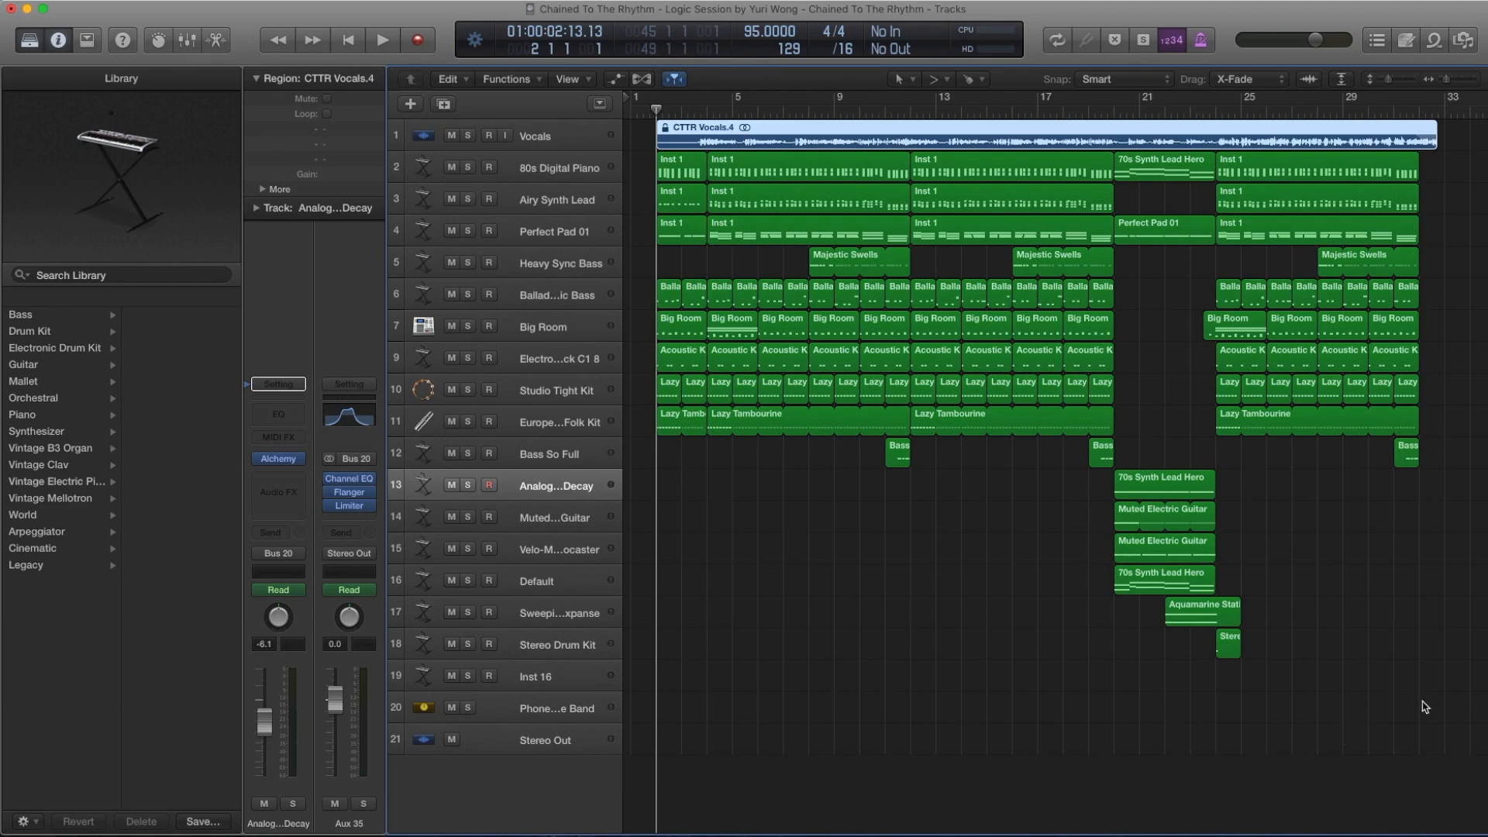
# Play the full arrangement from bar 2 through the intro and the start of the vocal section.
pyautogui.moveTo(1424, 707); pyautogui.dragTo(637, 165)
pyautogui.click(635, 160)
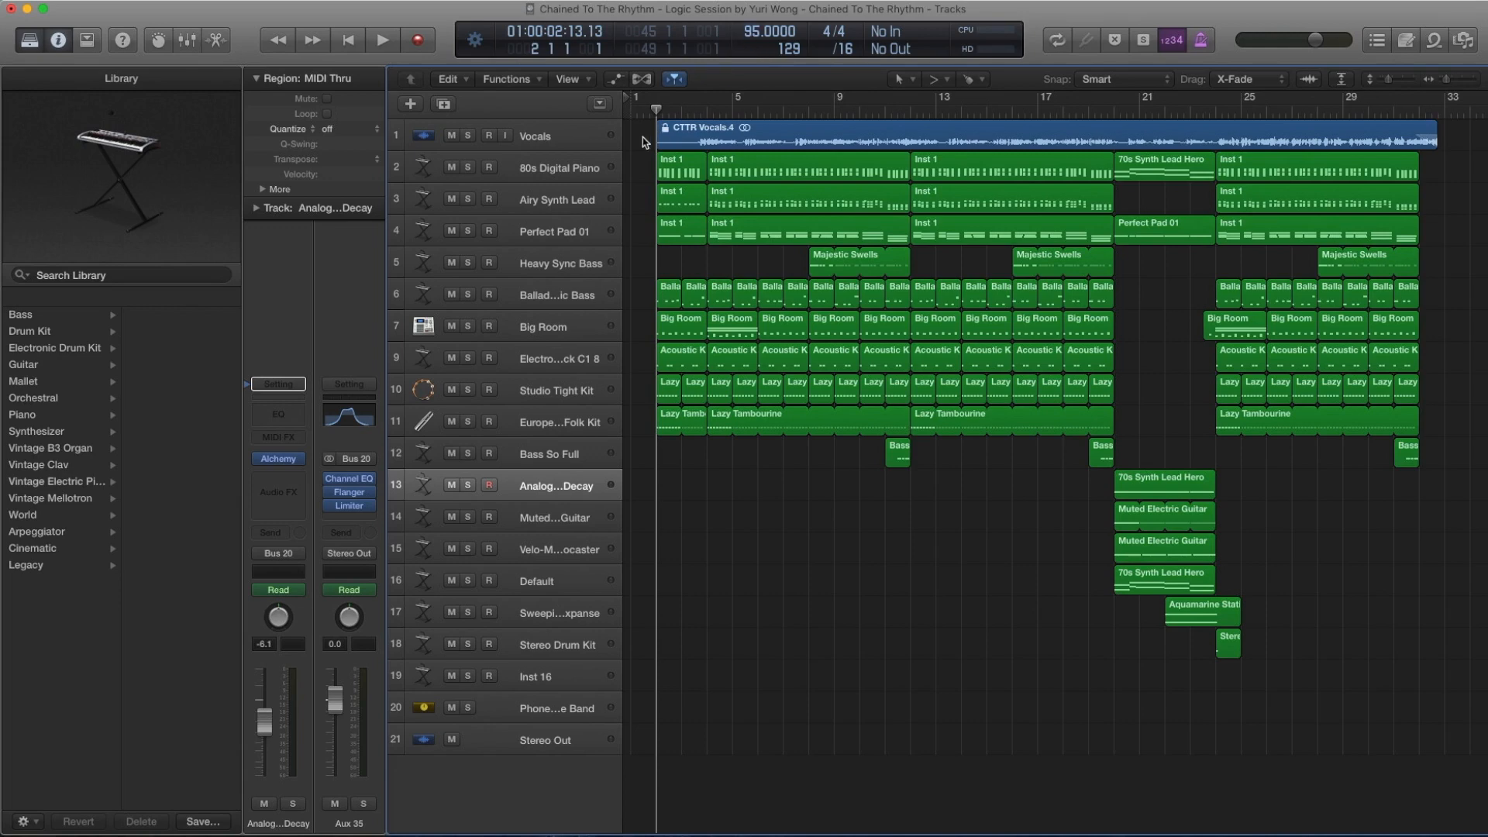
pyautogui.press('space')
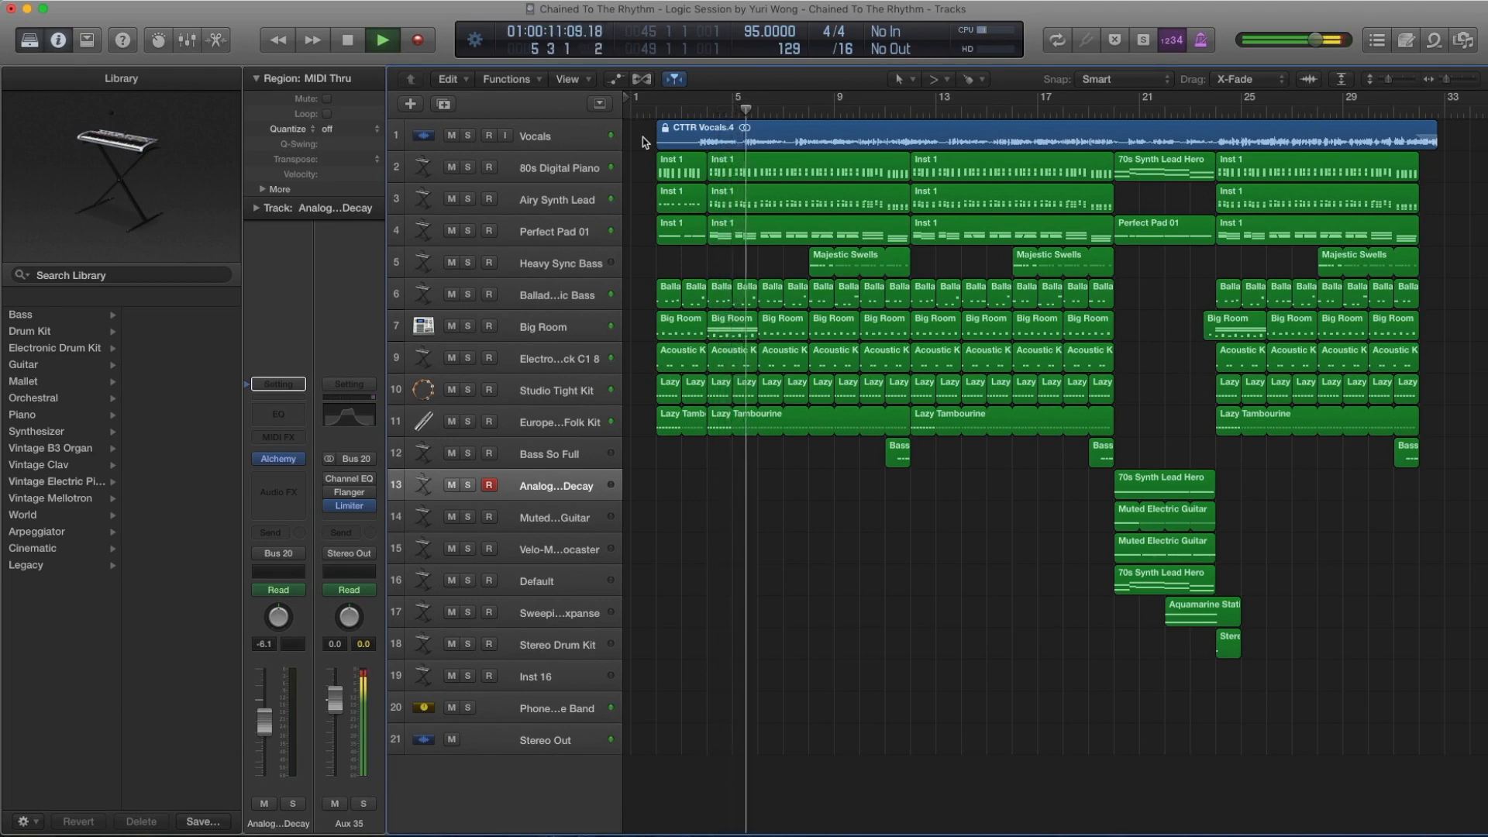
pyautogui.press('space')
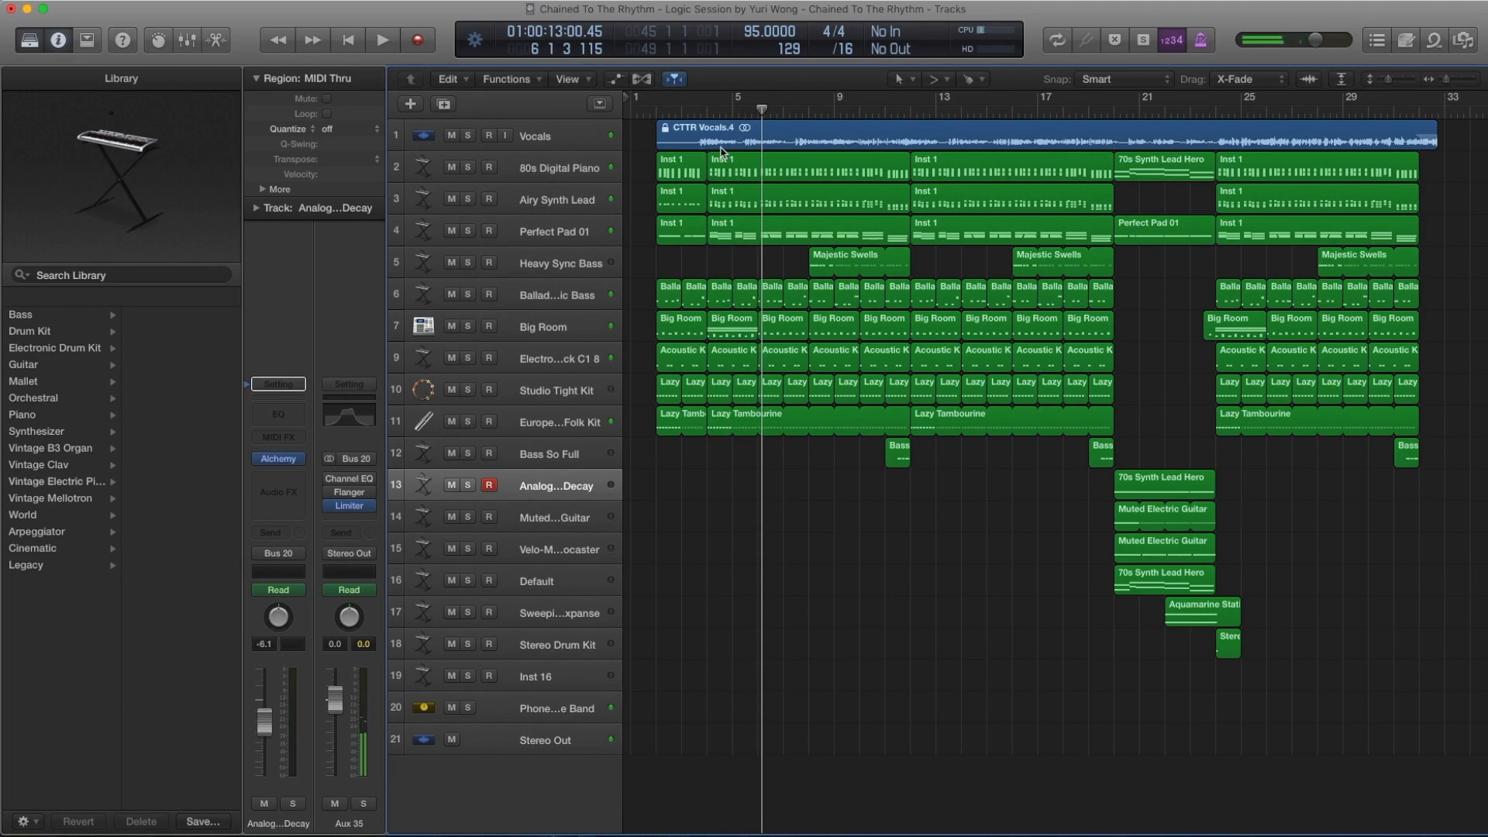
# Highlight the regions of bars 4–12 and of bars 12–20, and play the arrangement from bar 19 into the middle section.
pyautogui.moveTo(897, 526); pyautogui.dragTo(712, 161)
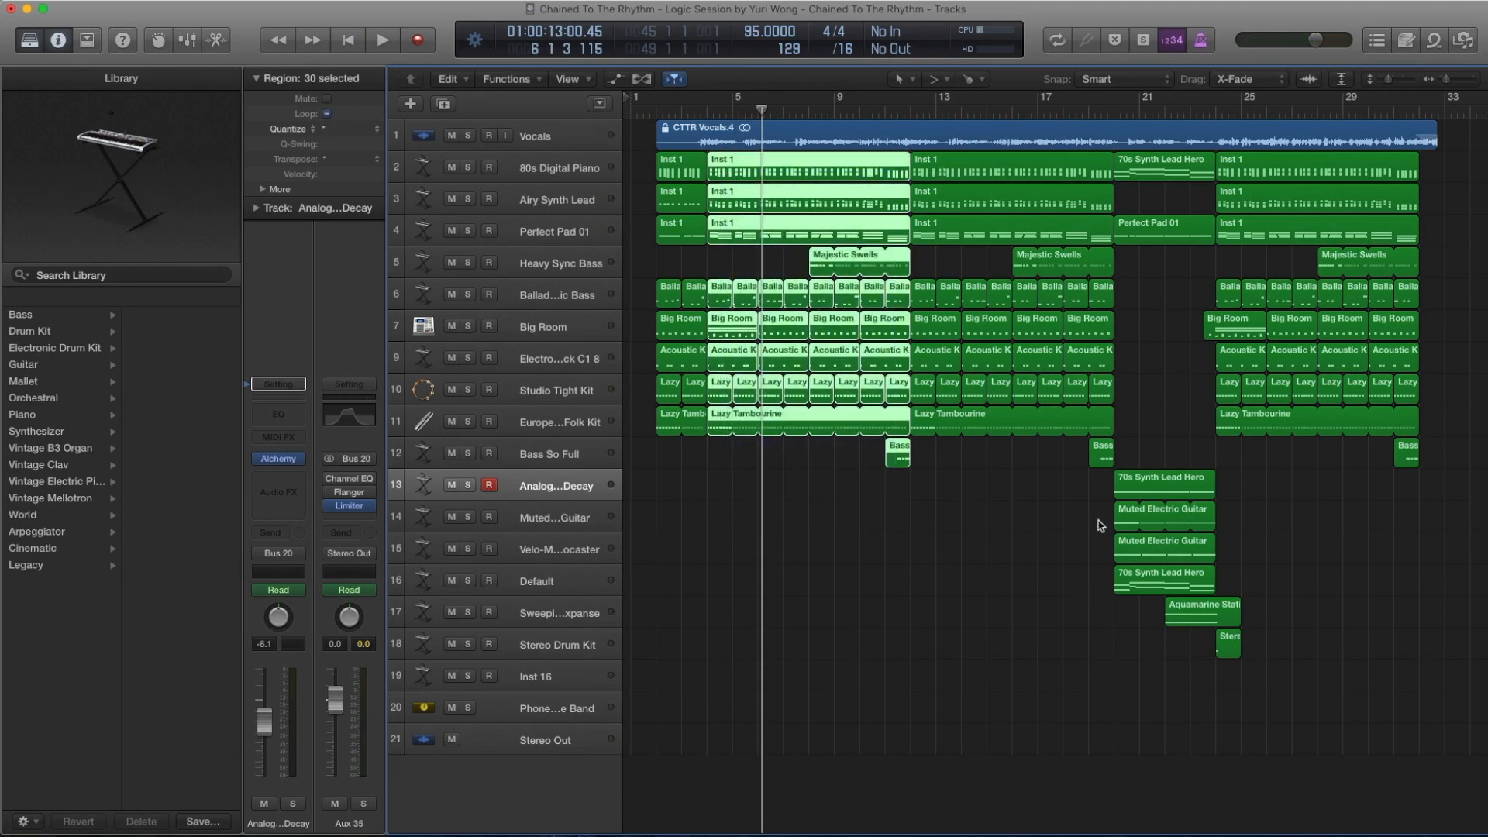
pyautogui.moveTo(1101, 526); pyautogui.dragTo(939, 180)
pyautogui.click(1088, 109)
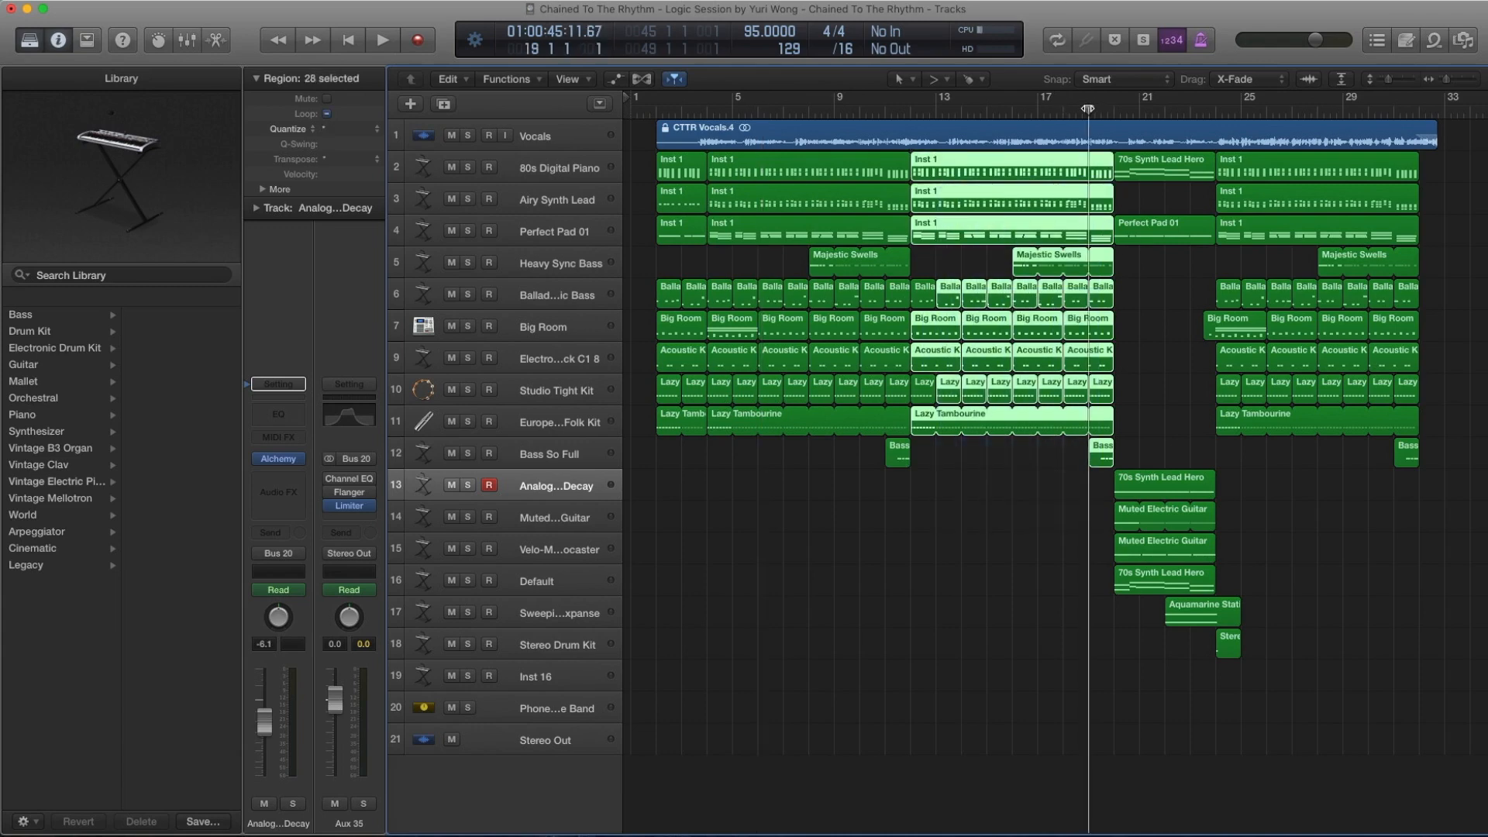
pyautogui.press('space')
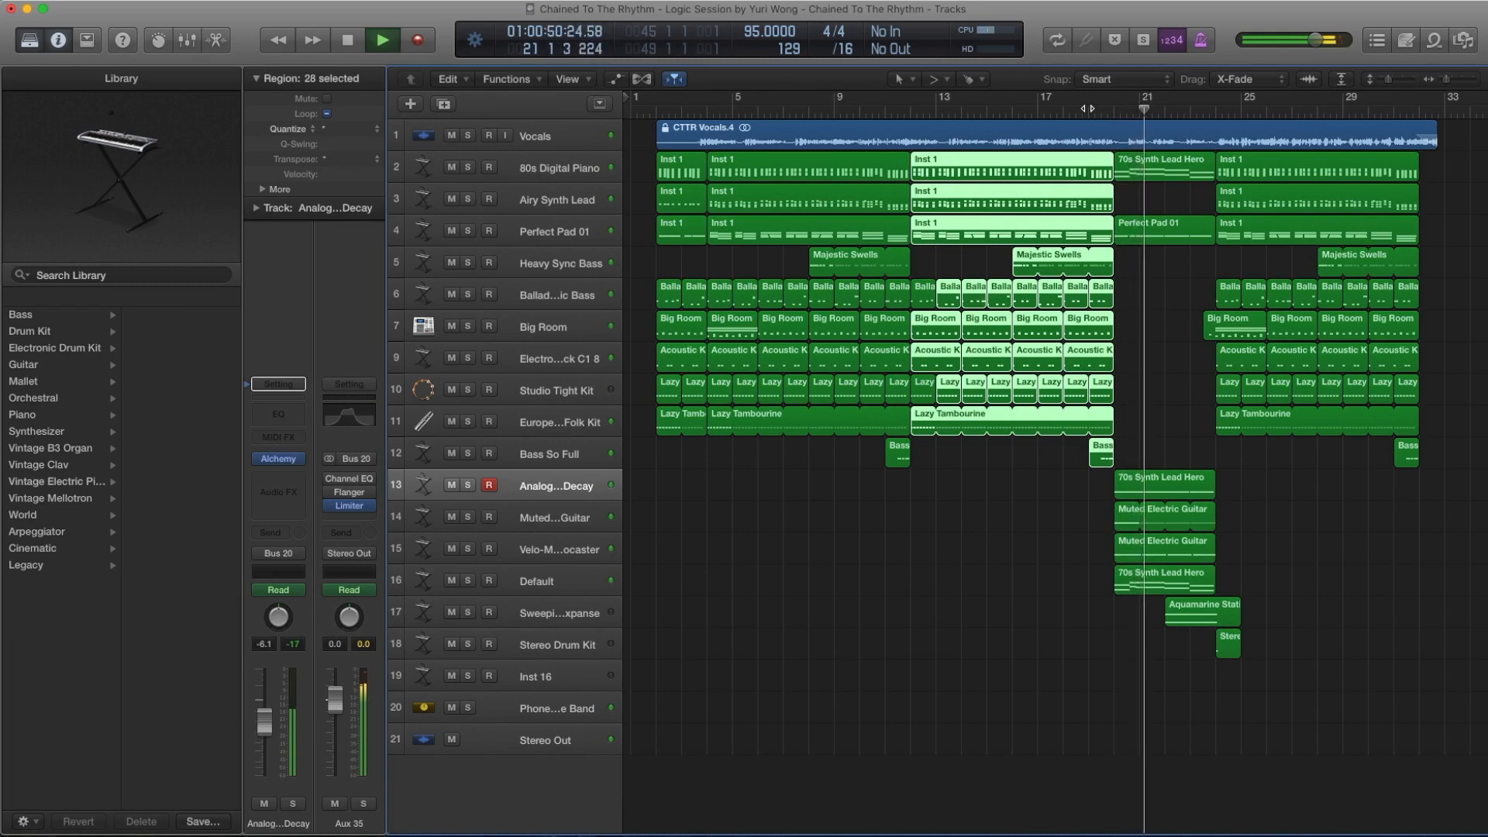
pyautogui.press('space')
# Move the playhead to bar 22 and play the transition into the section starting at bar 24.
pyautogui.press('.')
pyautogui.press('.')
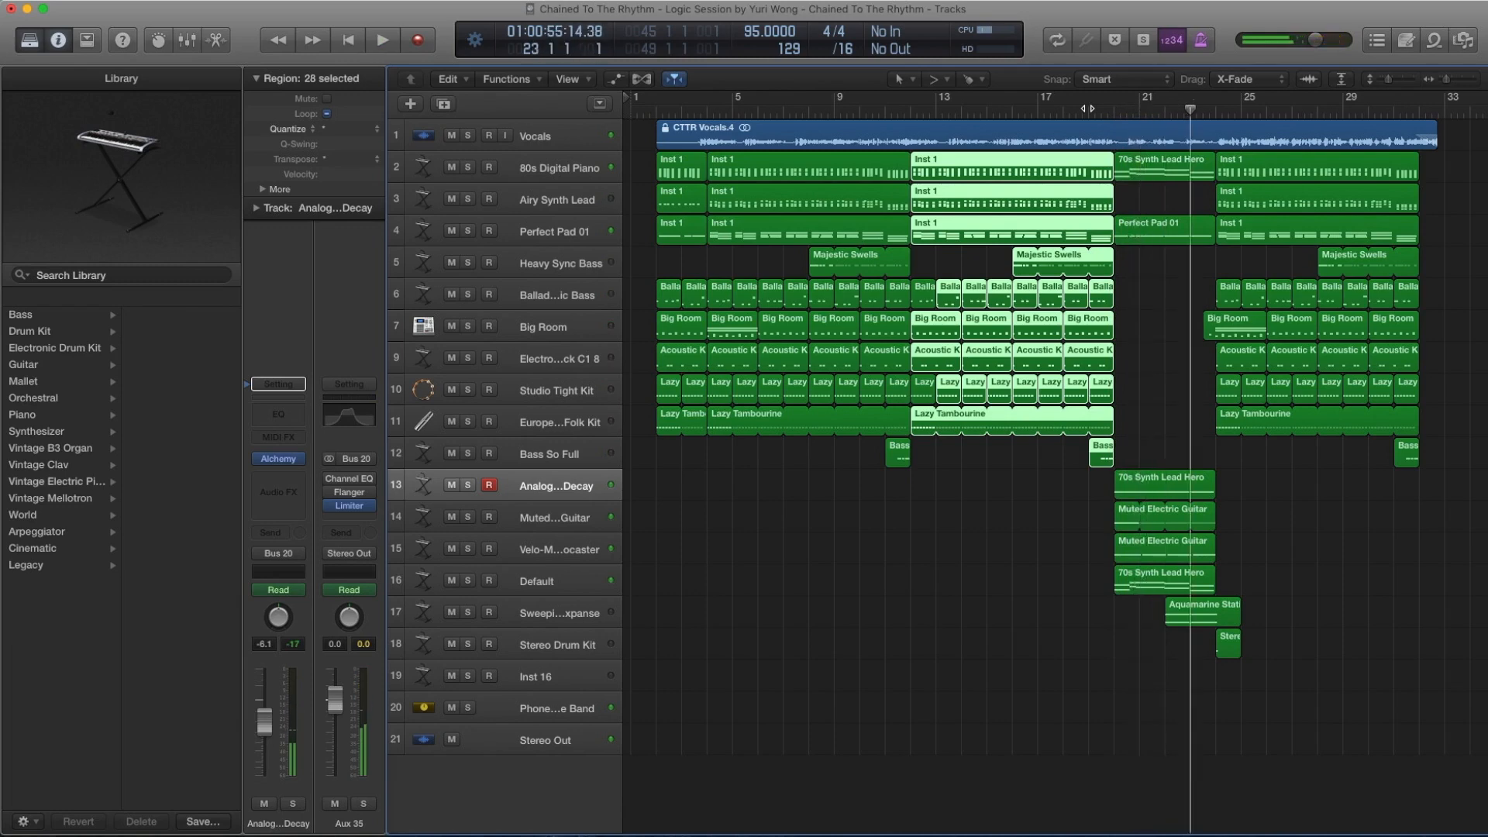
pyautogui.press(',')
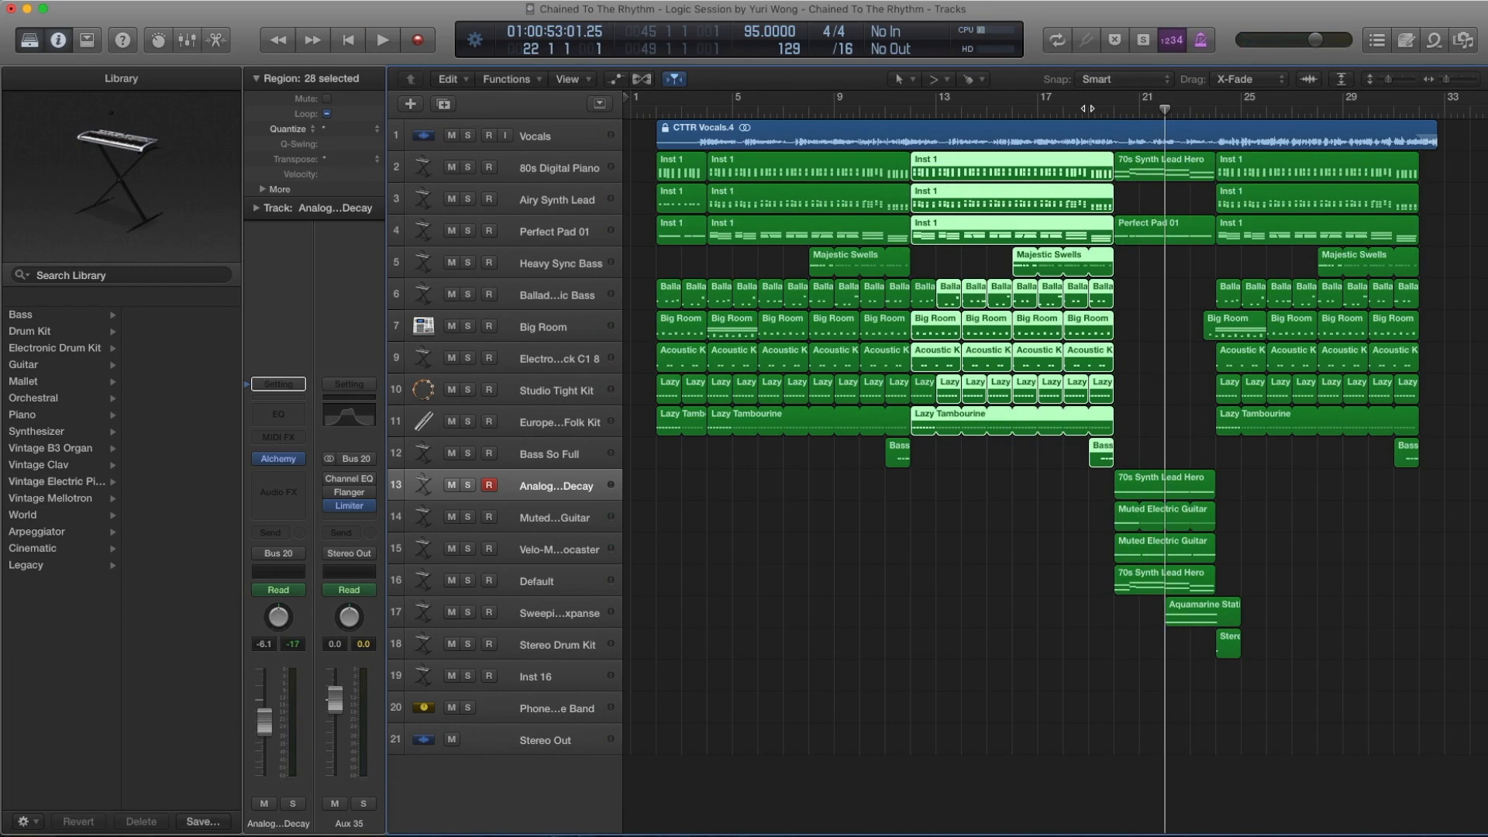
pyautogui.press('space')
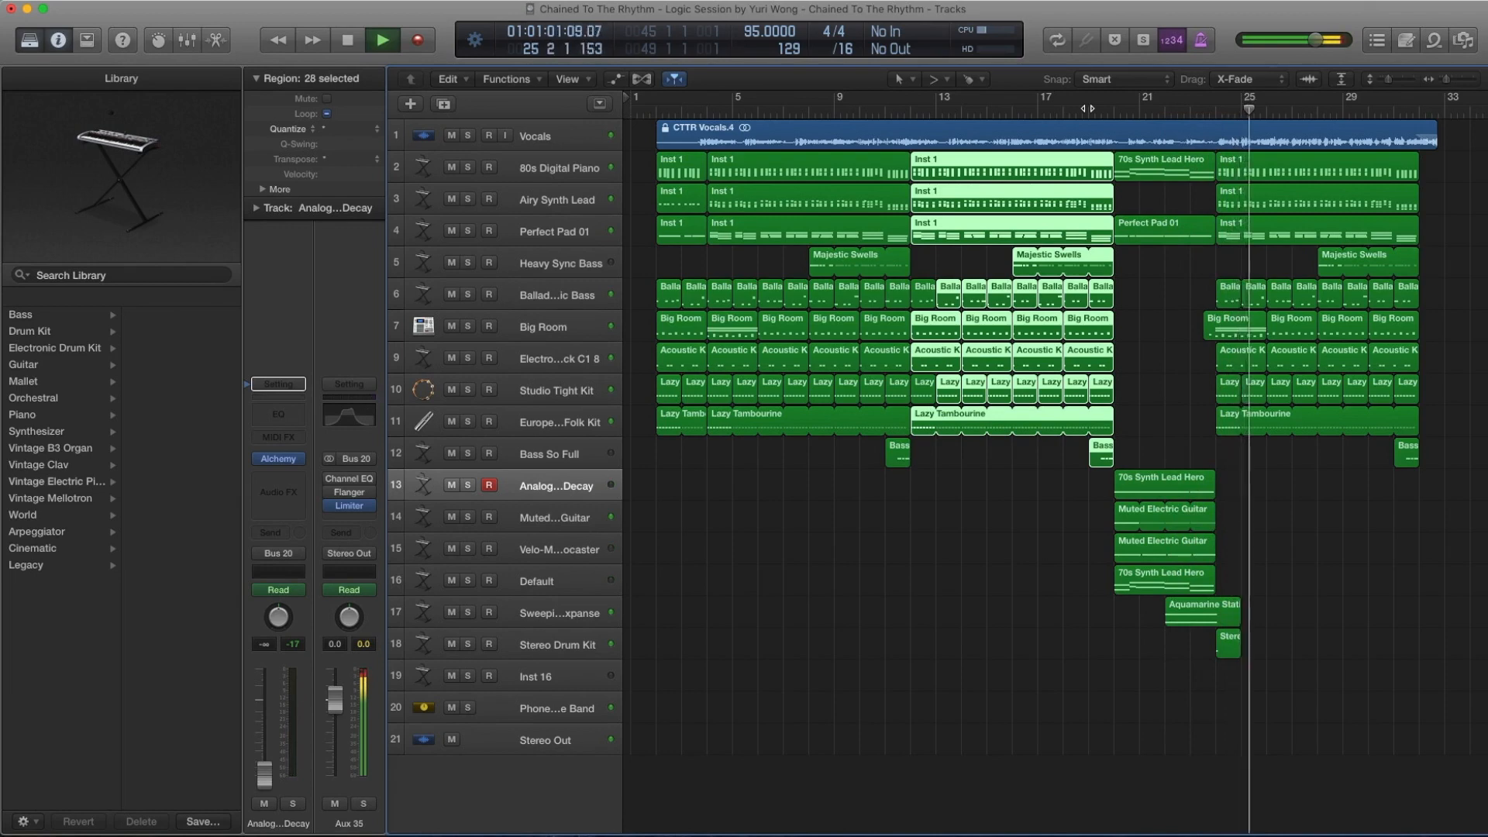
pyautogui.press('space')
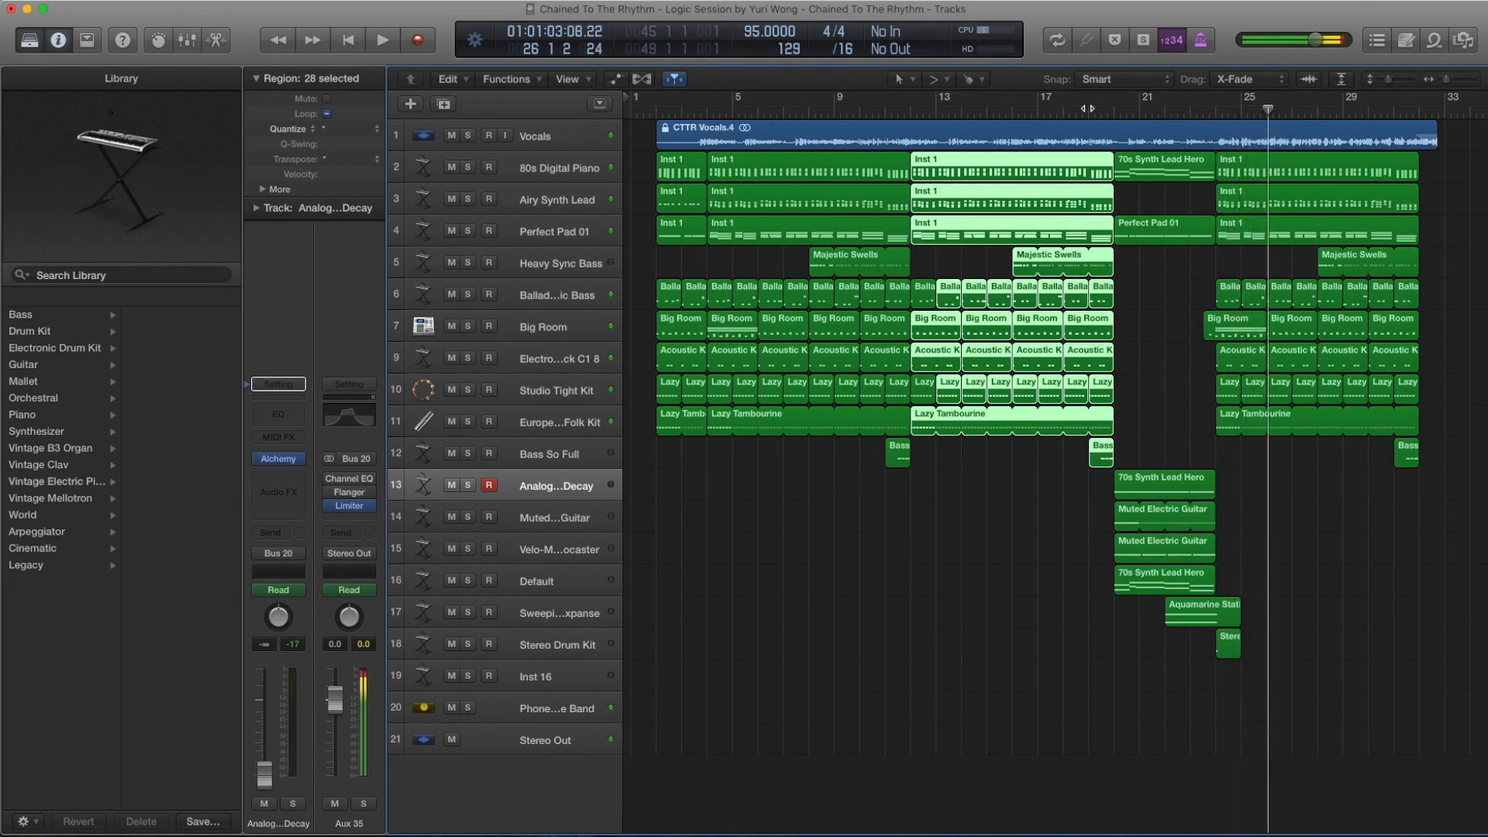
# Highlight the instrument regions of bars 4–12, and select the 80s Digital Piano track.
pyautogui.click(1020, 578)
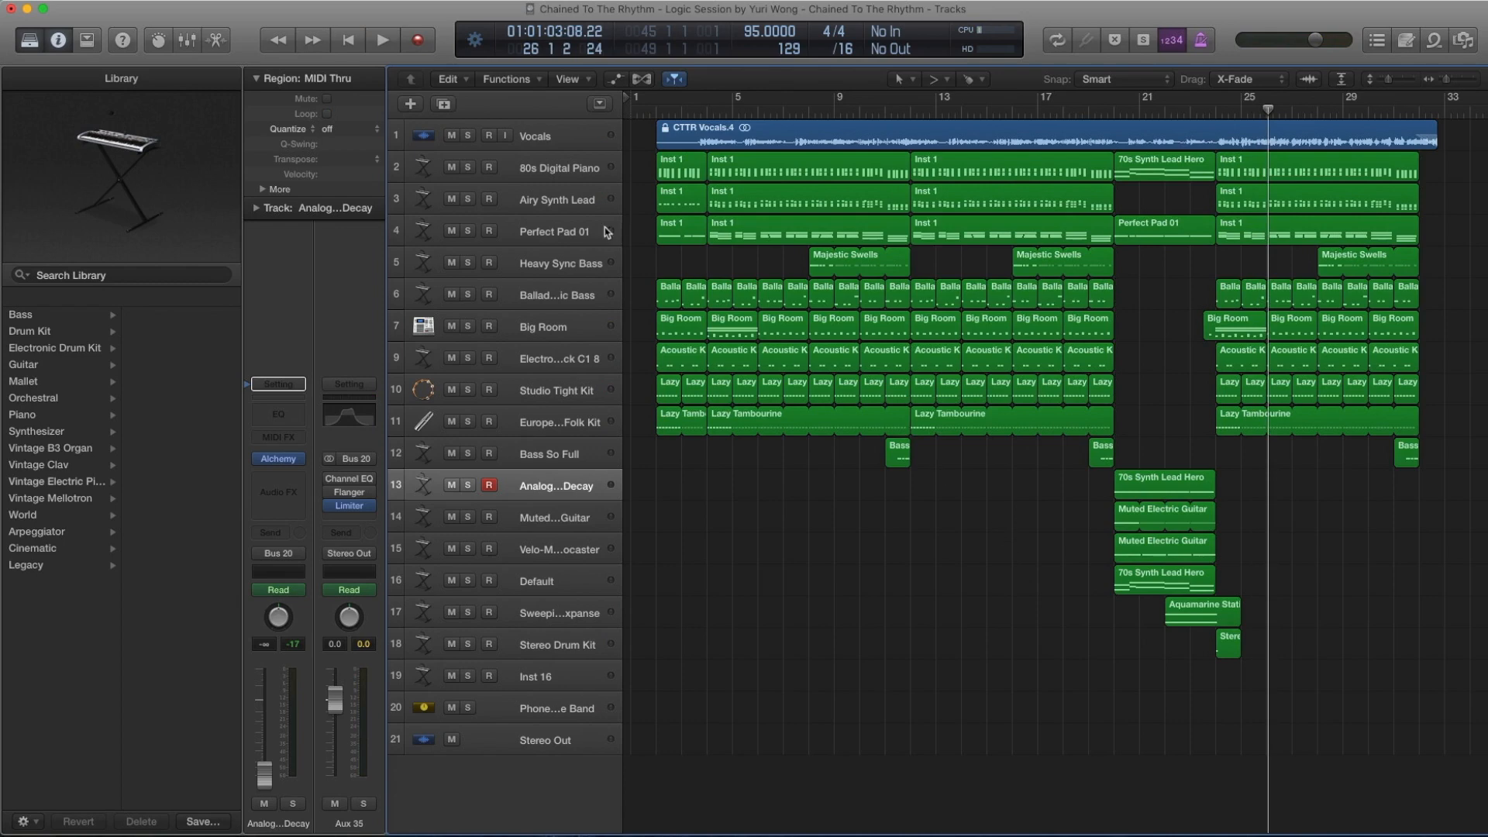
pyautogui.moveTo(893, 566); pyautogui.dragTo(721, 186)
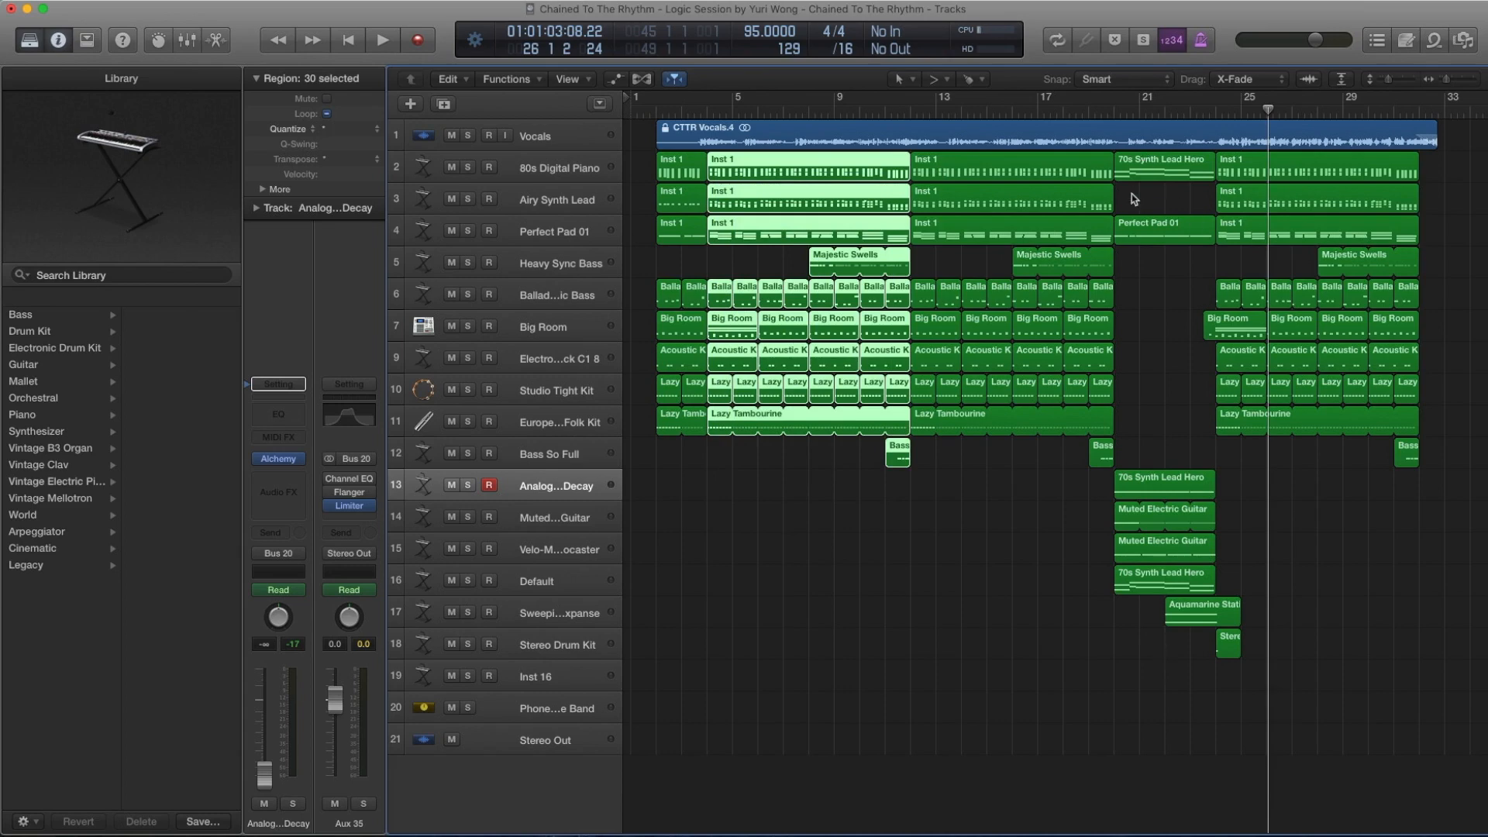
pyautogui.click(580, 168)
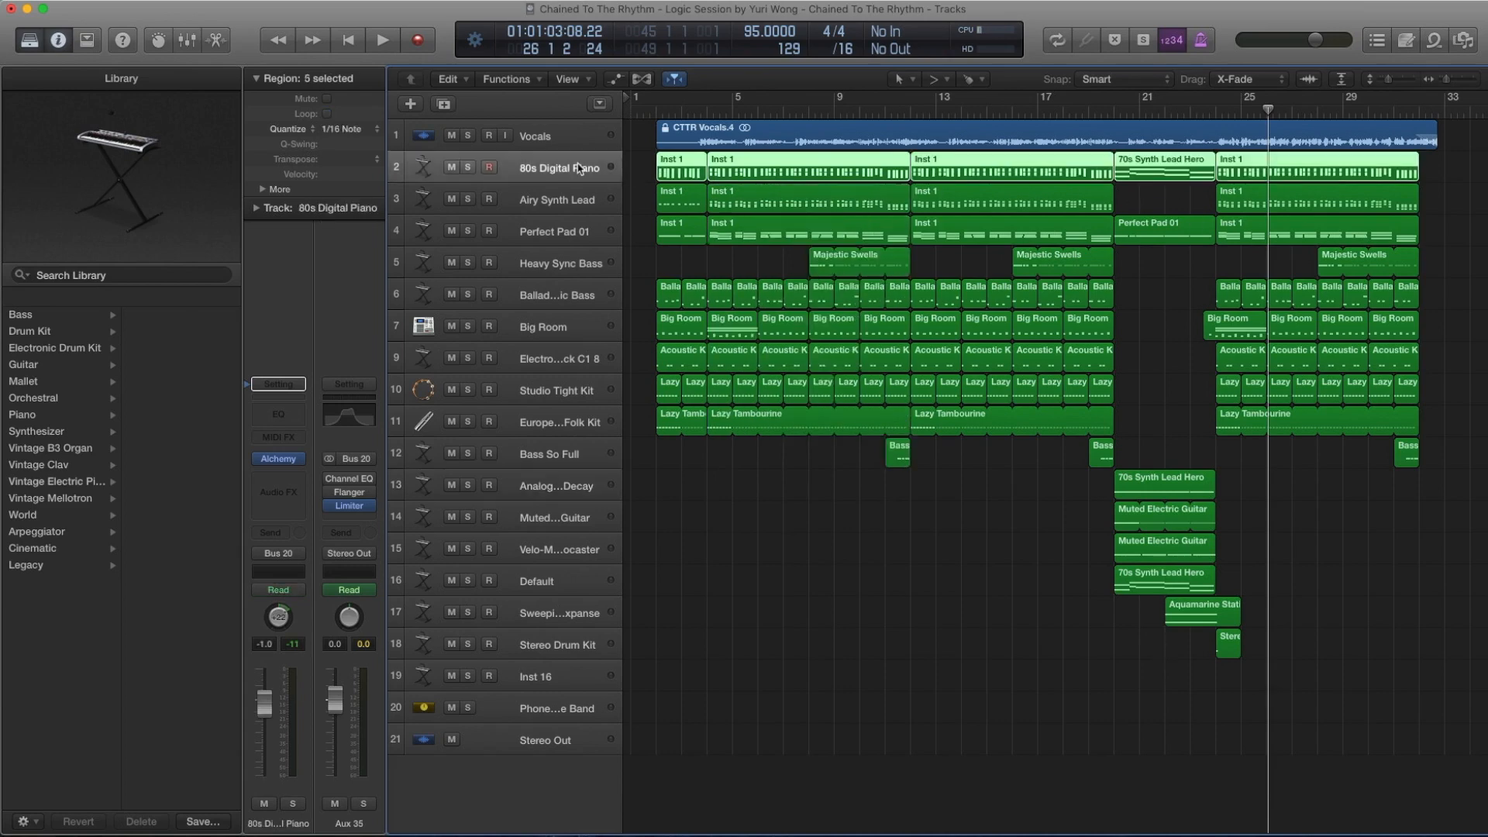
# Play the intro of the arrangement from bar 2 with all tracks audible.
pyautogui.click(657, 110)
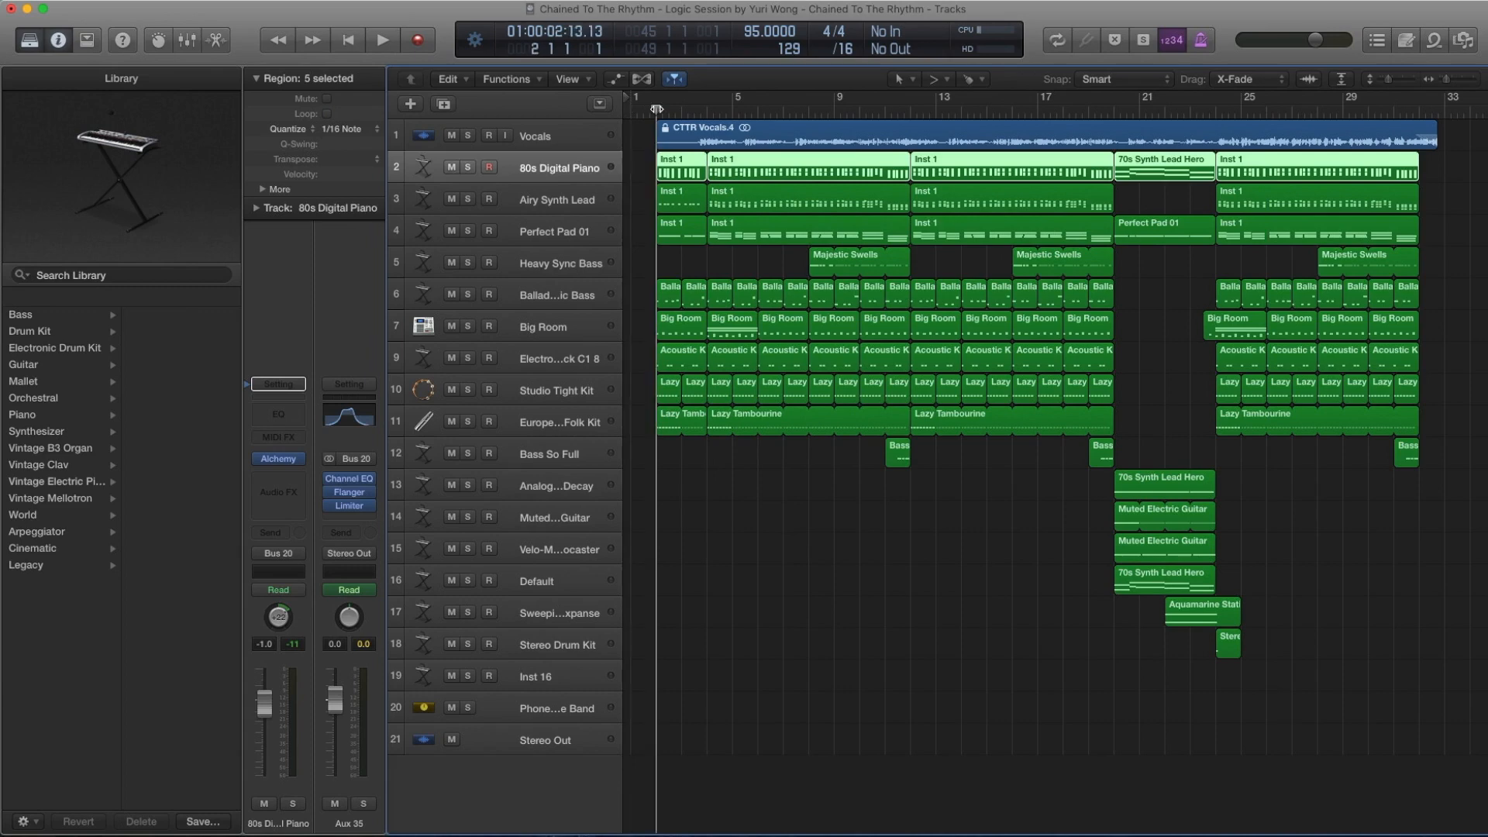
pyautogui.press('space')
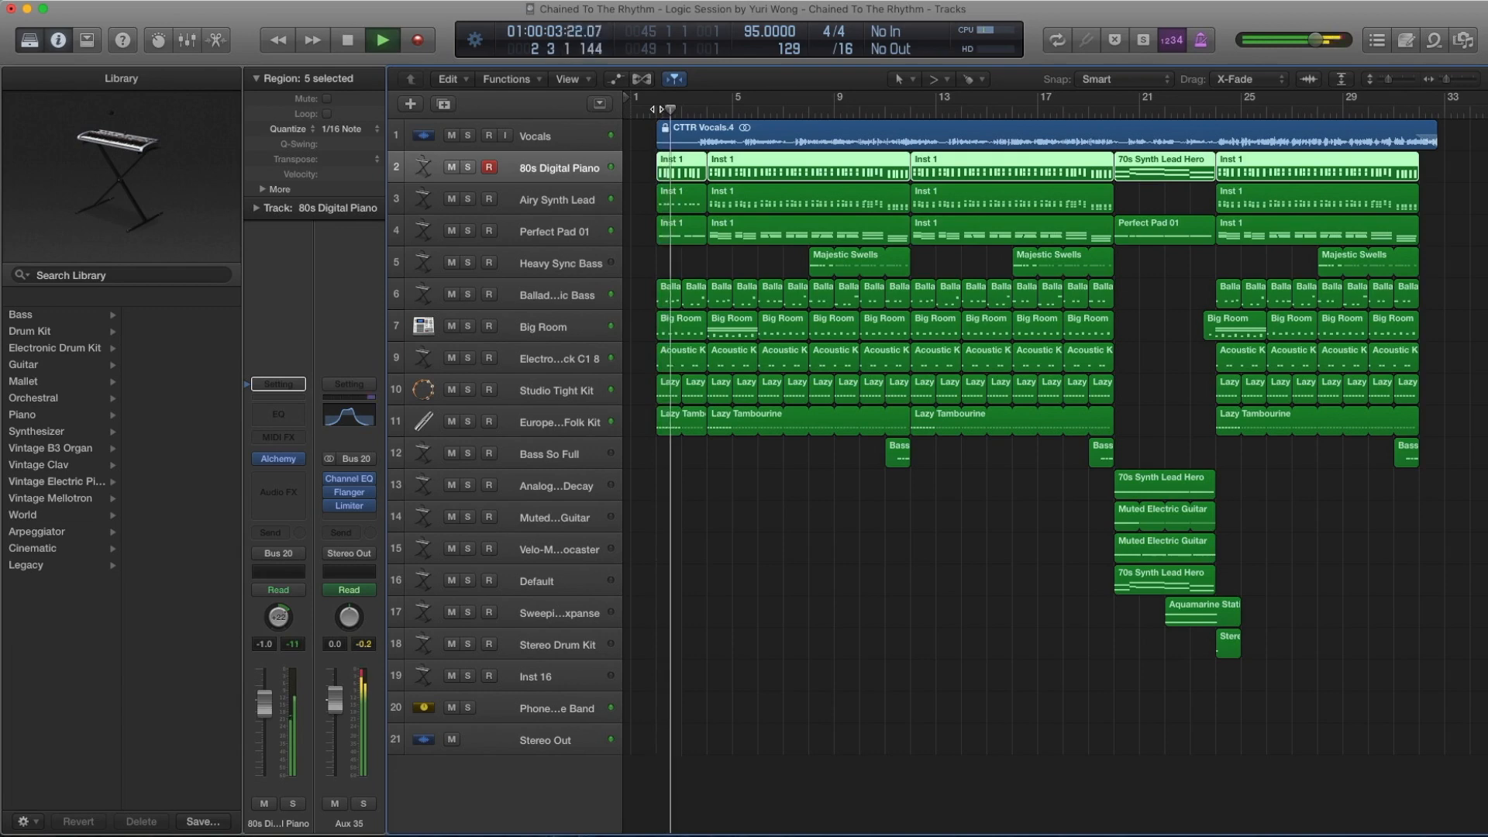
pyautogui.press('space')
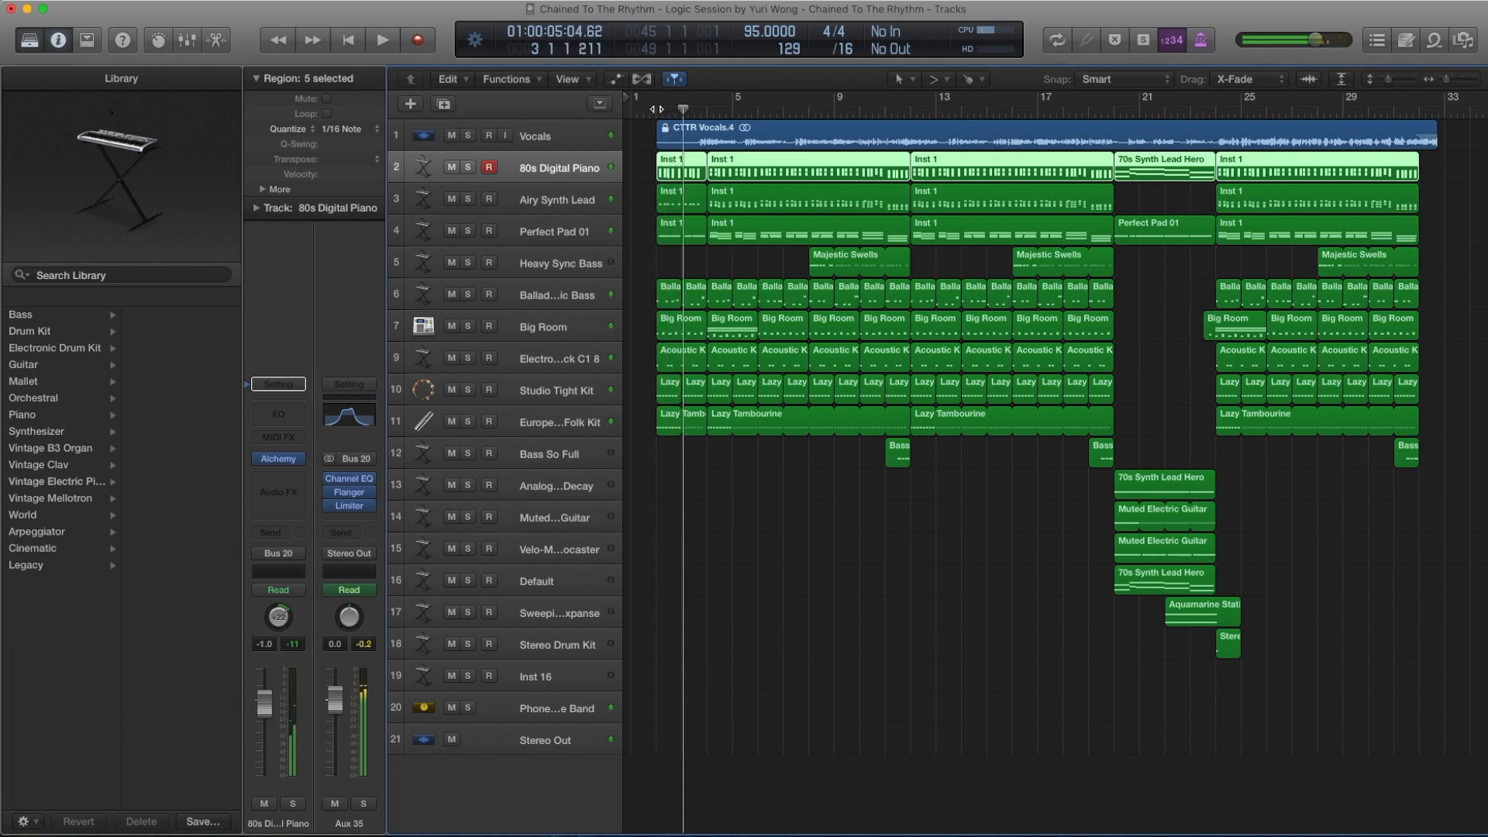
# Open the 80s Digital Piano regions in the Piano Roll and play them soloed from bar 4.
pyautogui.press('.')
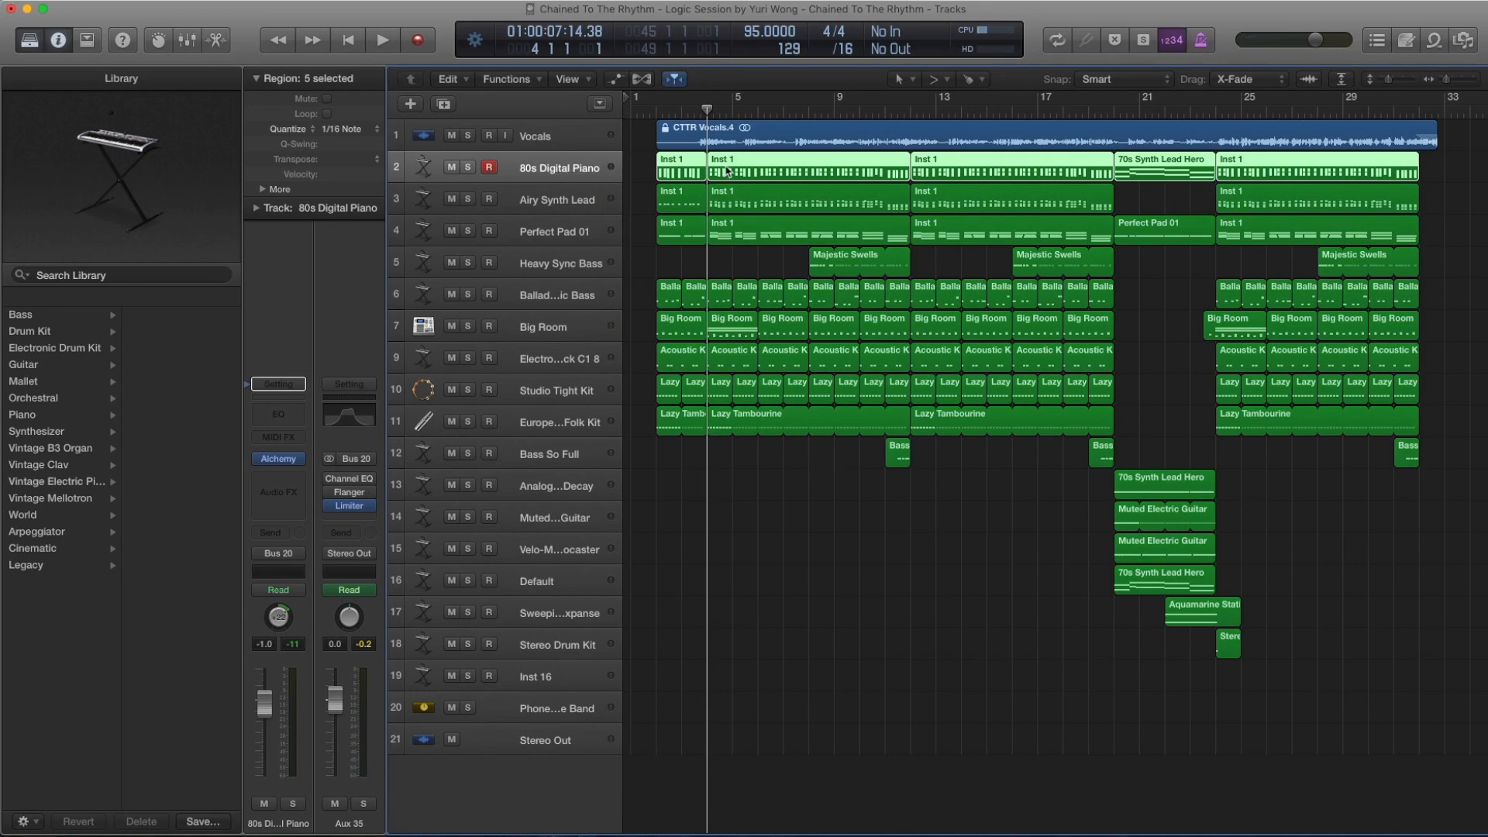
pyautogui.press('p')
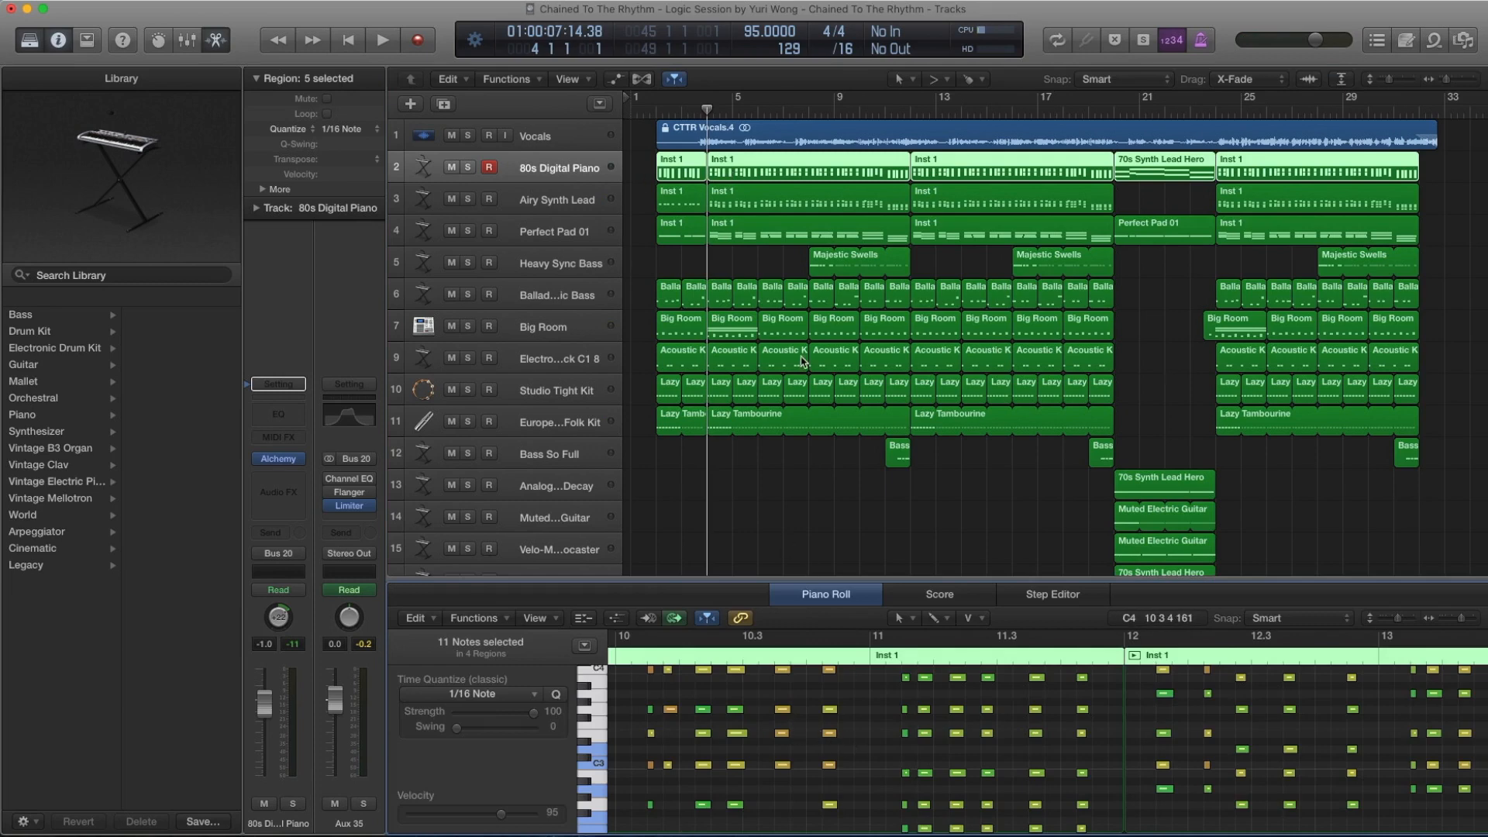
pyautogui.hotkey('ctrl', 's')
pyautogui.press('space')
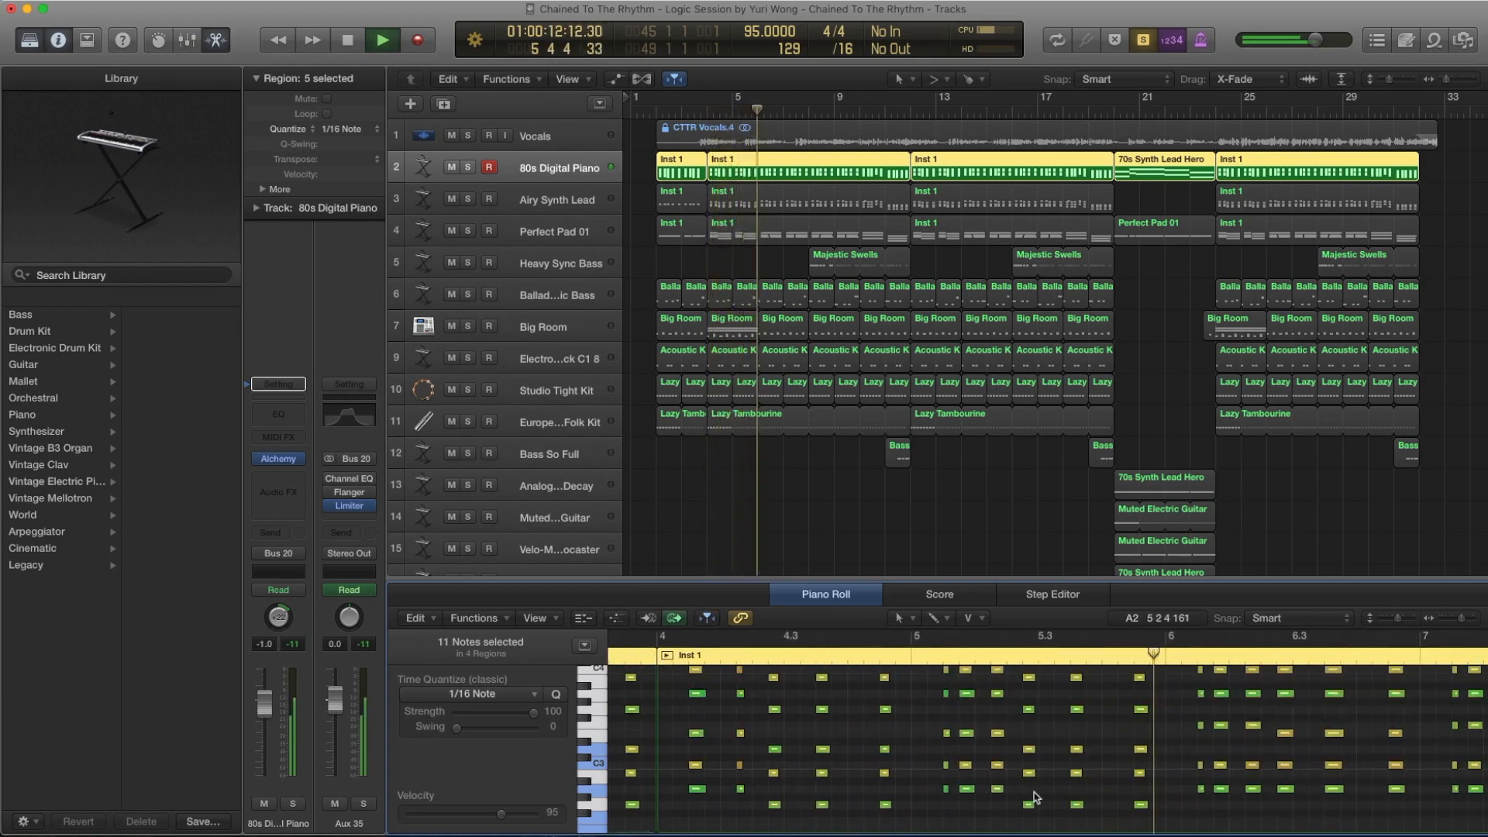
pyautogui.press('space')
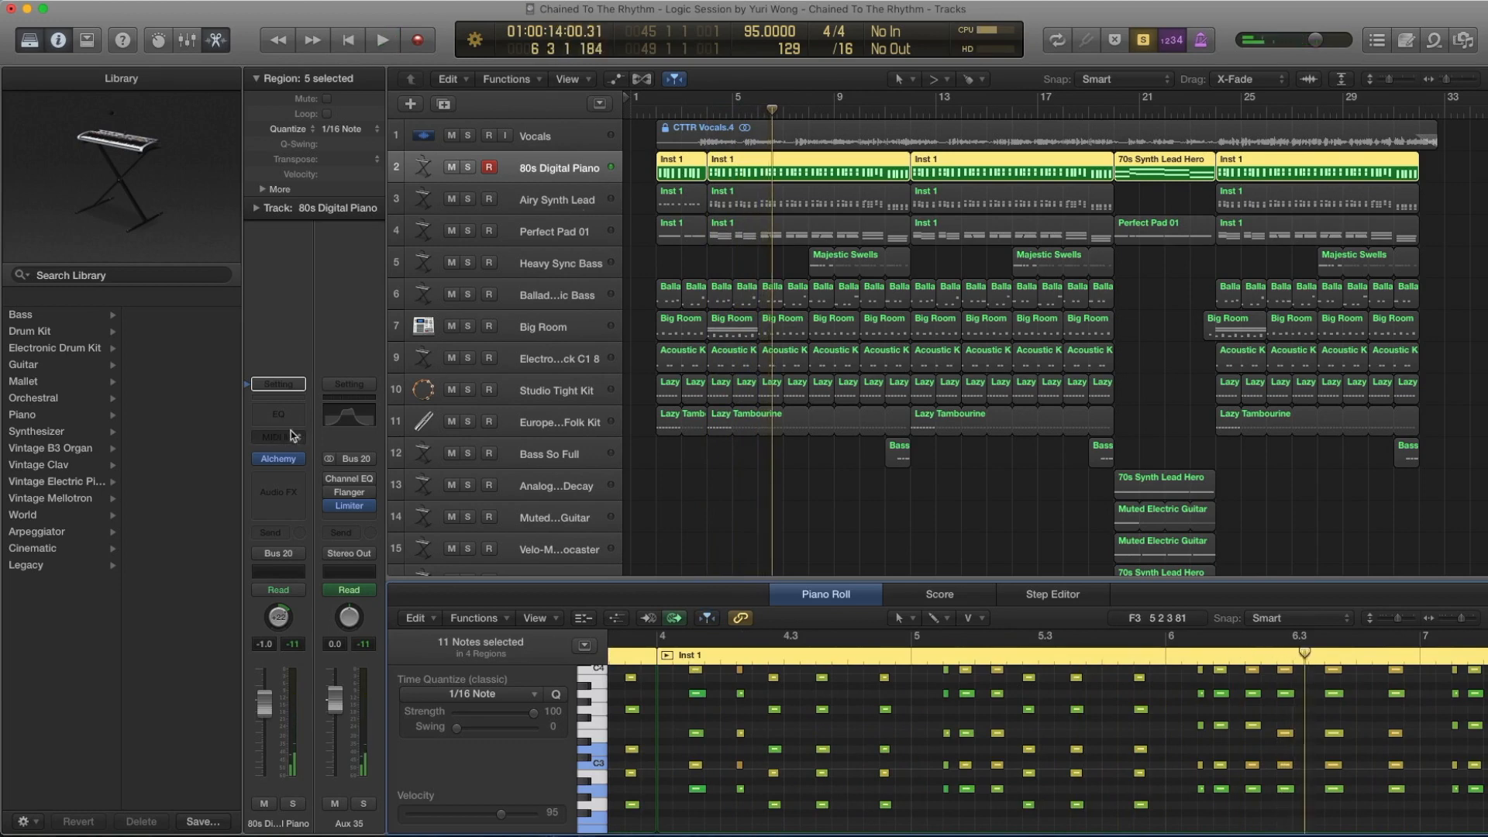
# Examine the 80s Digital Piano preset in the track's Alchemy instrument and close the plug-in window.
pyautogui.moveTo(275, 462)
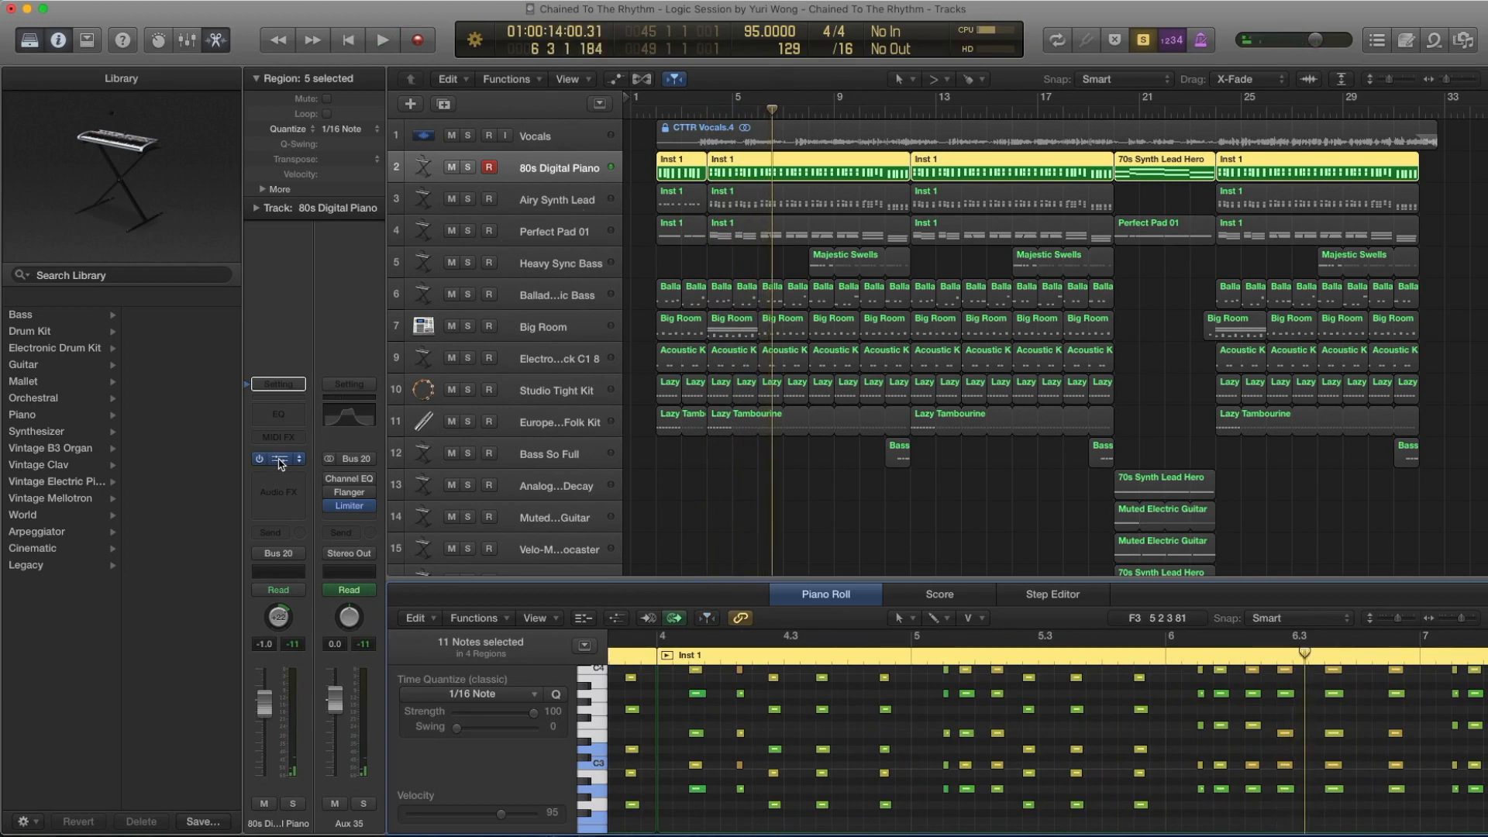
pyautogui.click(279, 459)
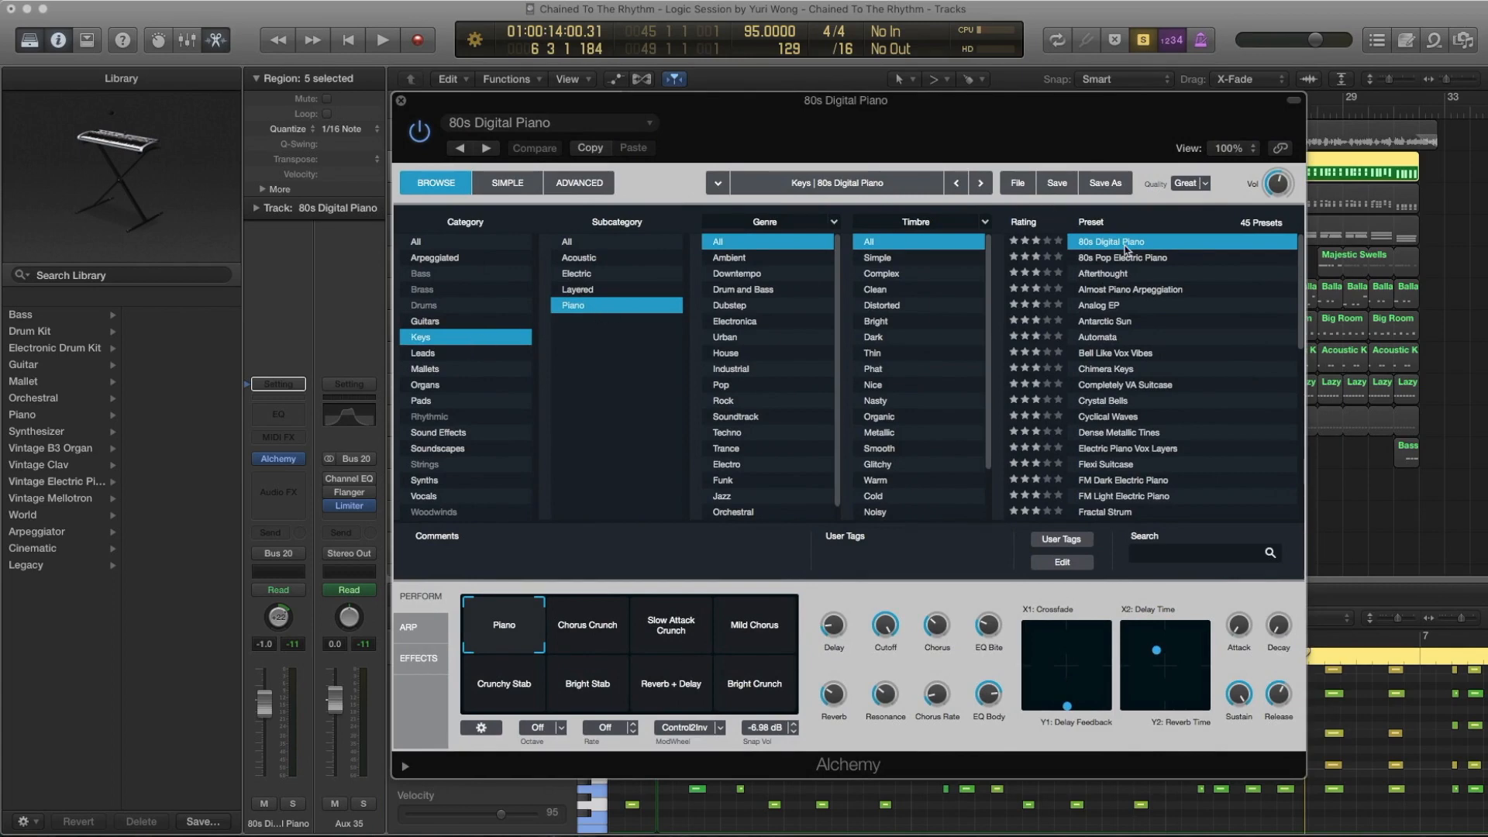
pyautogui.click(401, 100)
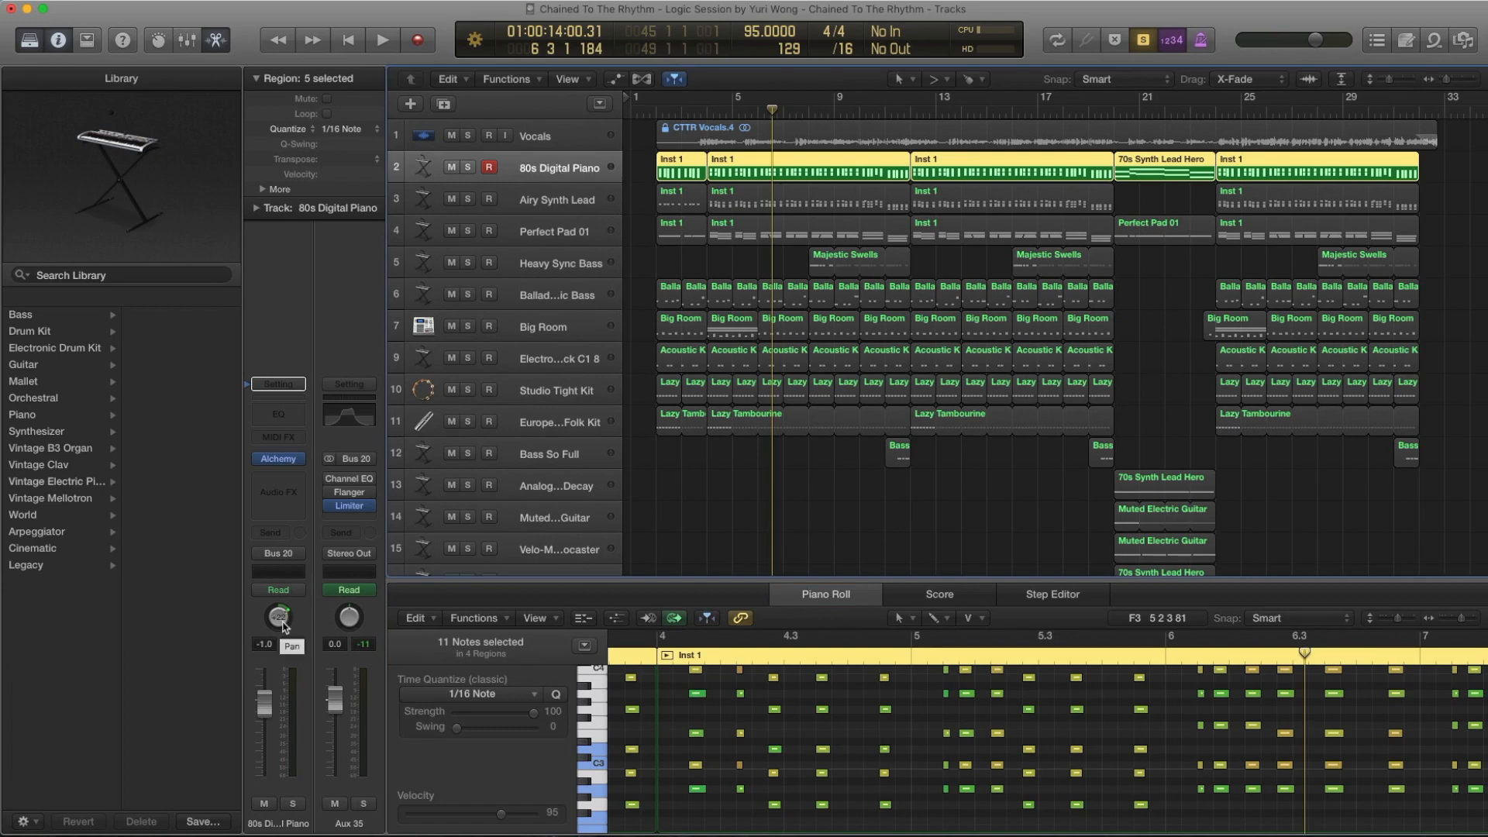
# Select the Airy Synth Lead track and play its soloed regions from bar 4.
pyautogui.click(565, 197)
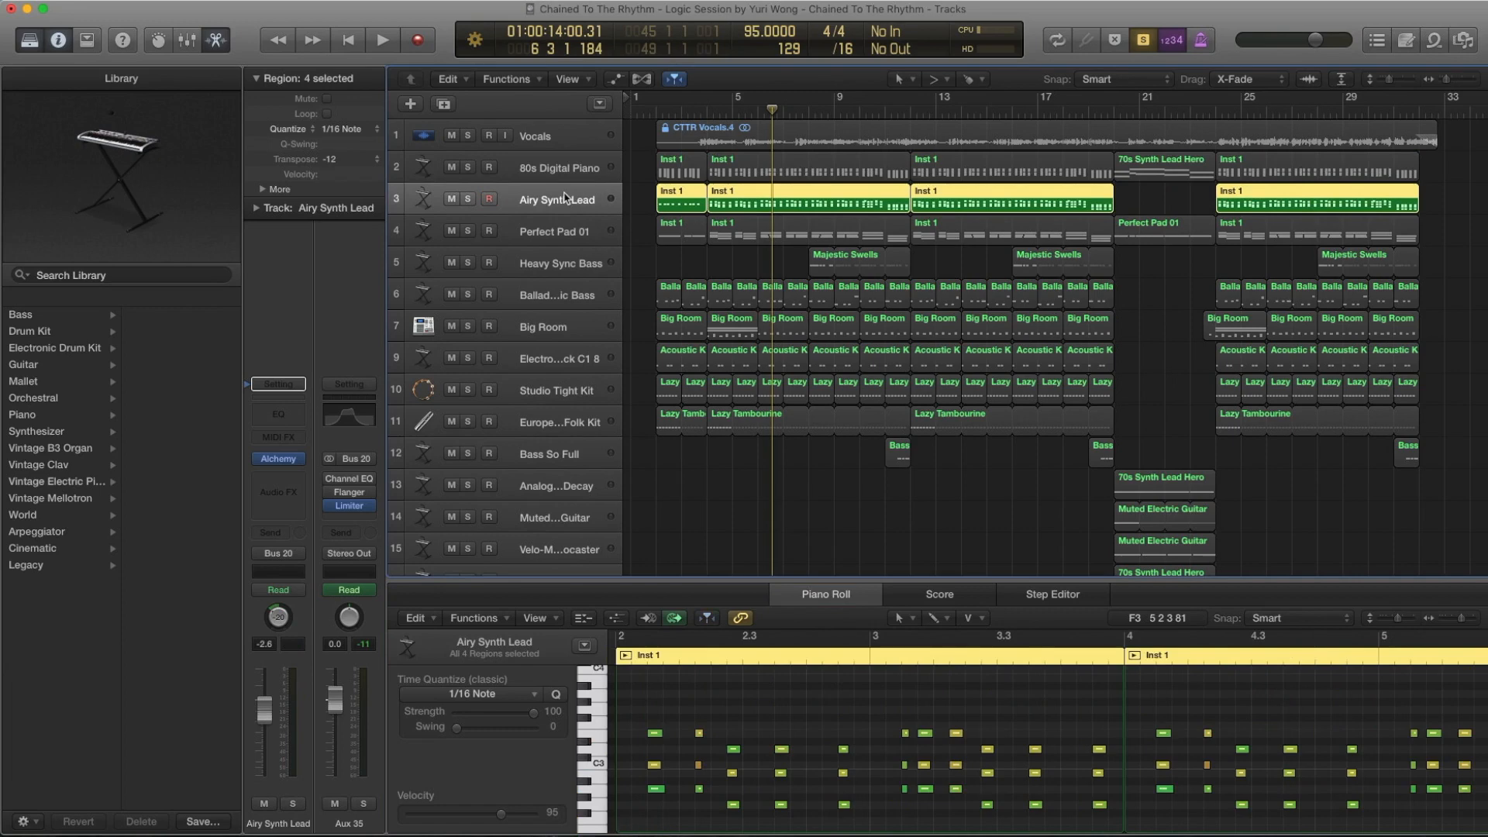
pyautogui.press(',')
pyautogui.press(',')
pyautogui.press(',')
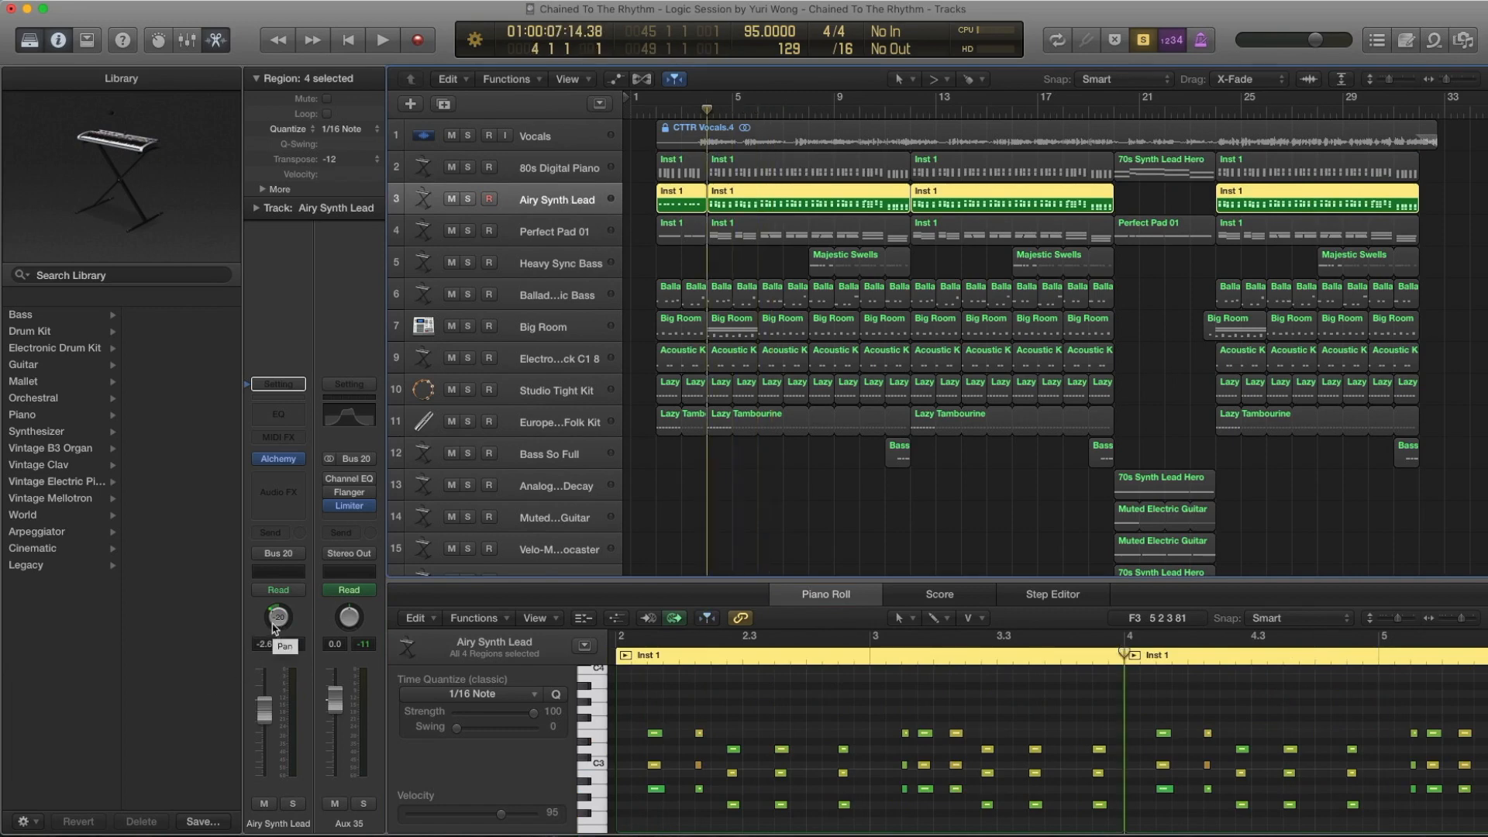
pyautogui.press('space')
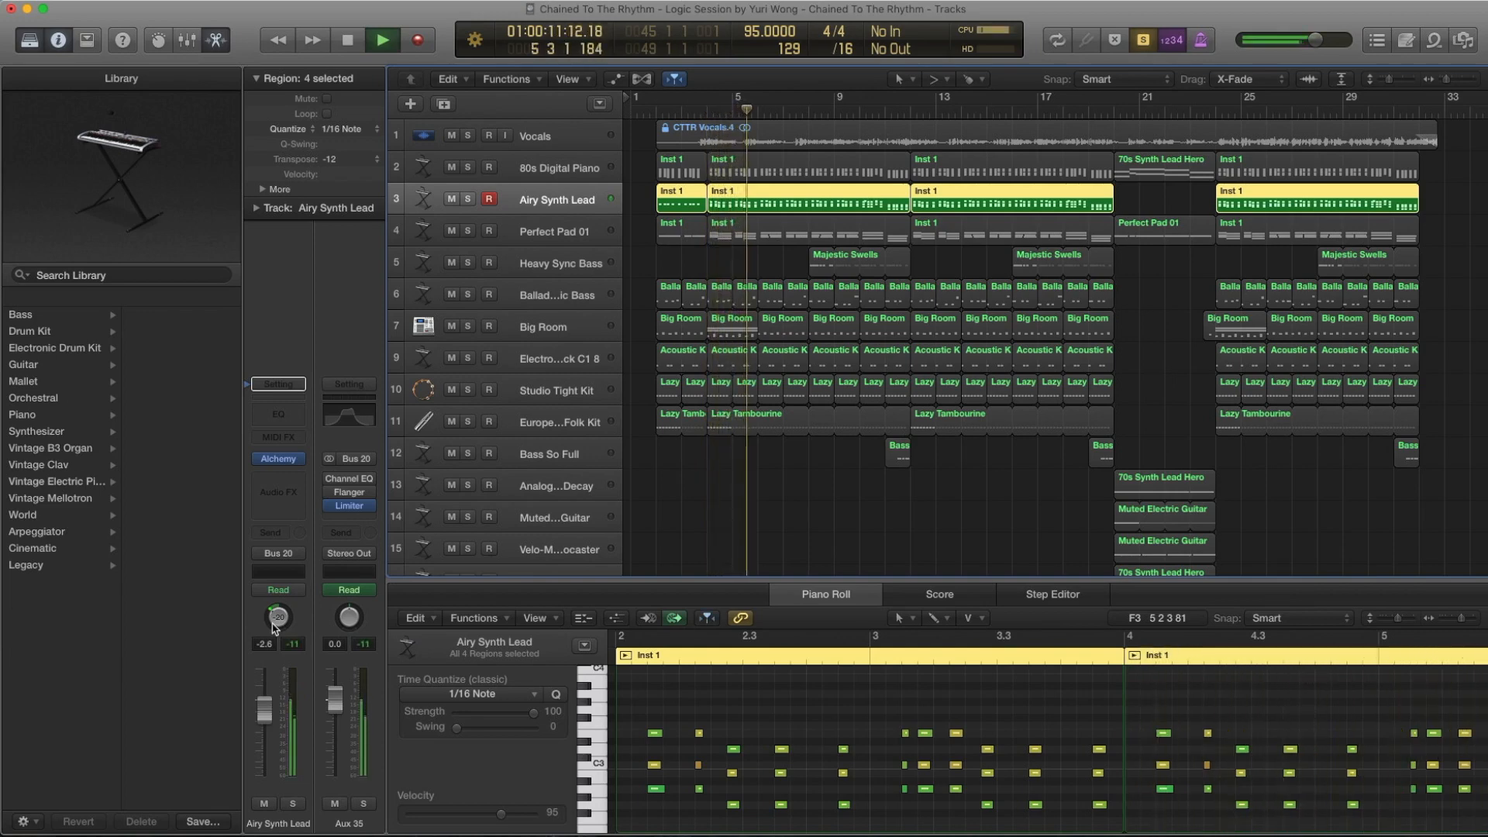
pyautogui.press('space')
# Examine the Airy Synth Lead preset in Alchemy, close the plug-in window and continue playing the soloed track.
pyautogui.moveTo(279, 465)
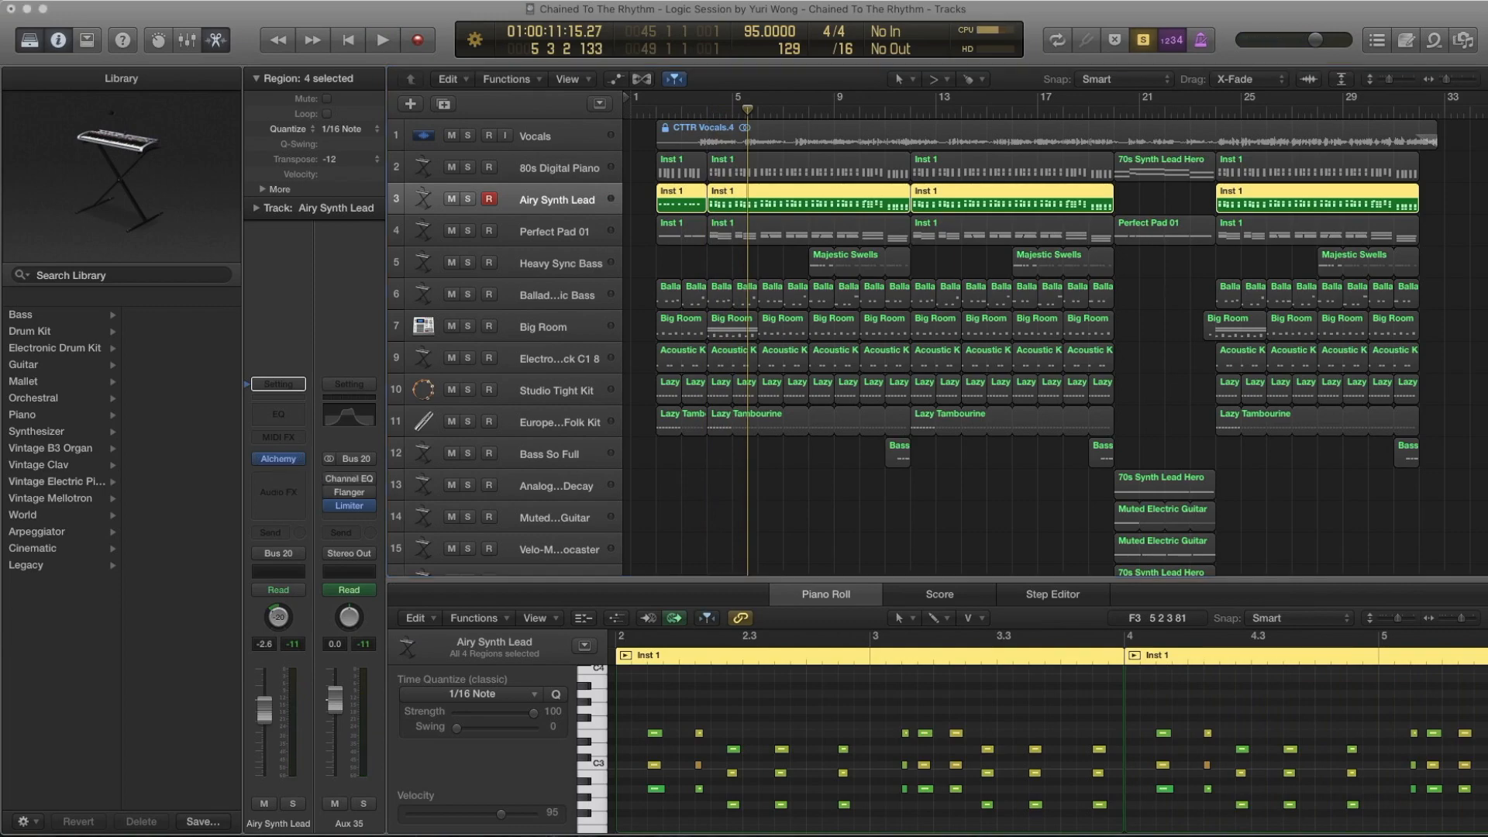
pyautogui.click(278, 458)
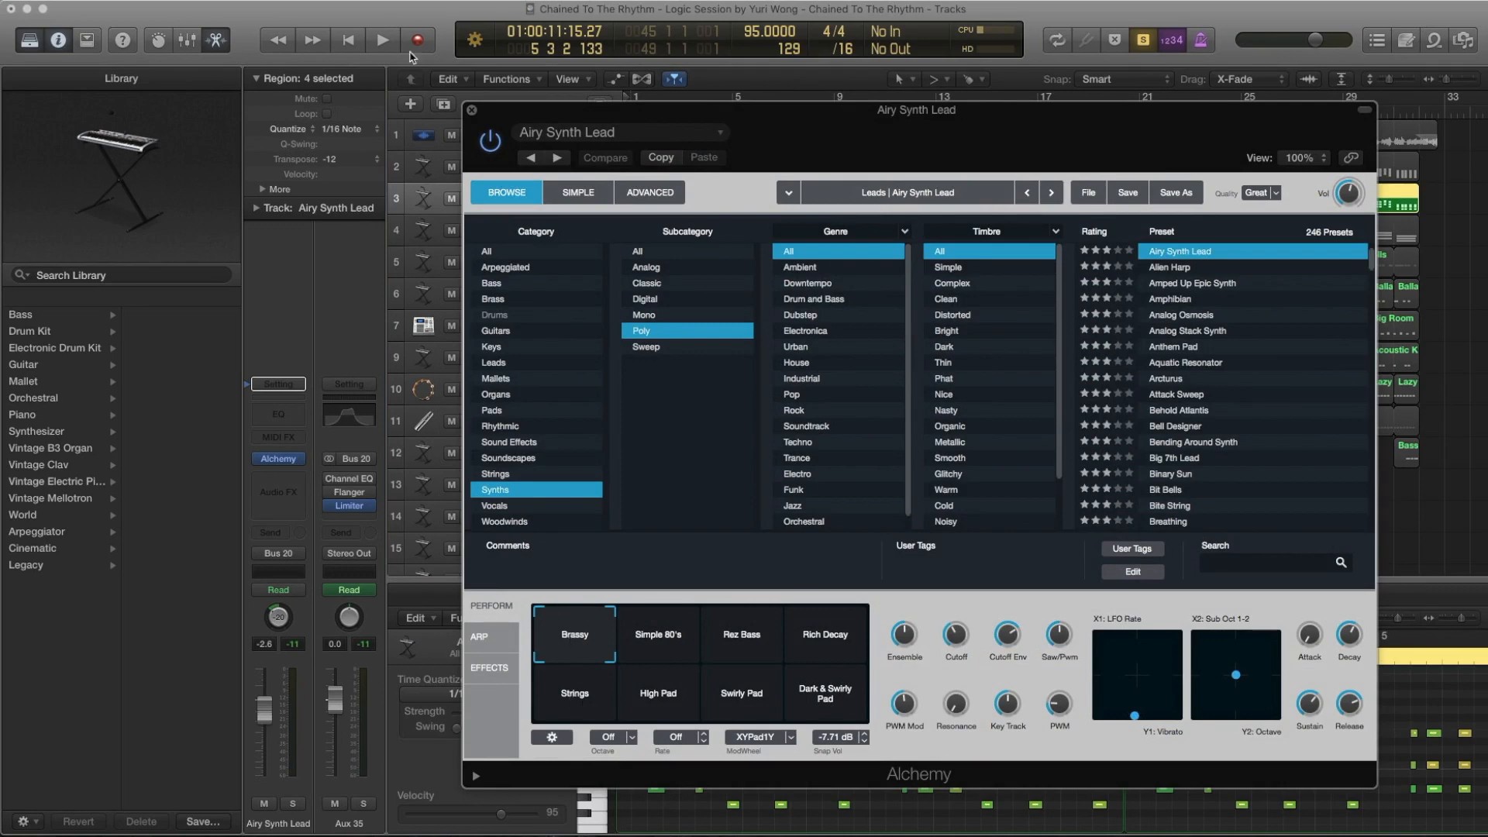
pyautogui.click(472, 113)
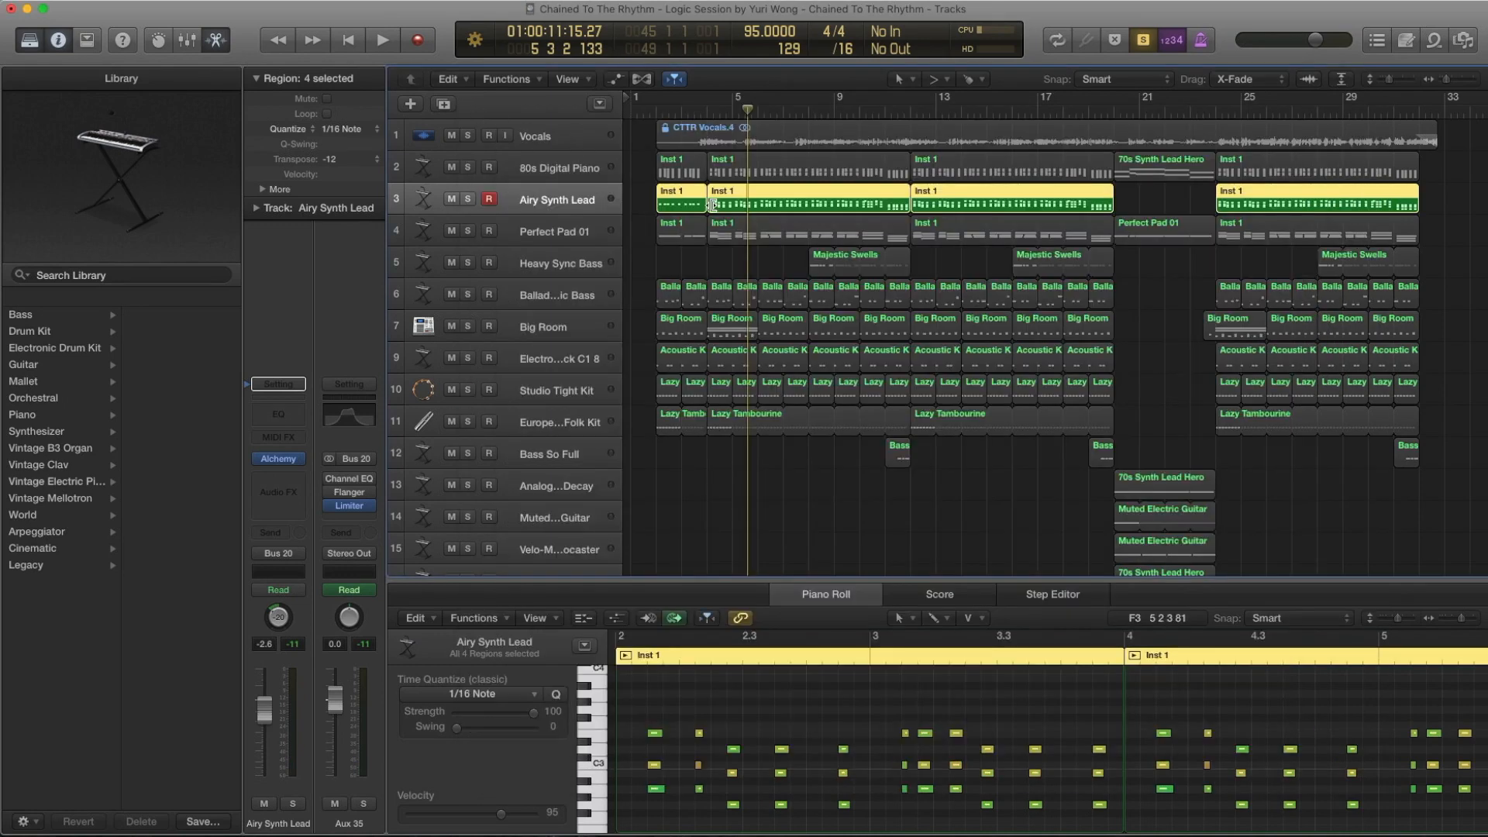
pyautogui.press('space')
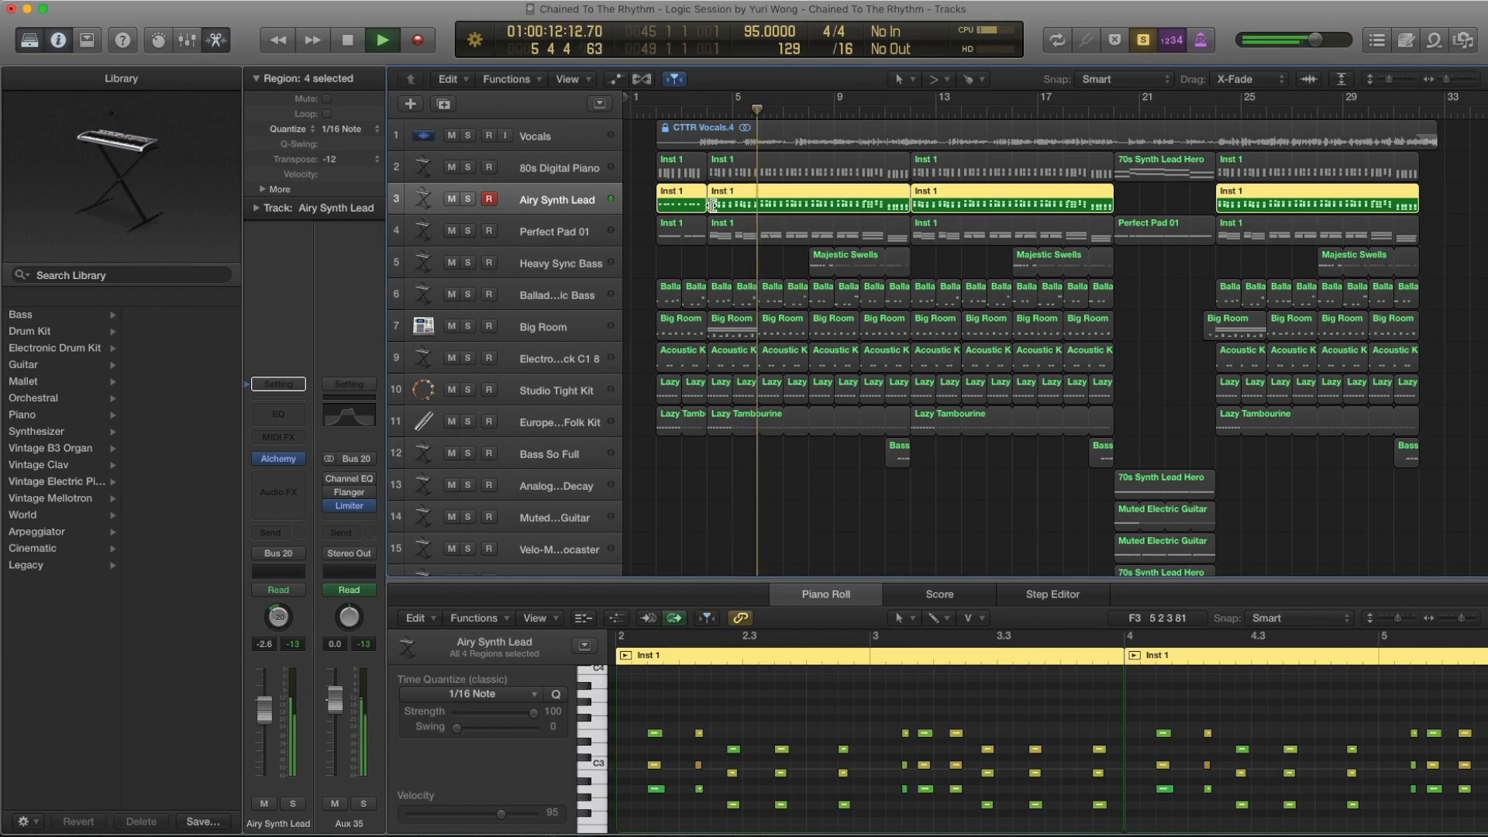
pyautogui.press('space')
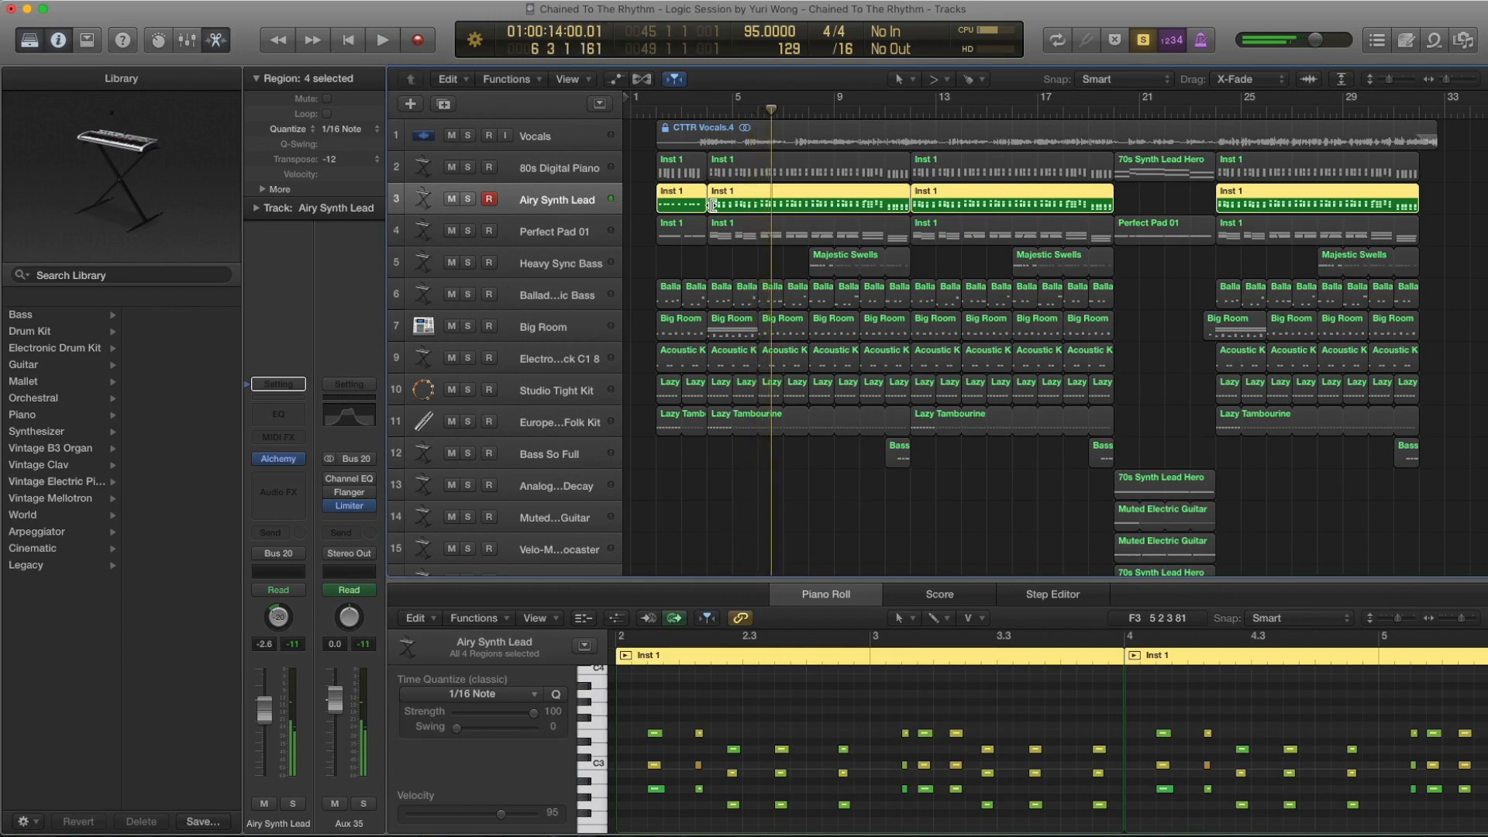
# Add the 80s Digital Piano region of bars 4–12 to the soloed selection and play both parts together from bar 4.
pyautogui.keyDown('shift'); pyautogui.click(727, 175); pyautogui.keyUp('shift')
pyautogui.hotkey('shift', 'Return')
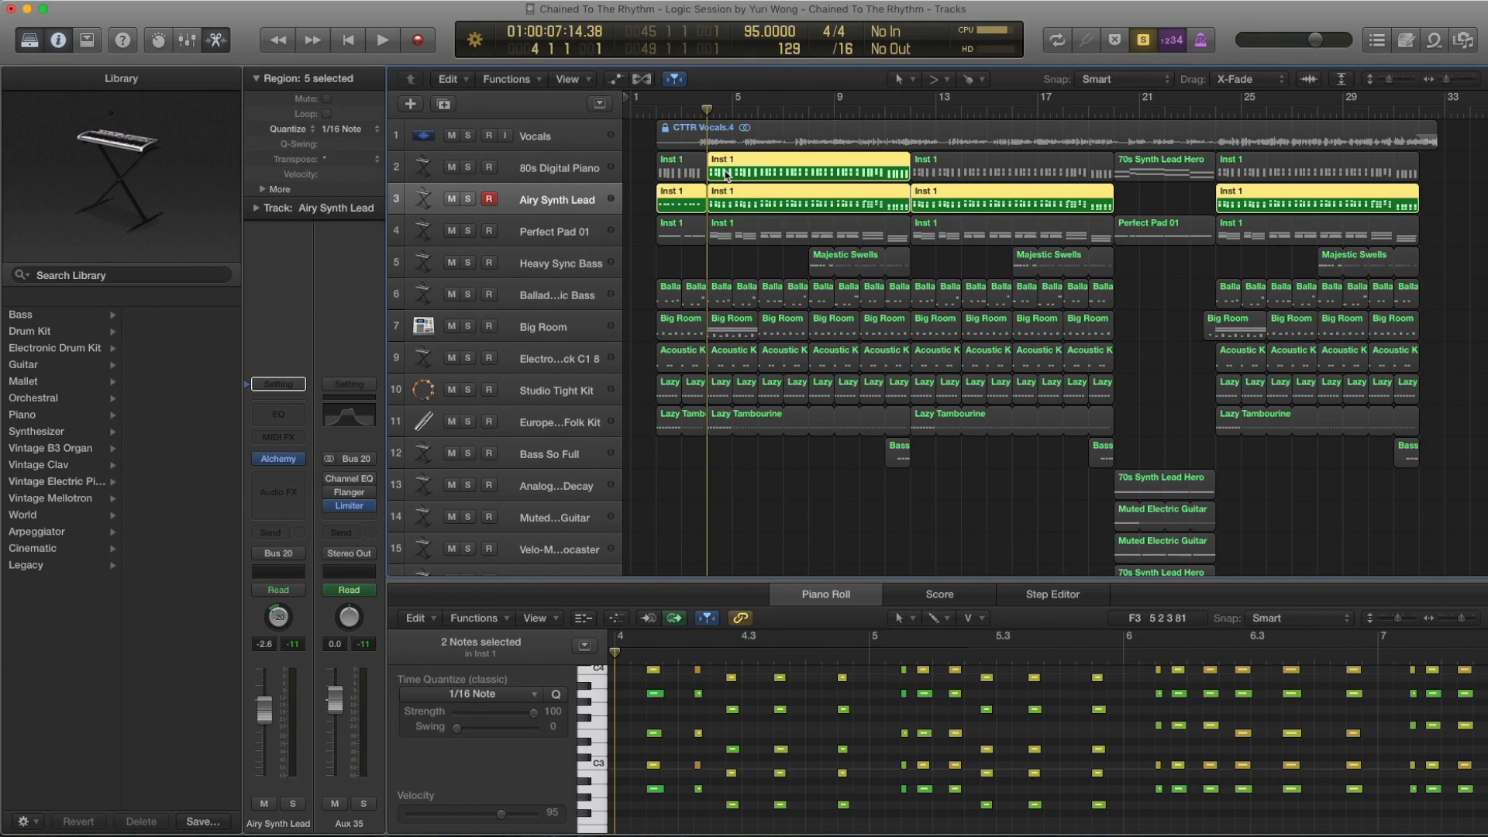
pyautogui.press('space')
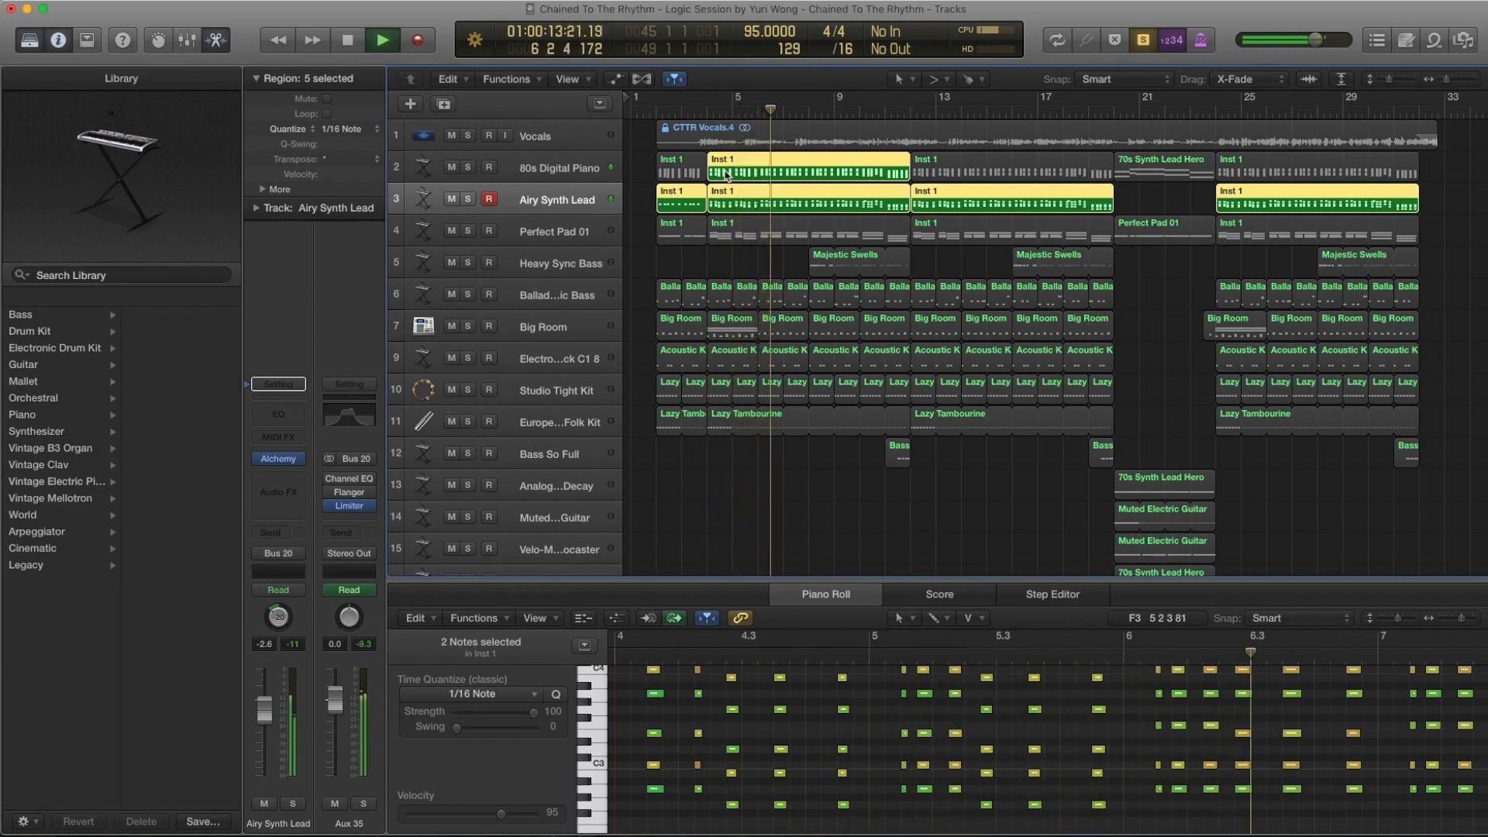
pyautogui.press('space')
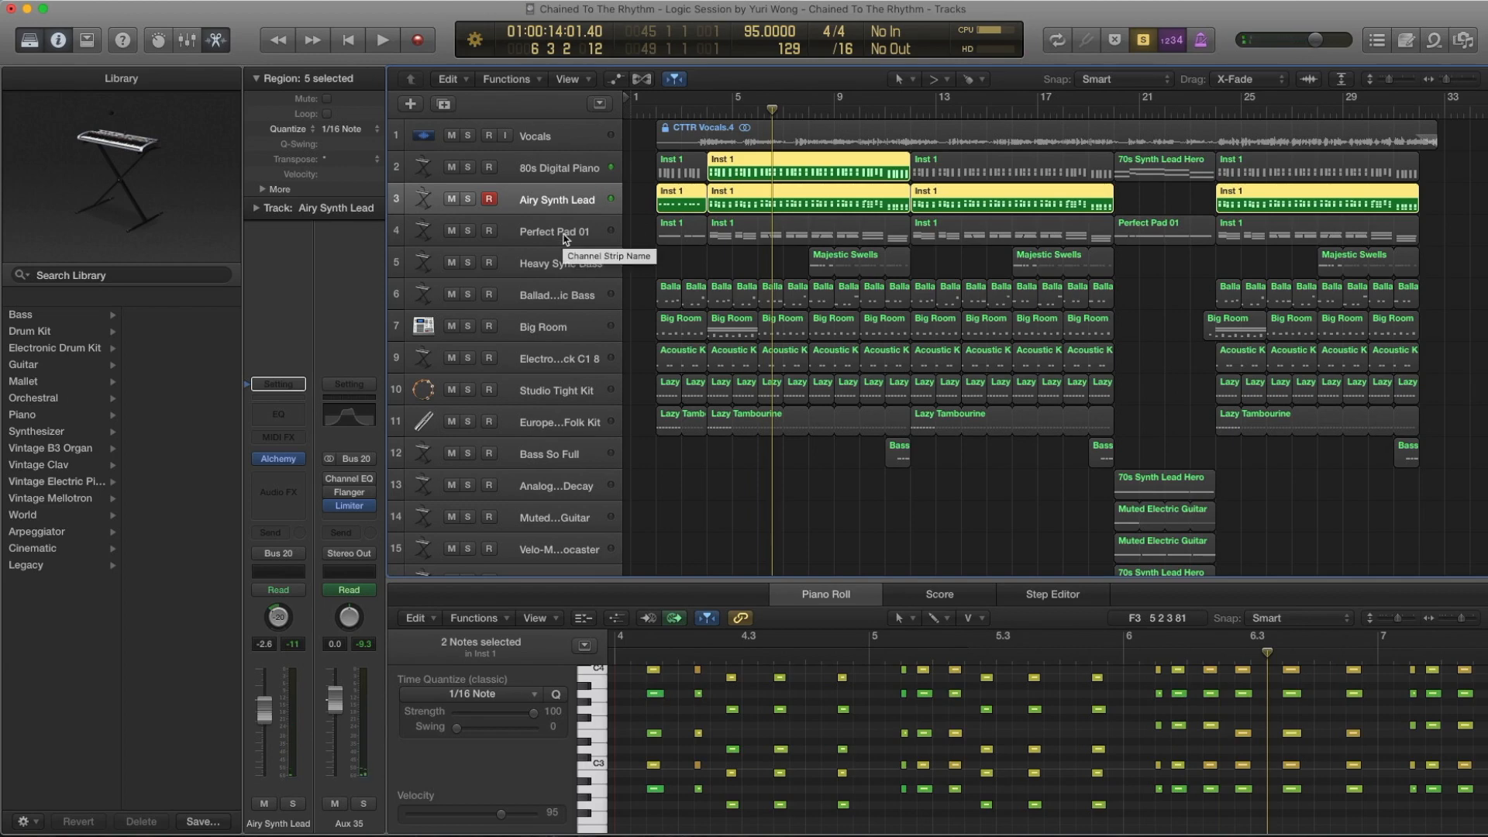
# Select the Perfect Pad 01 track for soloed playback and move the playhead back to bar 4.
pyautogui.click(564, 232)
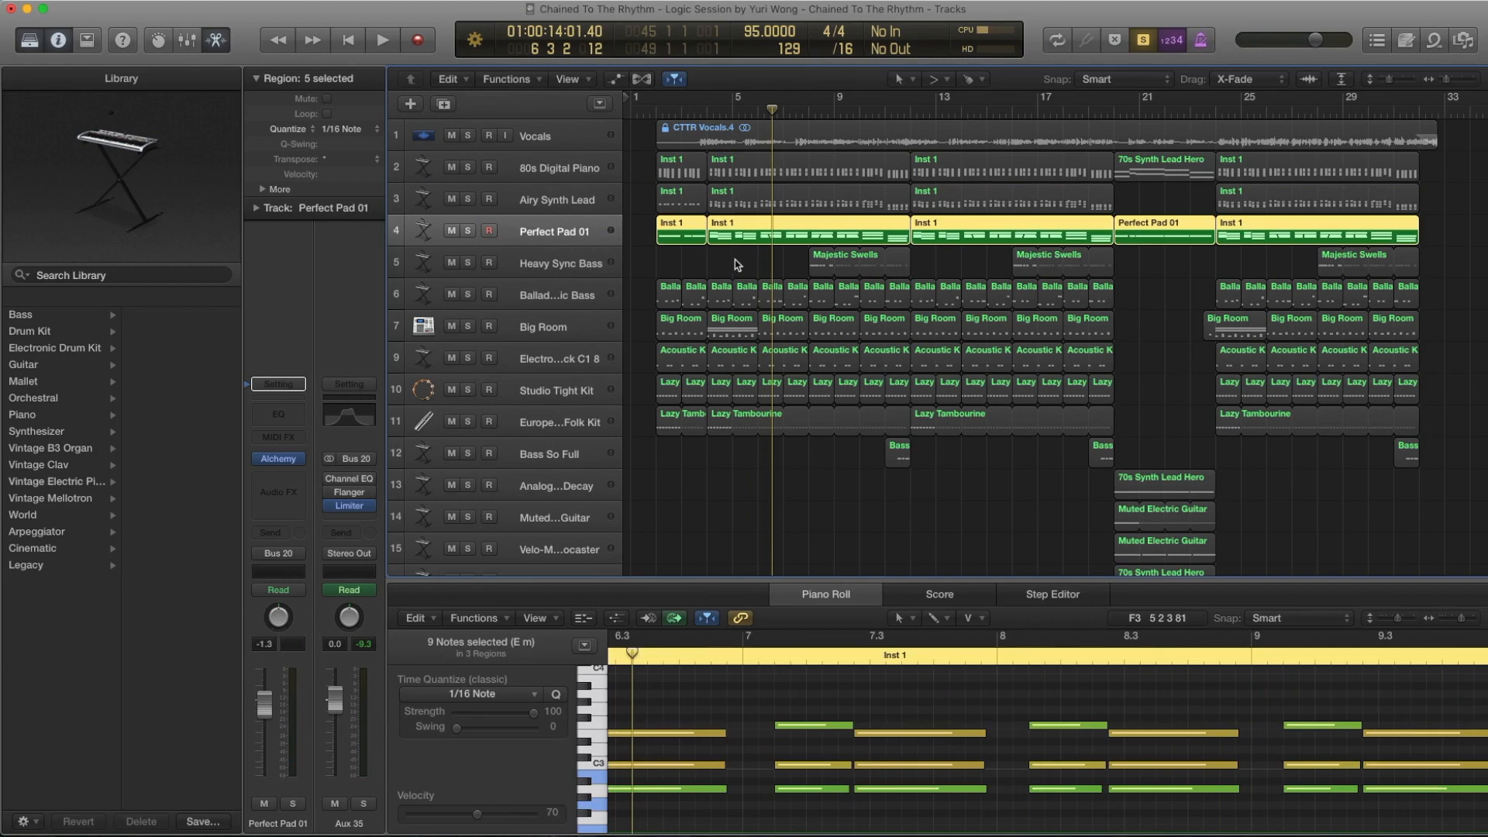
pyautogui.press(',')
pyautogui.press(',')
pyautogui.press(',')
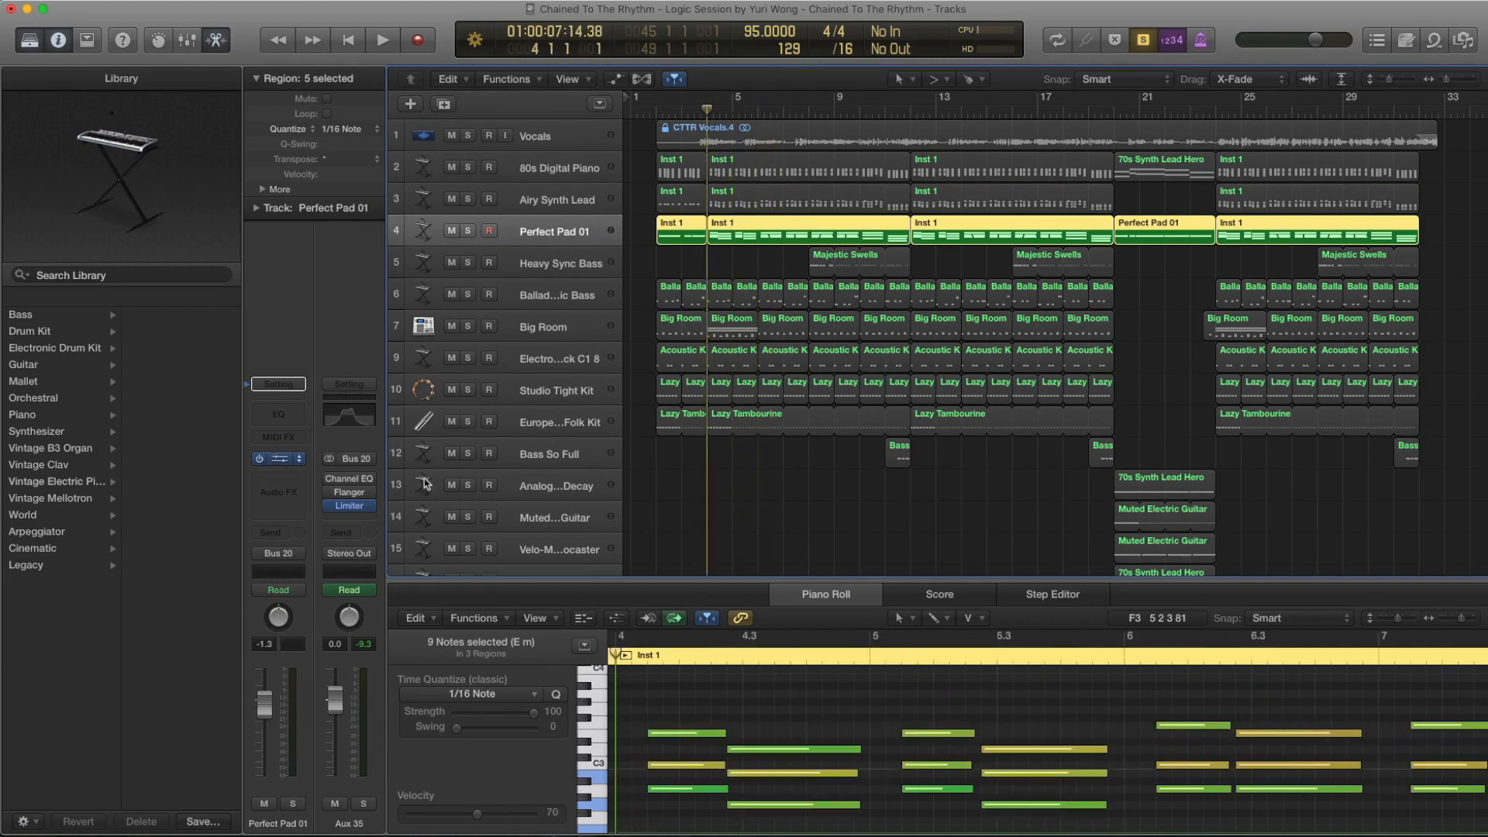
# Examine the Perfect Pad 01 preset in Alchemy, close the plug-in window and play the soloed pad from bar 4.
pyautogui.click(278, 458)
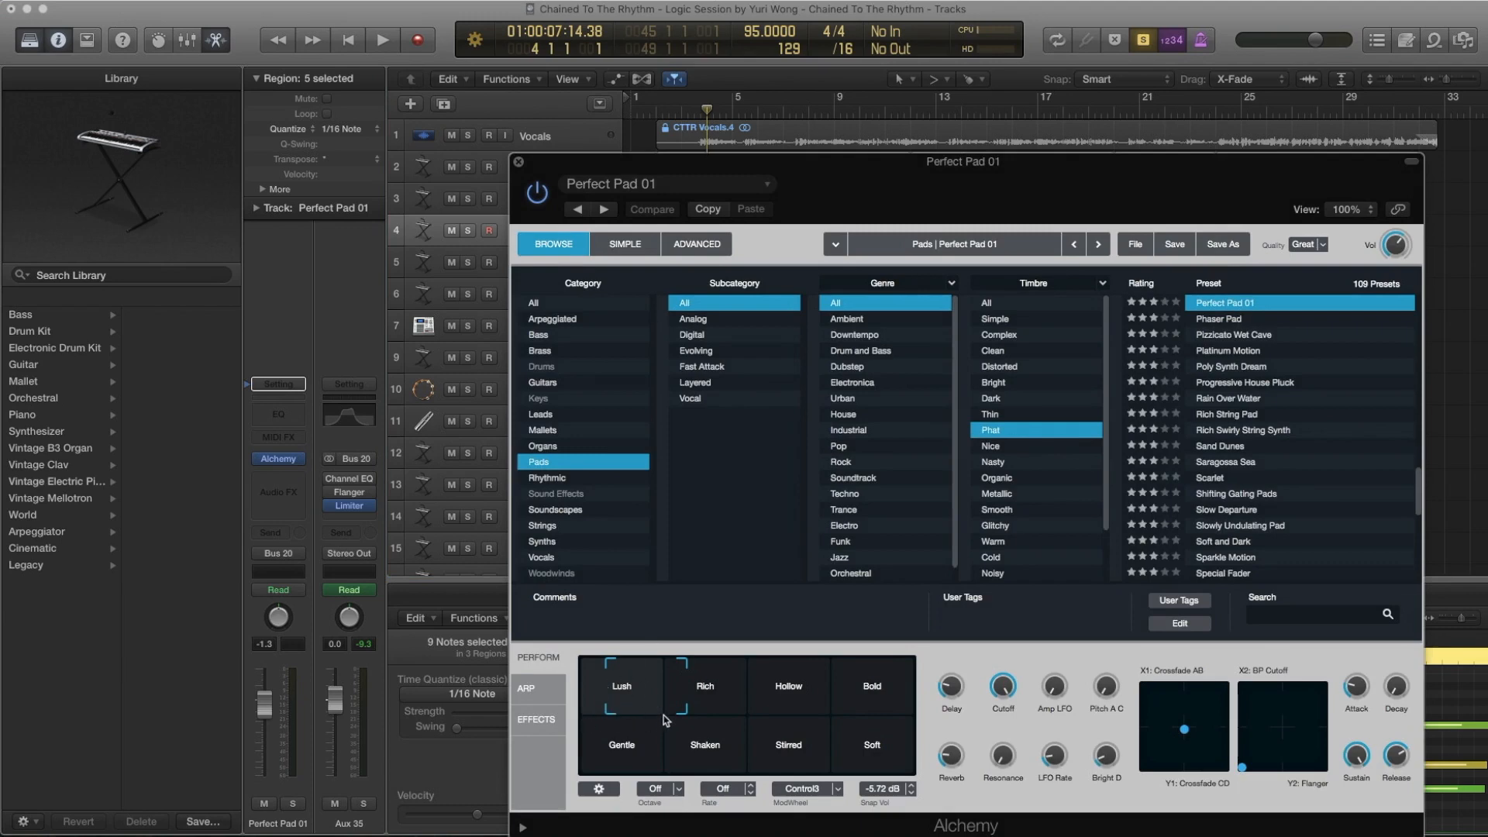
pyautogui.click(518, 162)
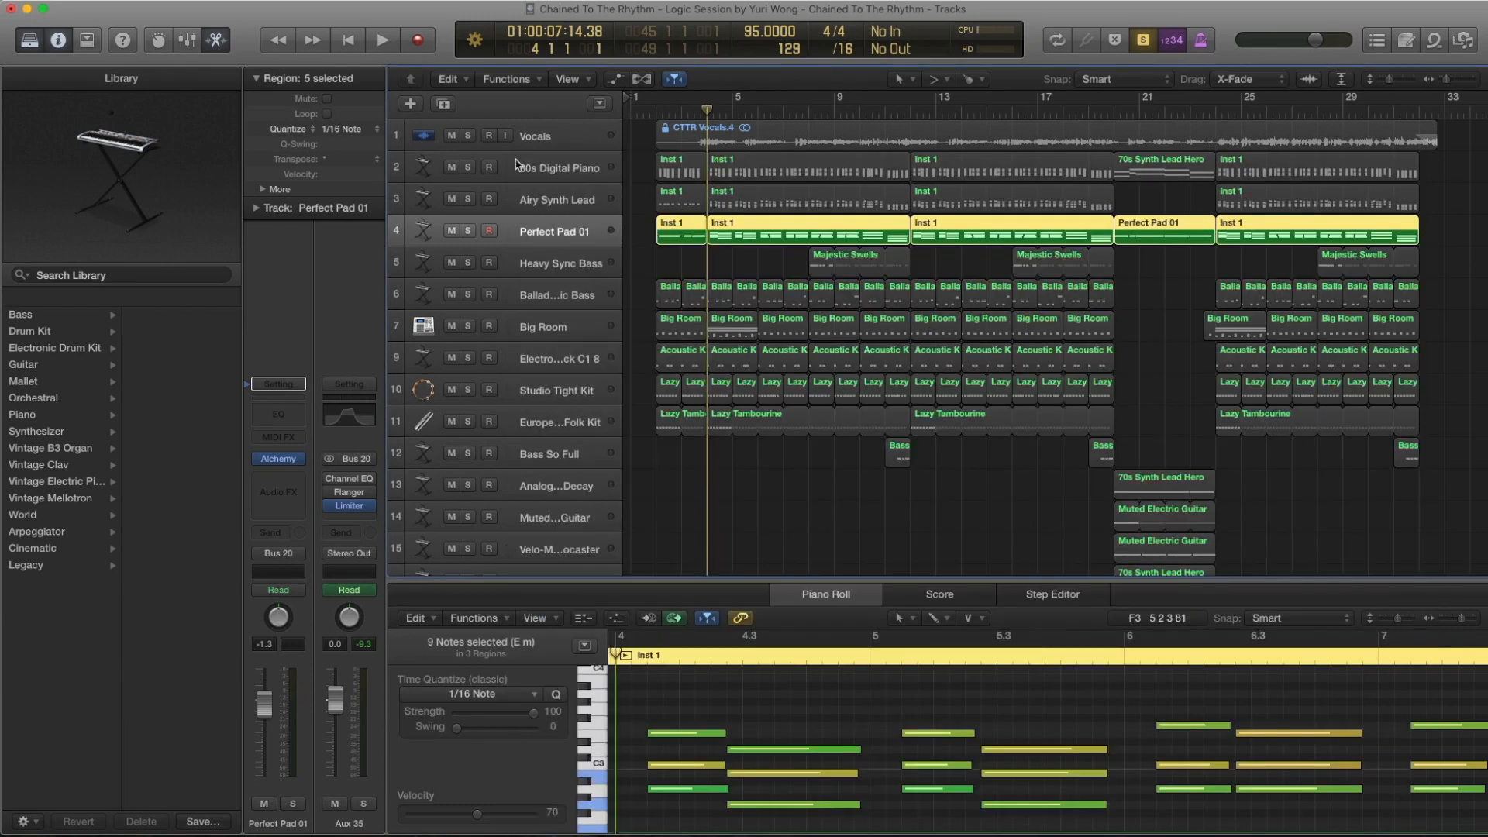
pyautogui.press('space')
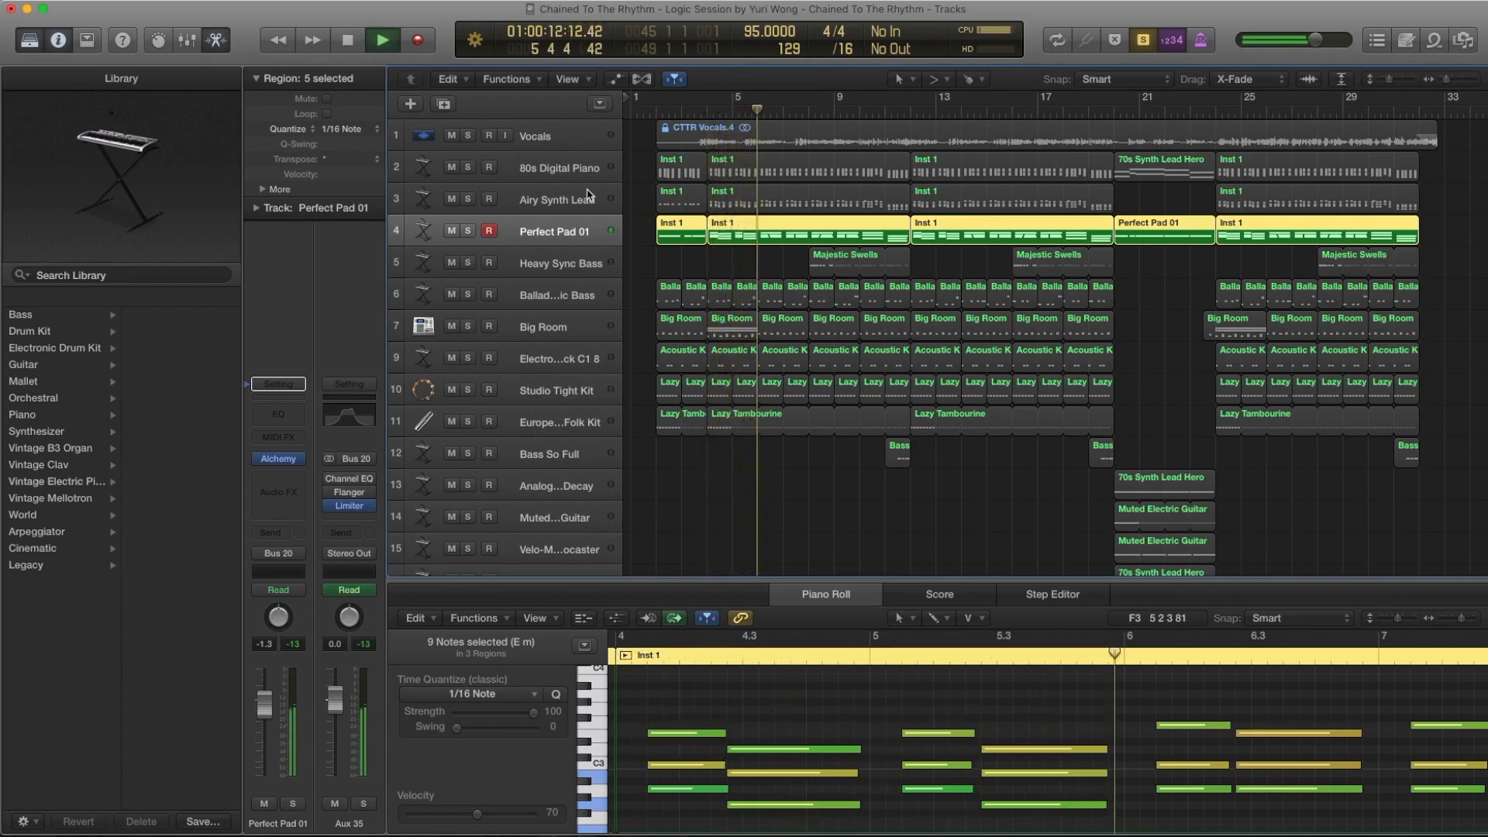
pyautogui.press('space')
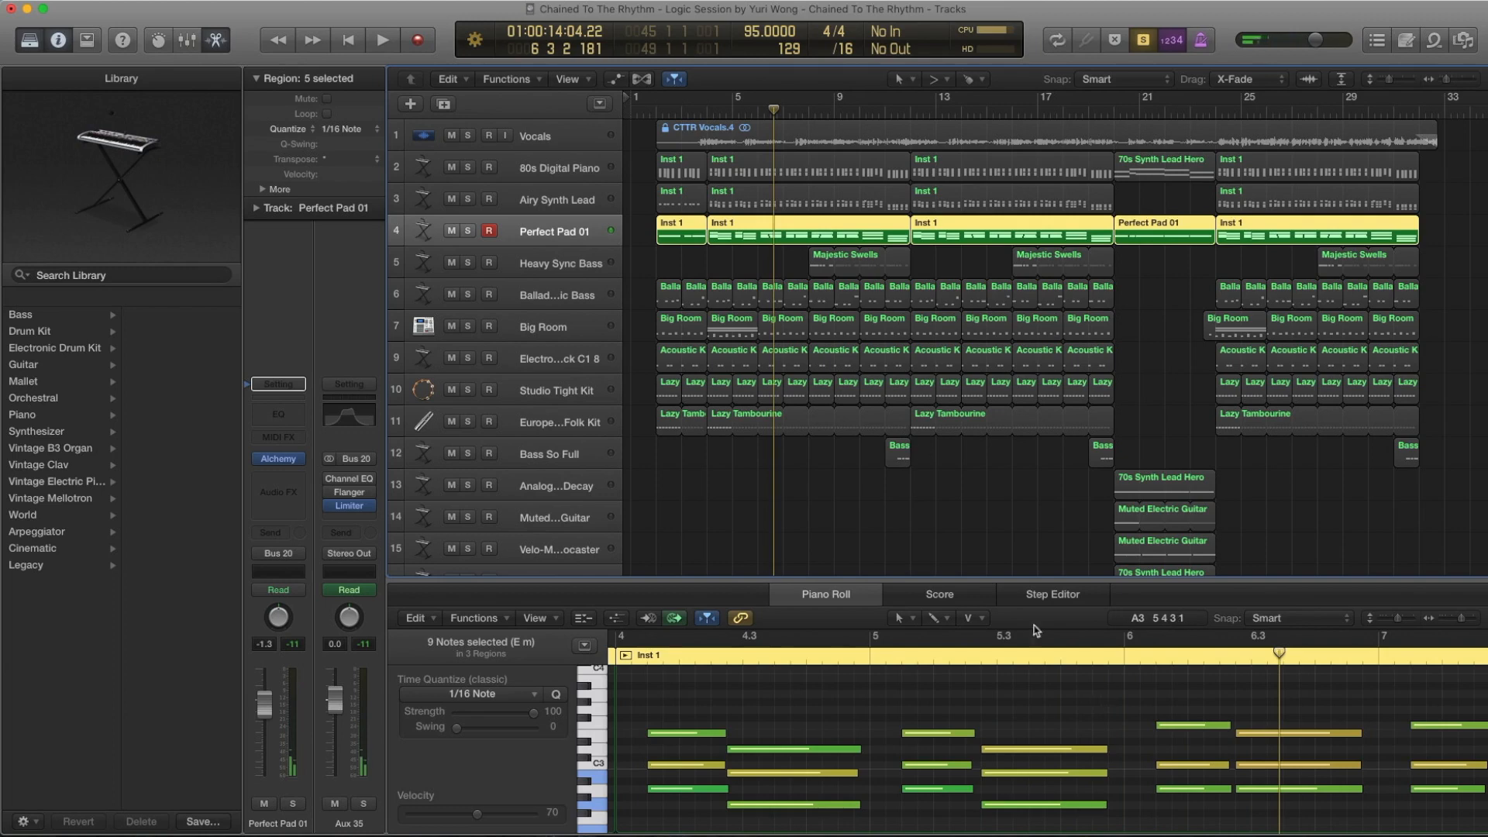
# Select the bars 4–12 regions of 80s Digital Piano, Airy Synth Lead and Perfect Pad 01 and play them together from bar 4.
pyautogui.moveTo(748, 260); pyautogui.dragTo(732, 177)
pyautogui.press(',')
pyautogui.press(',')
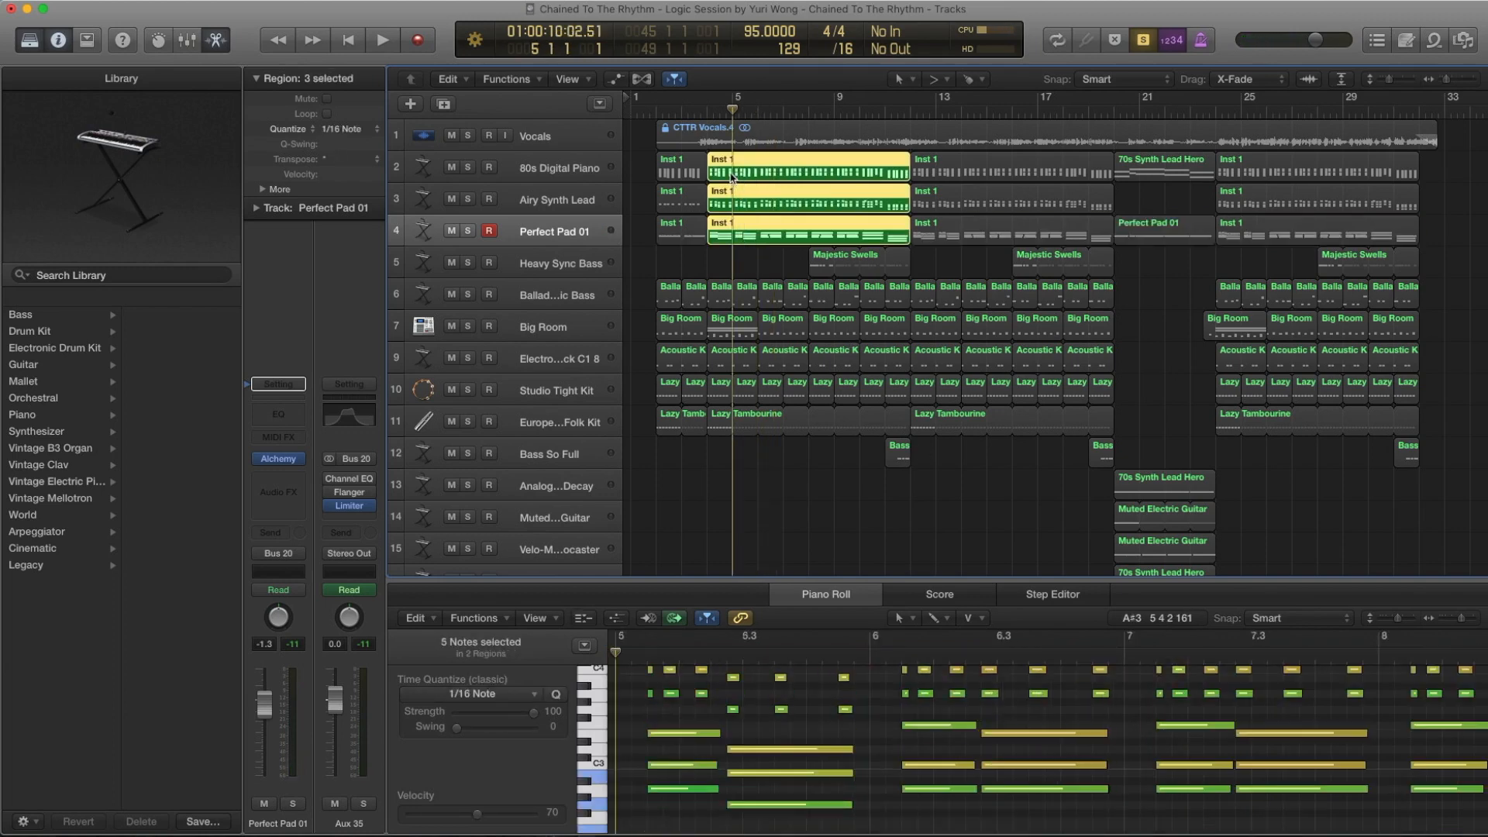
pyautogui.press(',')
pyautogui.press(',')
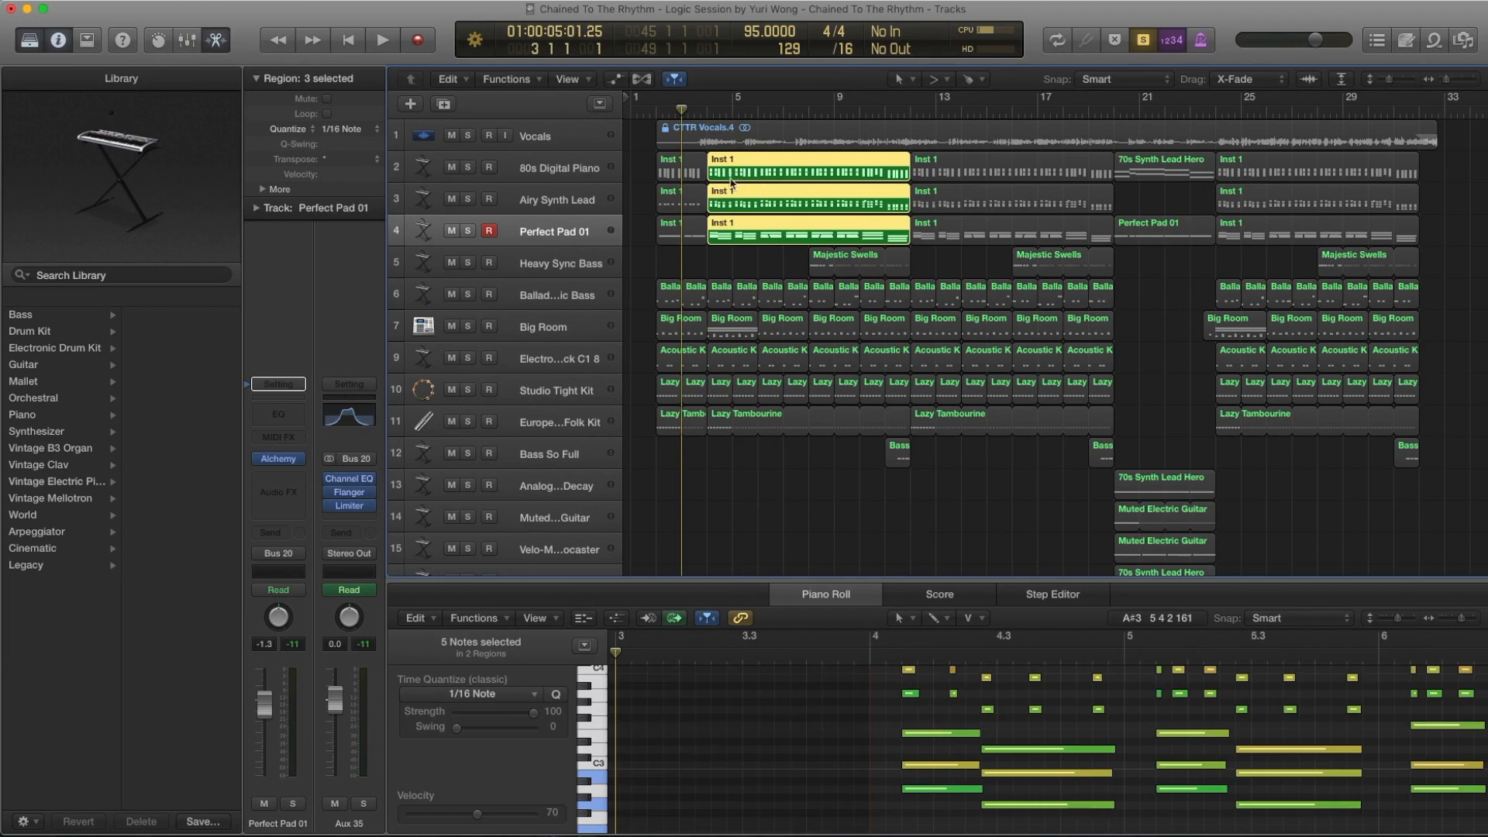
pyautogui.press('.')
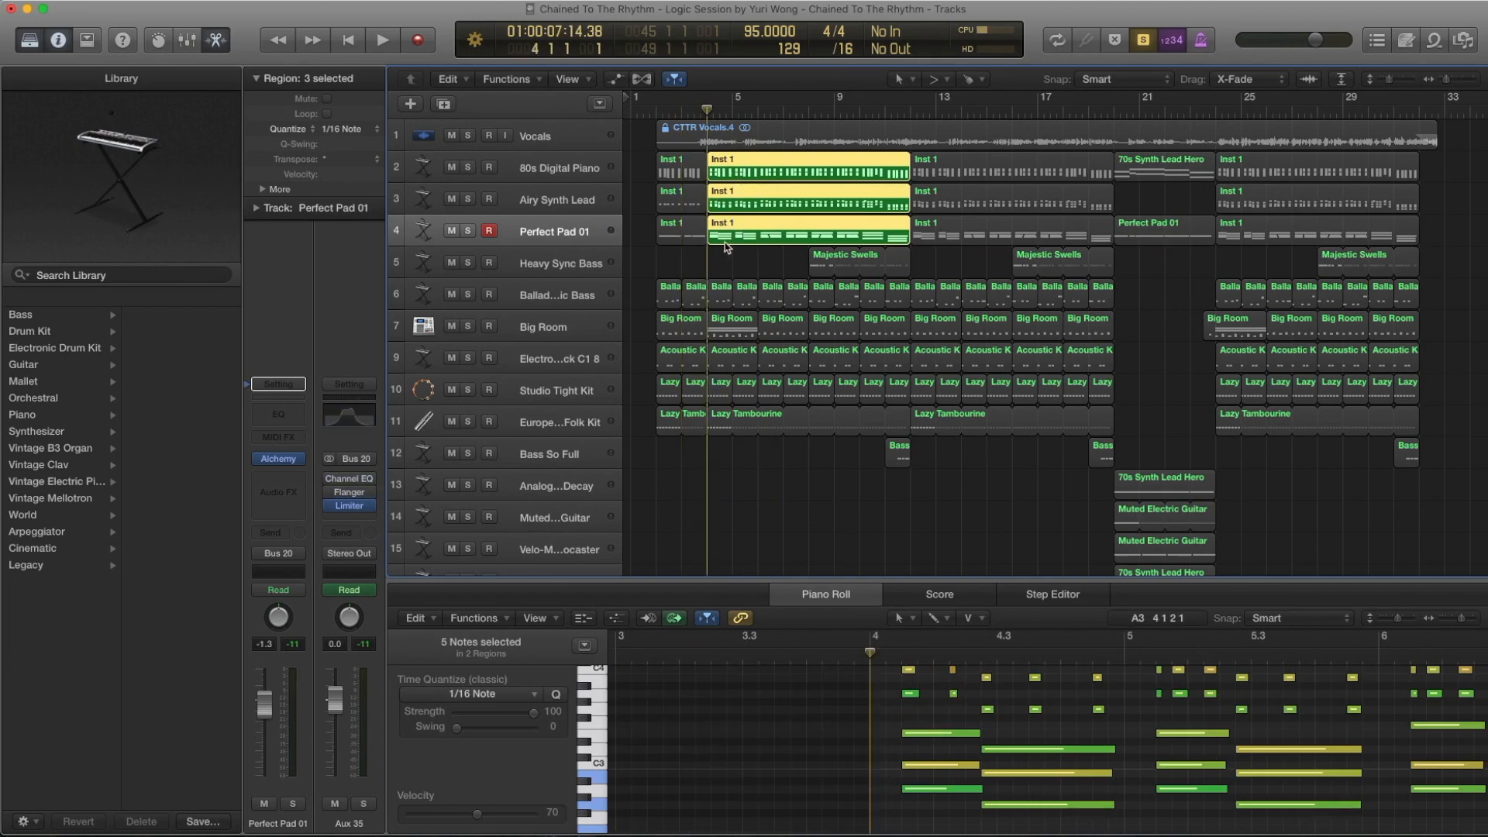
pyautogui.press('space')
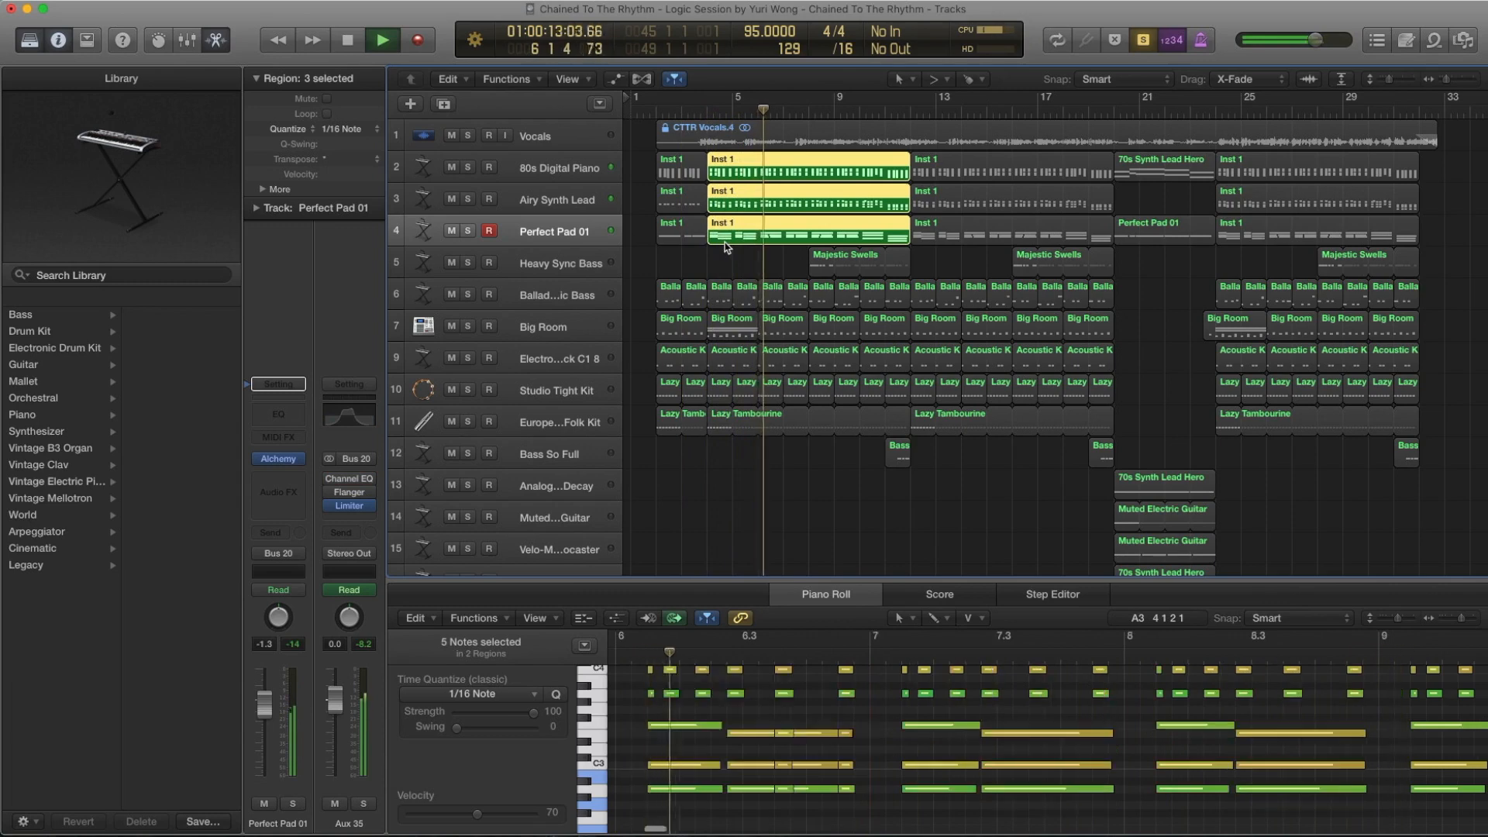
pyautogui.press('space')
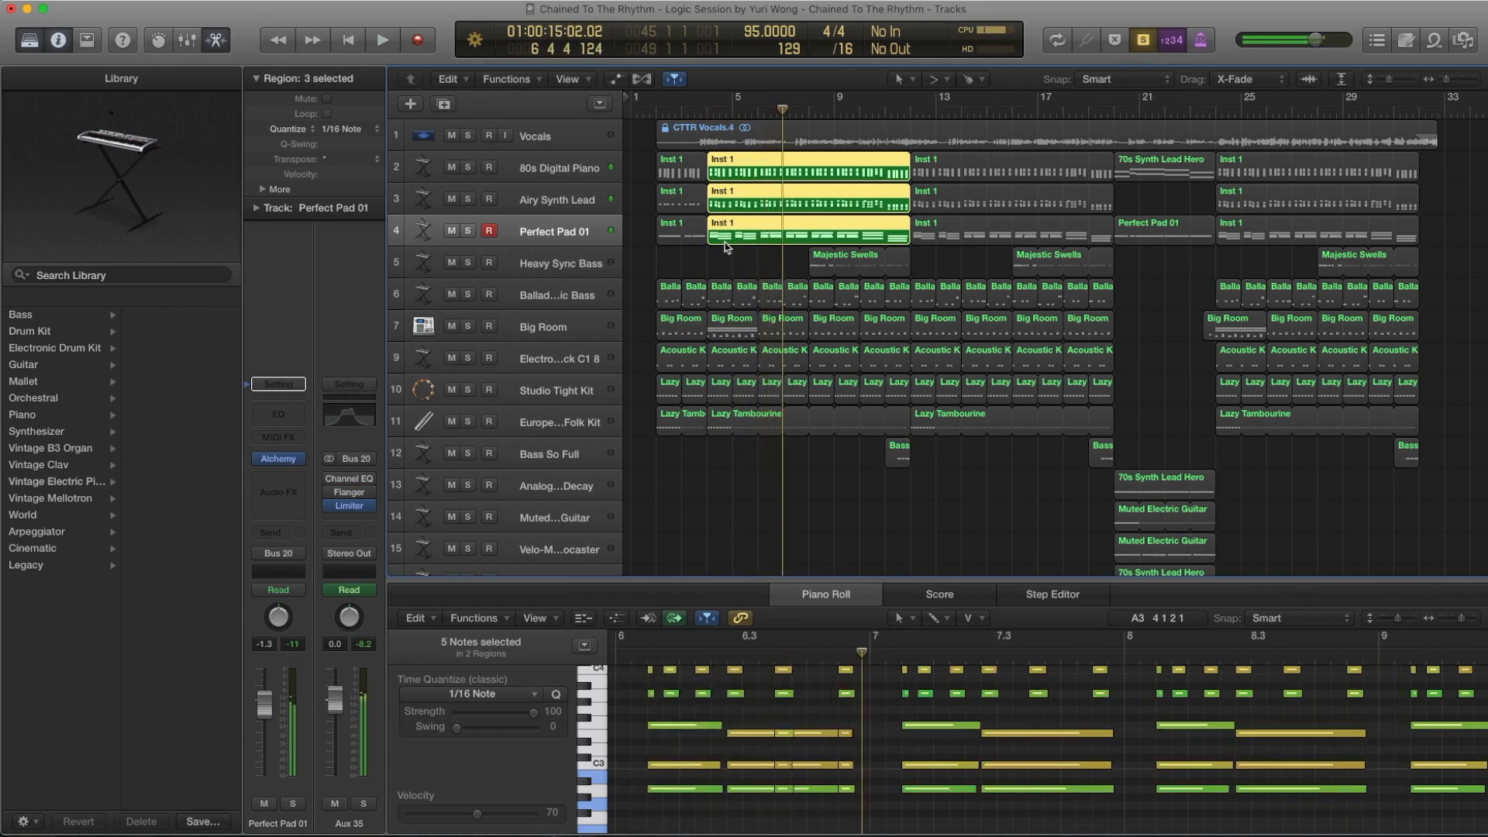
pyautogui.click(728, 239)
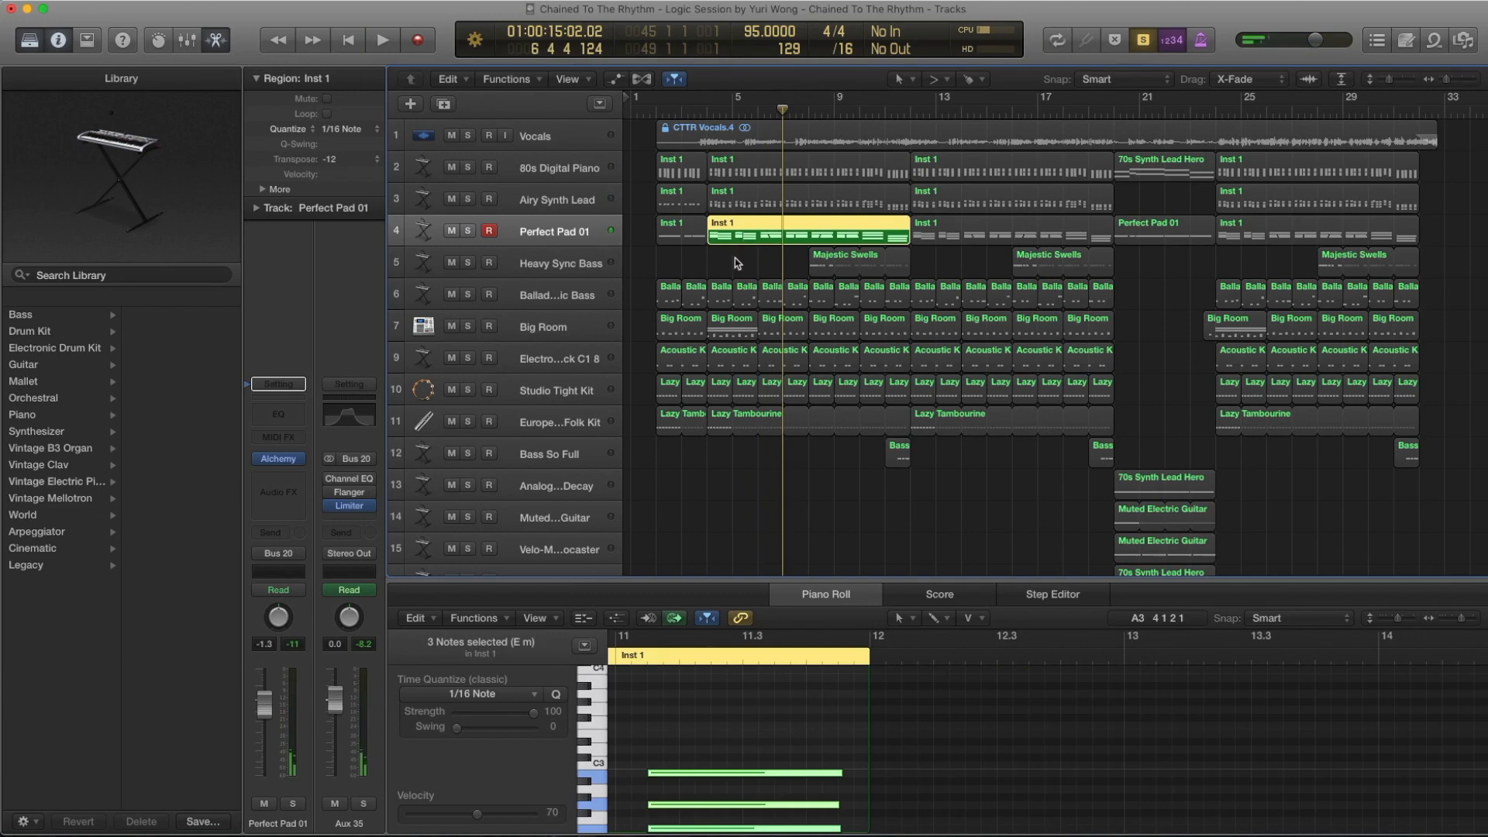
pyautogui.moveTo(735, 258); pyautogui.dragTo(734, 164)
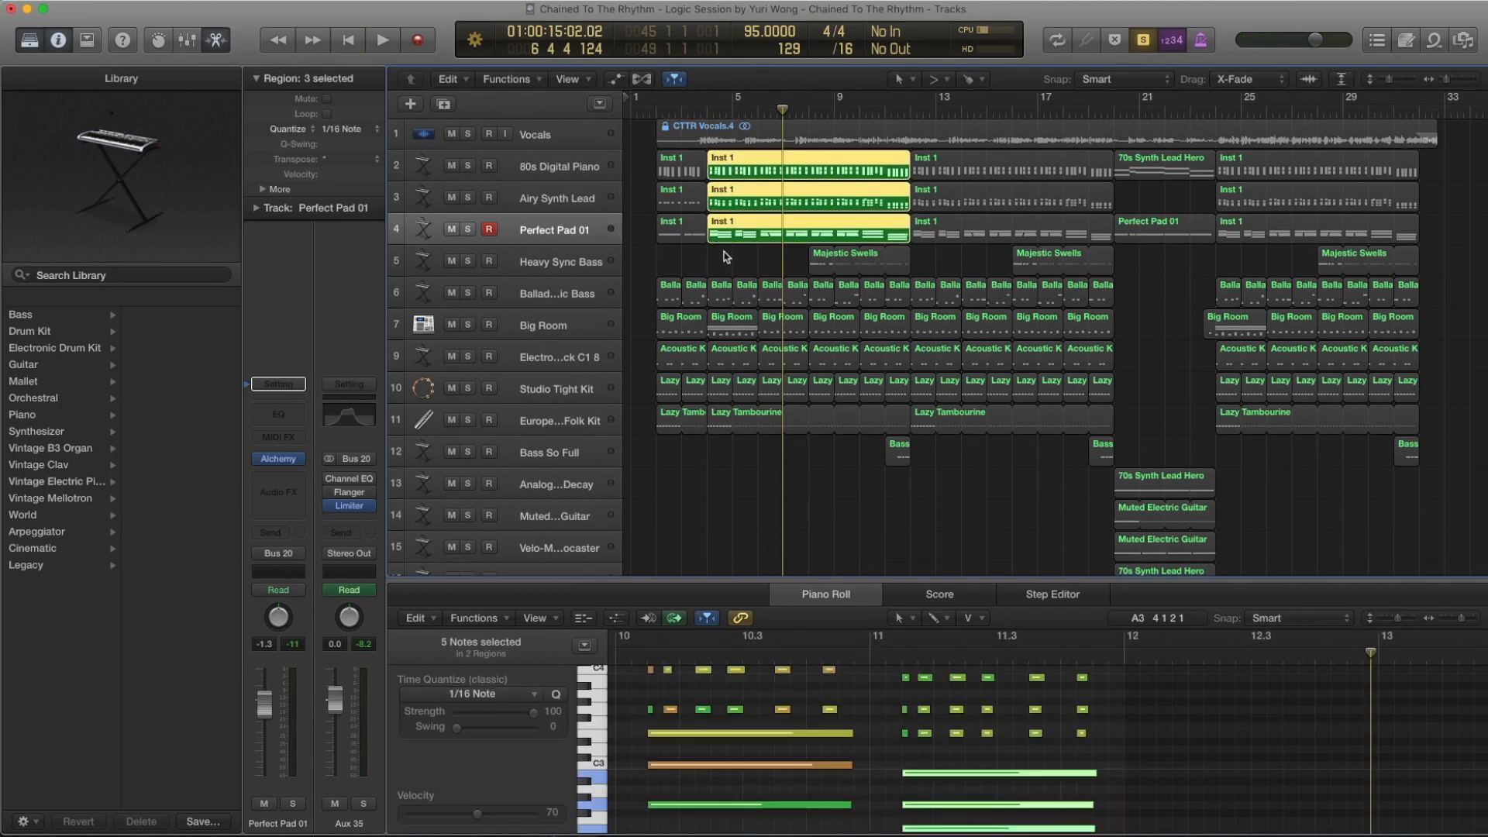
# Select the Ballad Electric Bass track, return the playhead to bar 4 and examine where its sampler instrument sits in the Library.
pyautogui.click(570, 296)
pyautogui.press(',')
pyautogui.press(',')
pyautogui.press(',')
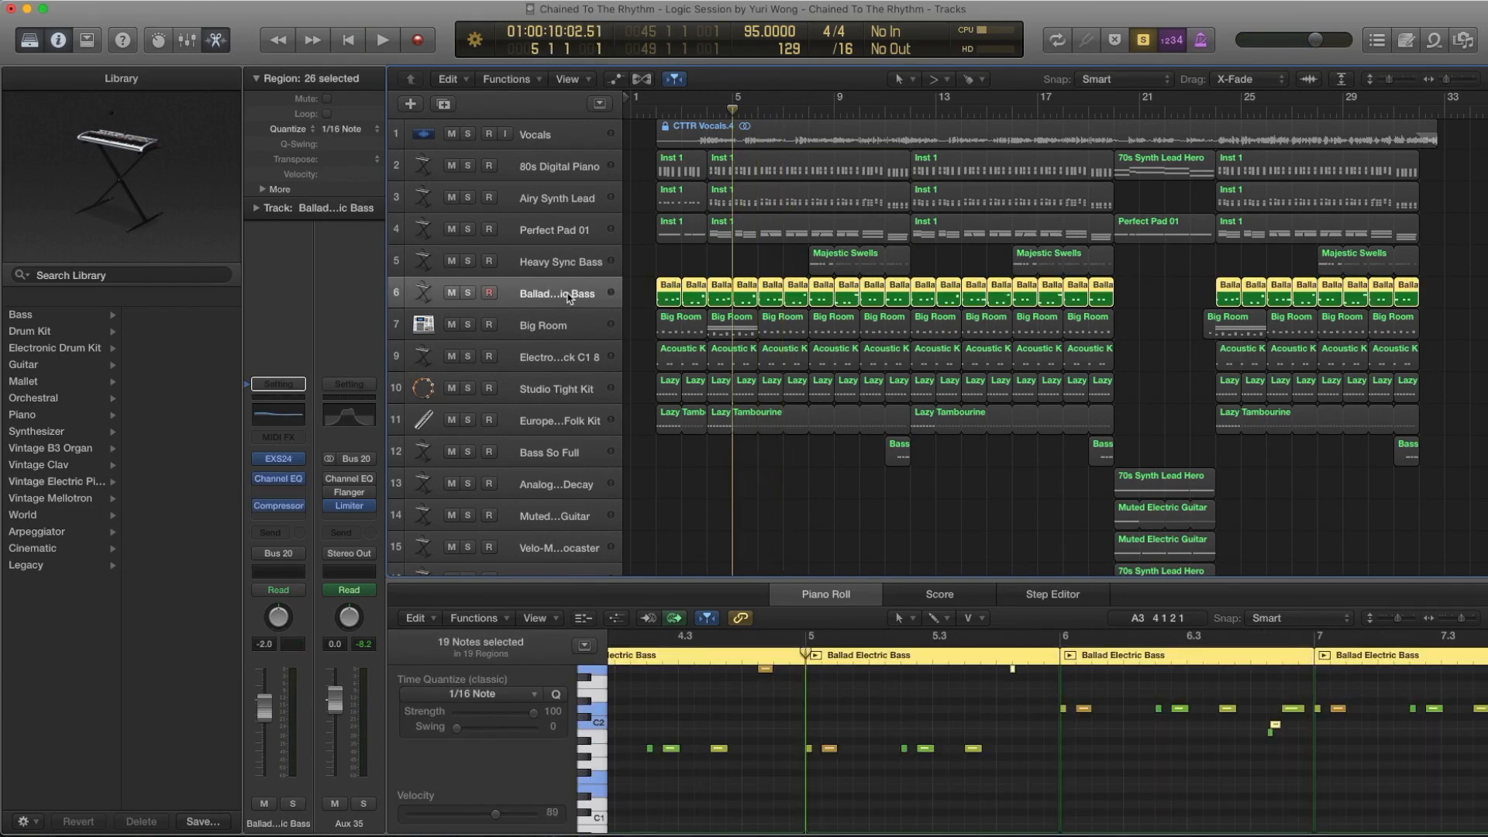
pyautogui.click(246, 463)
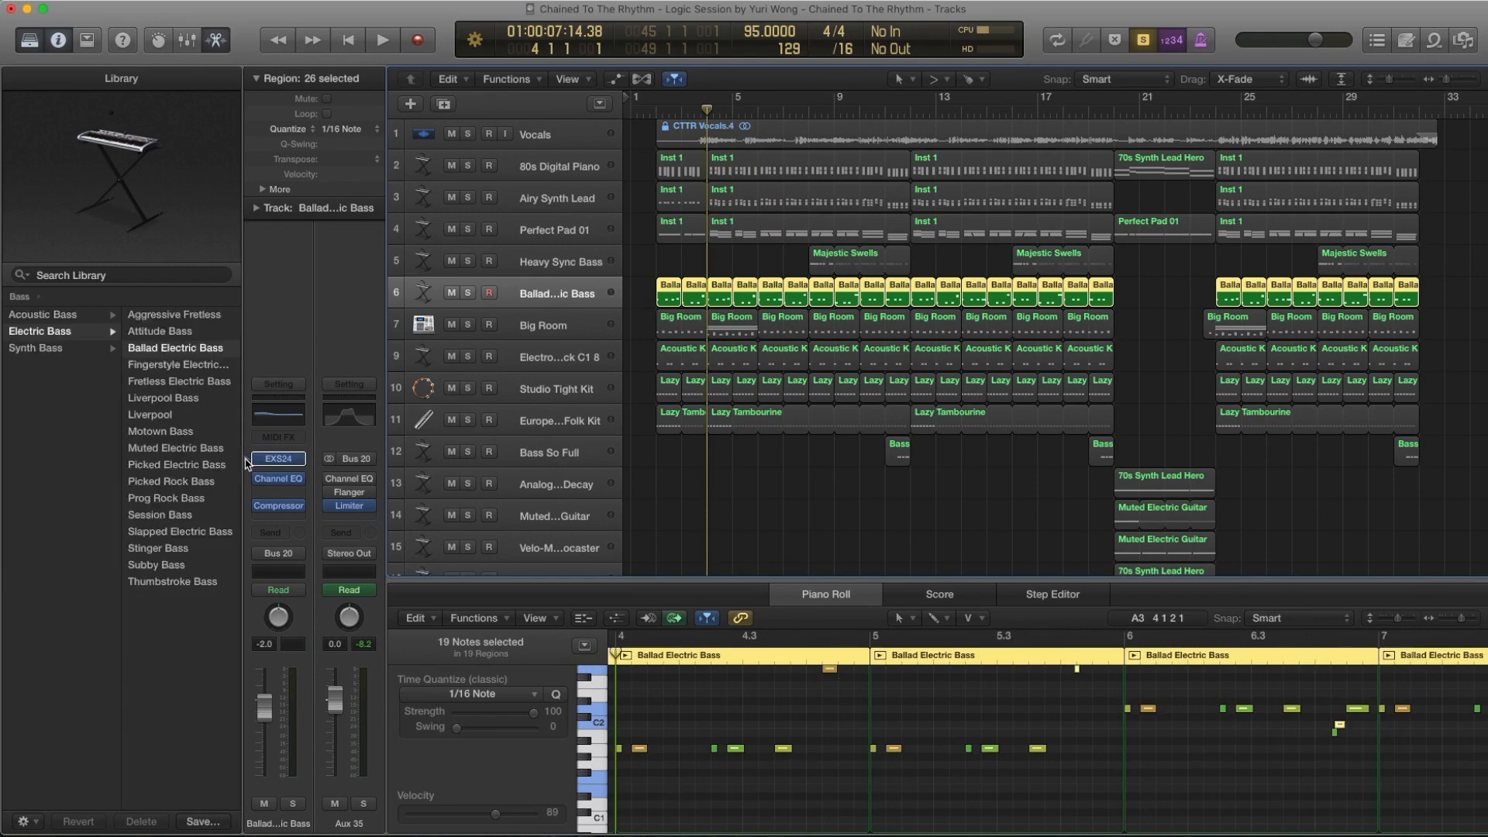
pyautogui.hscroll(-5, 75, 348)
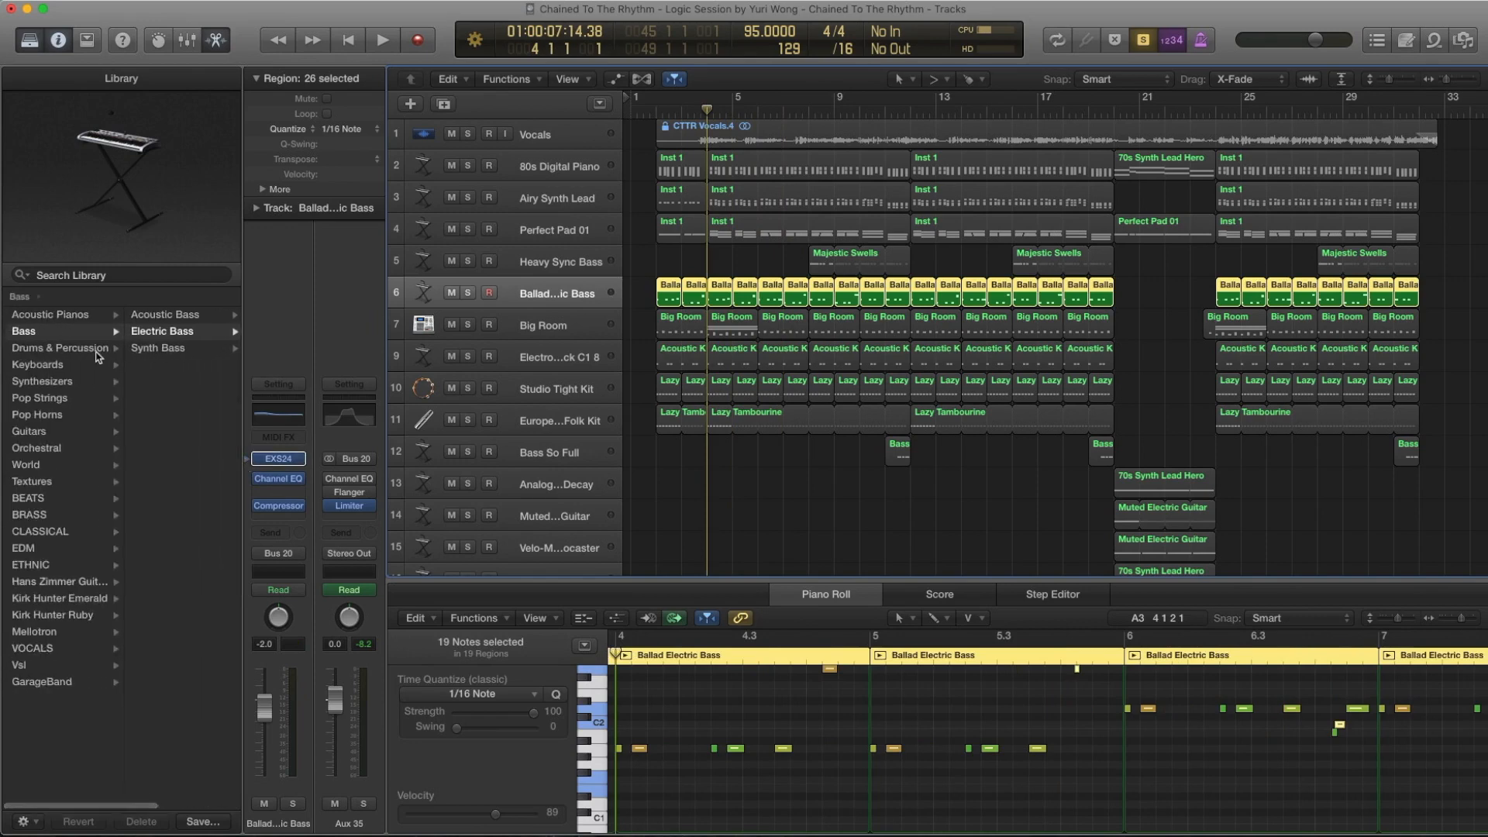
pyautogui.hscroll(5, 85, 349)
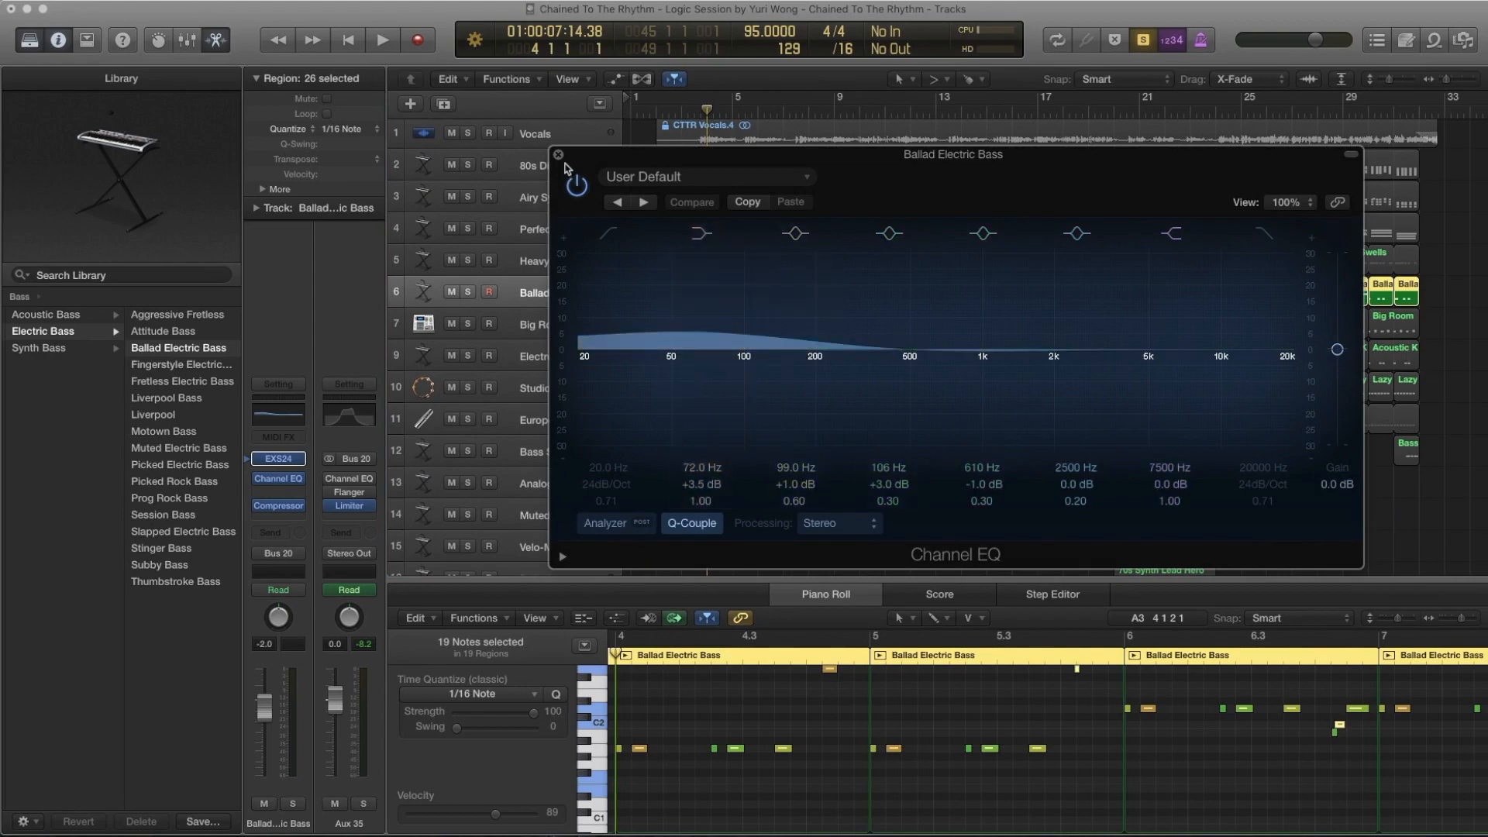
# Examine the bass track's Channel EQ and its Compressor's FET Electric Bass preset from the Guitars category, closing both plug-in windows.
pyautogui.click(558, 155)
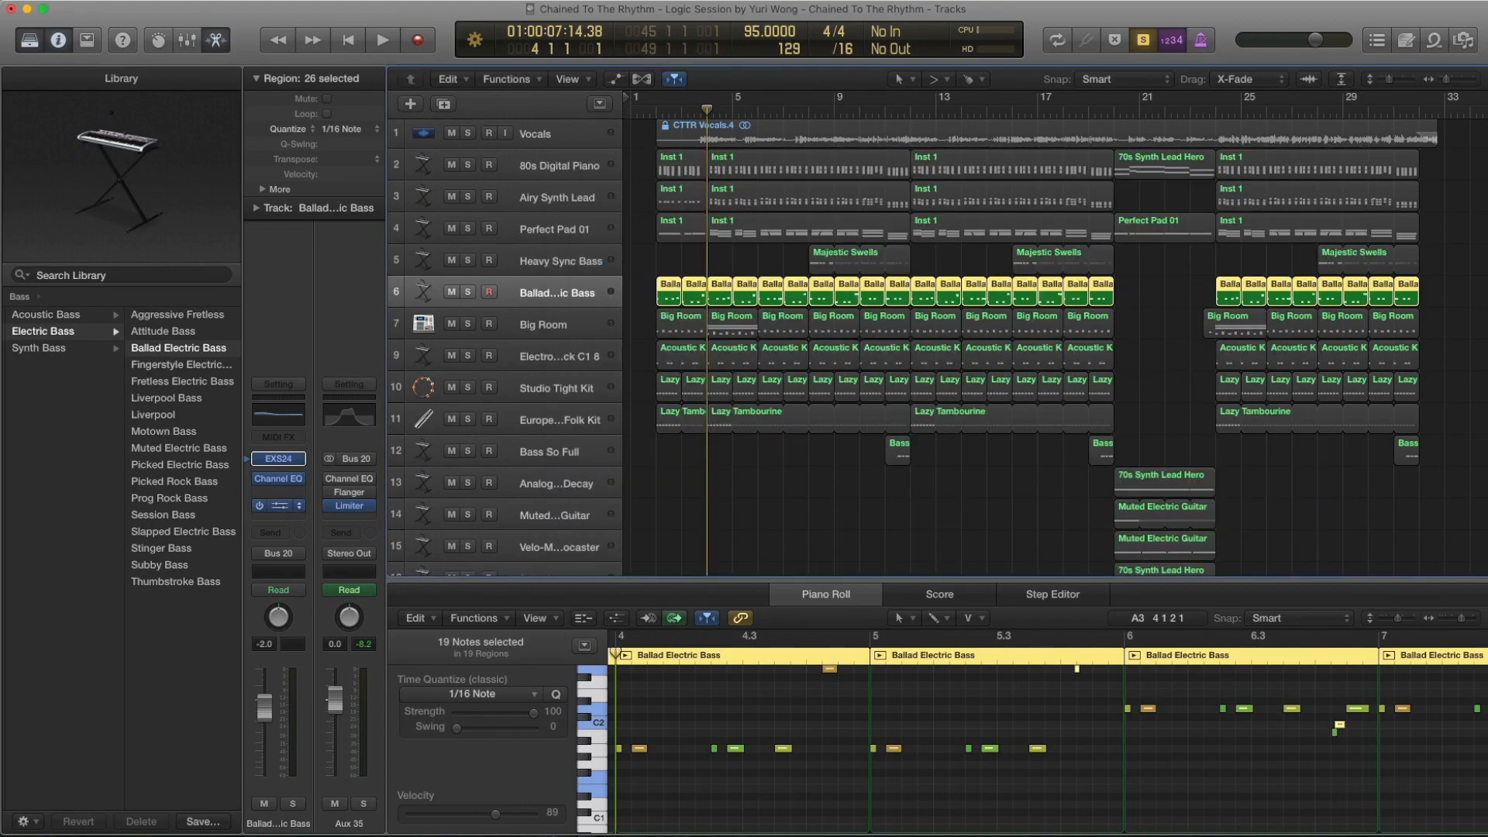
pyautogui.click(279, 505)
pyautogui.click(770, 169)
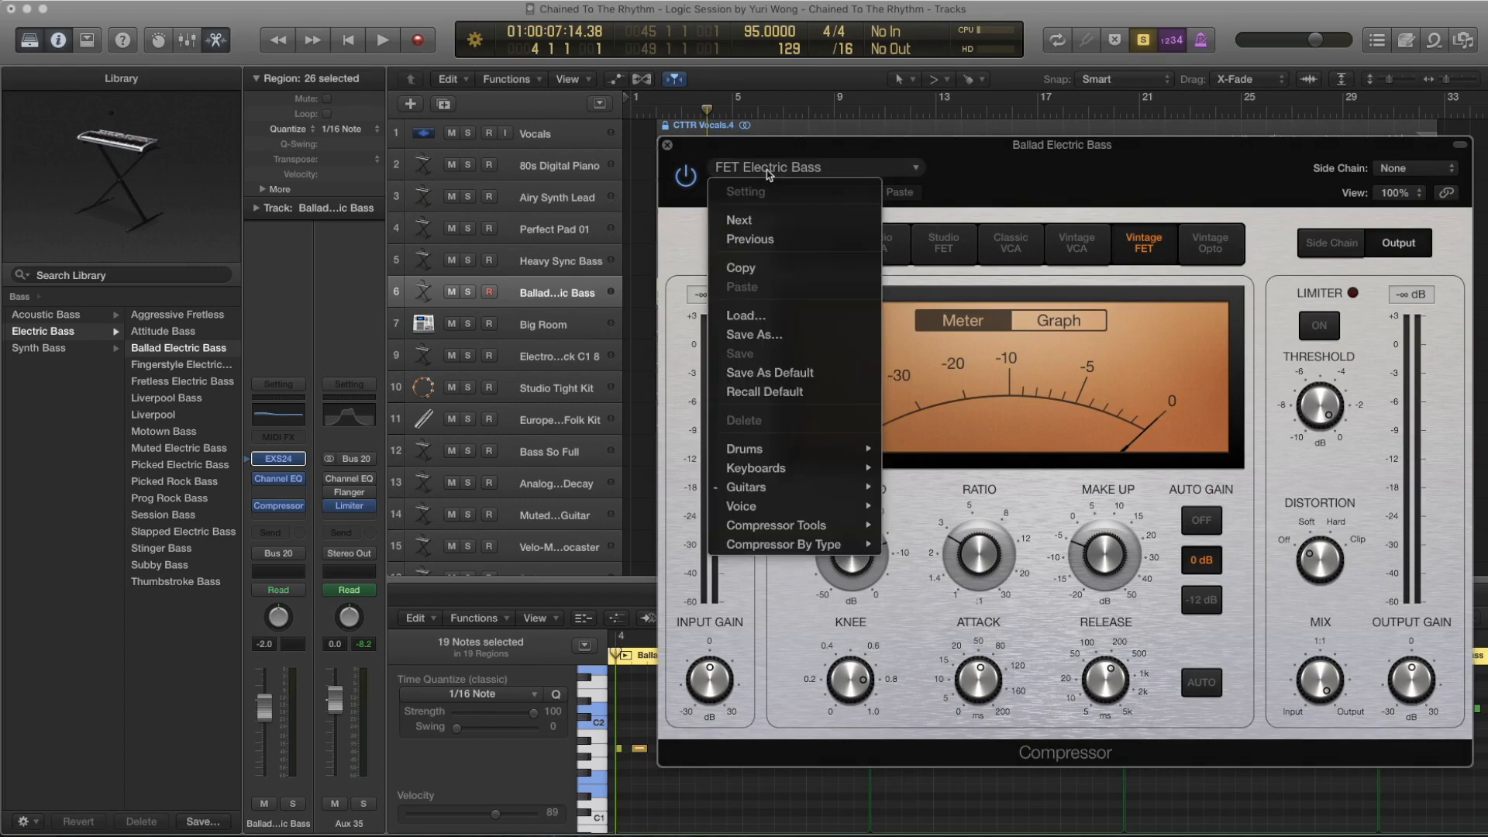
pyautogui.moveTo(812, 490)
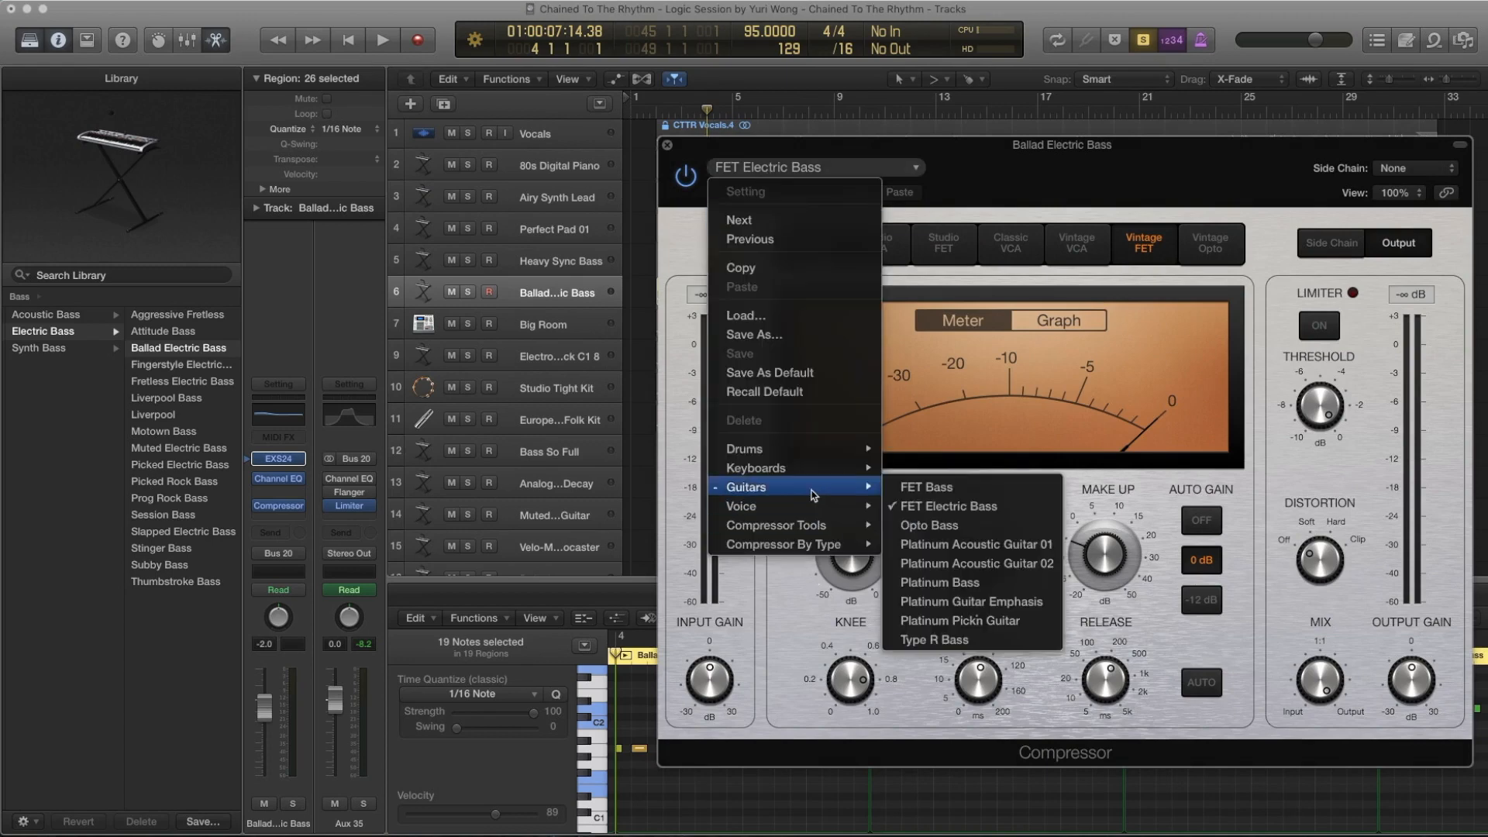
pyautogui.click(955, 507)
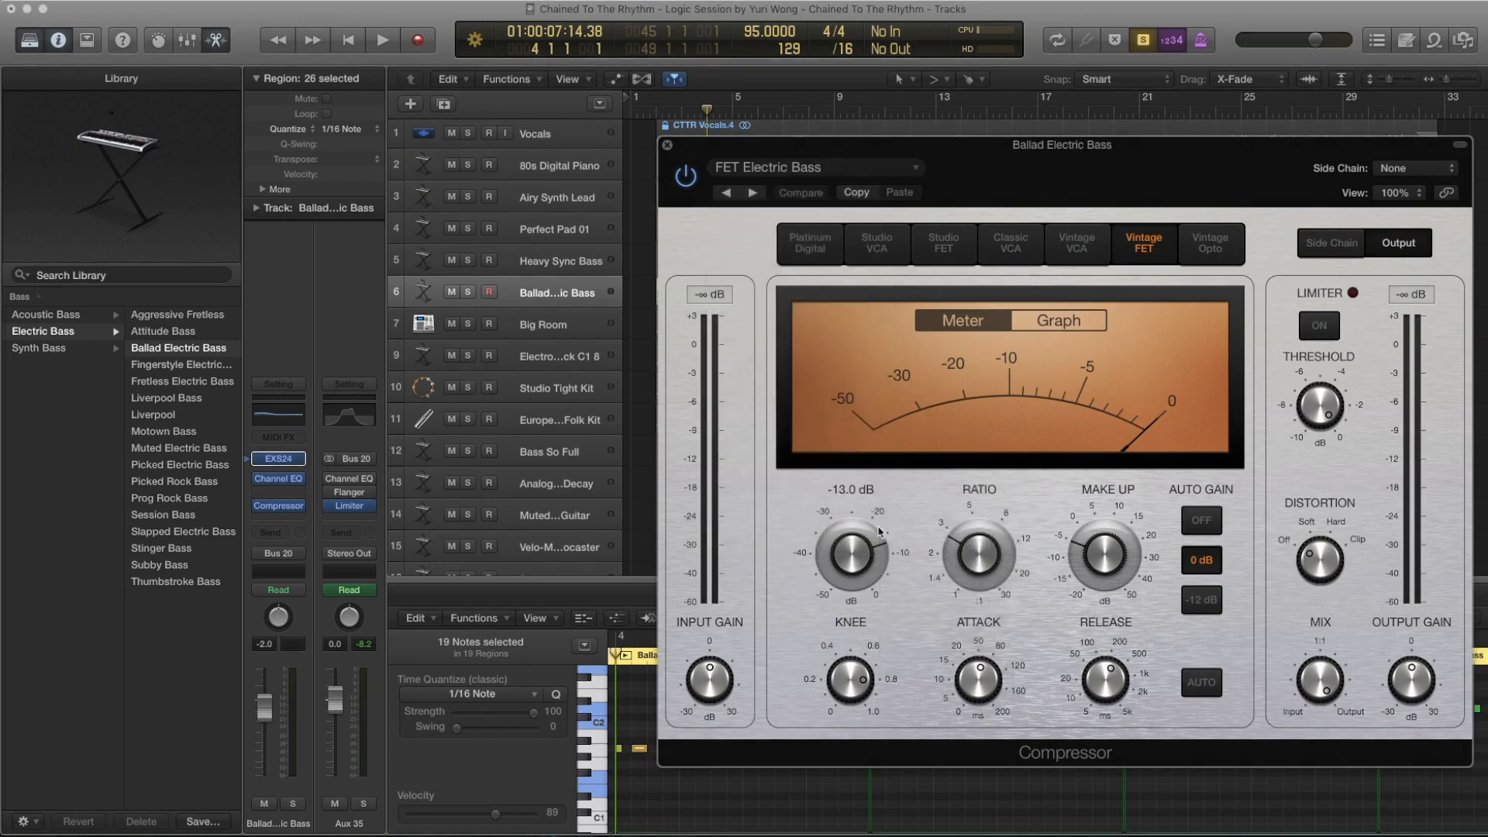
pyautogui.moveTo(984, 563)
pyautogui.moveTo(1066, 575)
pyautogui.click(668, 147)
# Play the soloed Ballad Electric Bass track from bar 4 and examine its notes in the Piano Roll.
pyautogui.press('space')
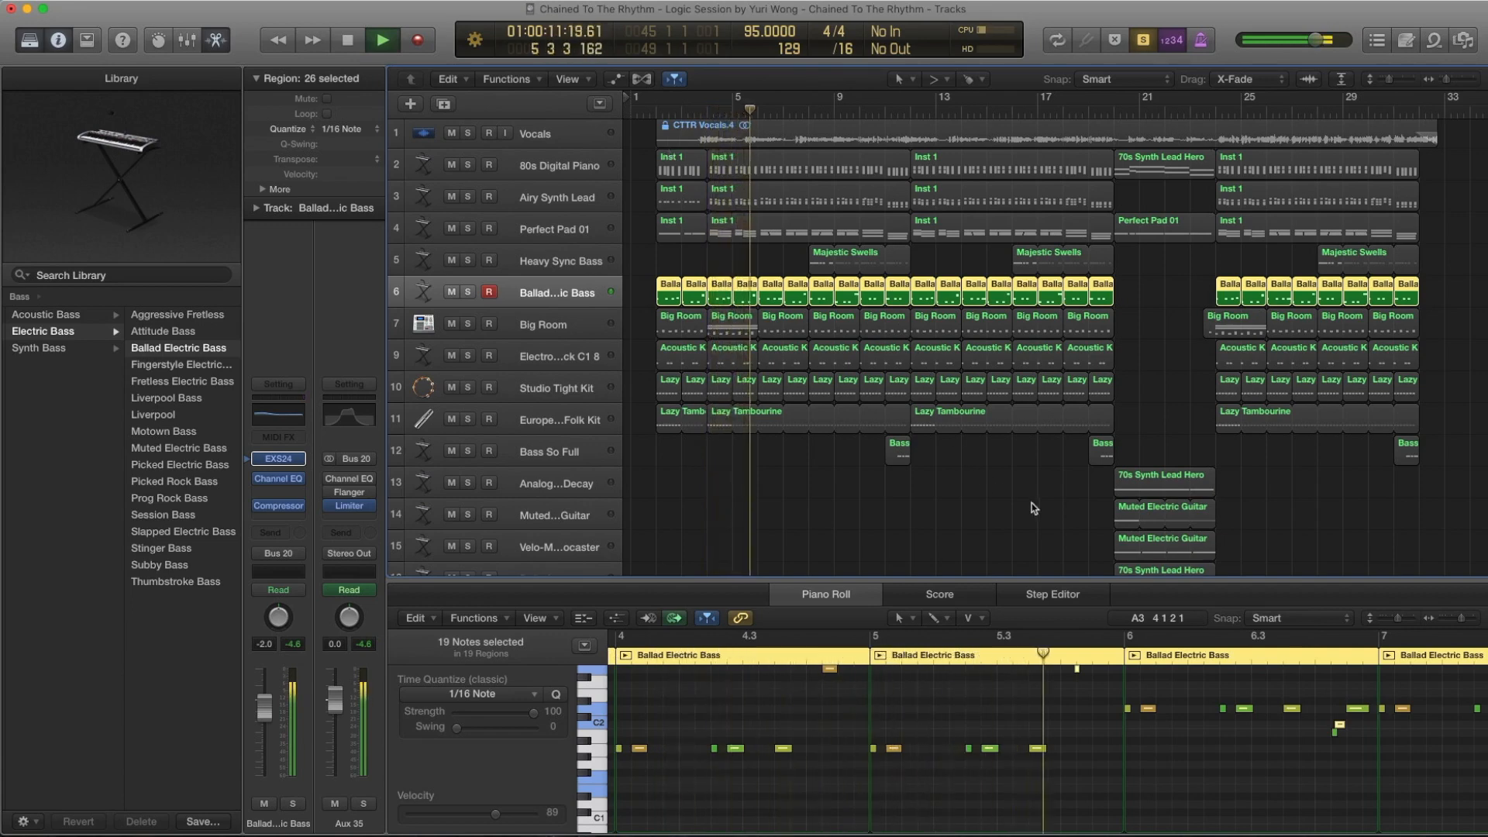
pyautogui.scroll(2, 1241, 666)
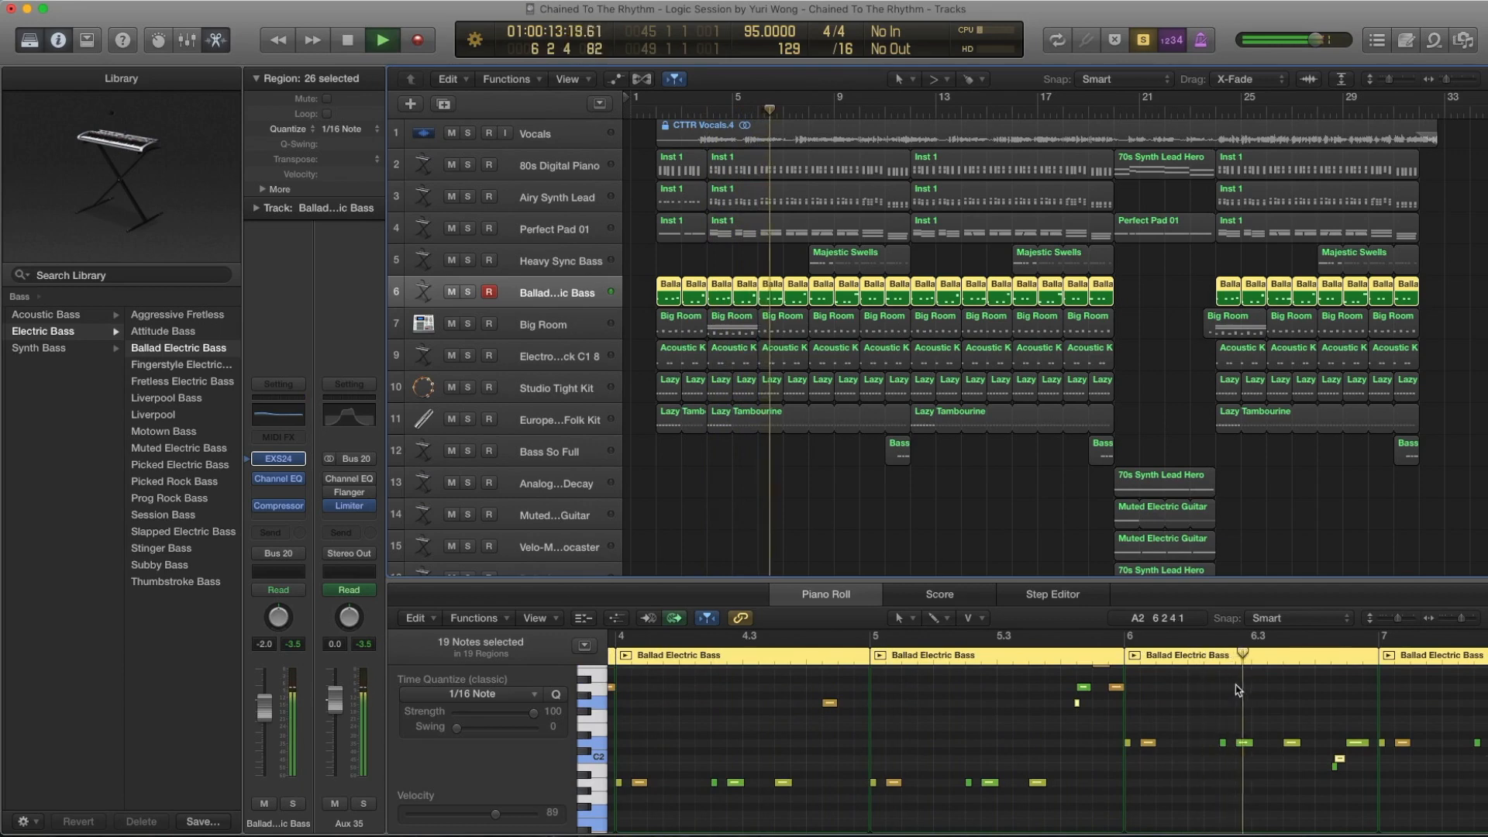
pyautogui.press('space')
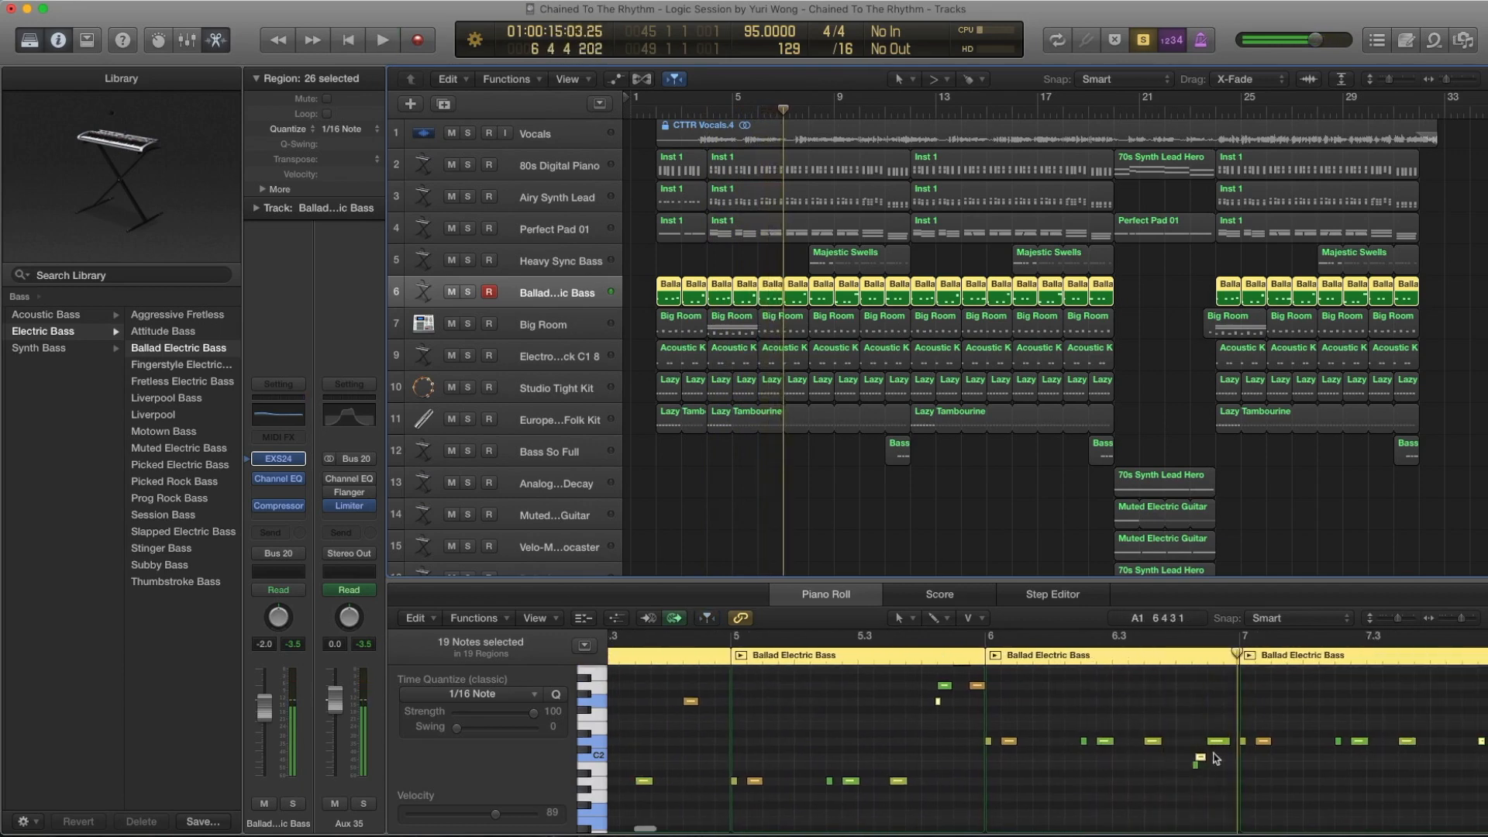
pyautogui.hscroll(3, 1201, 755)
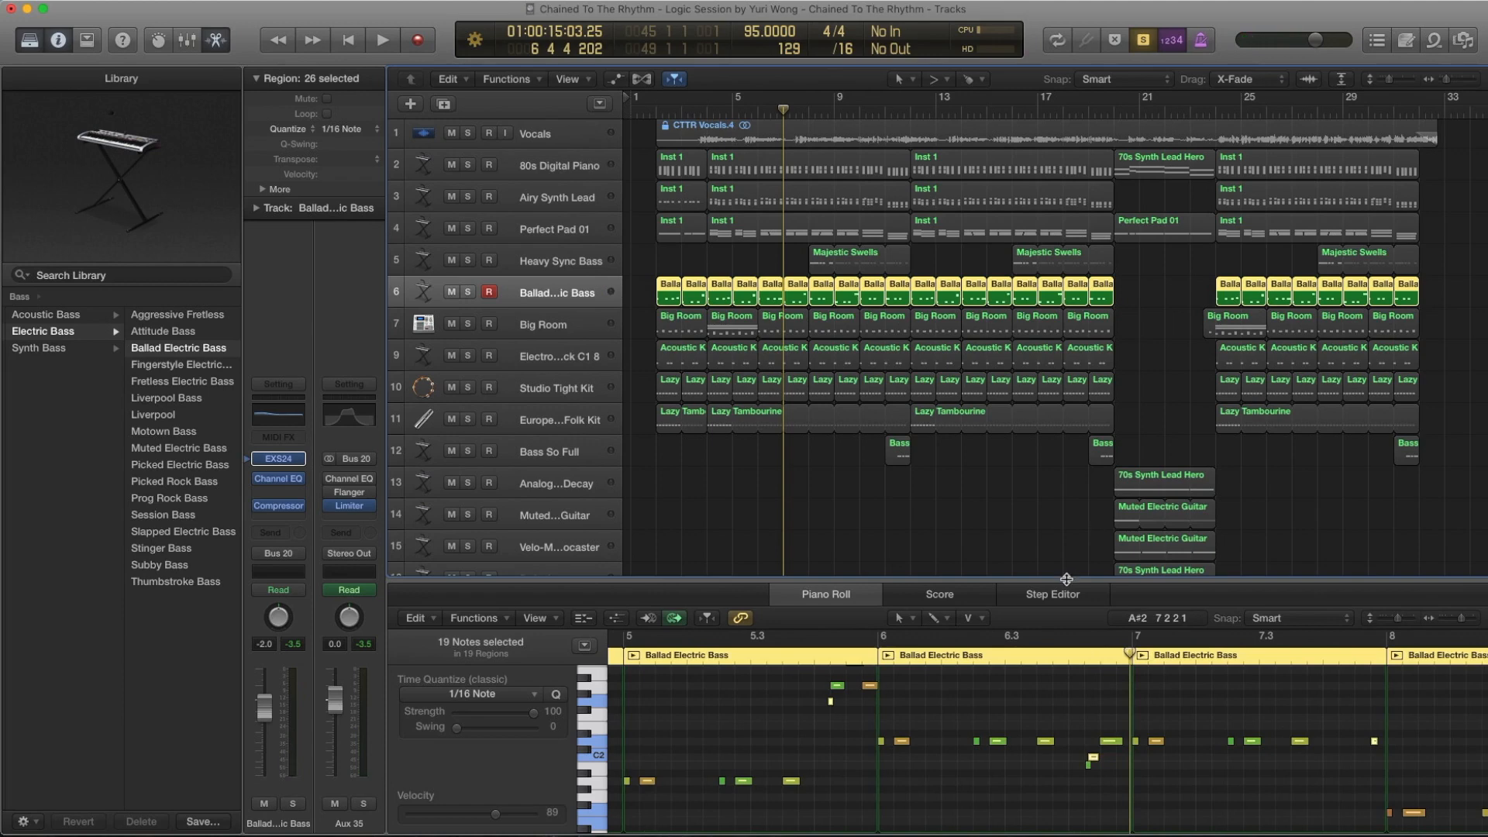
# Close the Piano Roll, select the Big Room track and examine its Library location and channel strip plug-ins.
pyautogui.press('p')
pyautogui.click(551, 326)
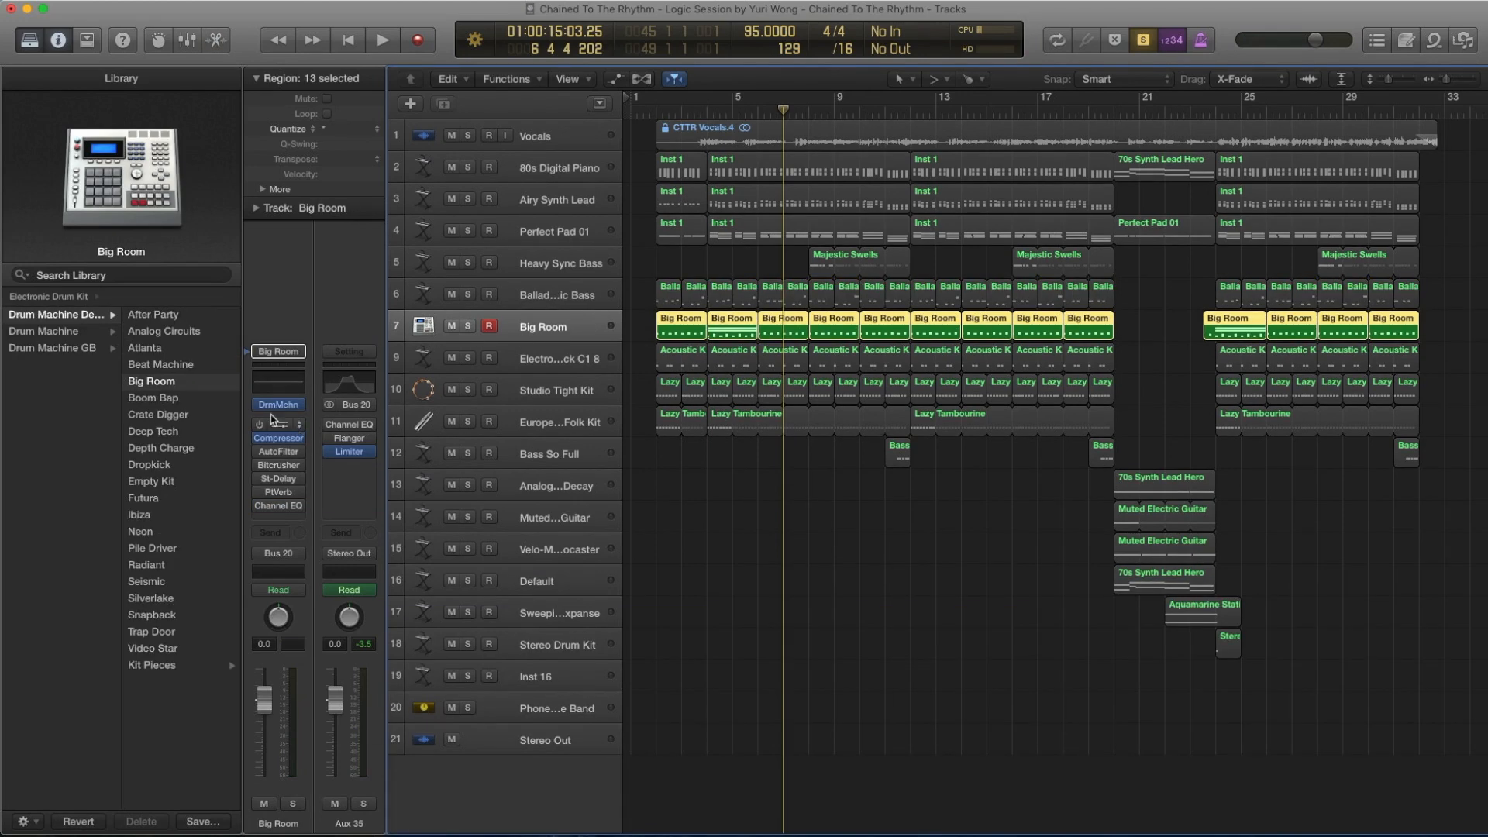
pyautogui.hscroll(-5, 160, 371)
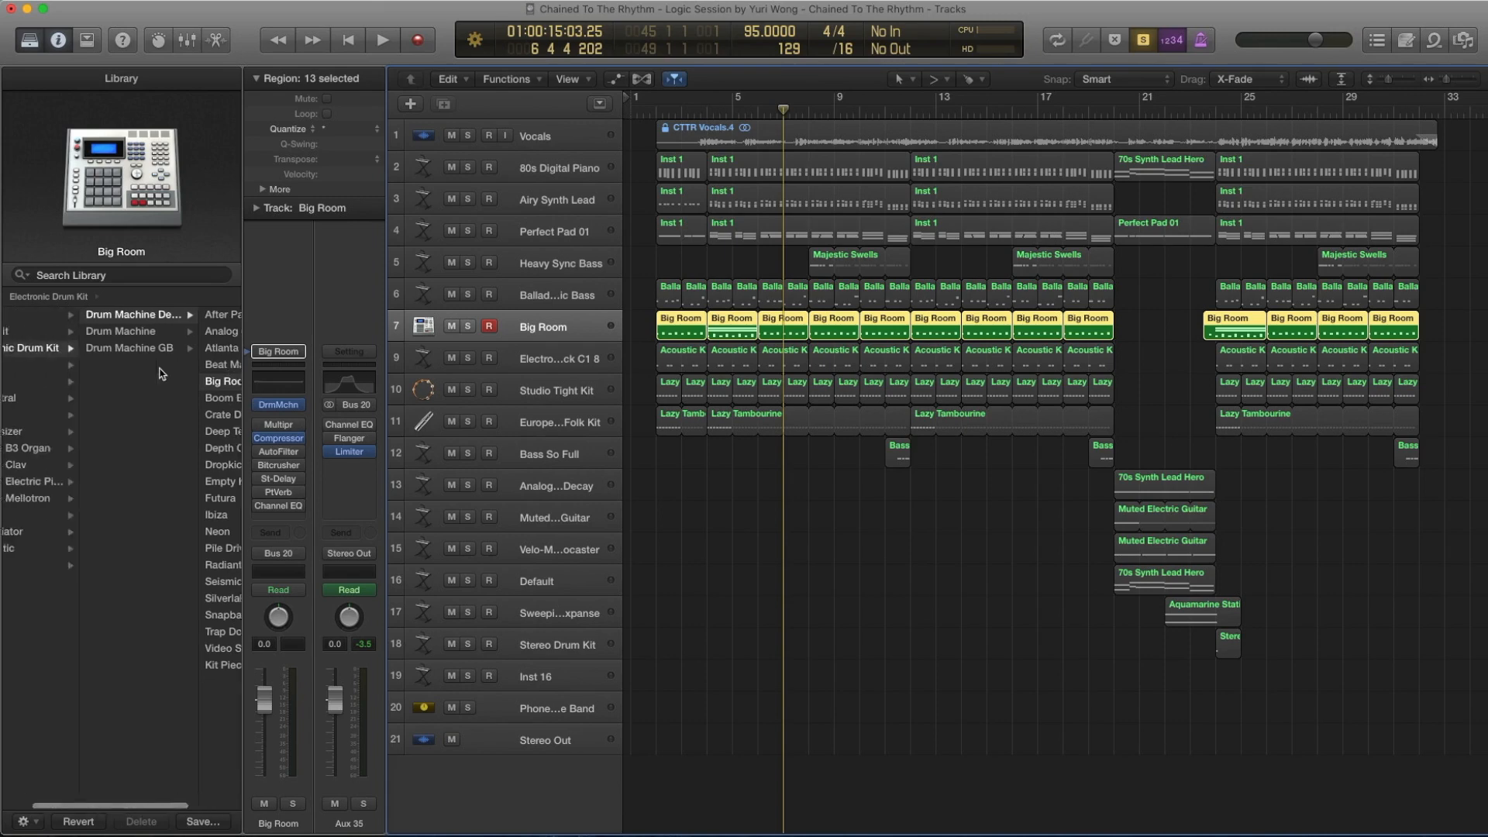
pyautogui.hscroll(3, 76, 360)
pyautogui.hscroll(1, 75, 360)
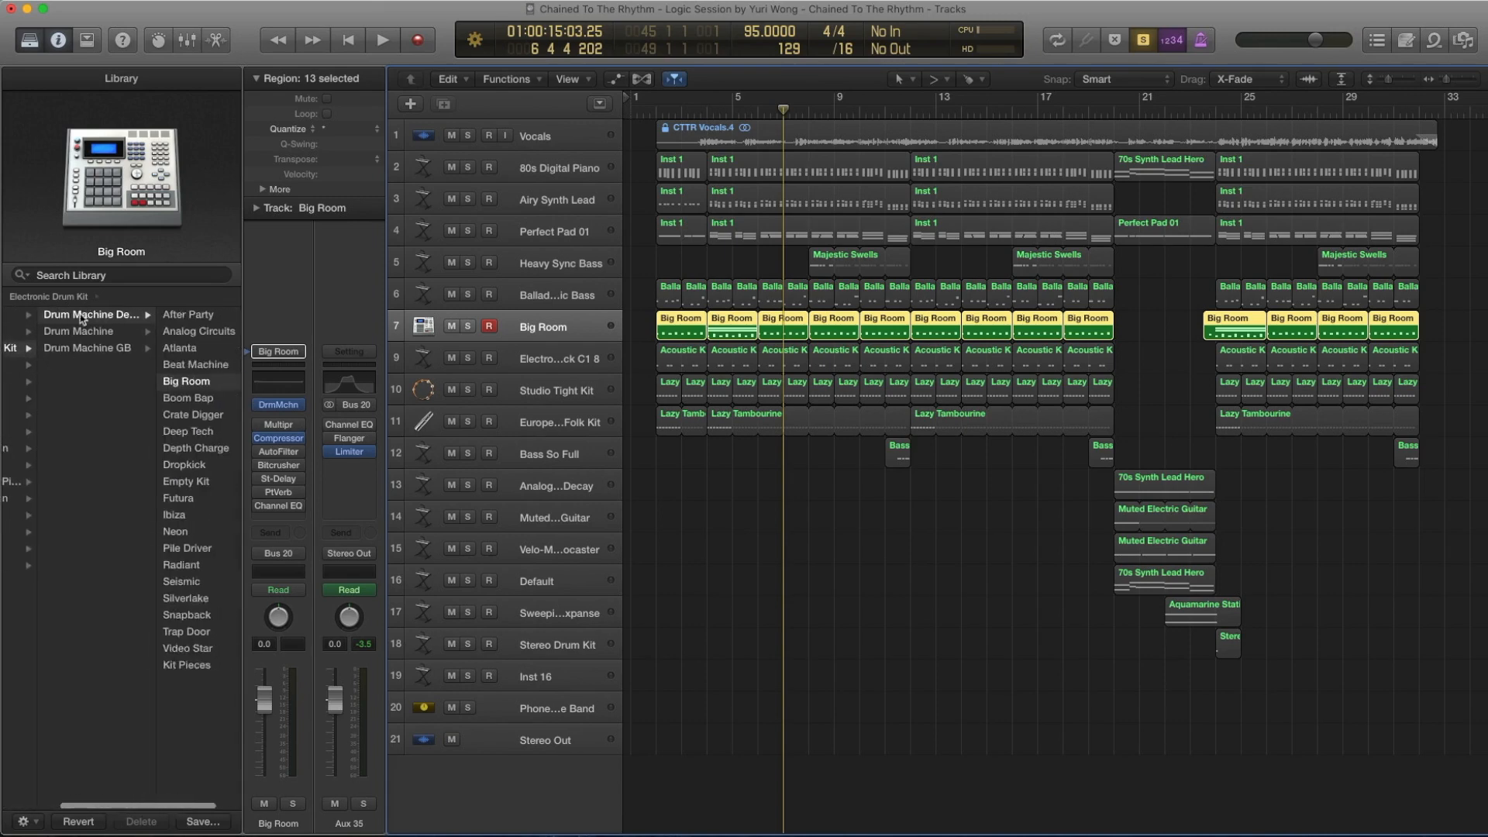
pyautogui.hscroll(3, 148, 353)
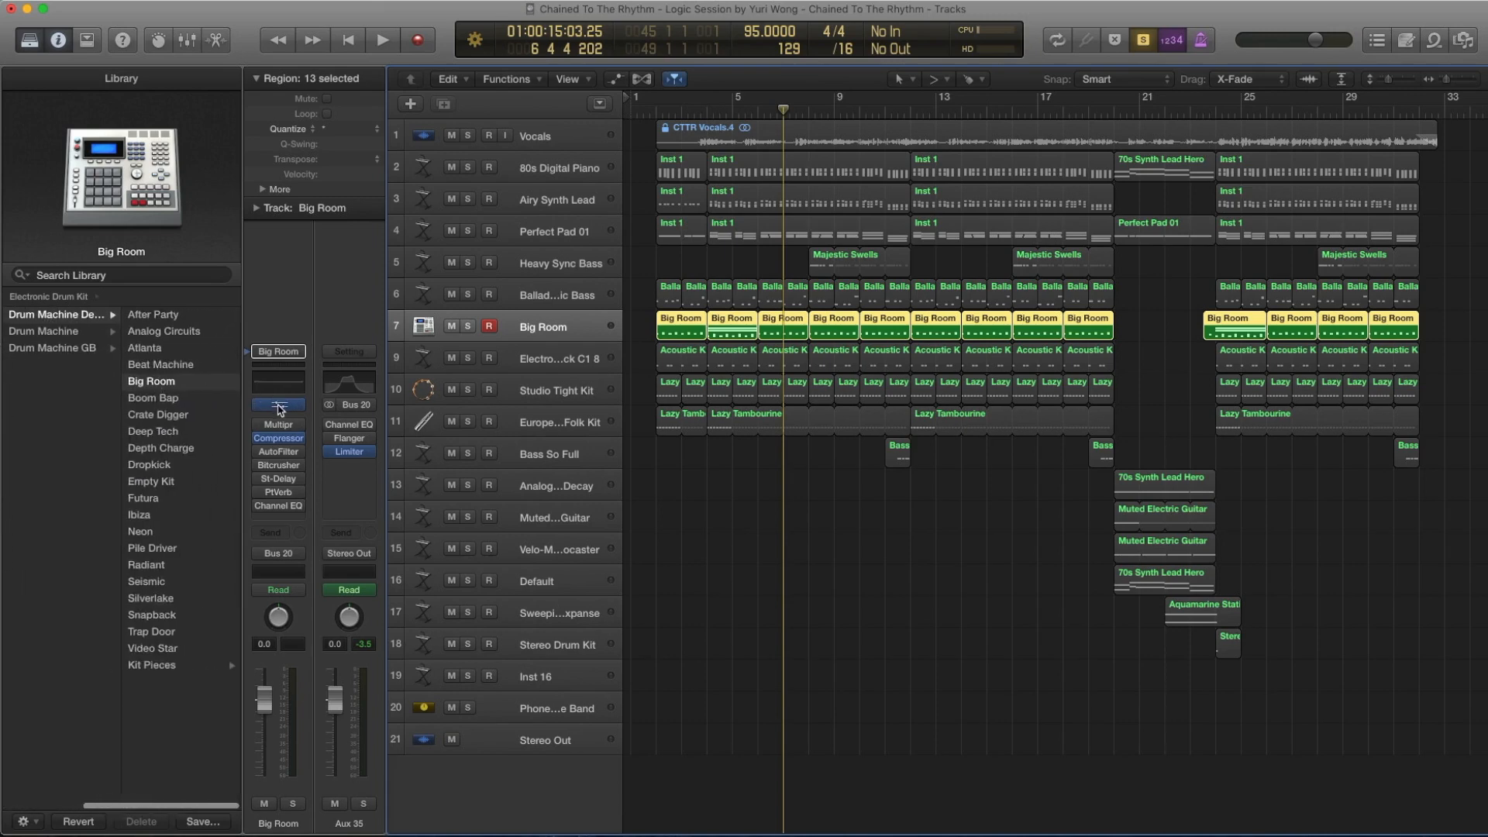
pyautogui.moveTo(281, 428)
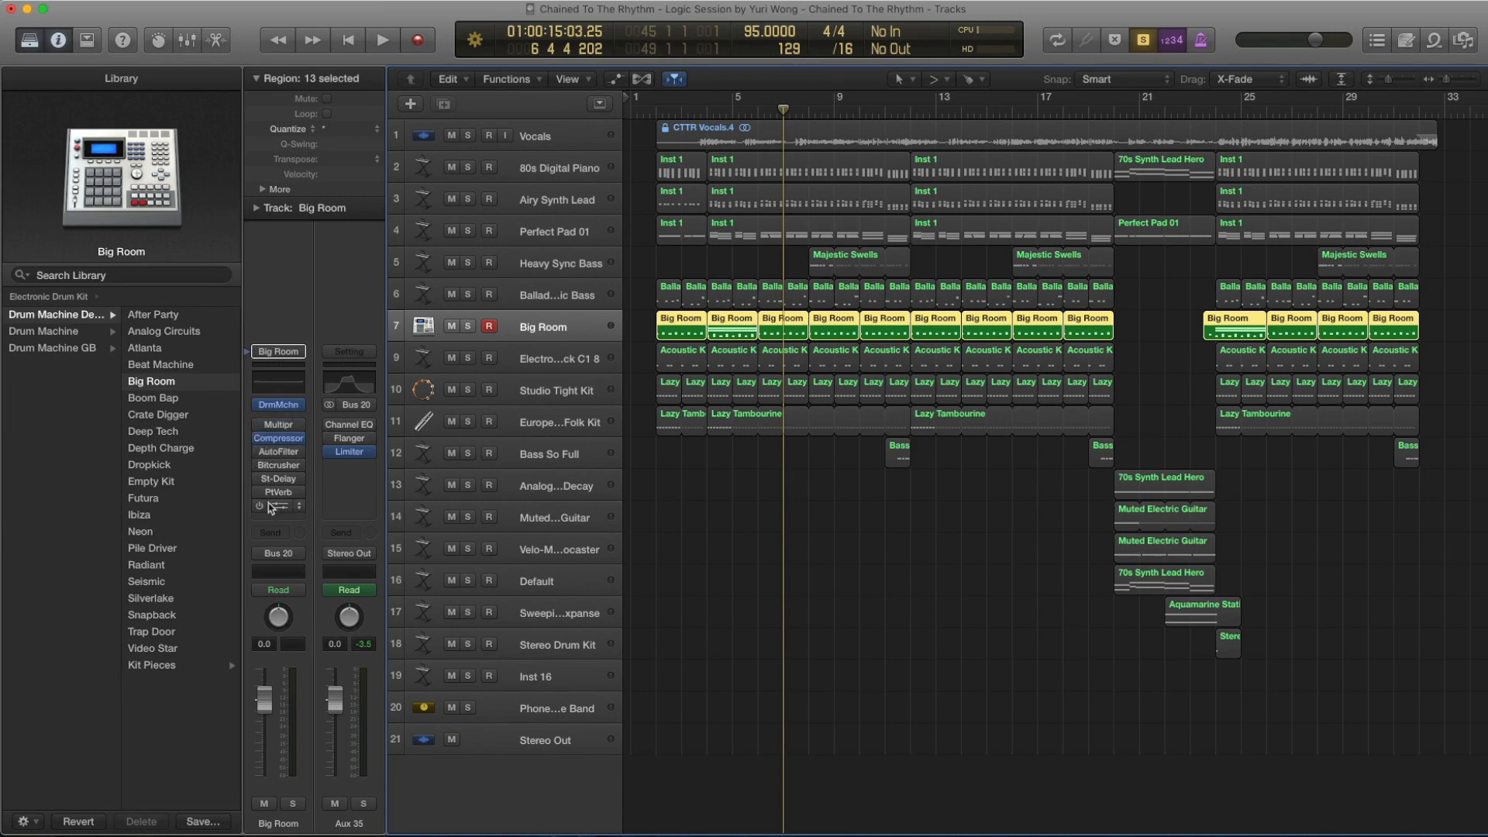
# Examine the Big Room track's Compressor with its FET Live Drums preset and threshold, then close the plug-in window.
pyautogui.click(278, 439)
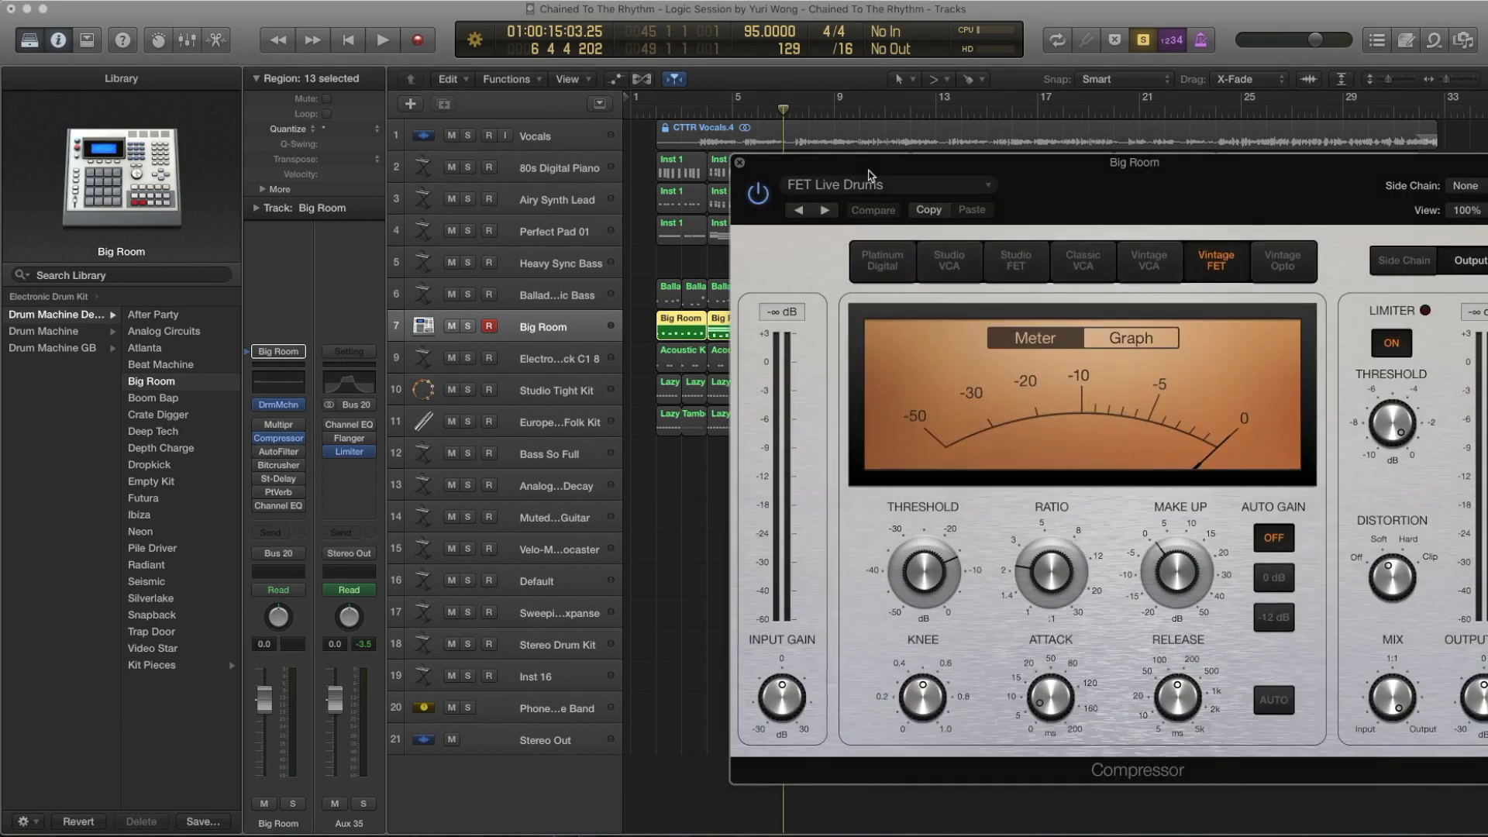
pyautogui.moveTo(867, 169); pyautogui.dragTo(762, 154)
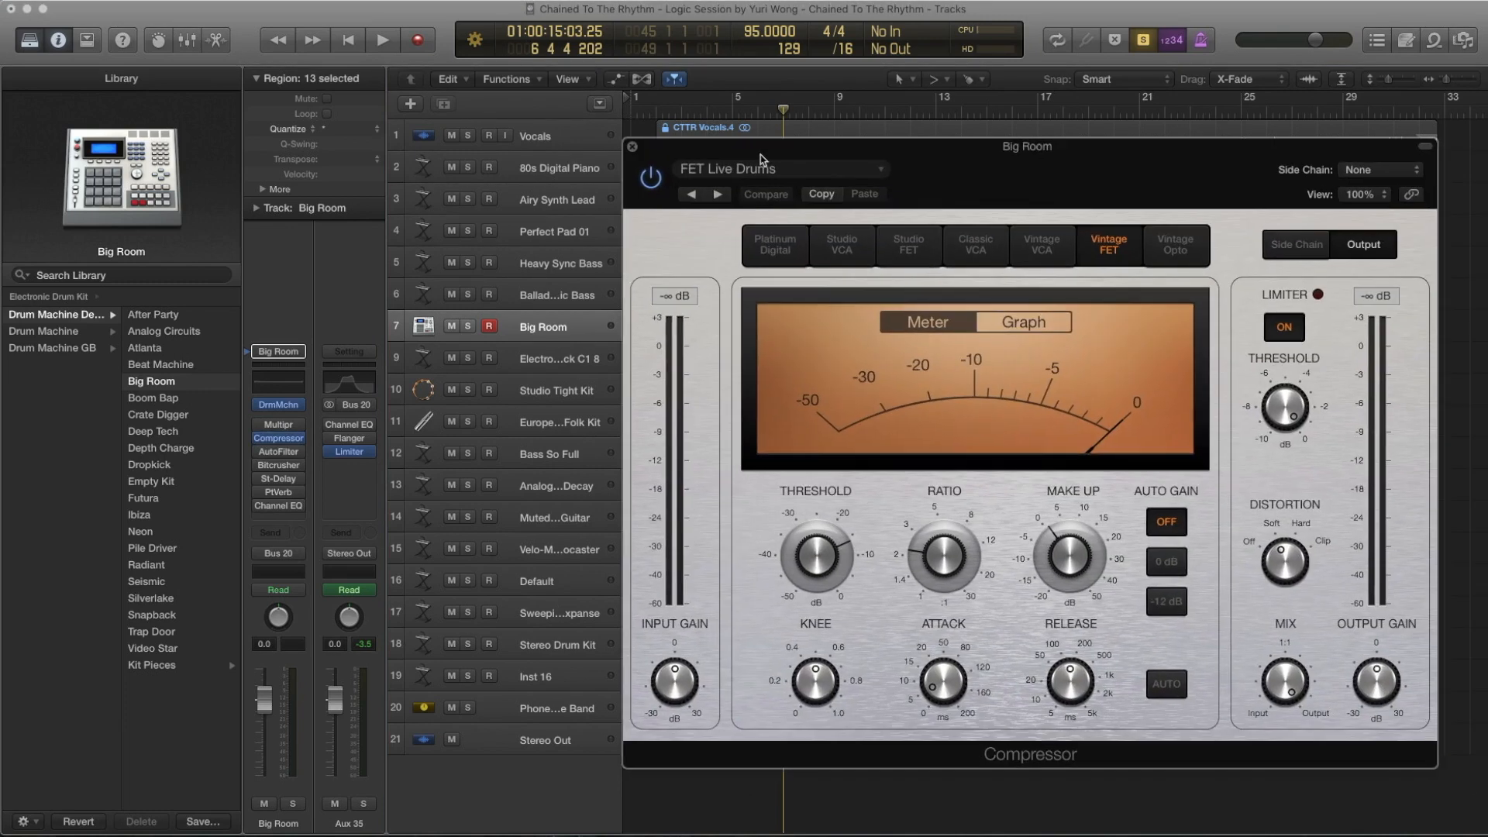
pyautogui.click(734, 170)
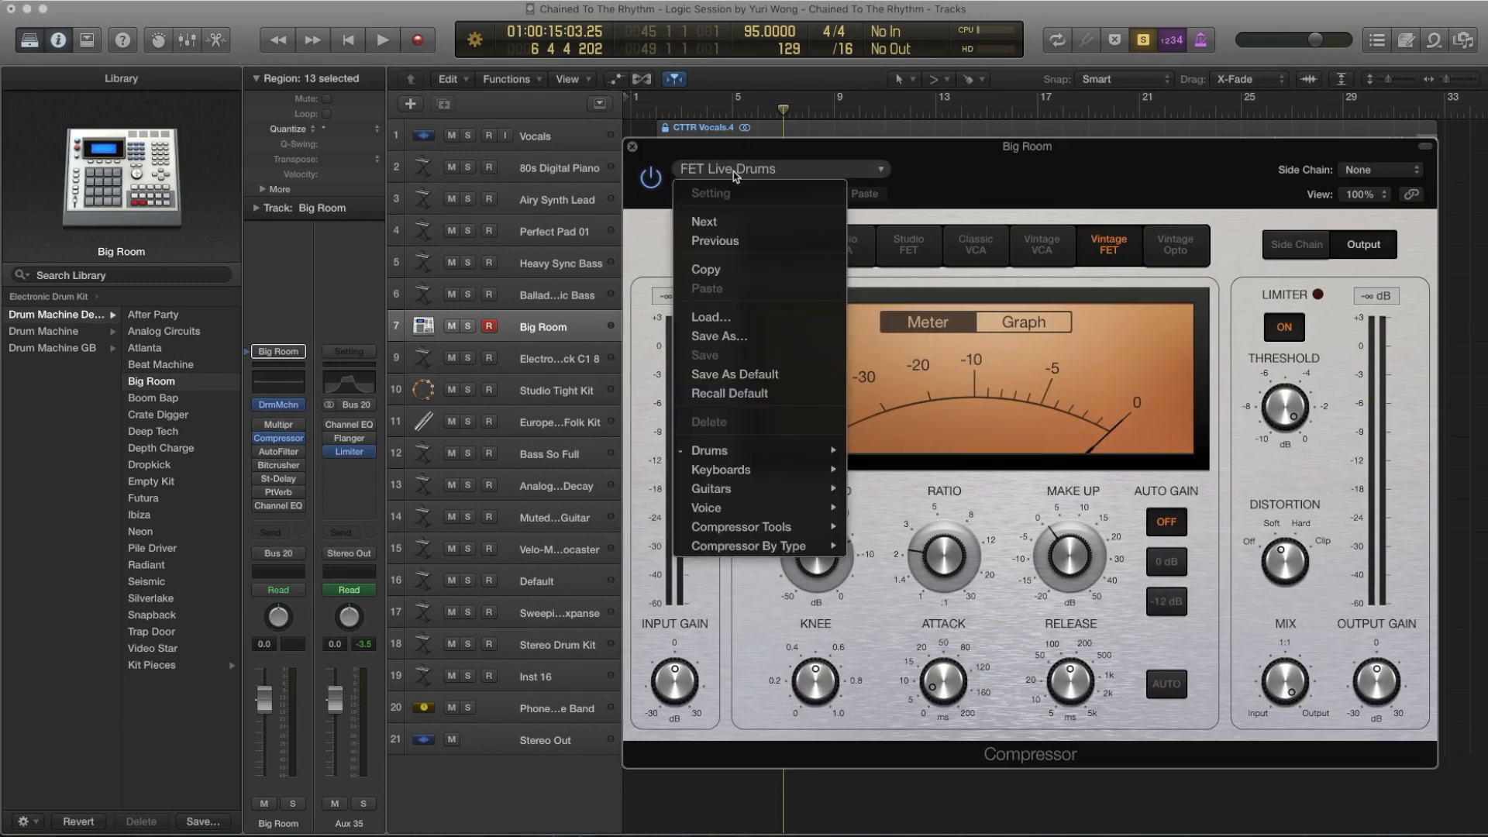
pyautogui.moveTo(803, 452)
pyautogui.click(672, 152)
pyautogui.moveTo(827, 546)
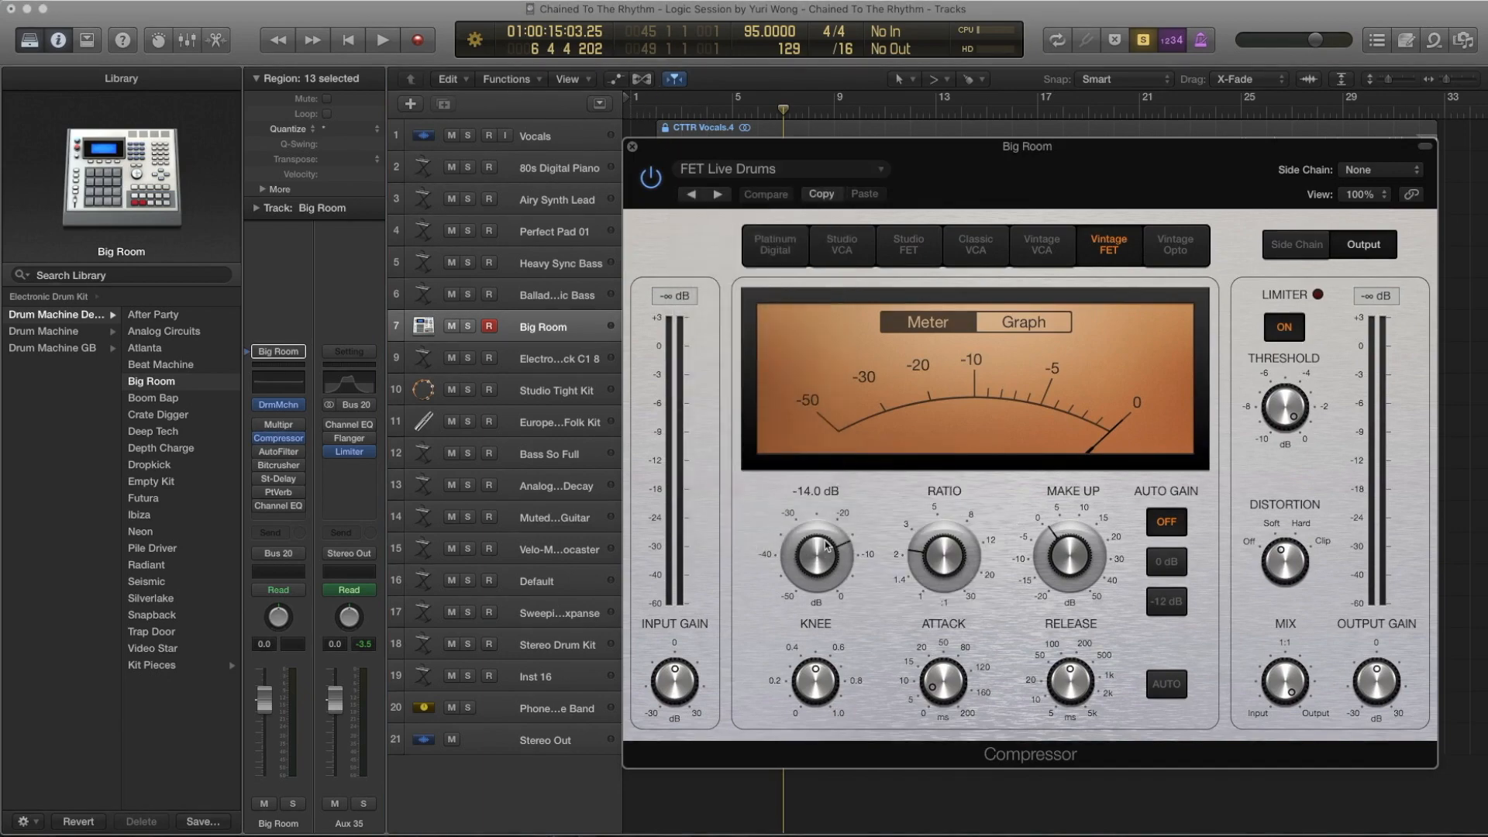
pyautogui.click(632, 147)
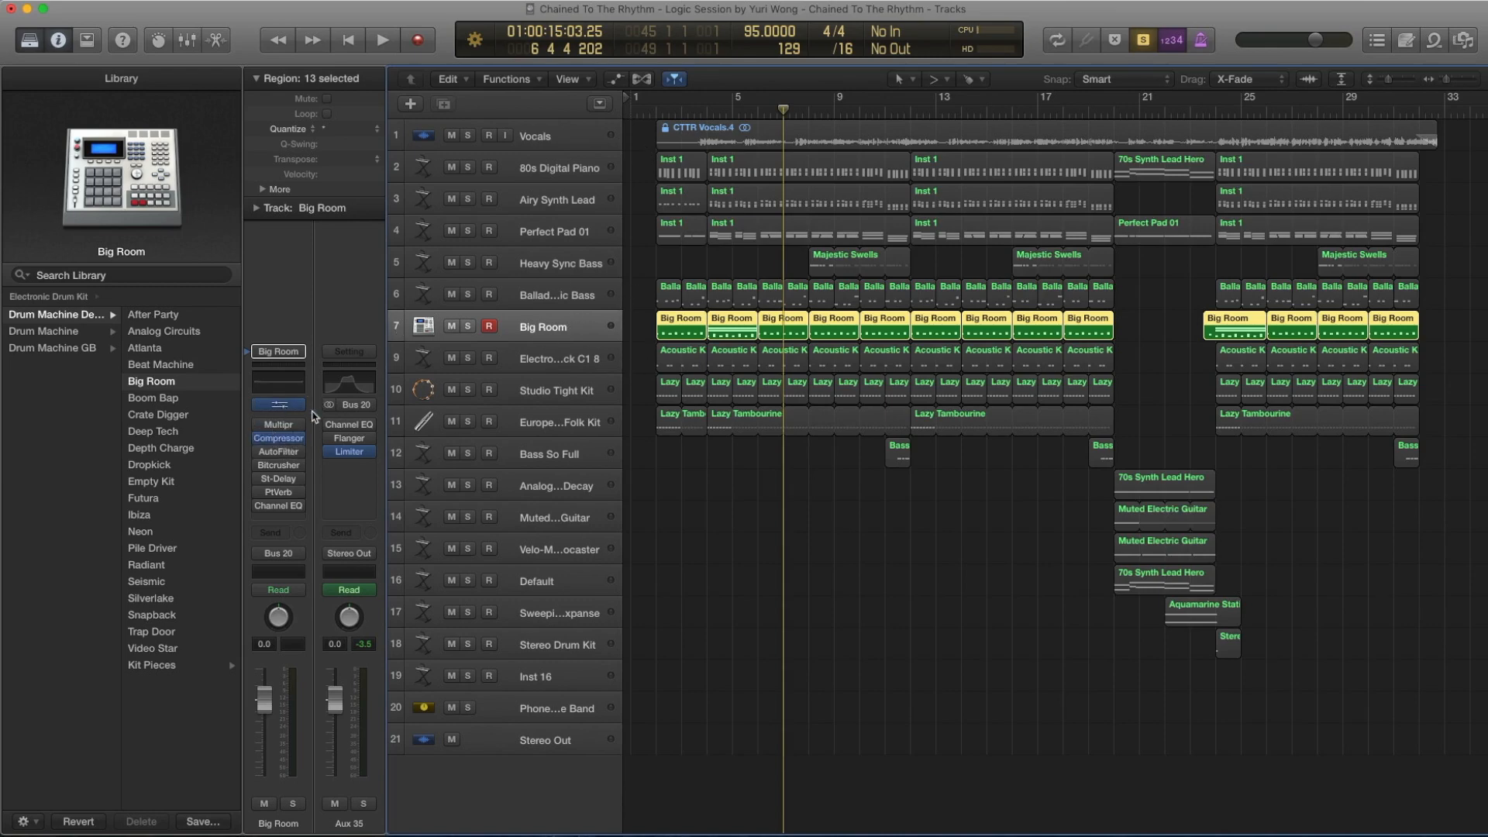
# Open the Big Room track's Drum Machine Designer and play the soloed track while viewing its kit pads and mix controls.
pyautogui.click(279, 404)
pyautogui.moveTo(880, 129); pyautogui.dragTo(934, 143)
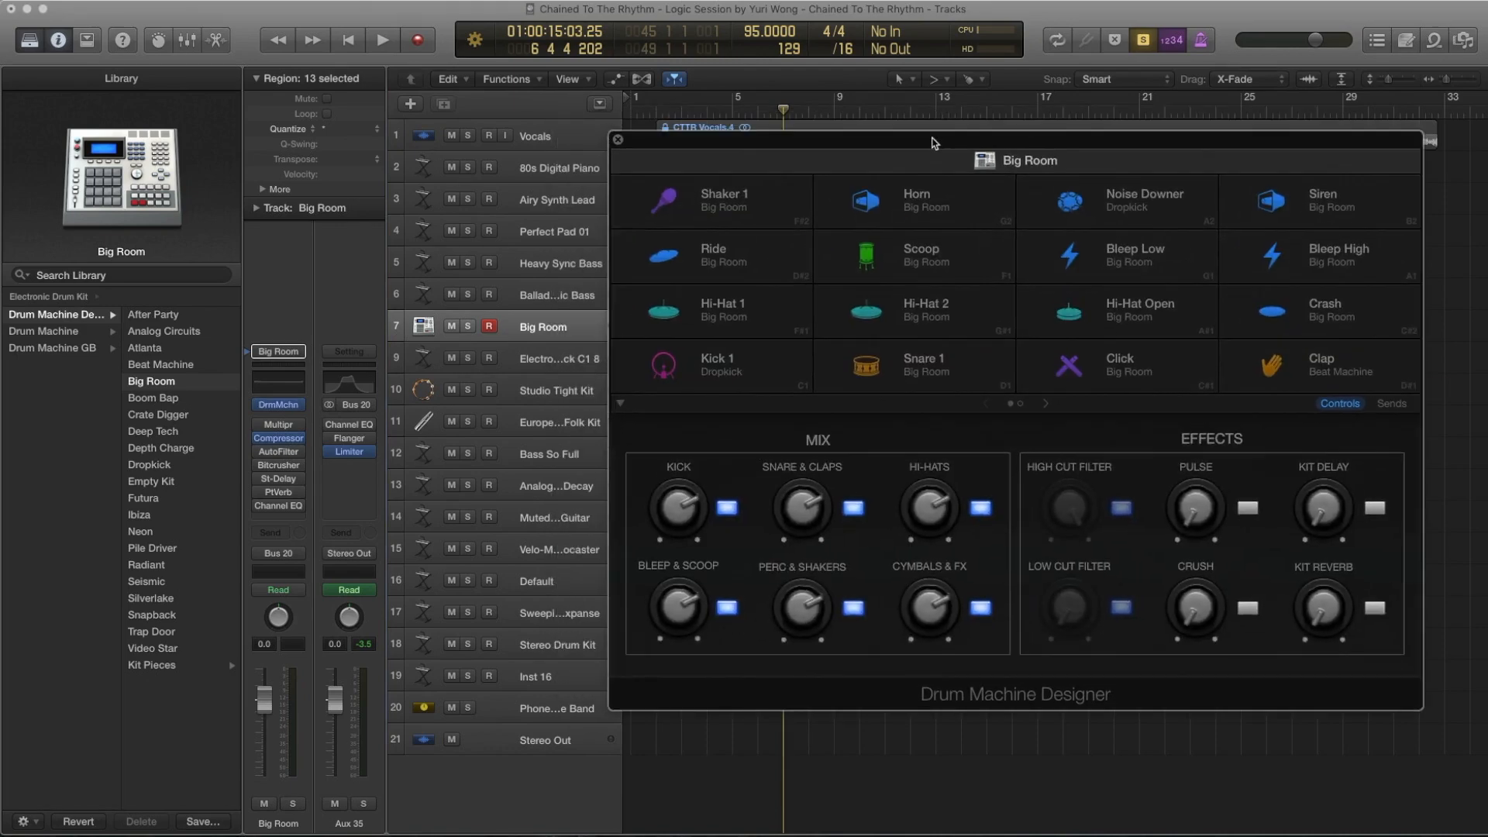
pyautogui.press('space')
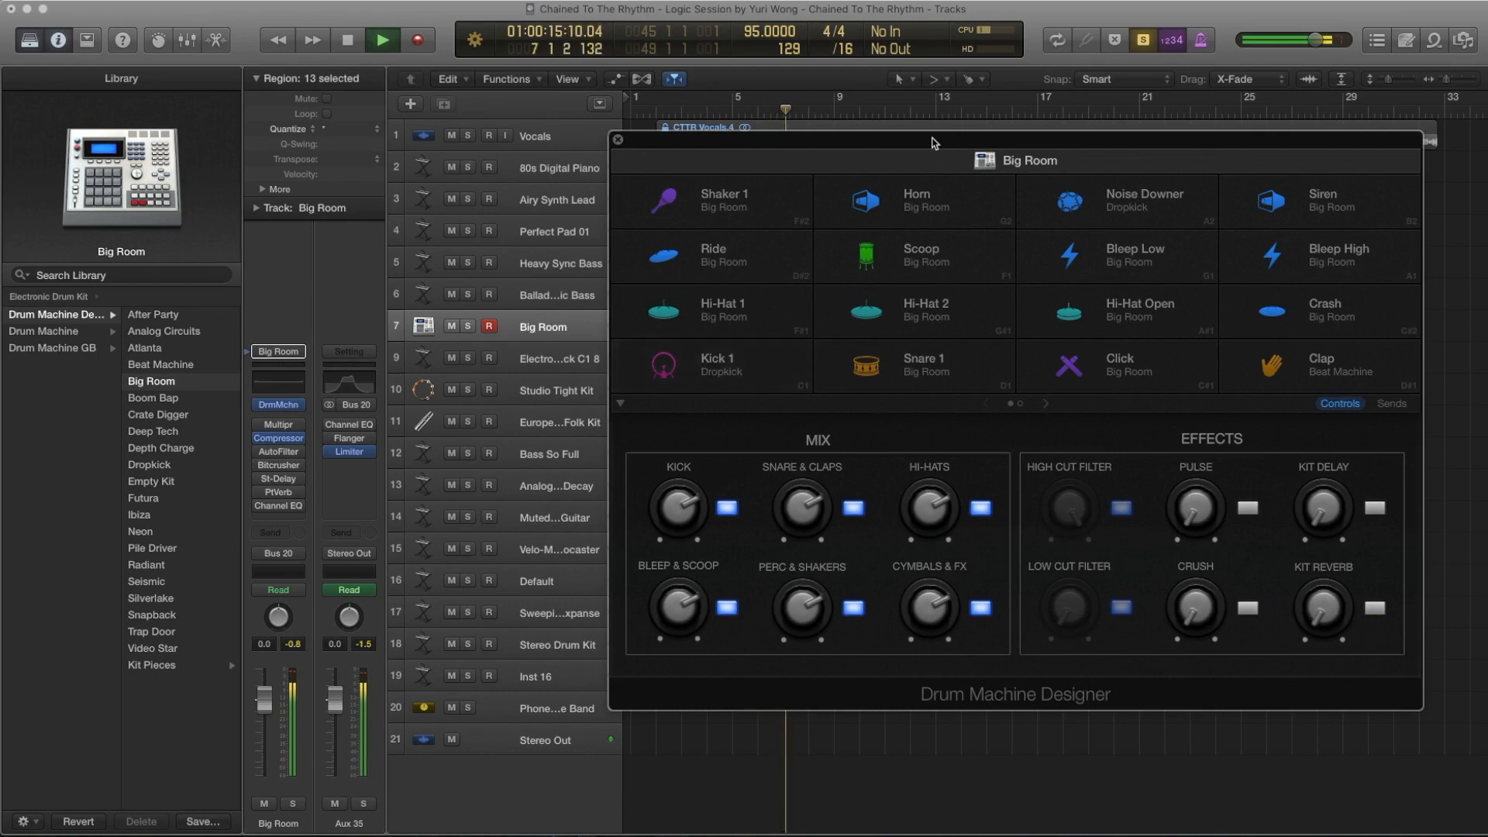
pyautogui.press('space')
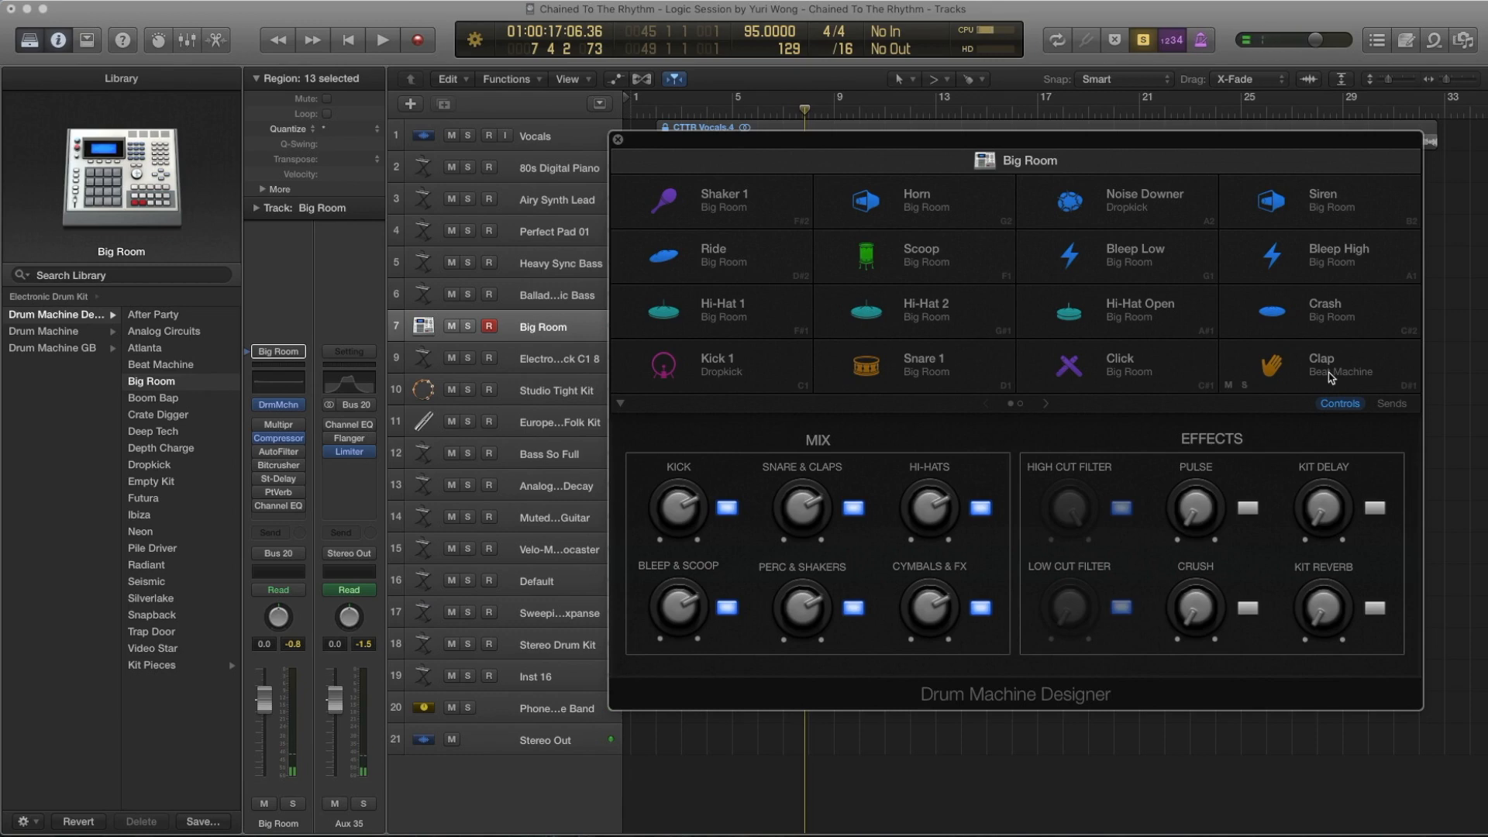
# Examine the Kick 1 Dropkick and Clap Beat Machine pads, including where their sounds sit under Kit Pieces in the Library.
pyautogui.click(720, 378)
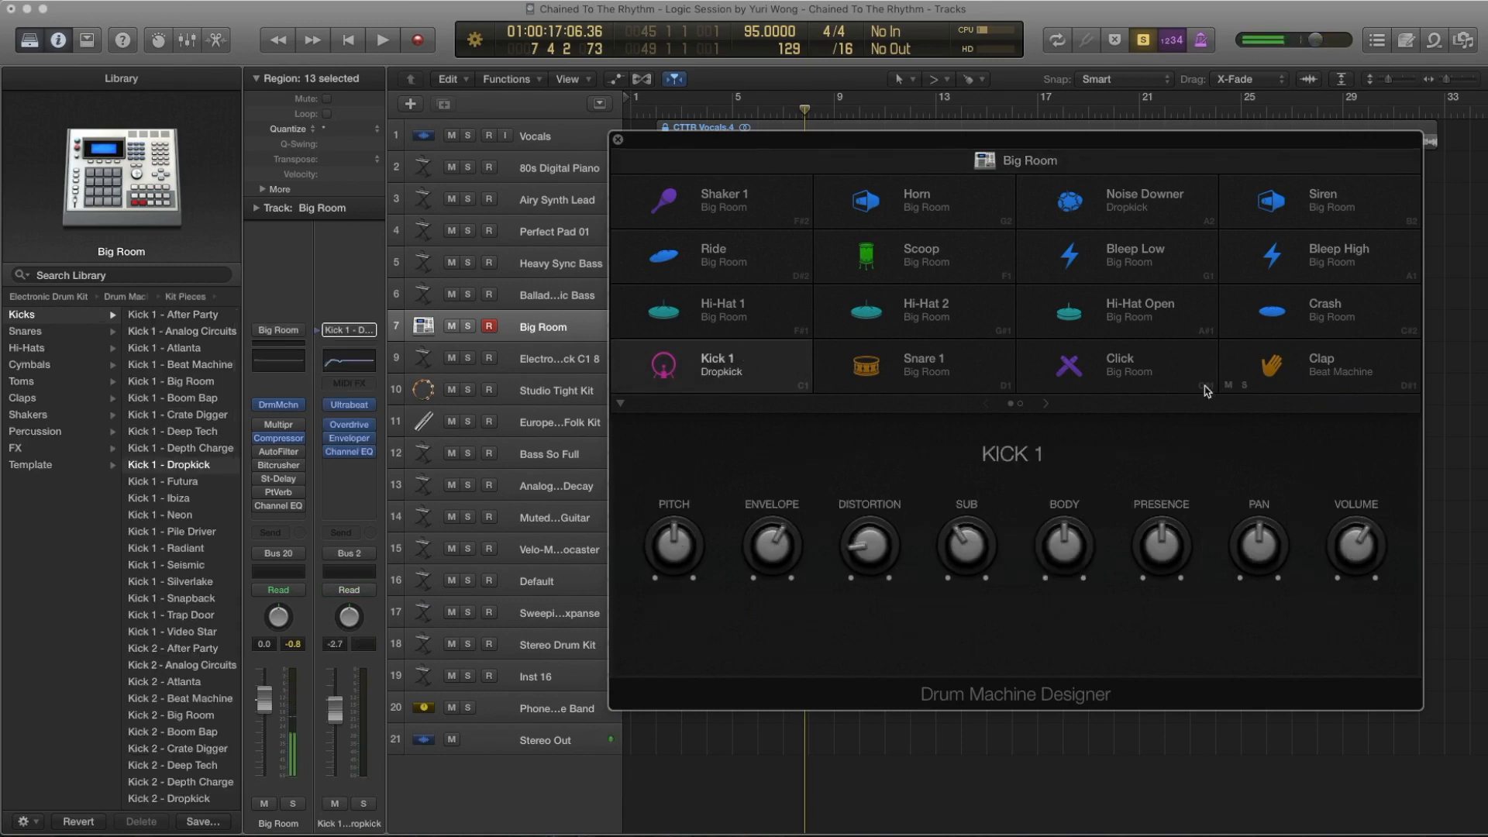
pyautogui.hscroll(-5, 25, 313)
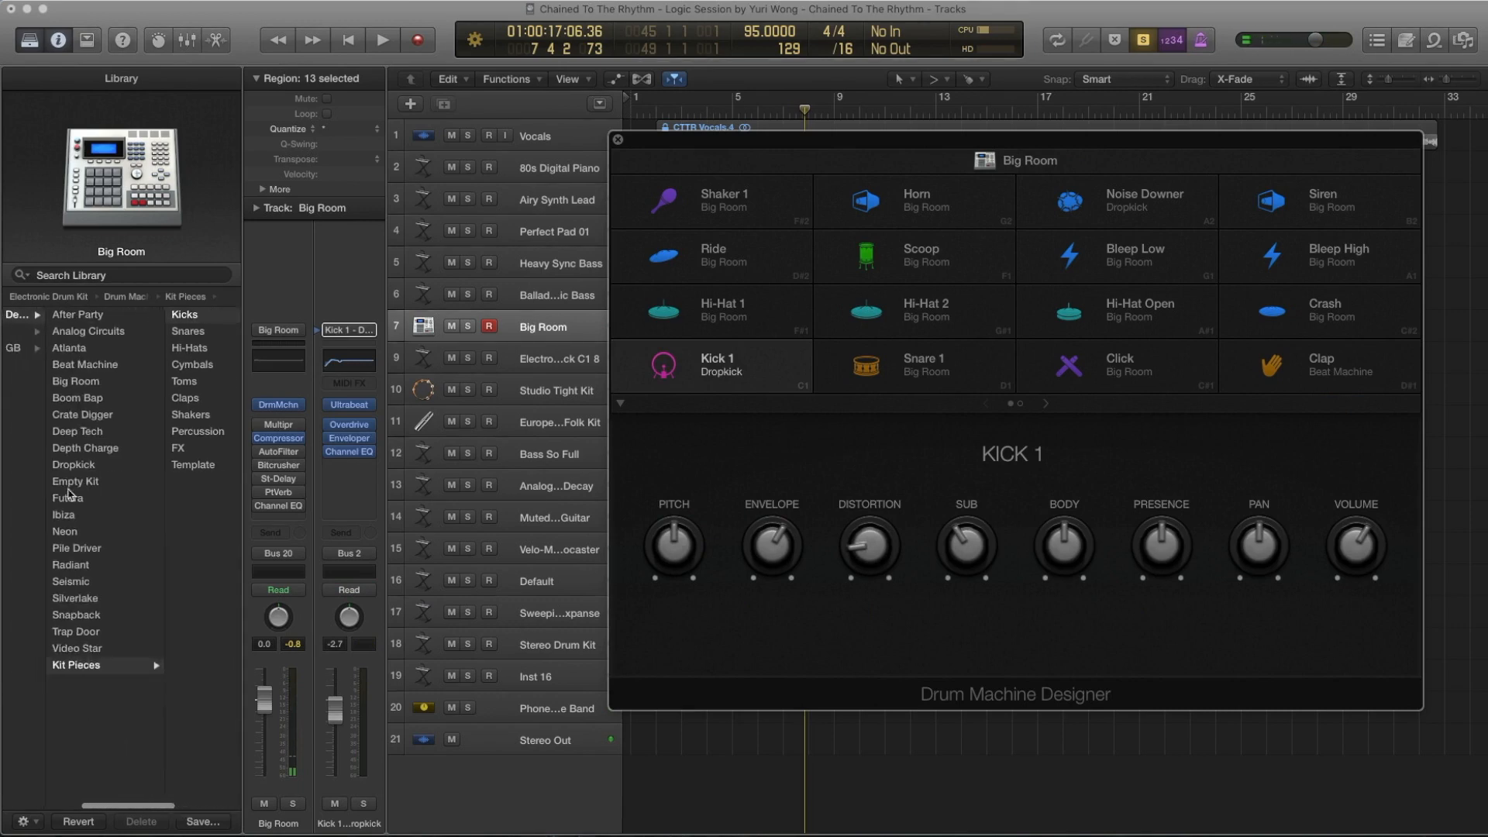
pyautogui.click(85, 665)
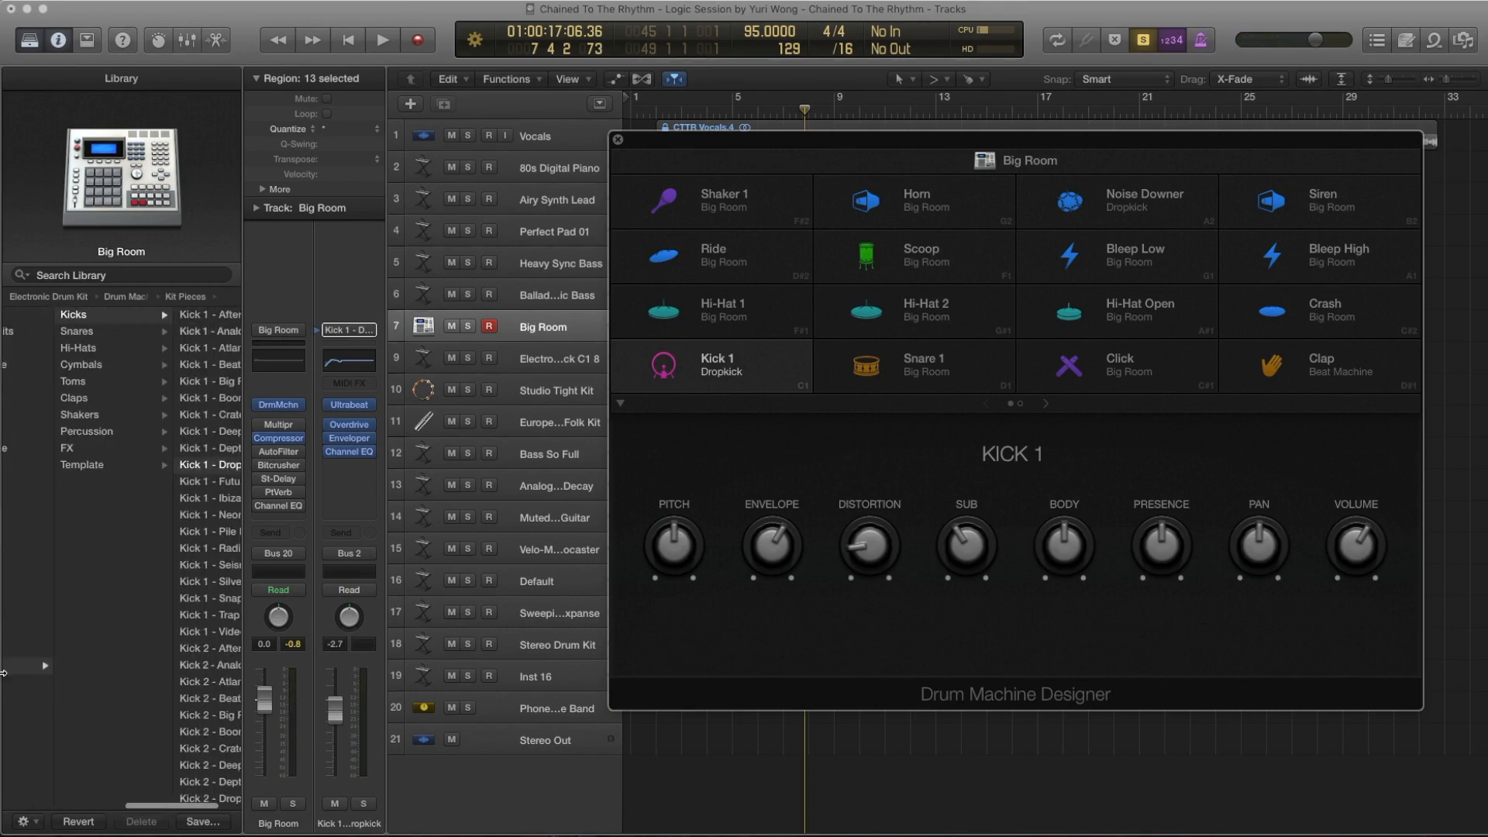
pyautogui.hscroll(3, 164, 361)
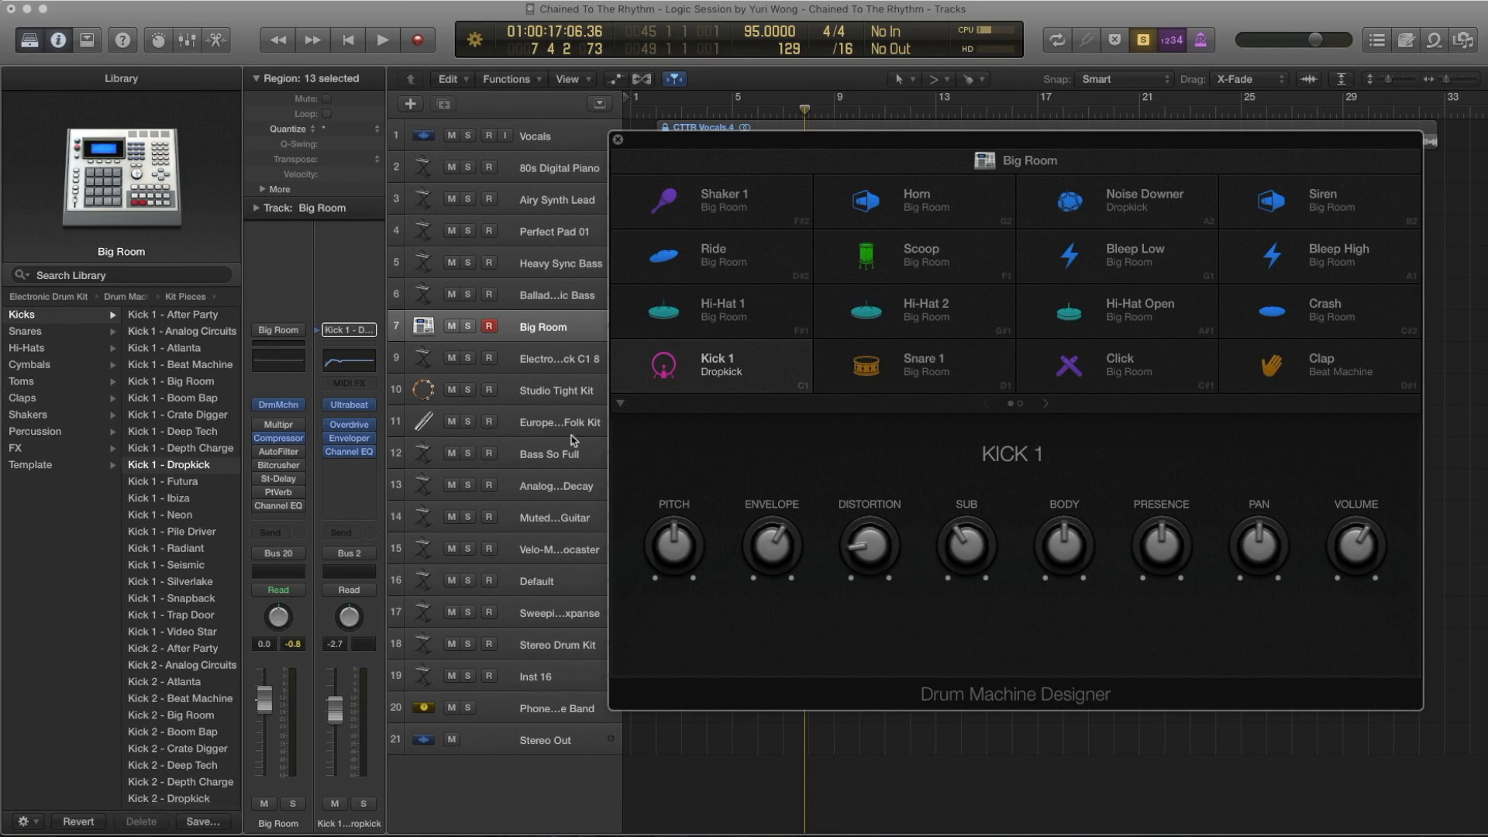
pyautogui.click(1297, 367)
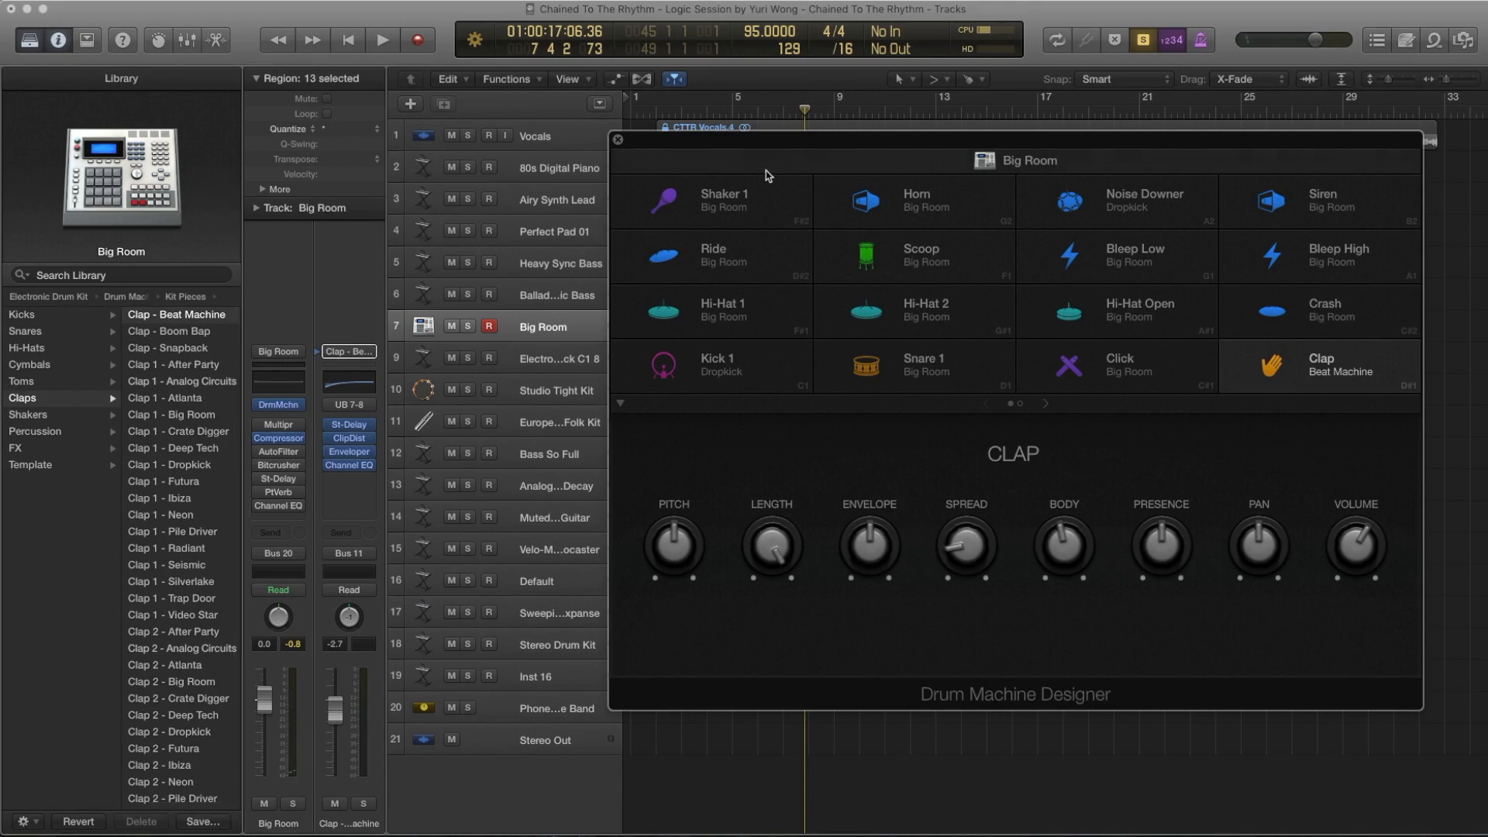
# Move the Drum Machine Designer aside, open the Big Room region in the Piano Roll and play its pattern.
pyautogui.moveTo(761, 143); pyautogui.dragTo(1234, 202)
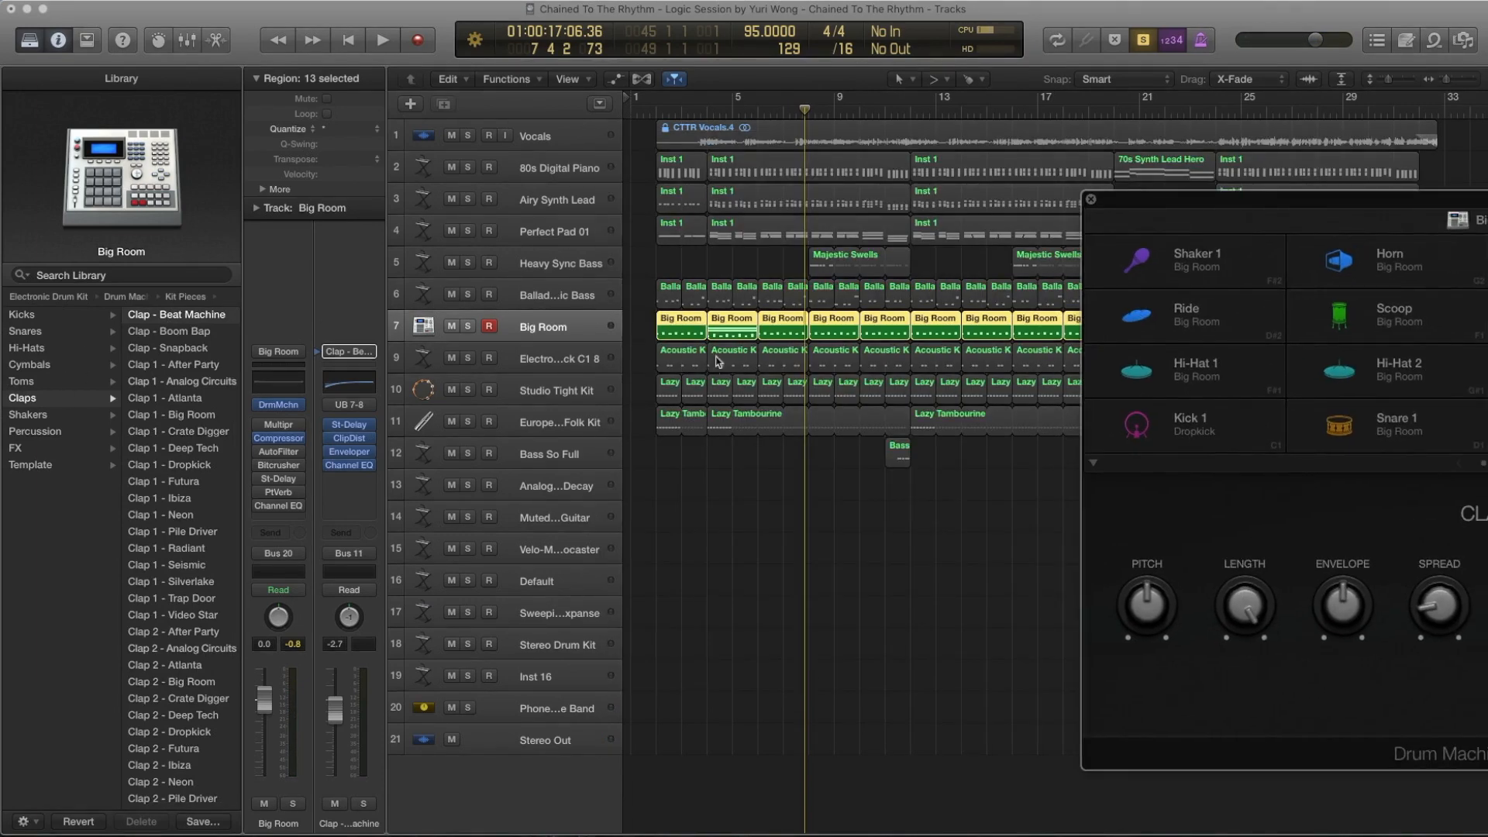
pyautogui.doubleClick(785, 326)
pyautogui.press('space')
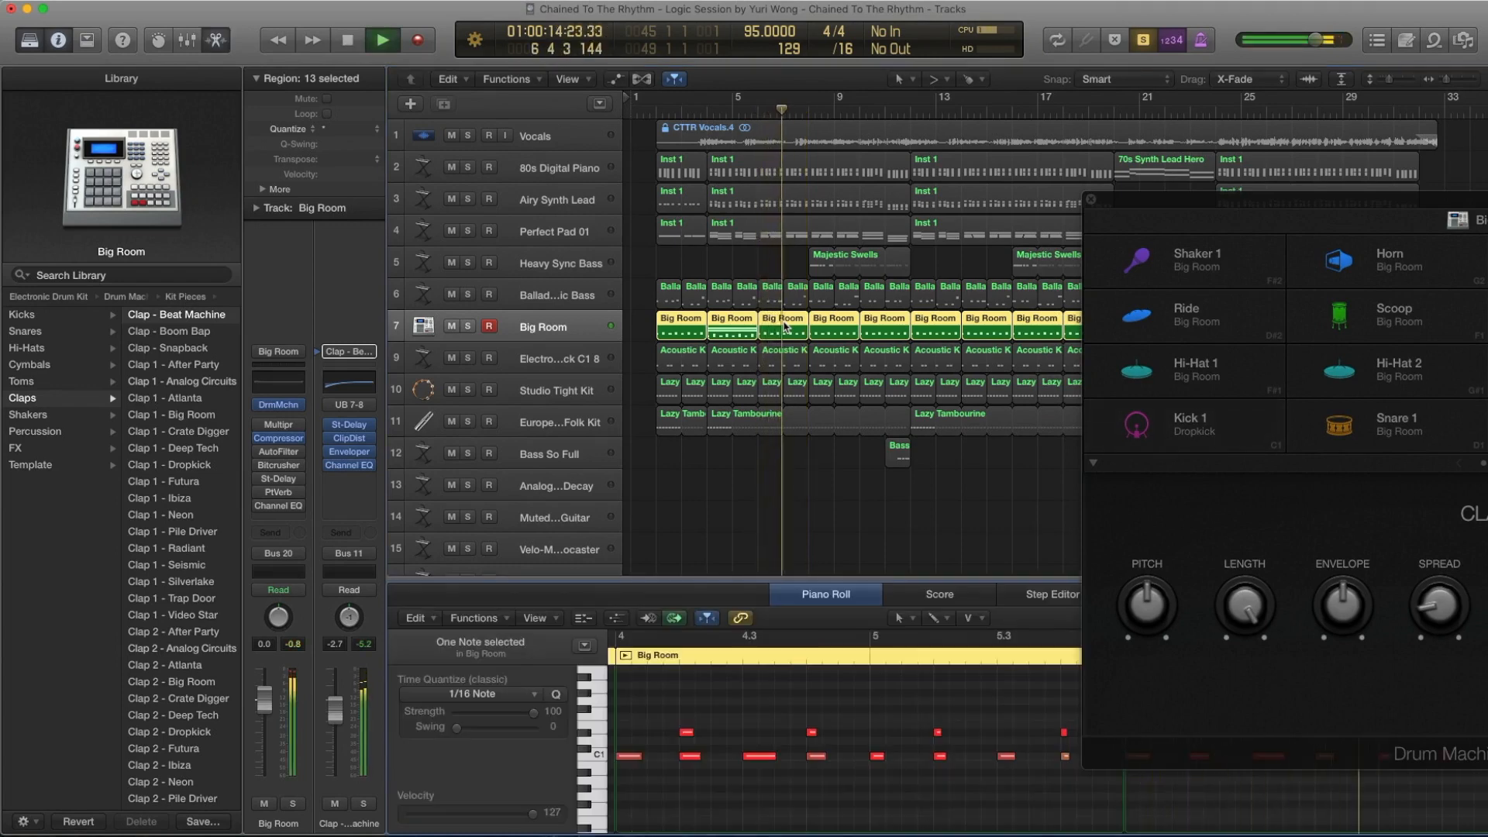
pyautogui.press('space')
# Place the playhead at bar 4 and audition the two sustained notes of the Big Room region in the Piano Roll.
pyautogui.moveTo(1128, 206); pyautogui.dragTo(885, 186)
pyautogui.click(703, 109)
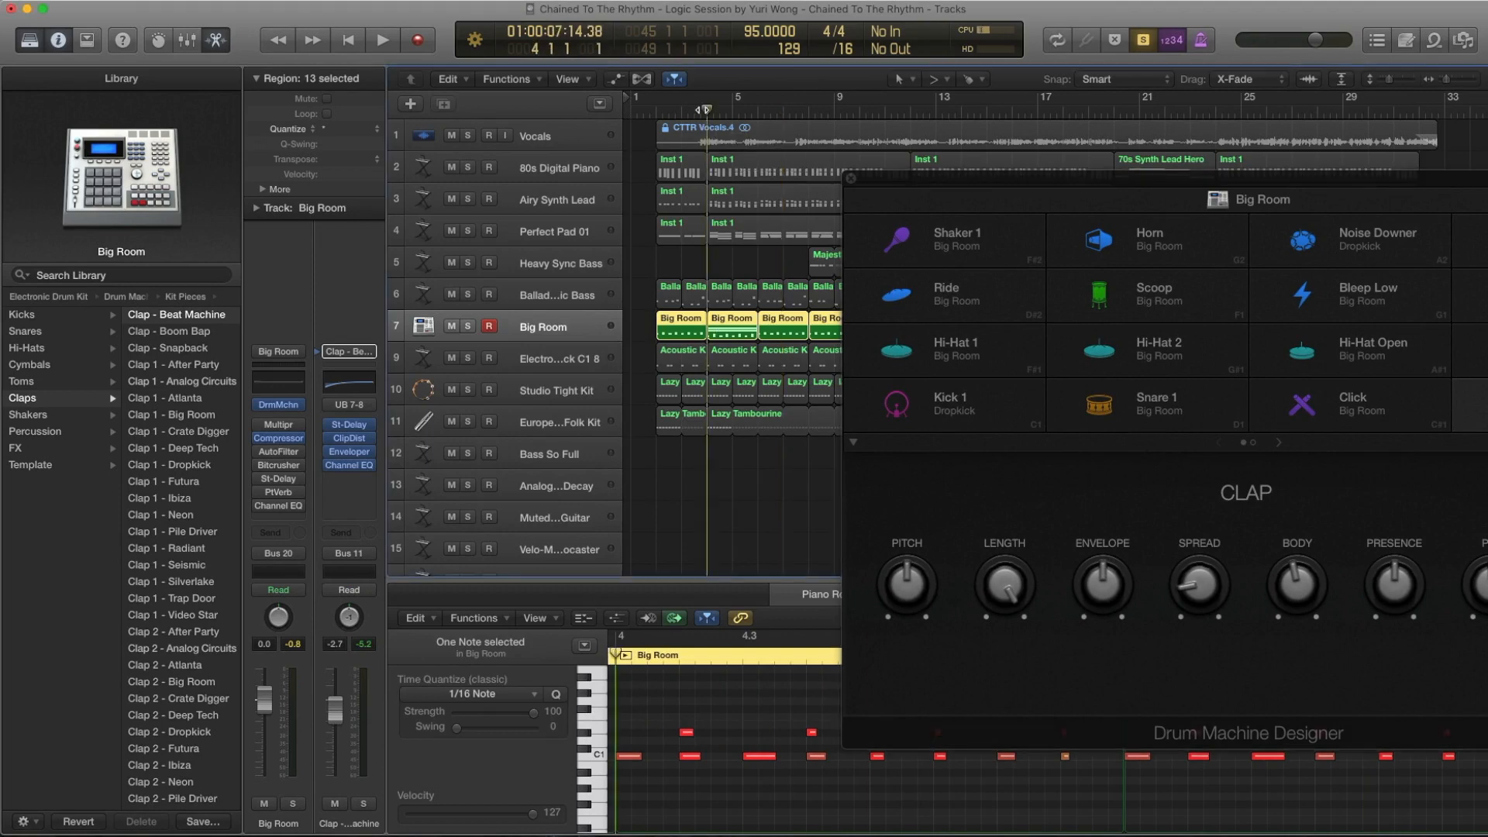
pyautogui.press('e')
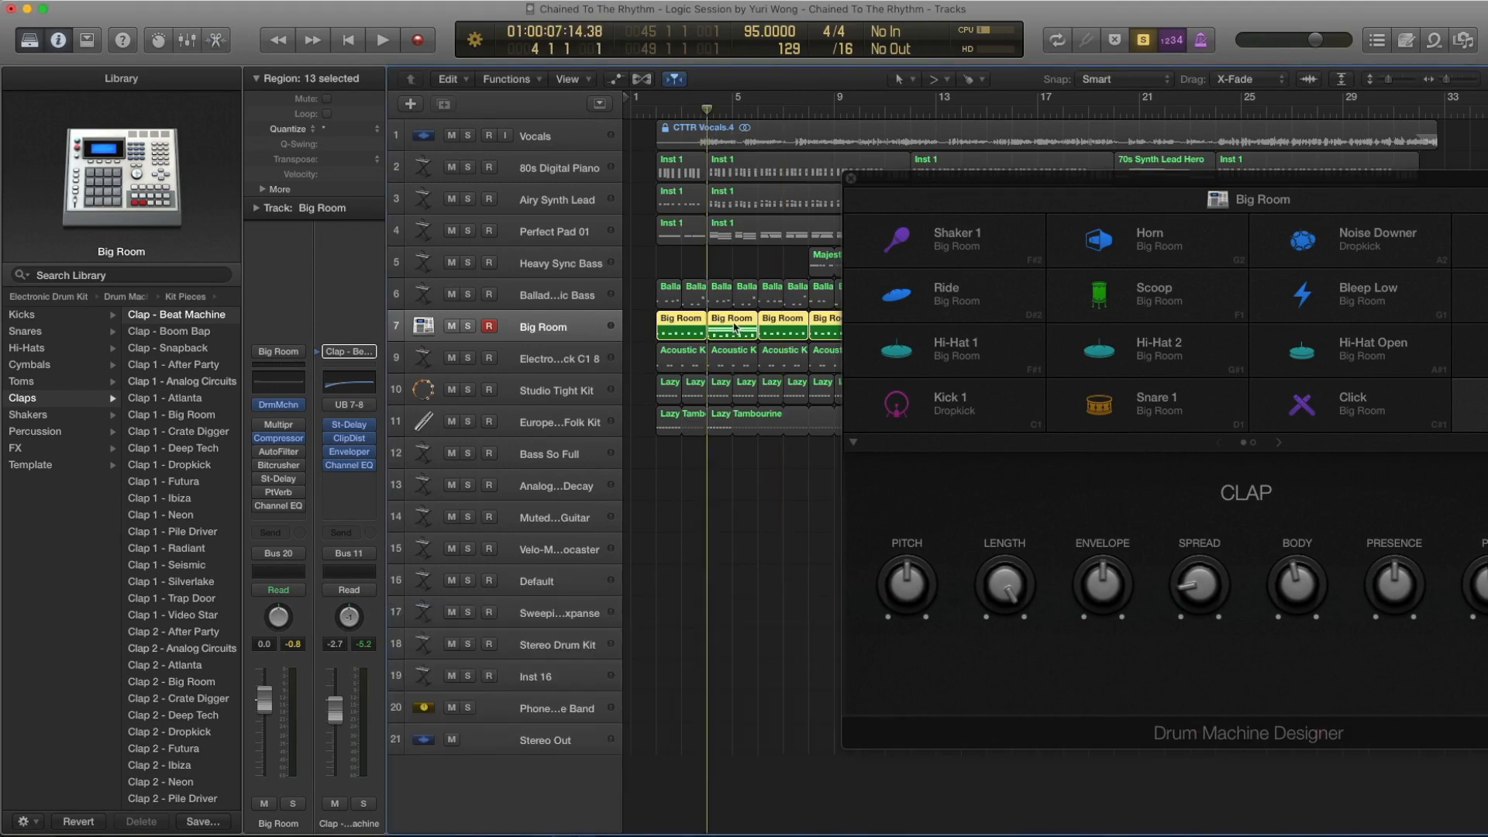
pyautogui.press('e')
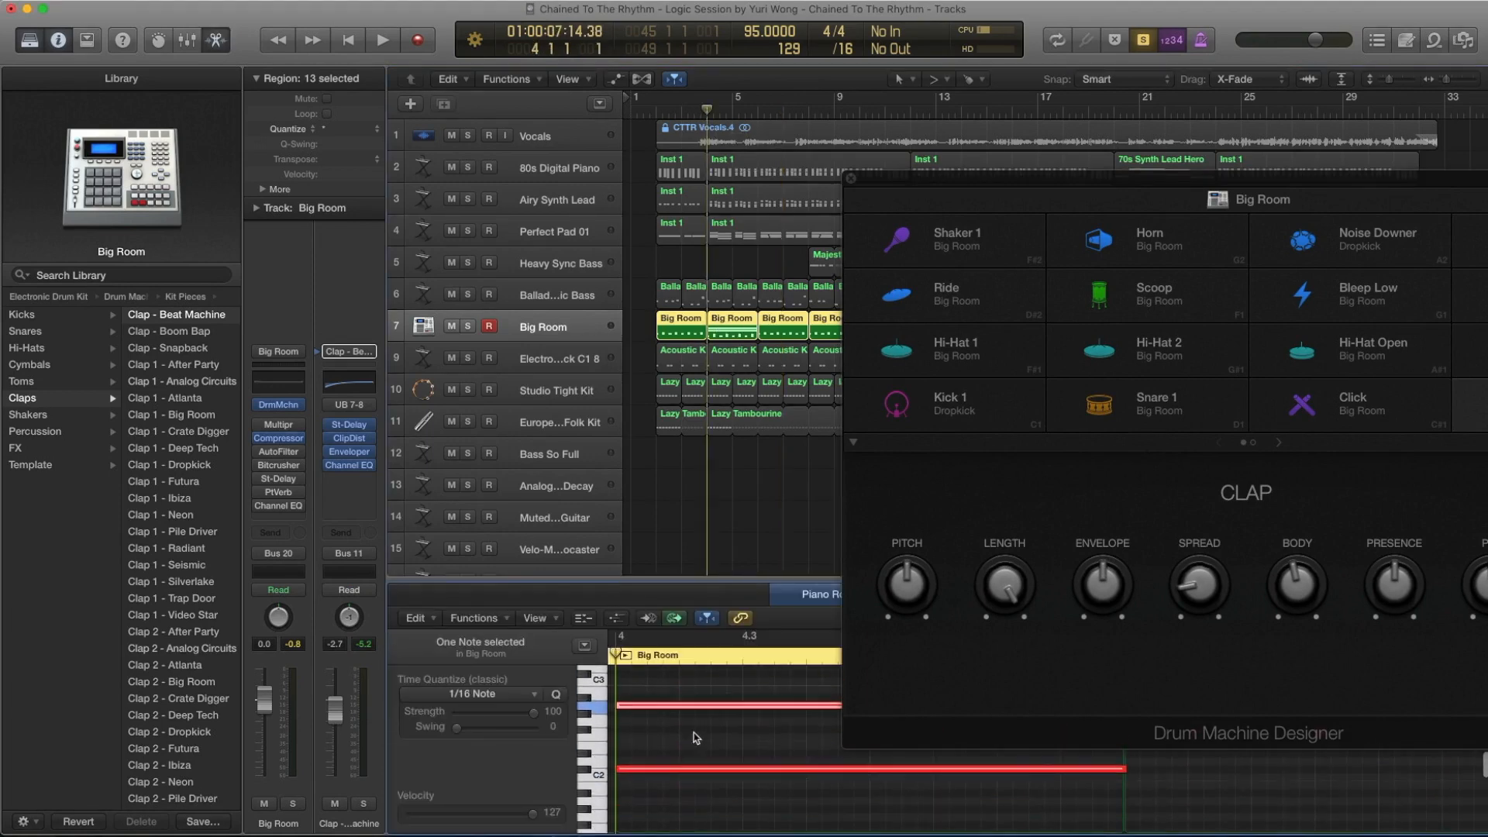
pyautogui.click(689, 769)
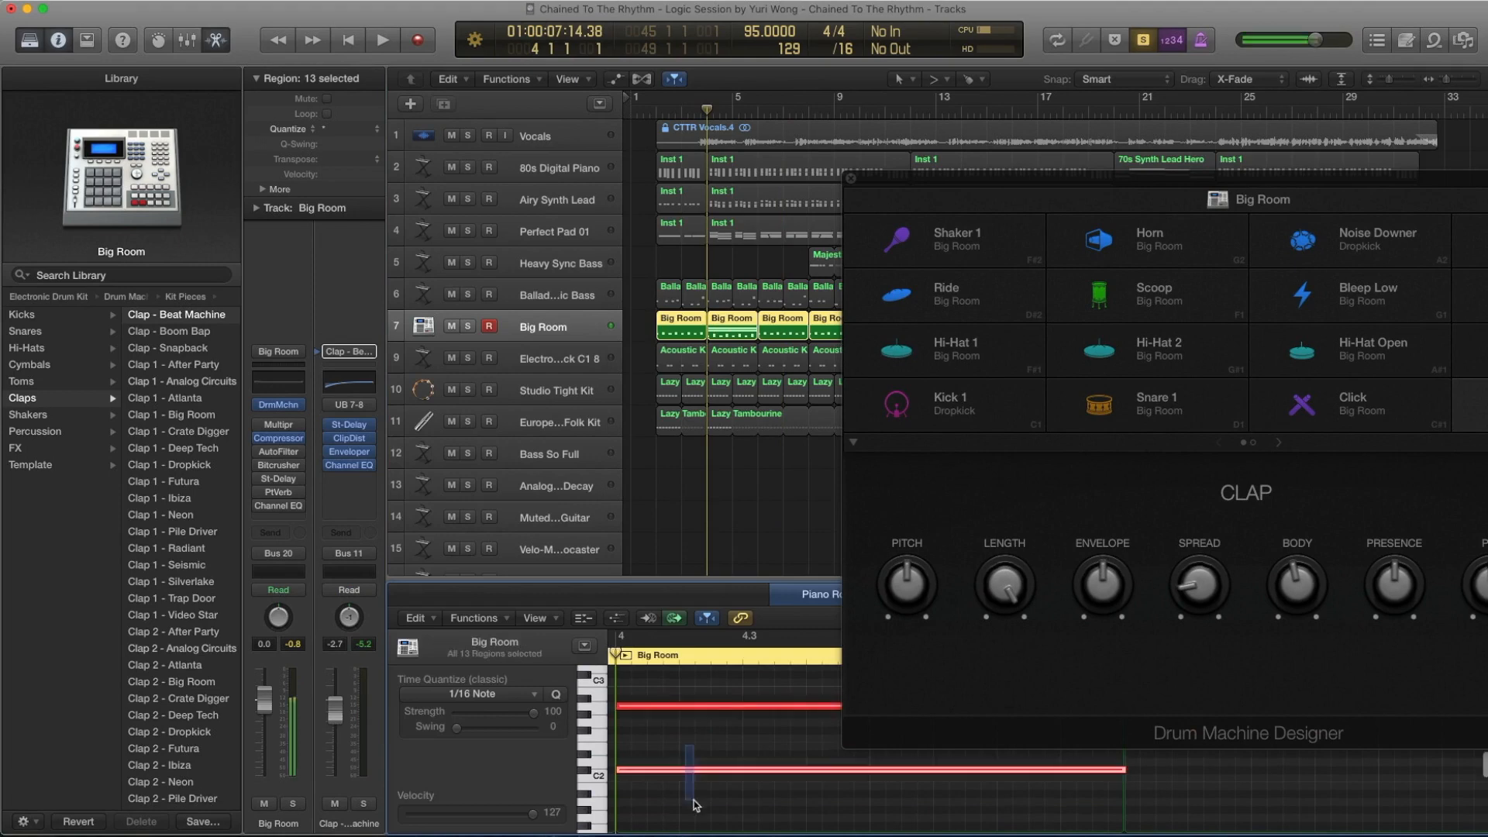
pyautogui.click(669, 706)
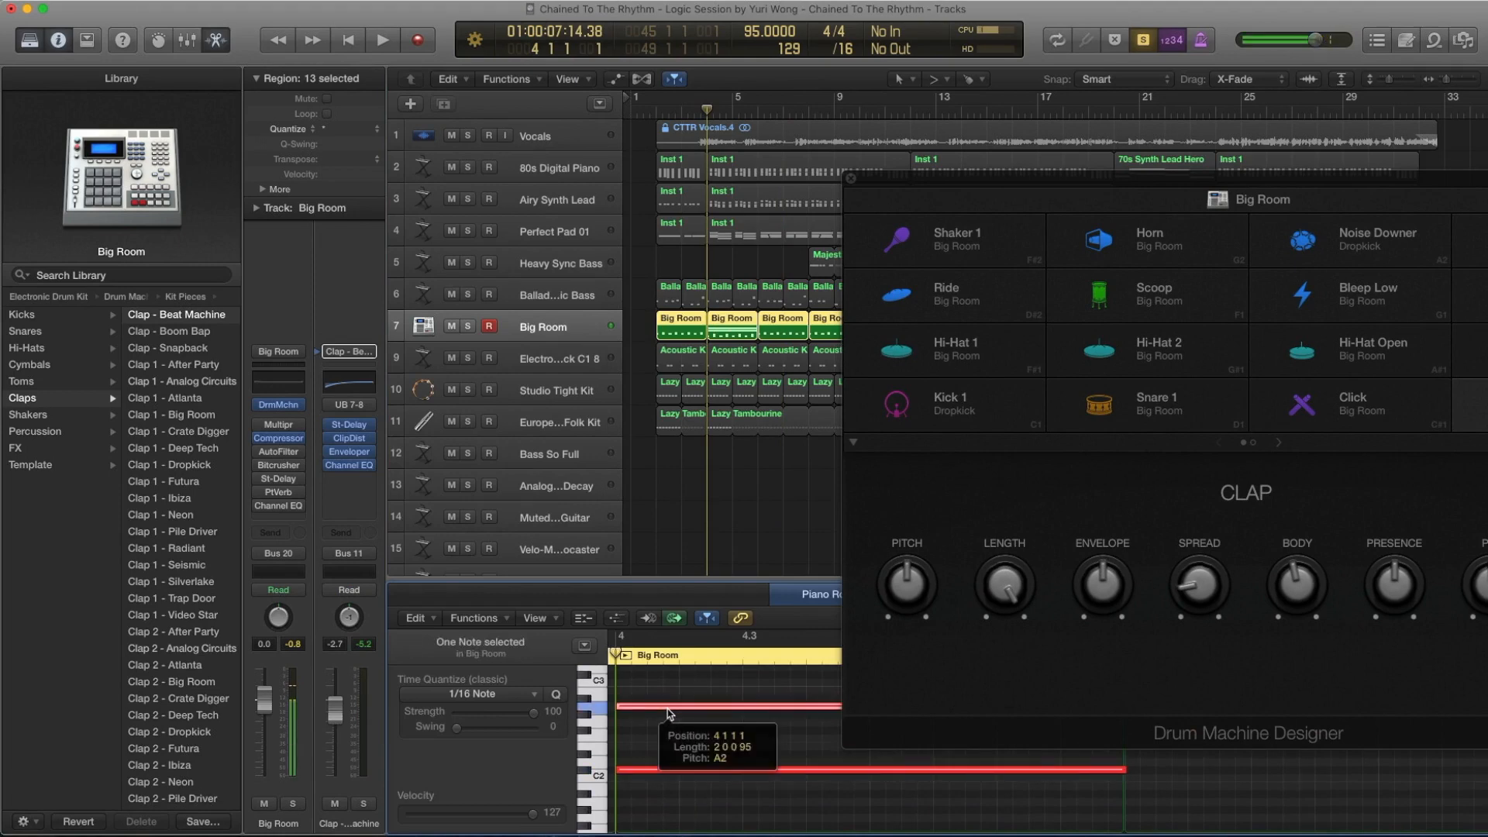
# Audition the Crash and Noise Downer pads in Drum Machine Designer and examine the Noise Downer's location in the Library's FX category.
pyautogui.moveTo(1016, 186); pyautogui.dragTo(762, 146)
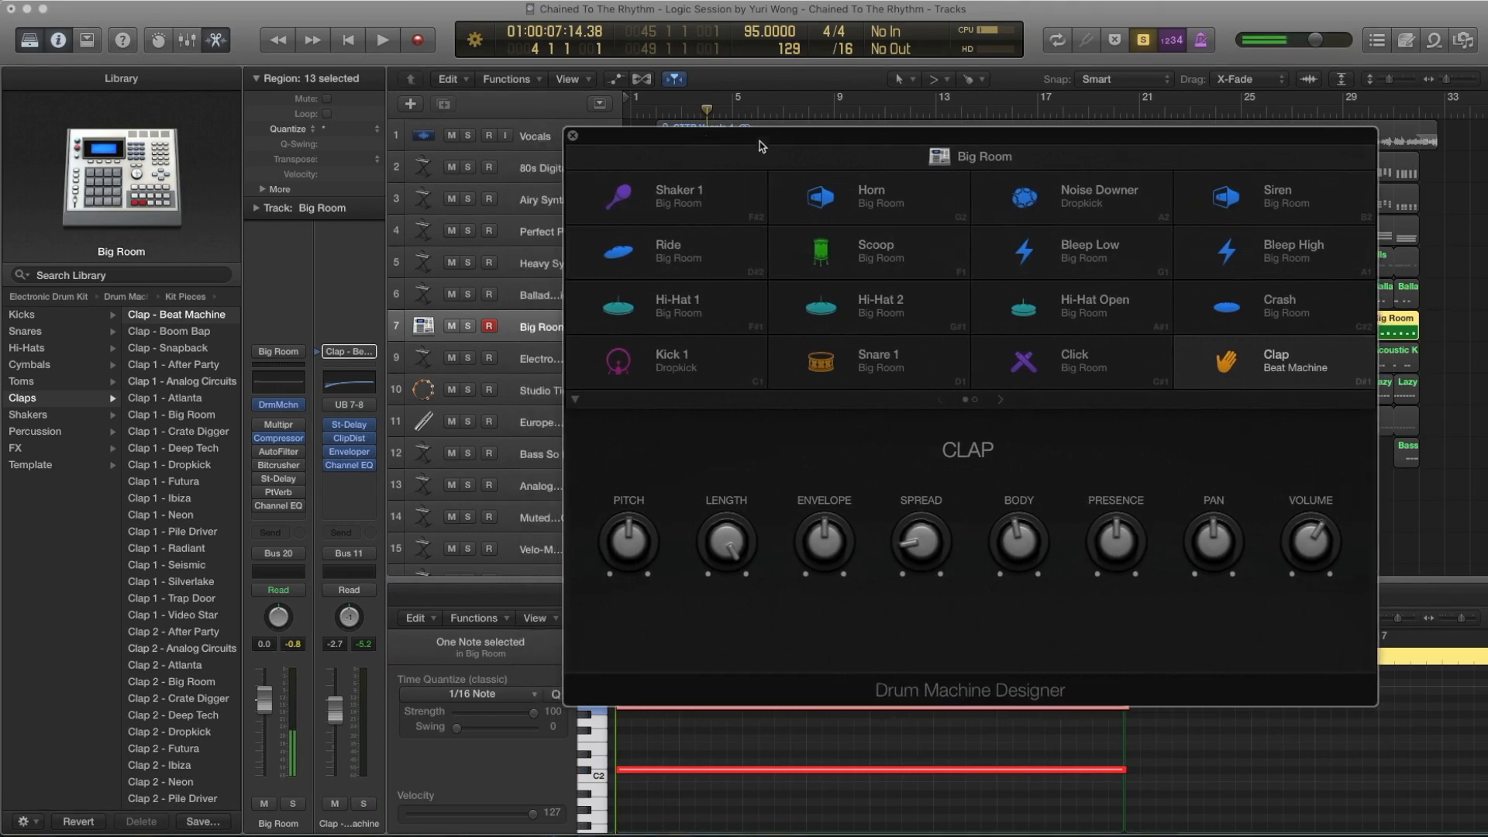
pyautogui.click(1283, 310)
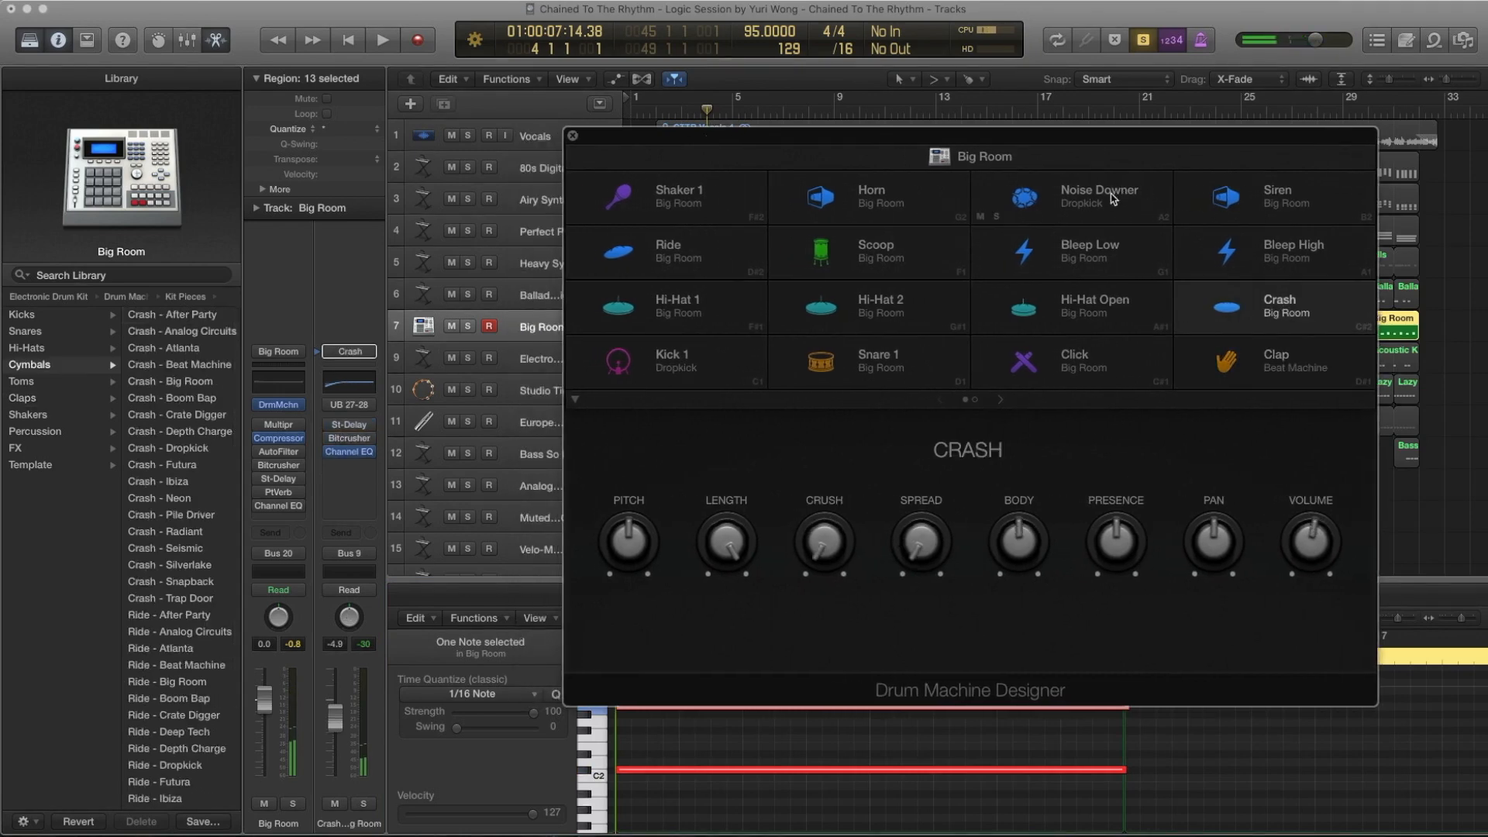
pyautogui.click(1114, 198)
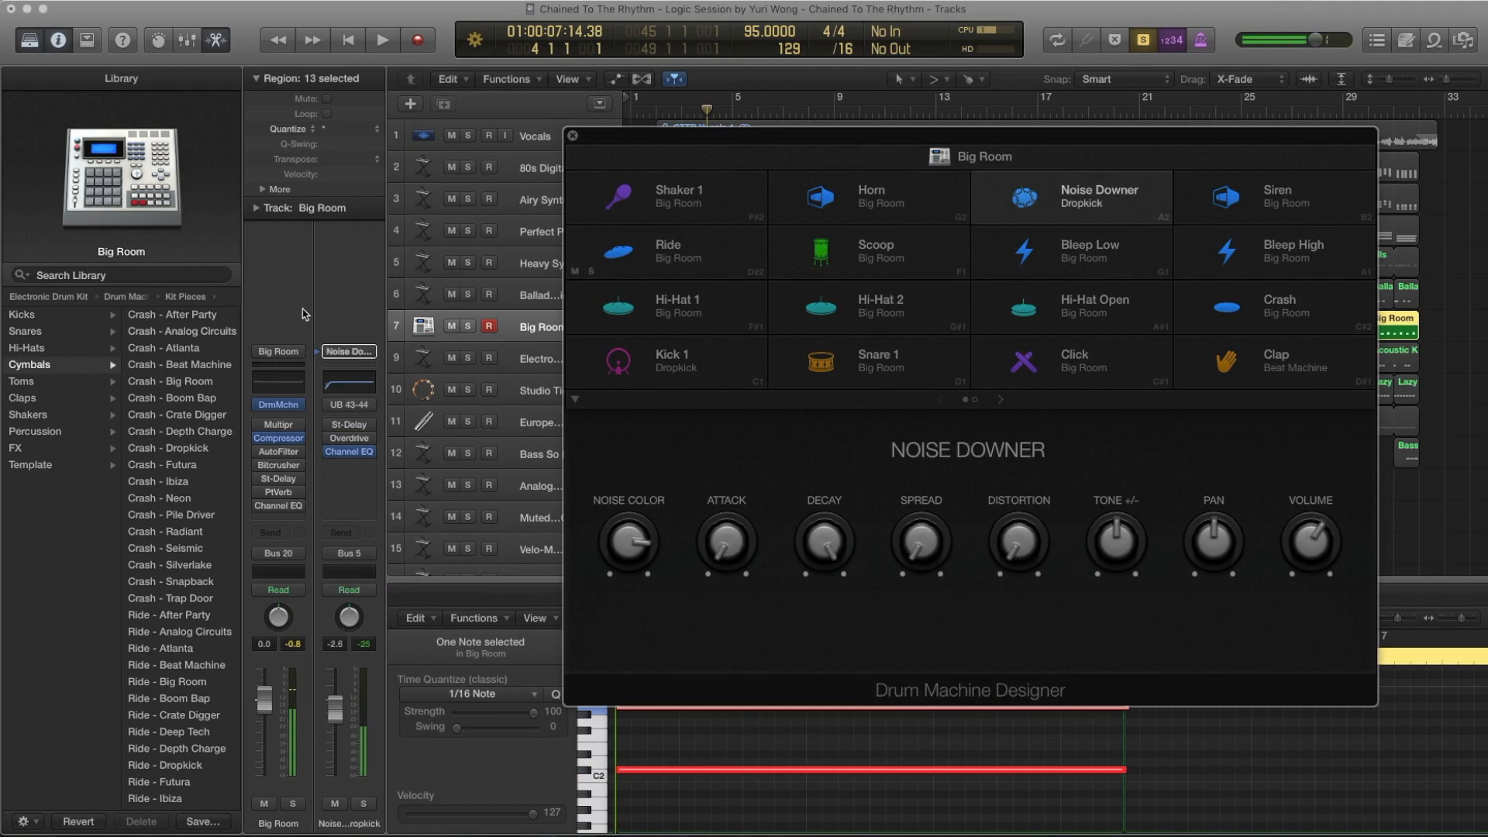
pyautogui.scroll(-10, 204, 518)
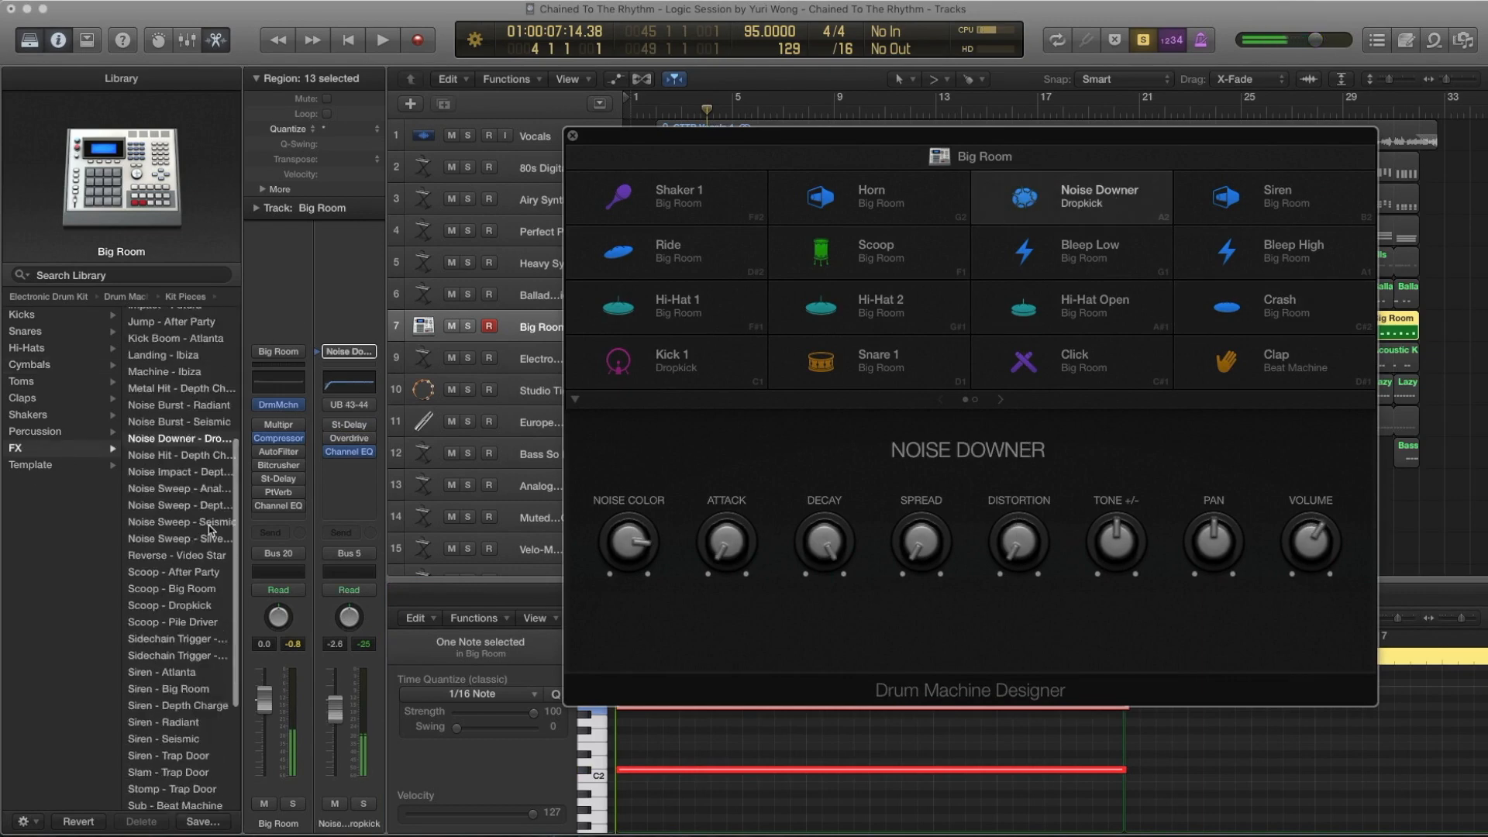
pyautogui.scroll(5, 204, 519)
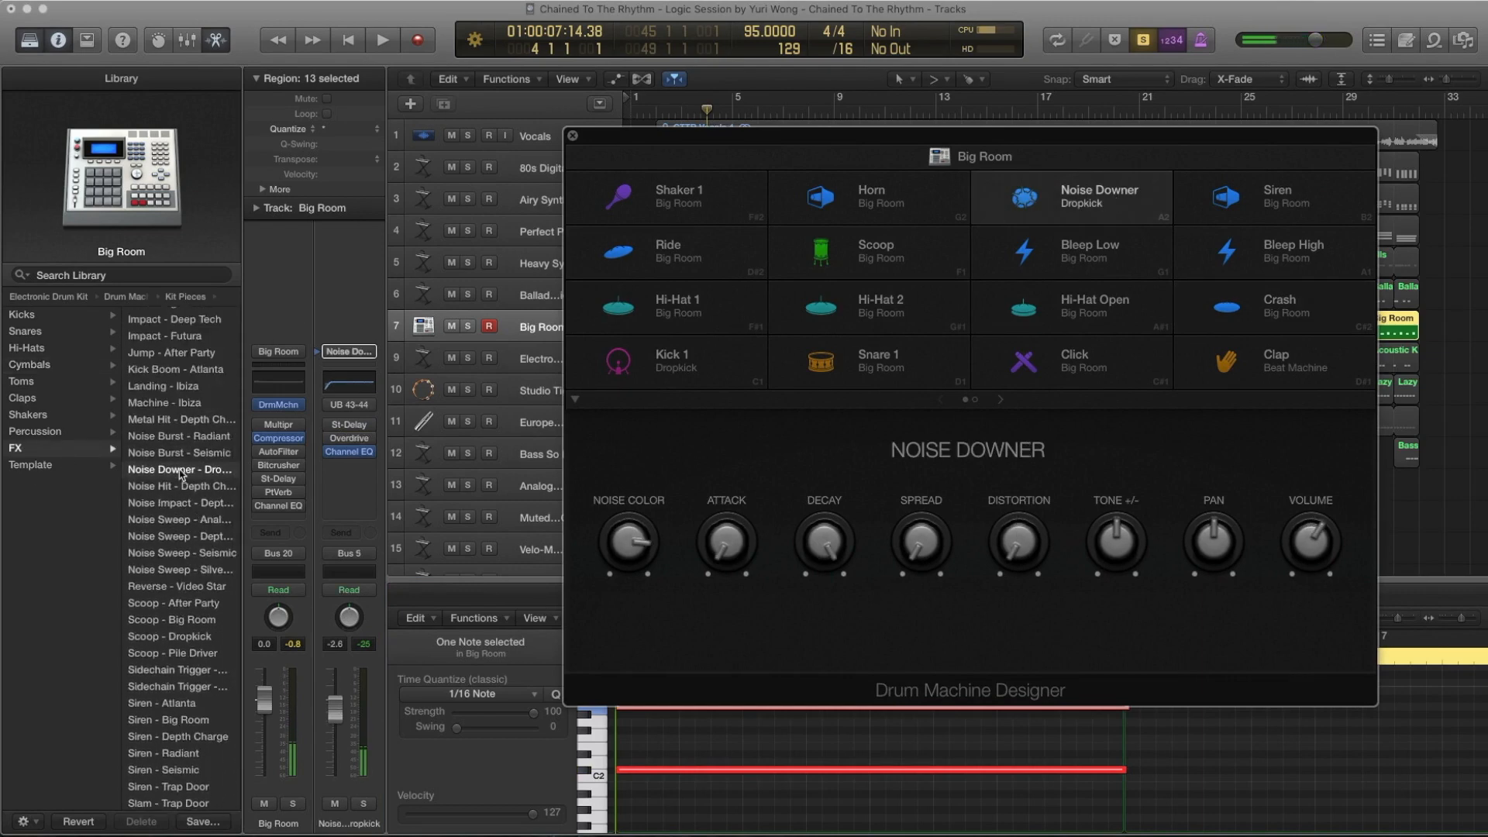
# Close the Drum Machine Designer window and play the soloed Big Room track from bar 4.
pyautogui.click(572, 136)
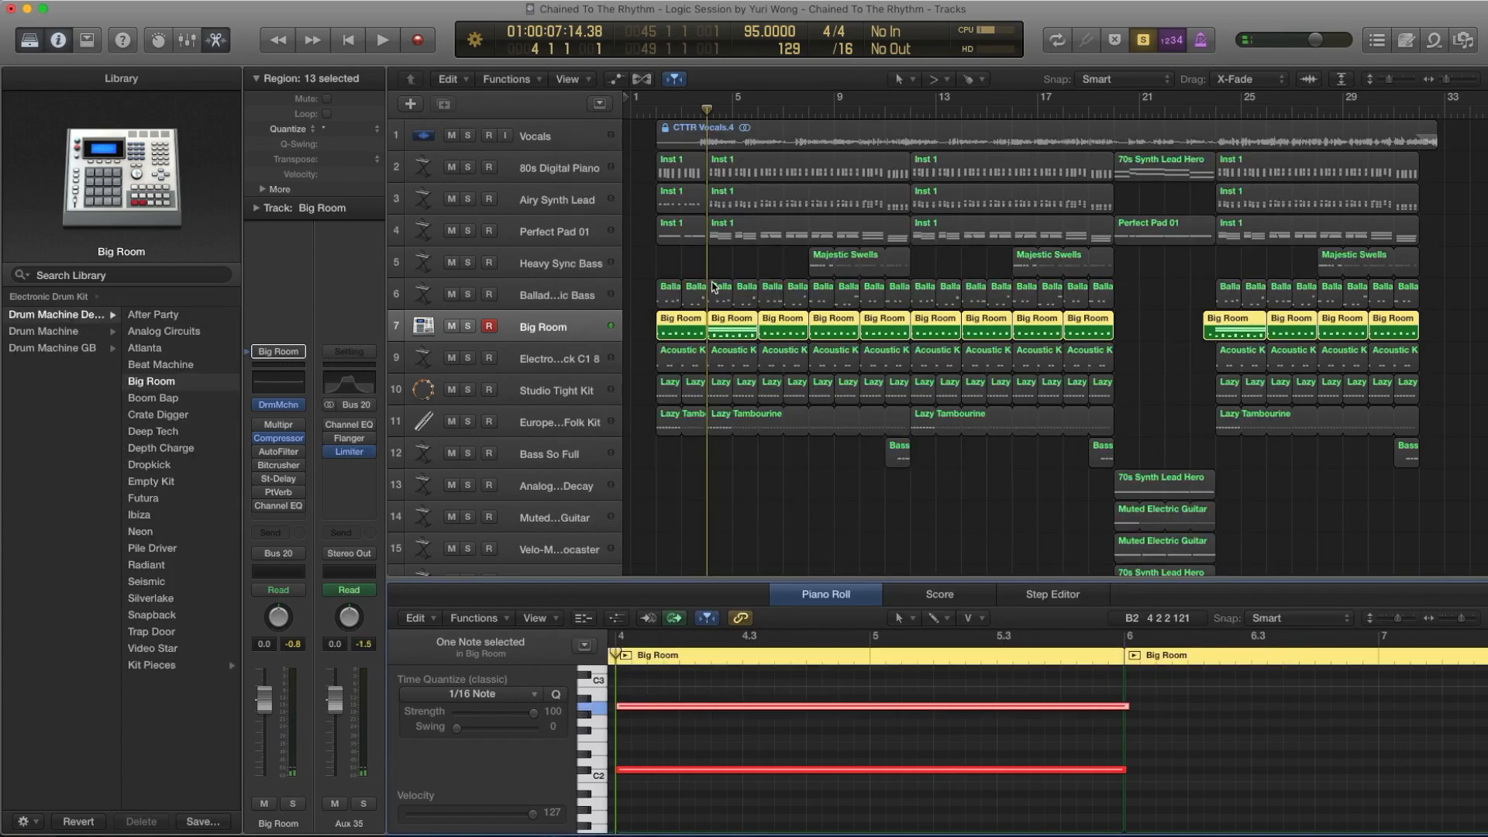
pyautogui.press('space')
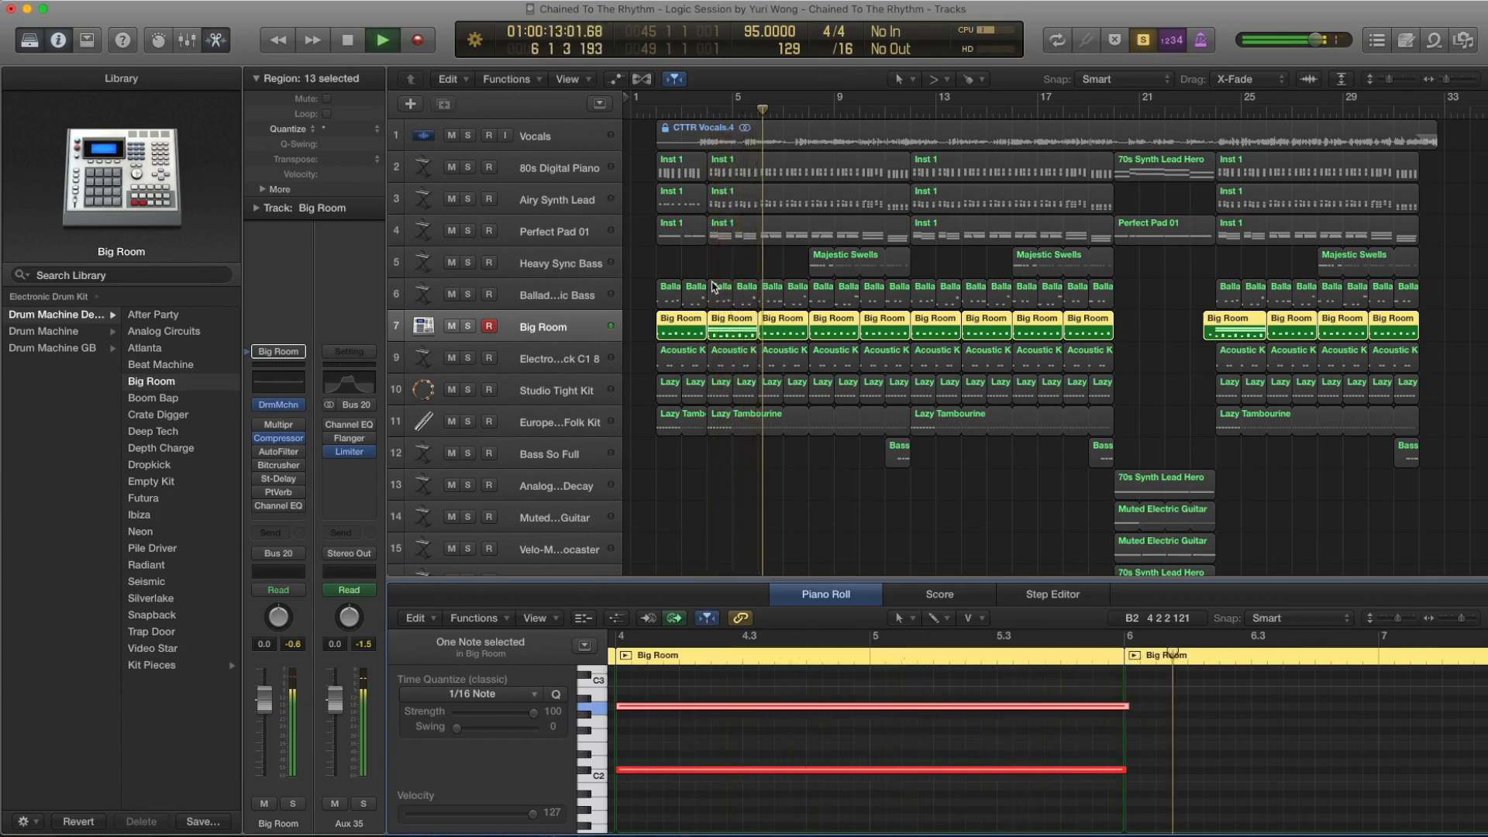
pyautogui.press('space')
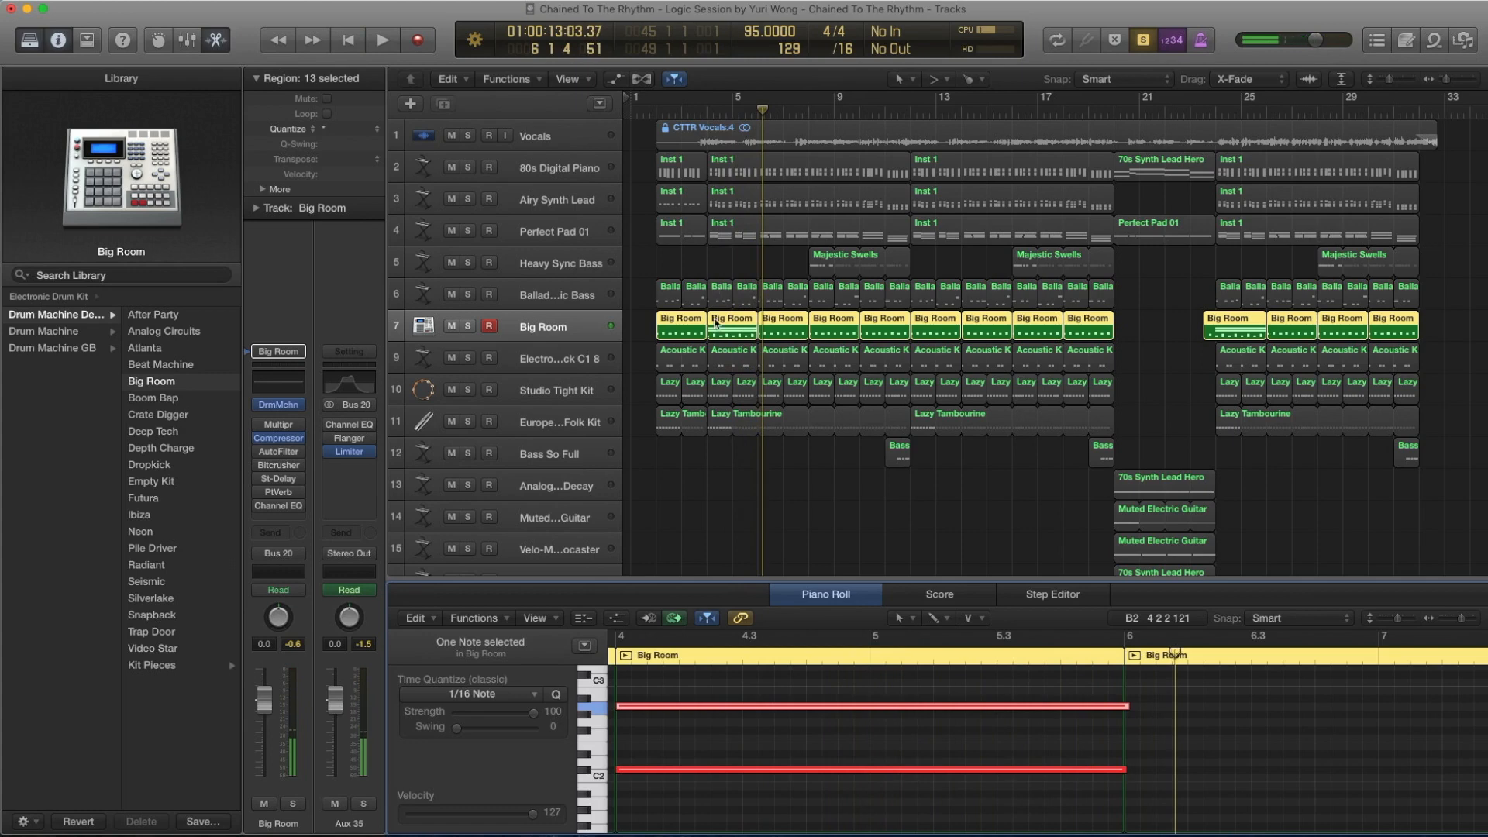
# Select the Electronic Kick C1 8 track and examine its EXS24 instrument's Library location under Drums & Percussion, Single Drums, Kicks.
pyautogui.click(581, 363)
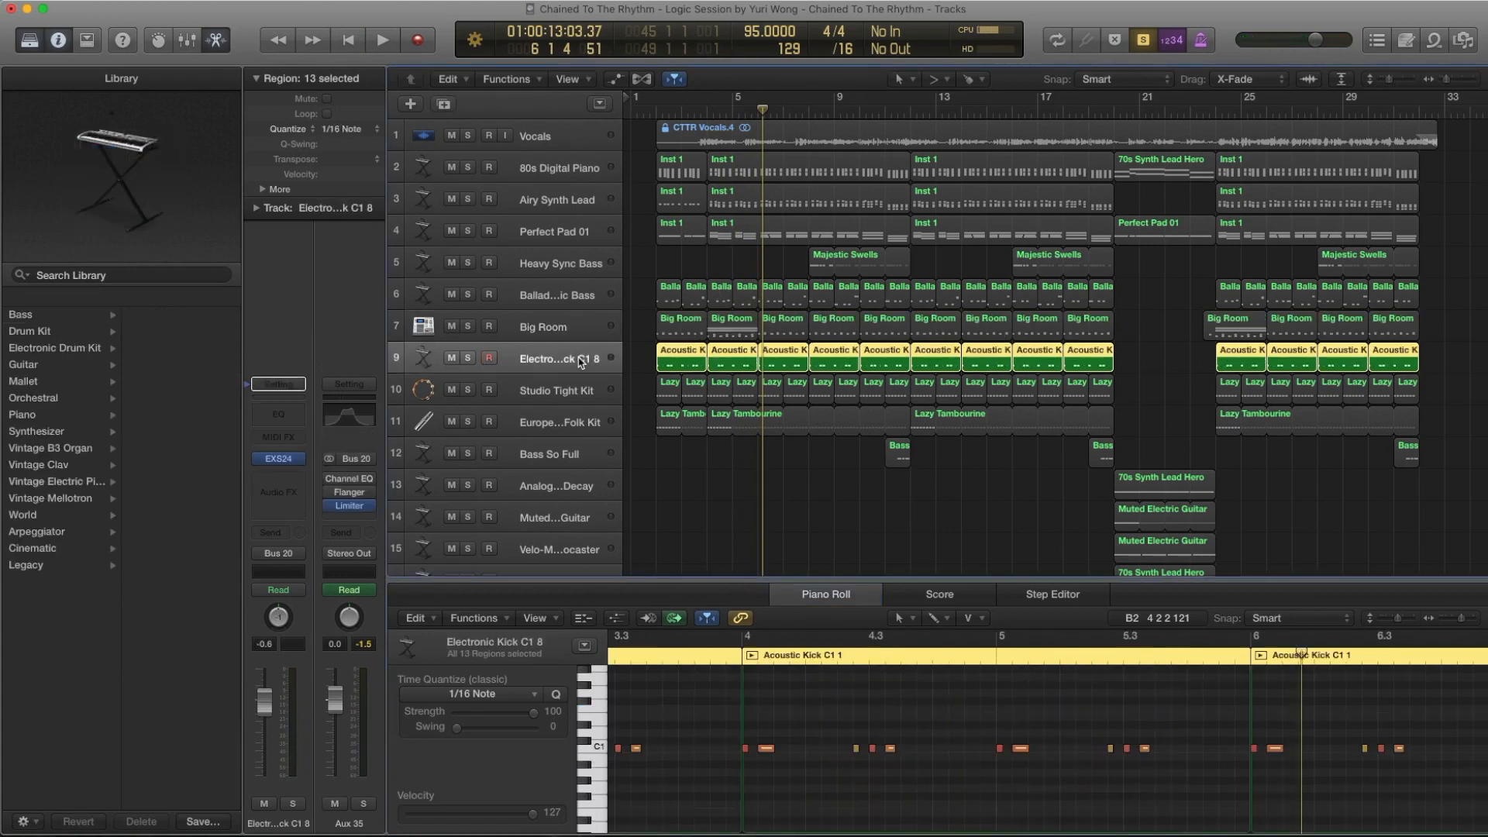
pyautogui.click(247, 459)
pyautogui.hscroll(-5, 166, 396)
pyautogui.hscroll(-2, 65, 352)
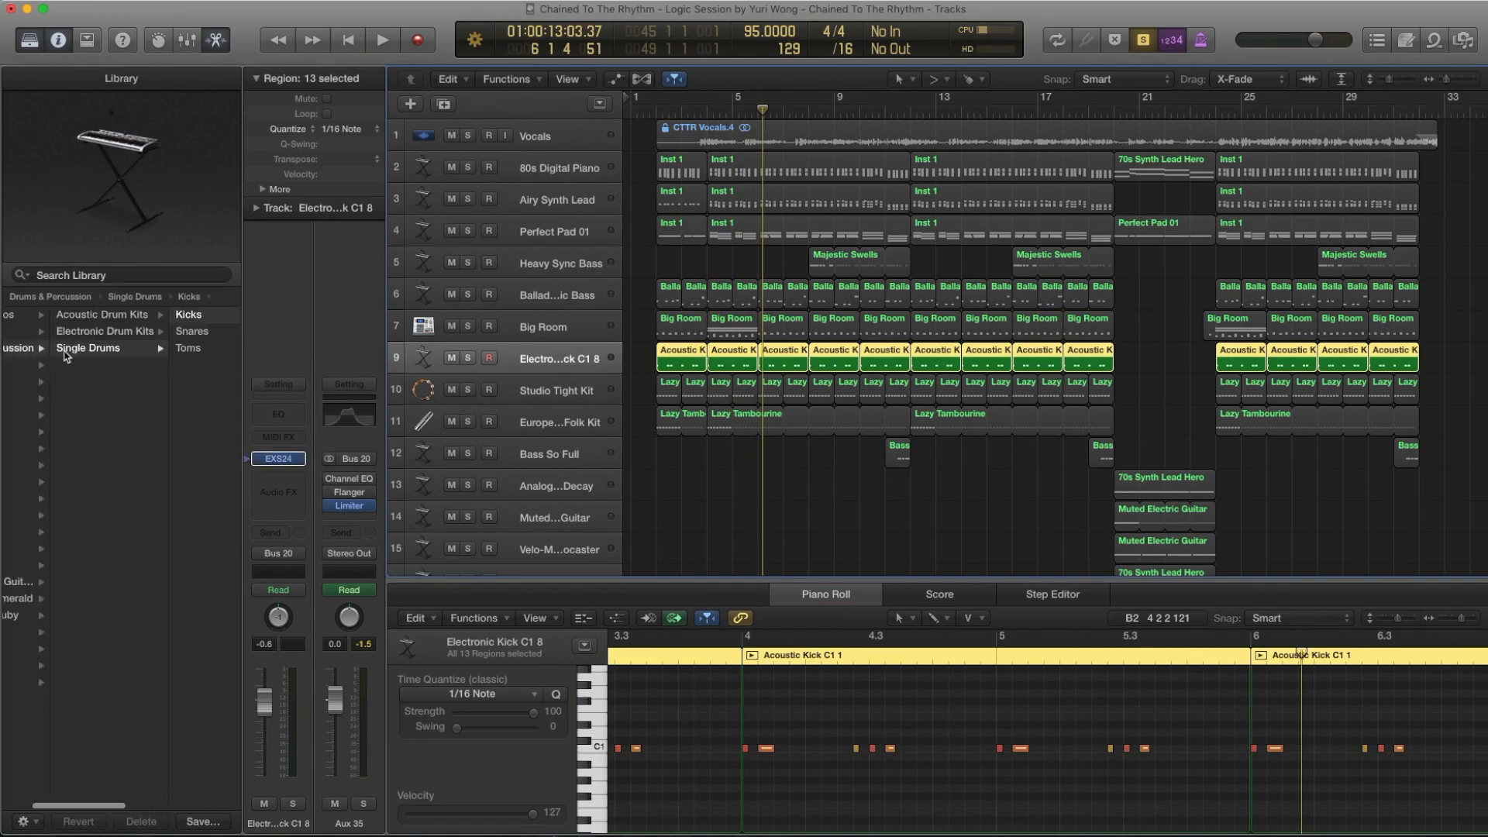
pyautogui.hscroll(4, 62, 351)
pyautogui.hscroll(4, 157, 368)
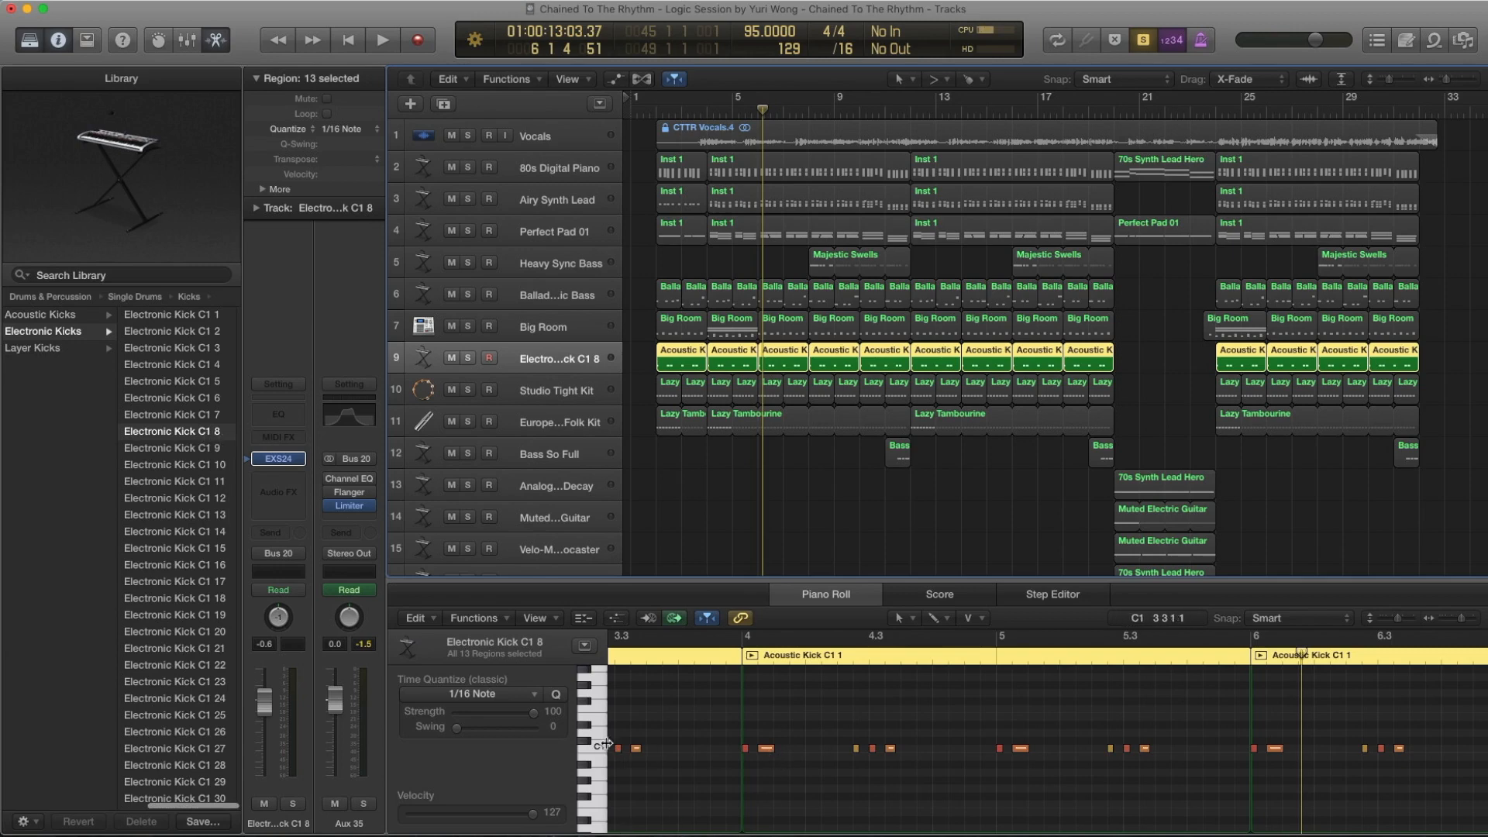
# Play the soloed Electronic Kick C1 8 track, and play it again with the bar 4 Big Room region added to the selection.
pyautogui.press('space')
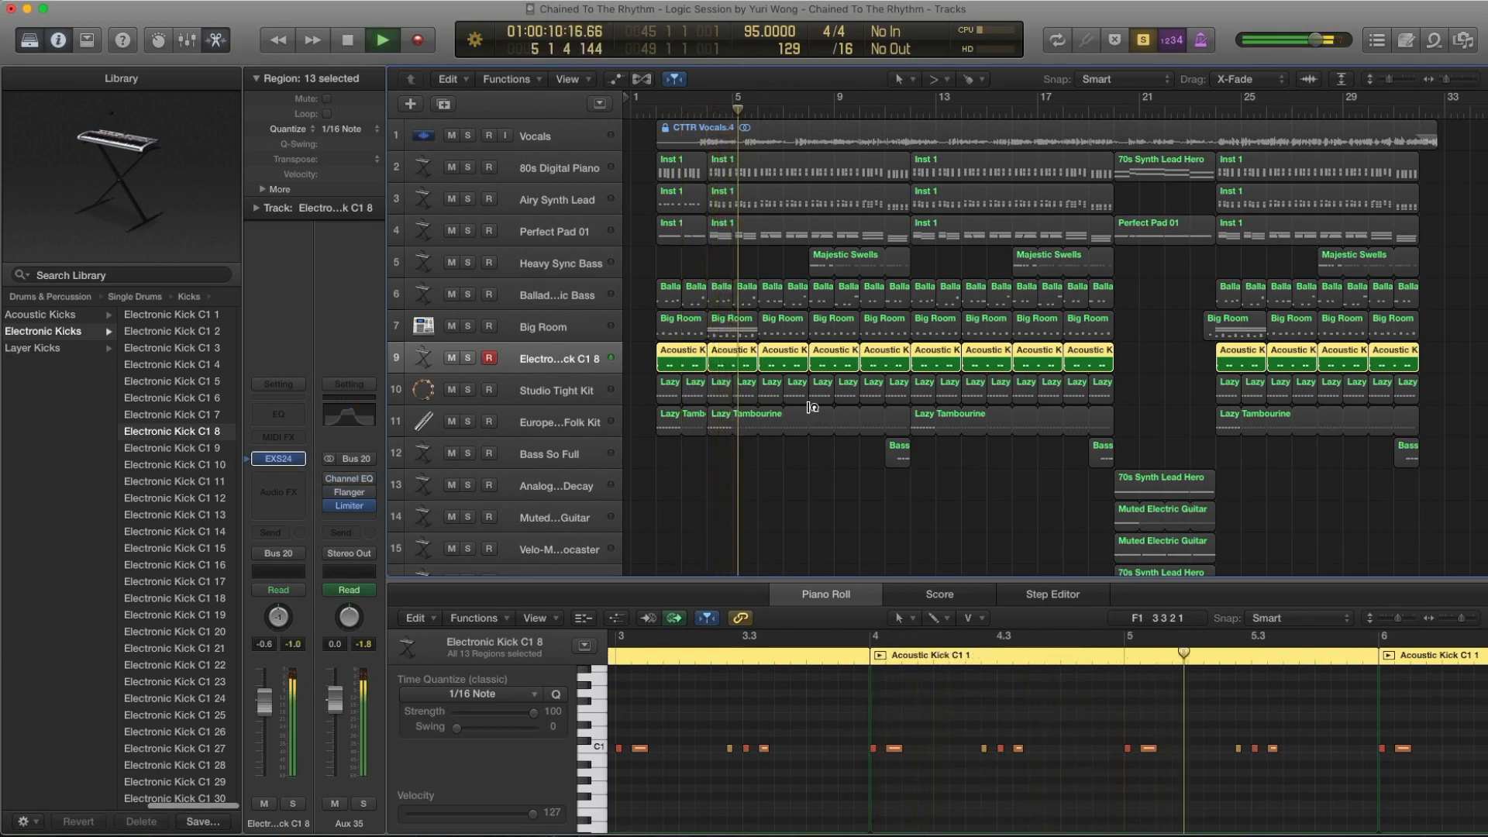
pyautogui.press('space')
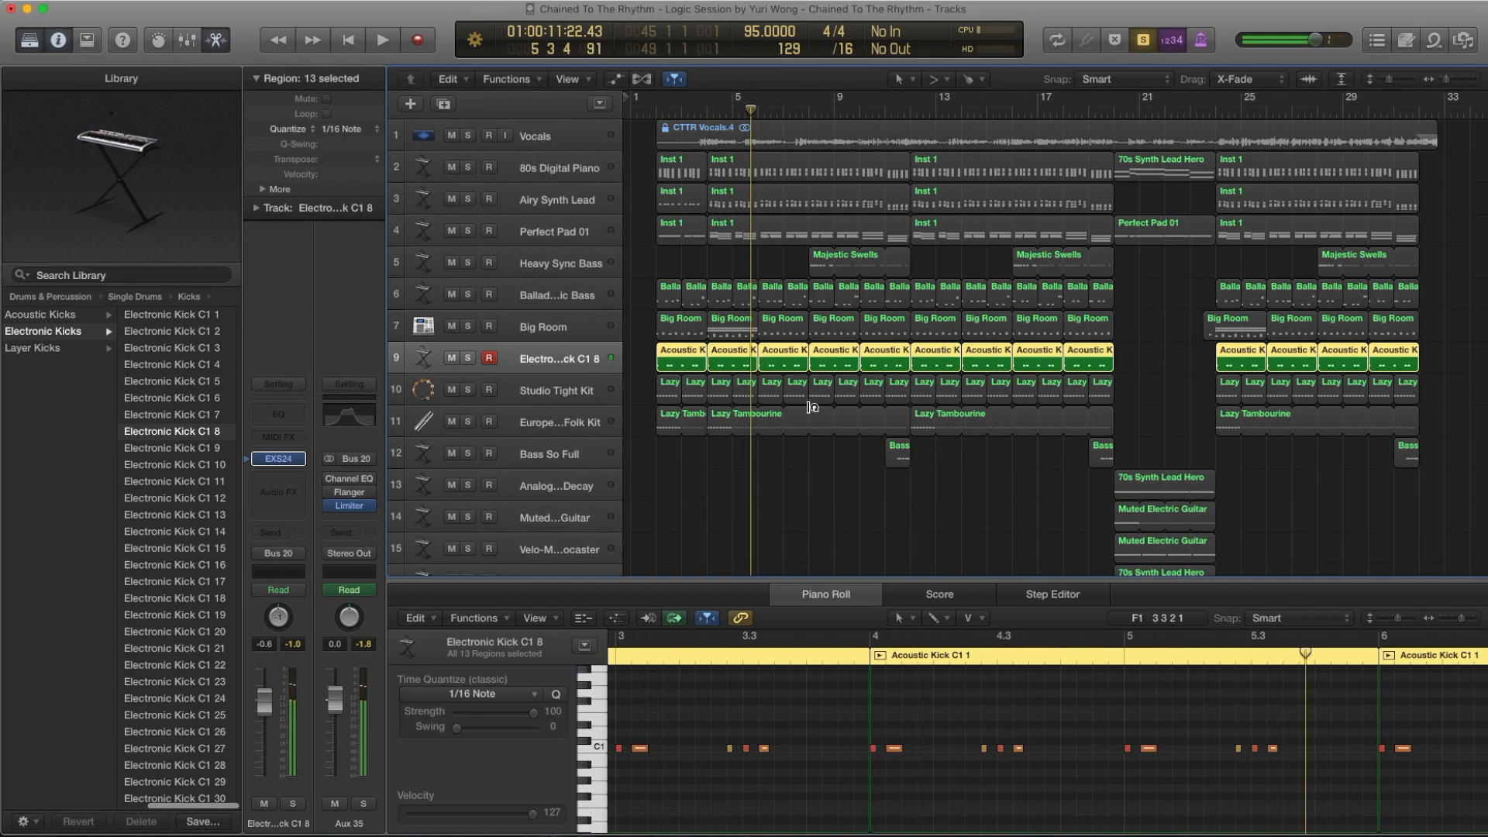
pyautogui.keyDown('shift'); pyautogui.click(727, 335); pyautogui.keyUp('shift')
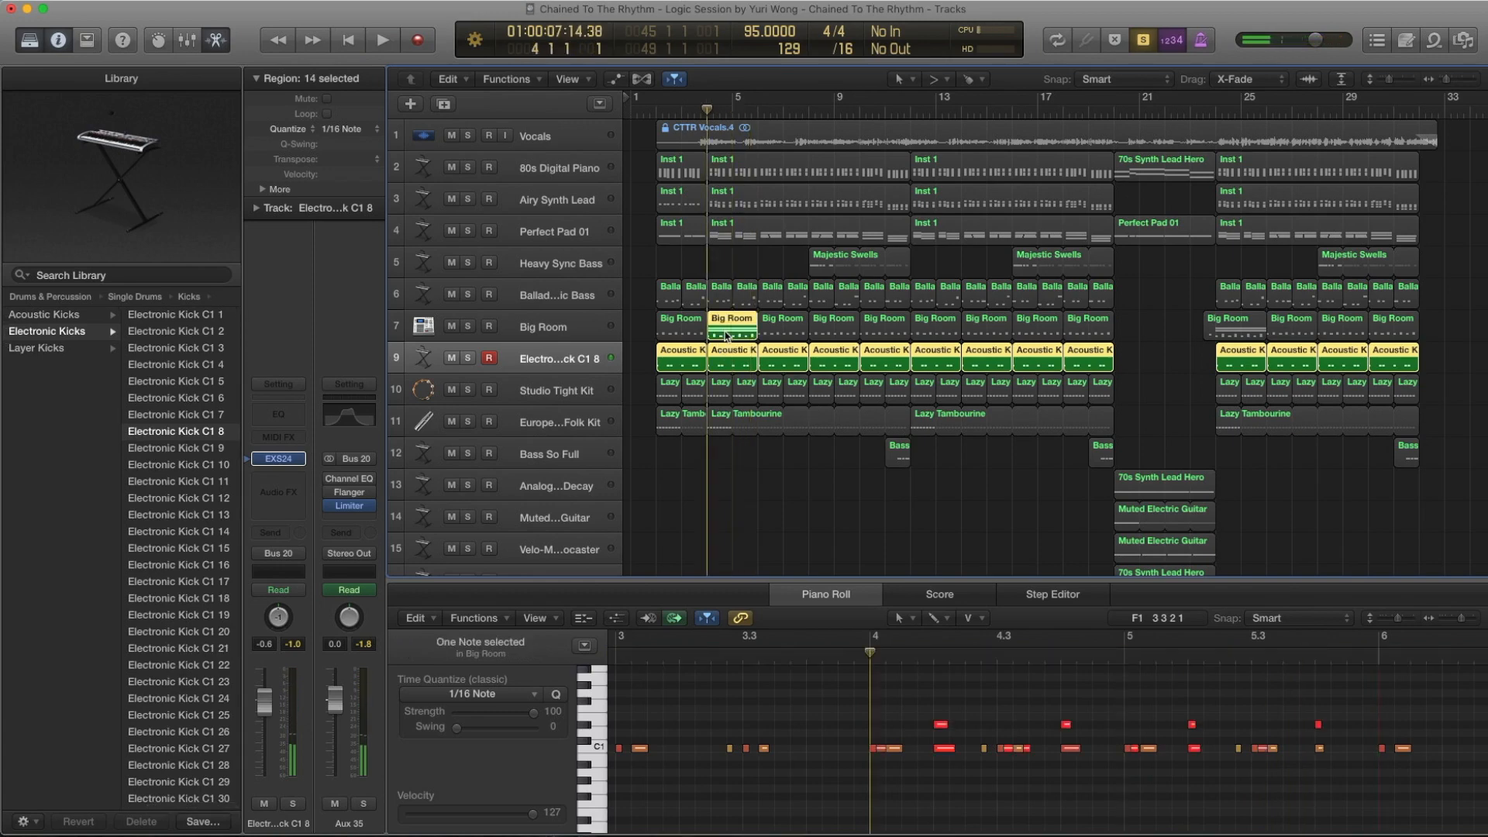
pyautogui.press('space')
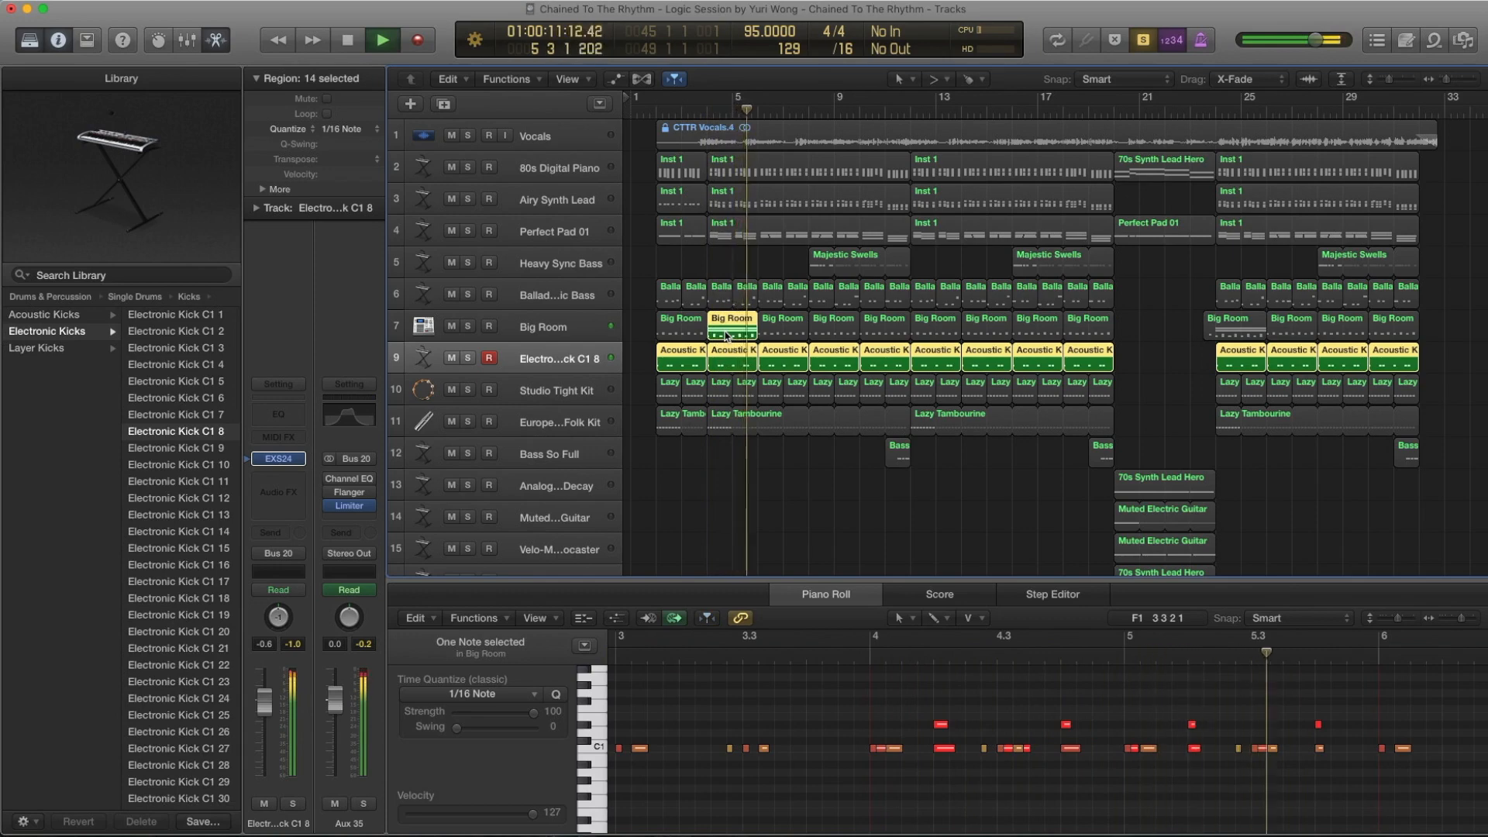
pyautogui.press('space')
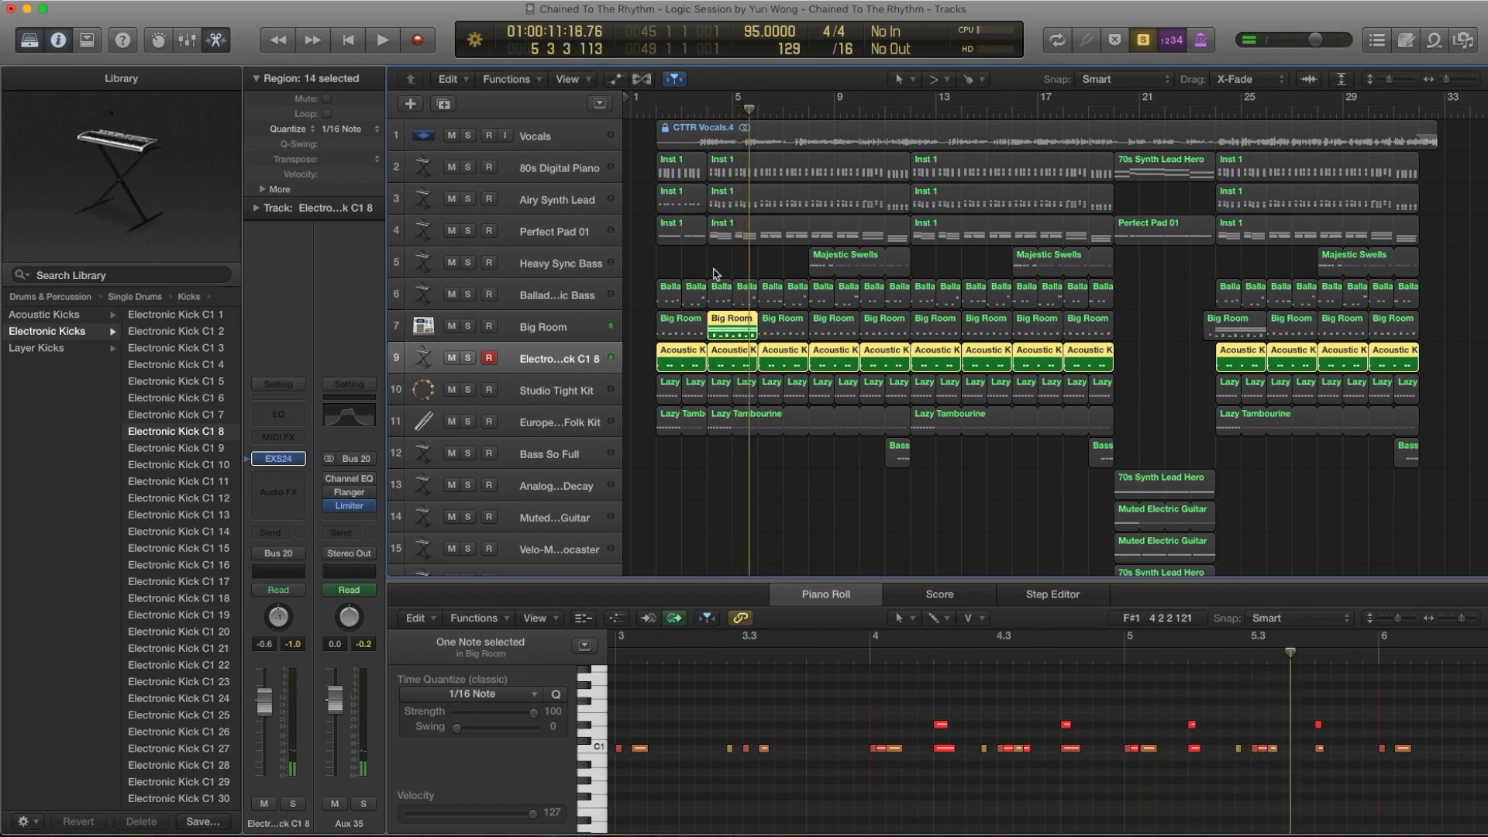
# Add the two Ballad Electric Bass regions at bars 4 and 5 to the selection and play all three parts from bar 4.
pyautogui.moveTo(715, 273); pyautogui.dragTo(743, 302)
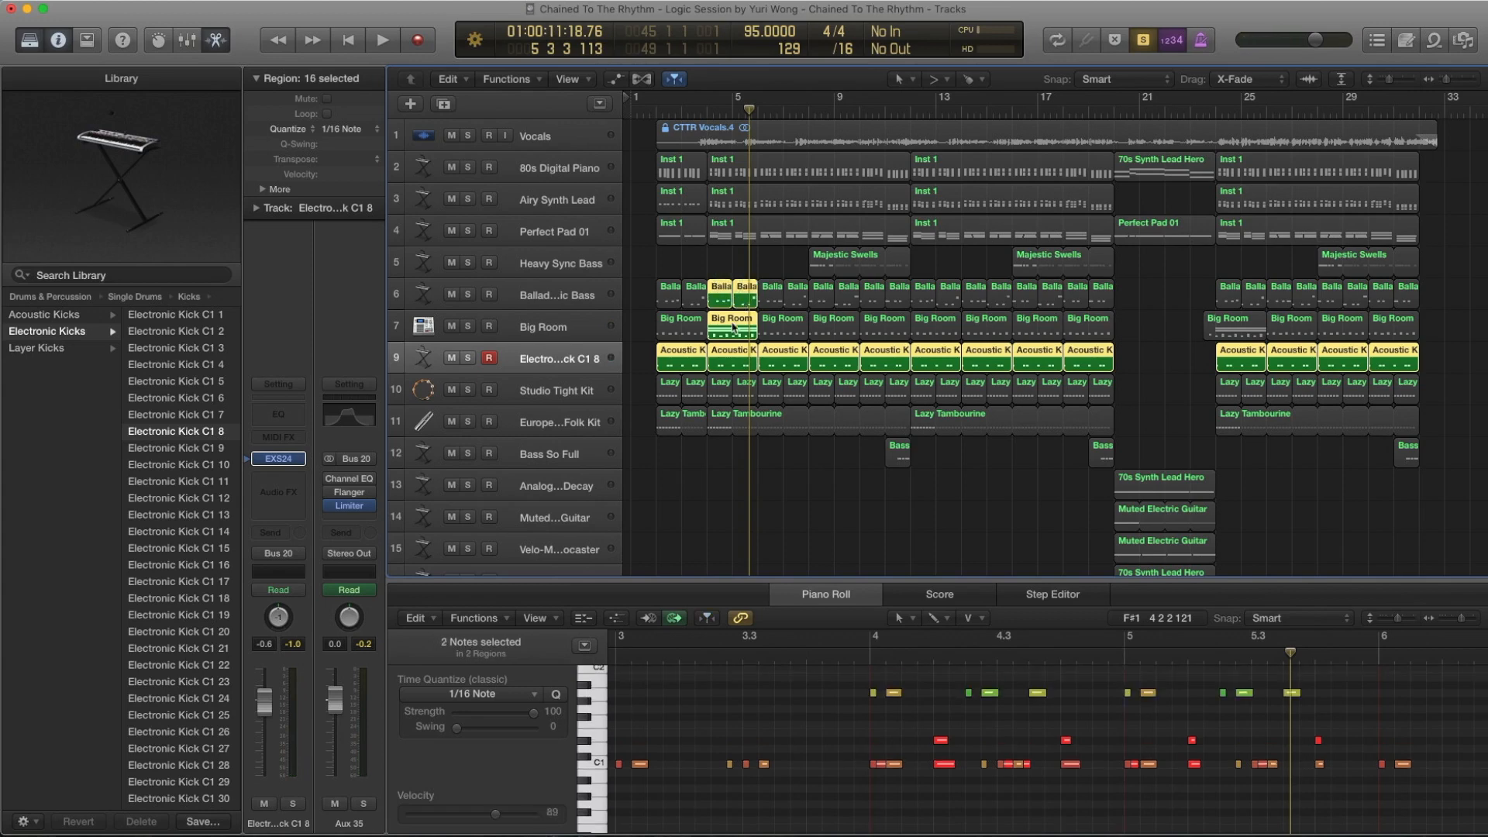
pyautogui.press(',')
pyautogui.press(',')
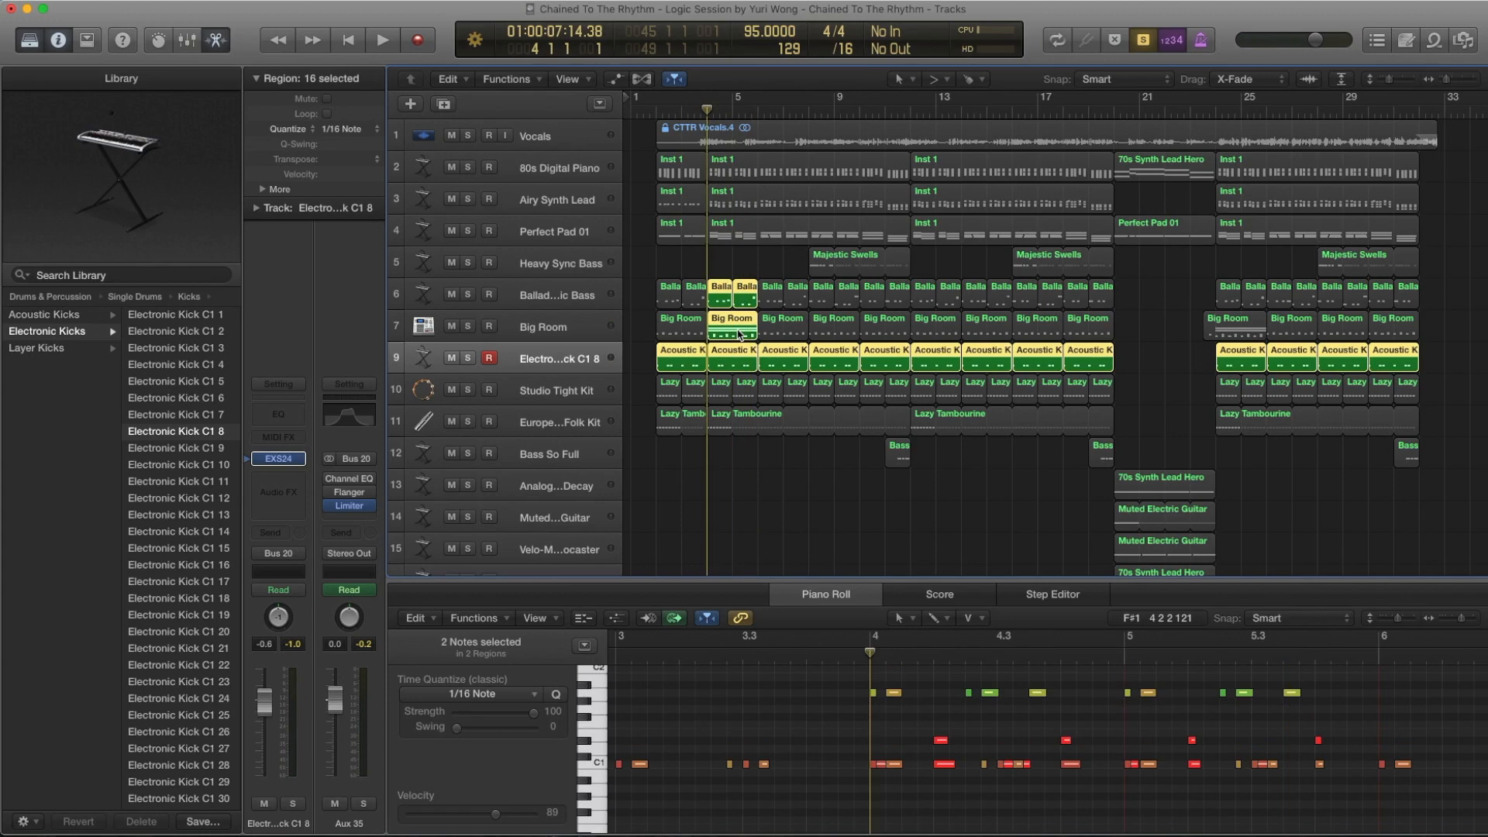
pyautogui.press('space')
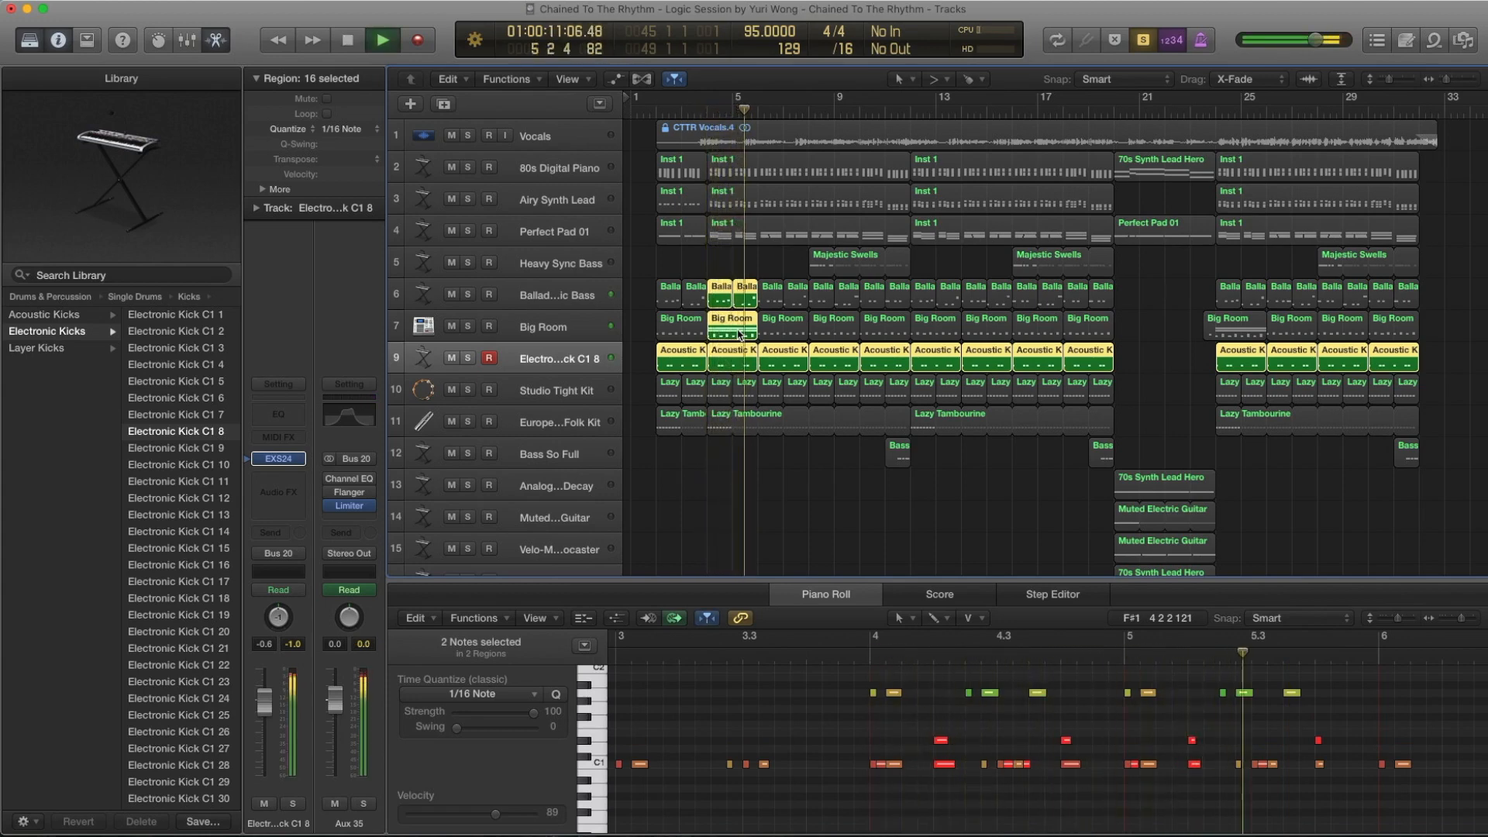
pyautogui.press('space')
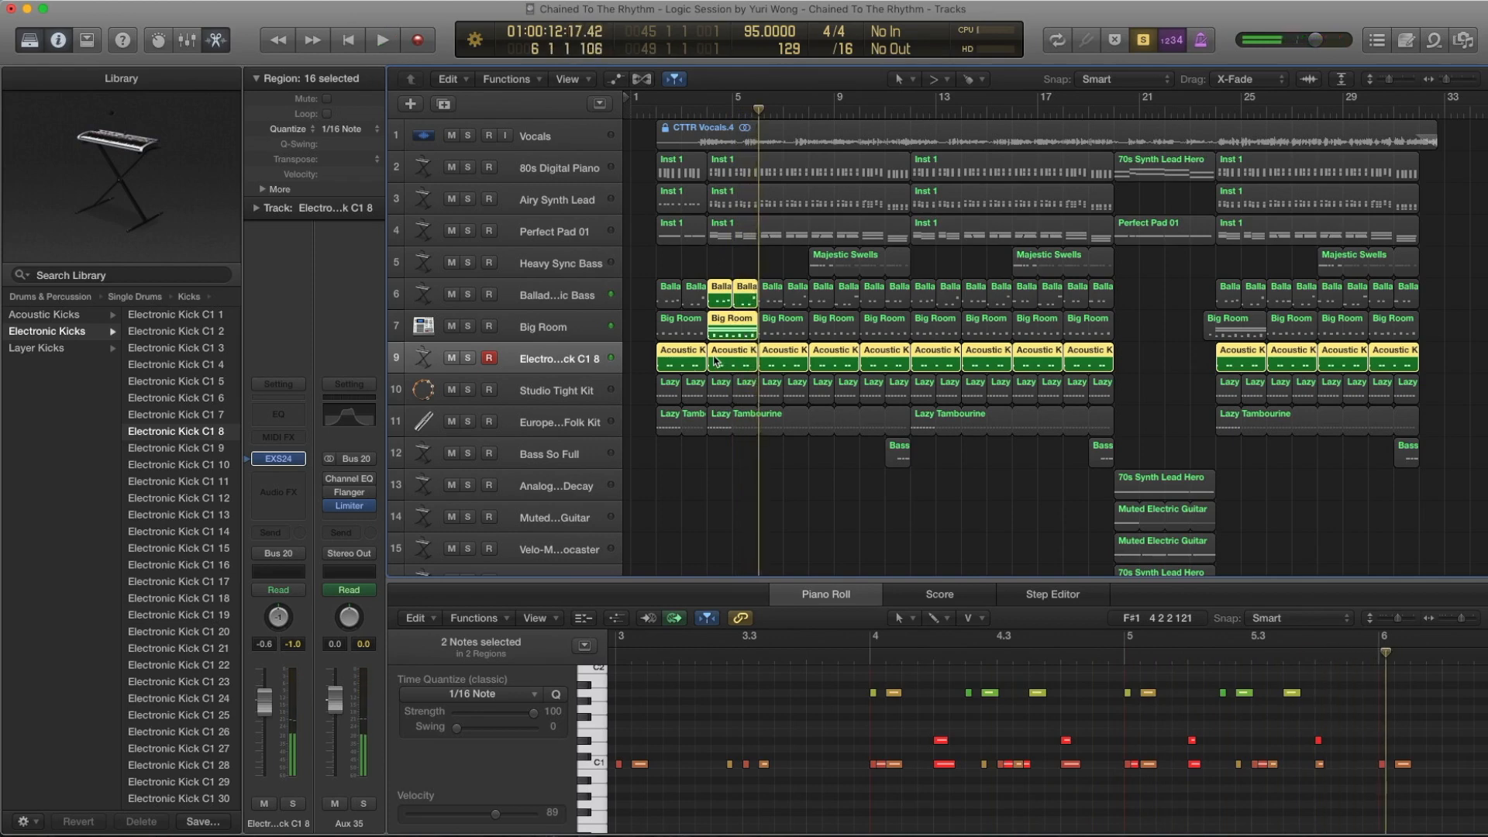
# Select the Studio Tight Kit track and examine its Lazy Tambourine regions up close around bars 4 and 5.
pyautogui.click(564, 393)
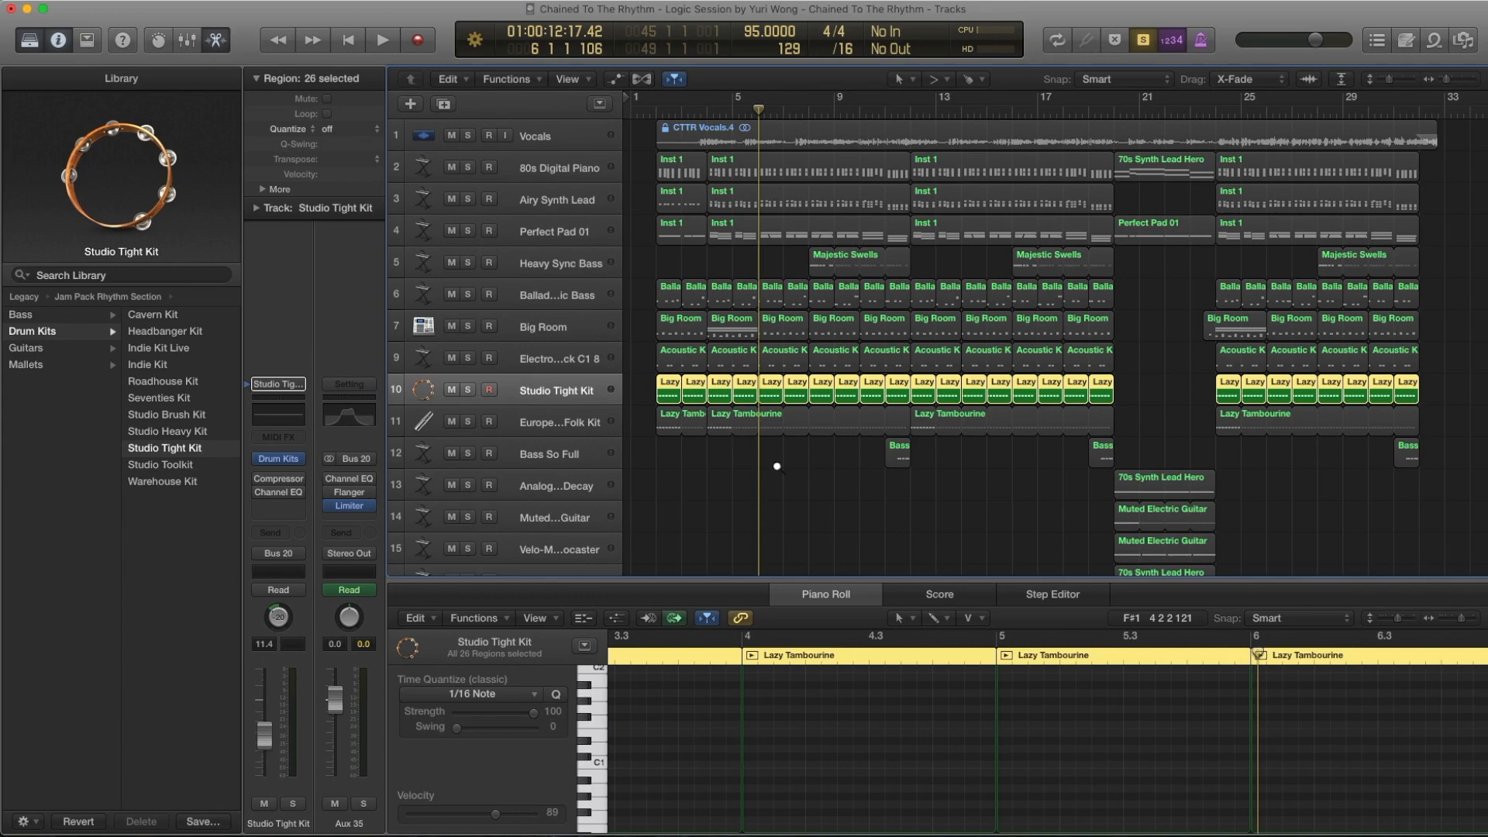
pyautogui.moveTo(772, 454); pyautogui.dragTo(703, 358)
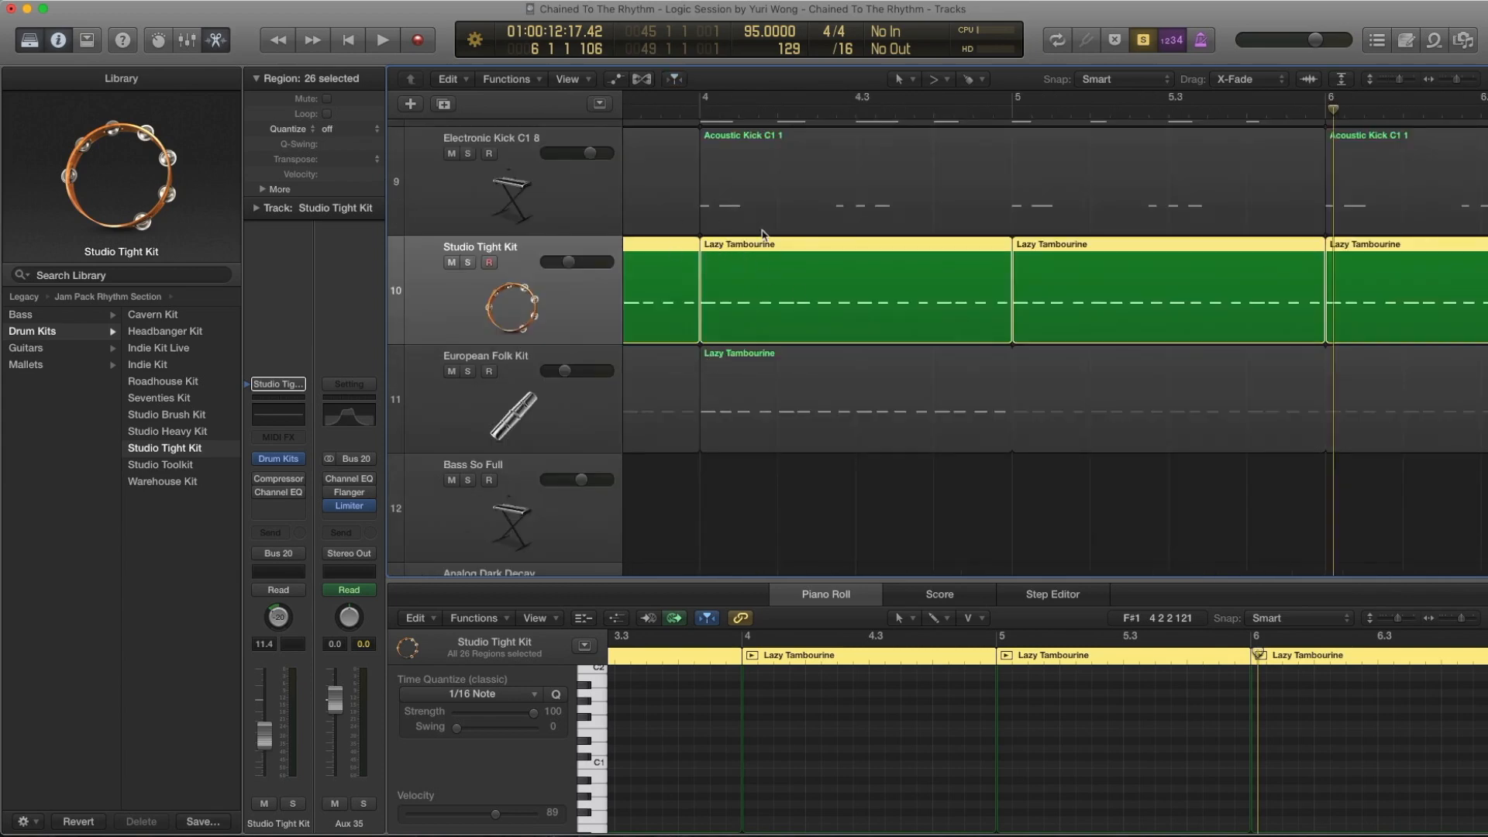
pyautogui.keyDown('ctrl'); pyautogui.keyDown('alt'); pyautogui.click(802, 479); pyautogui.keyUp('alt'); pyautogui.keyUp('ctrl')
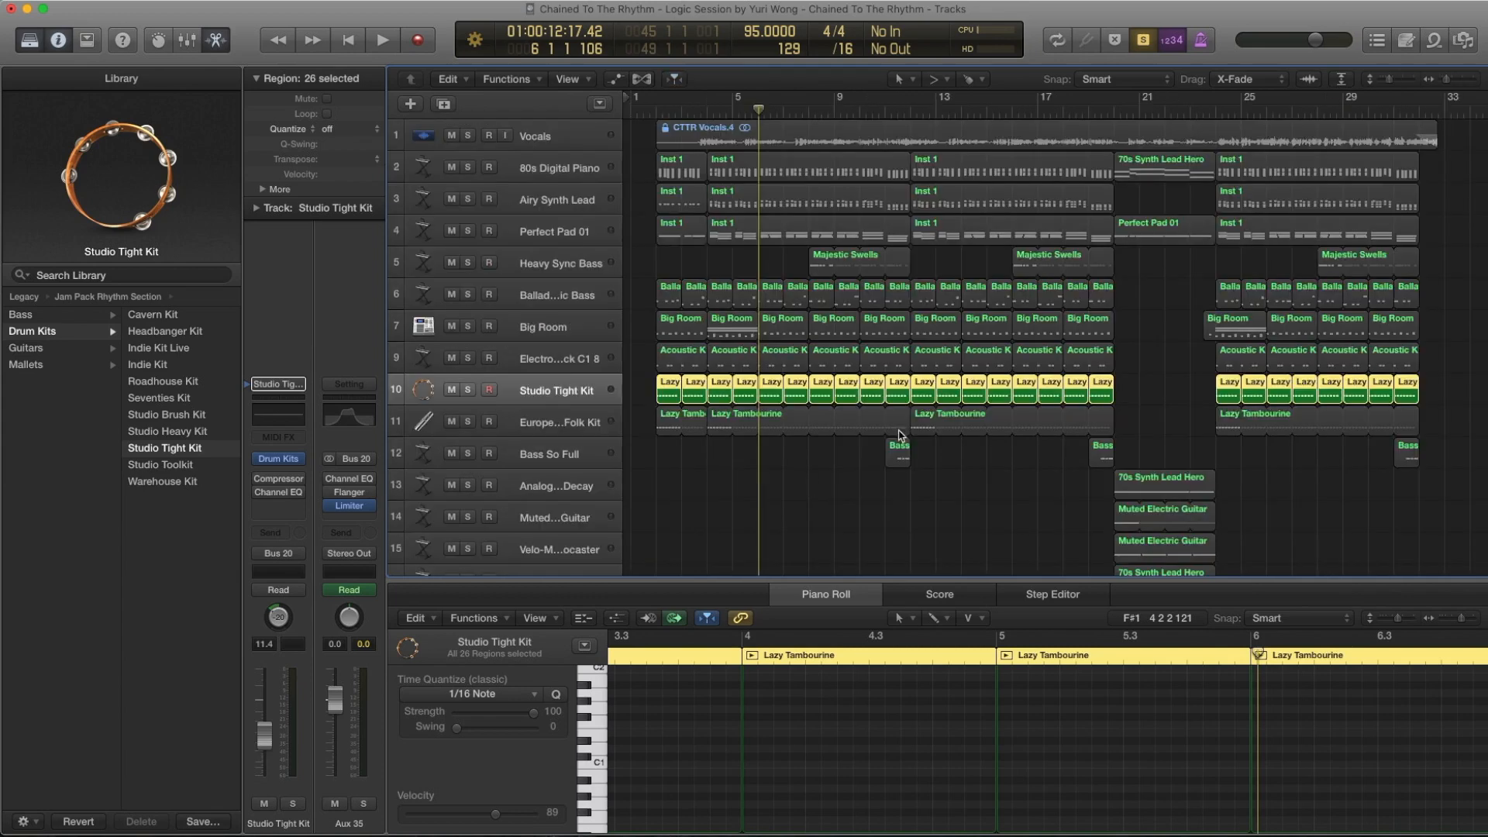
# Search the Apple Loops for "tambou" and preview the Lazy Tambourine loop.
pyautogui.click(1424, 45)
pyautogui.click(1426, 45)
pyautogui.click(1435, 44)
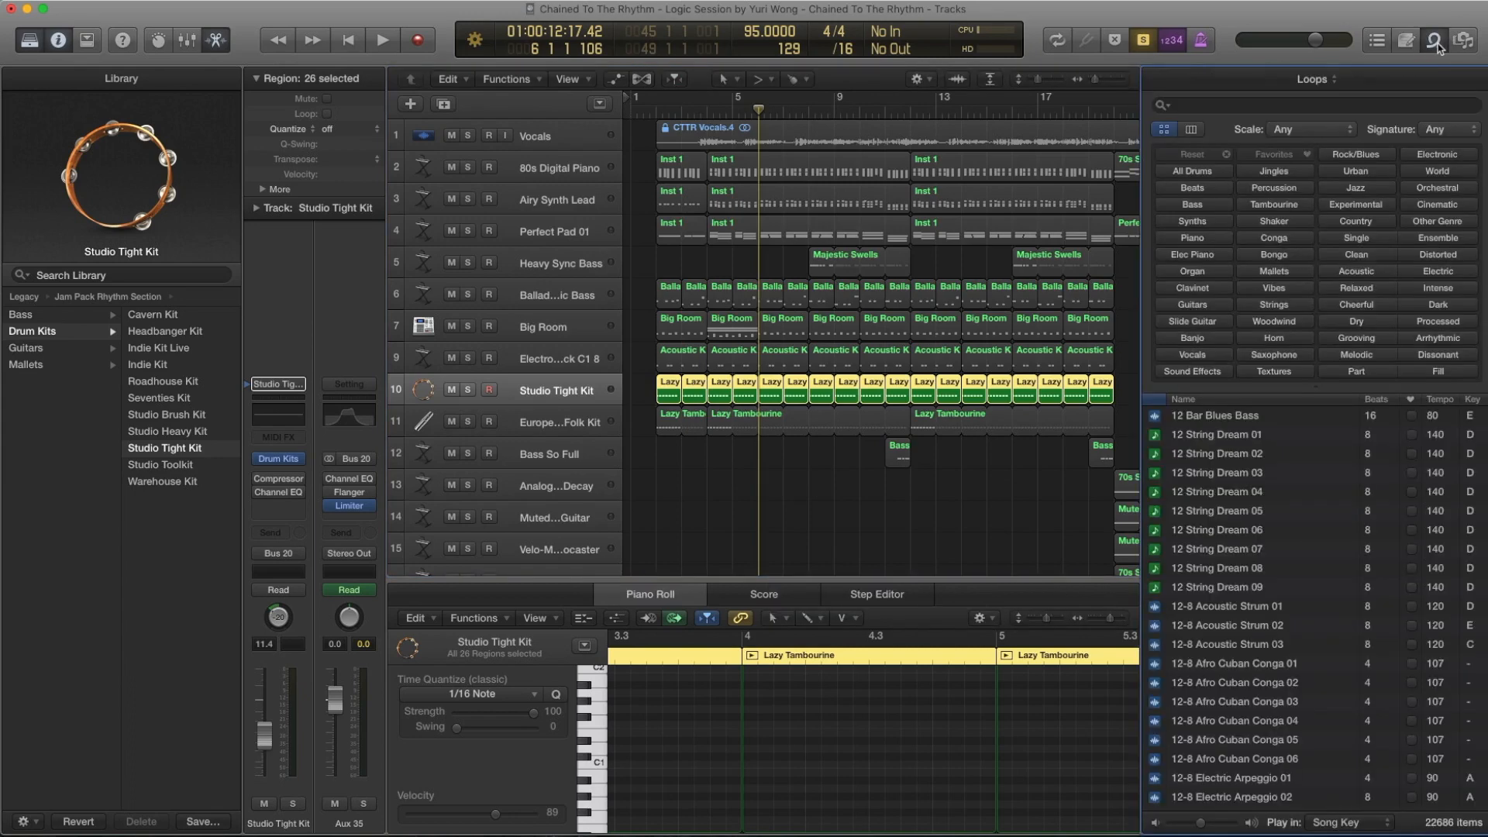
pyautogui.click(1250, 107)
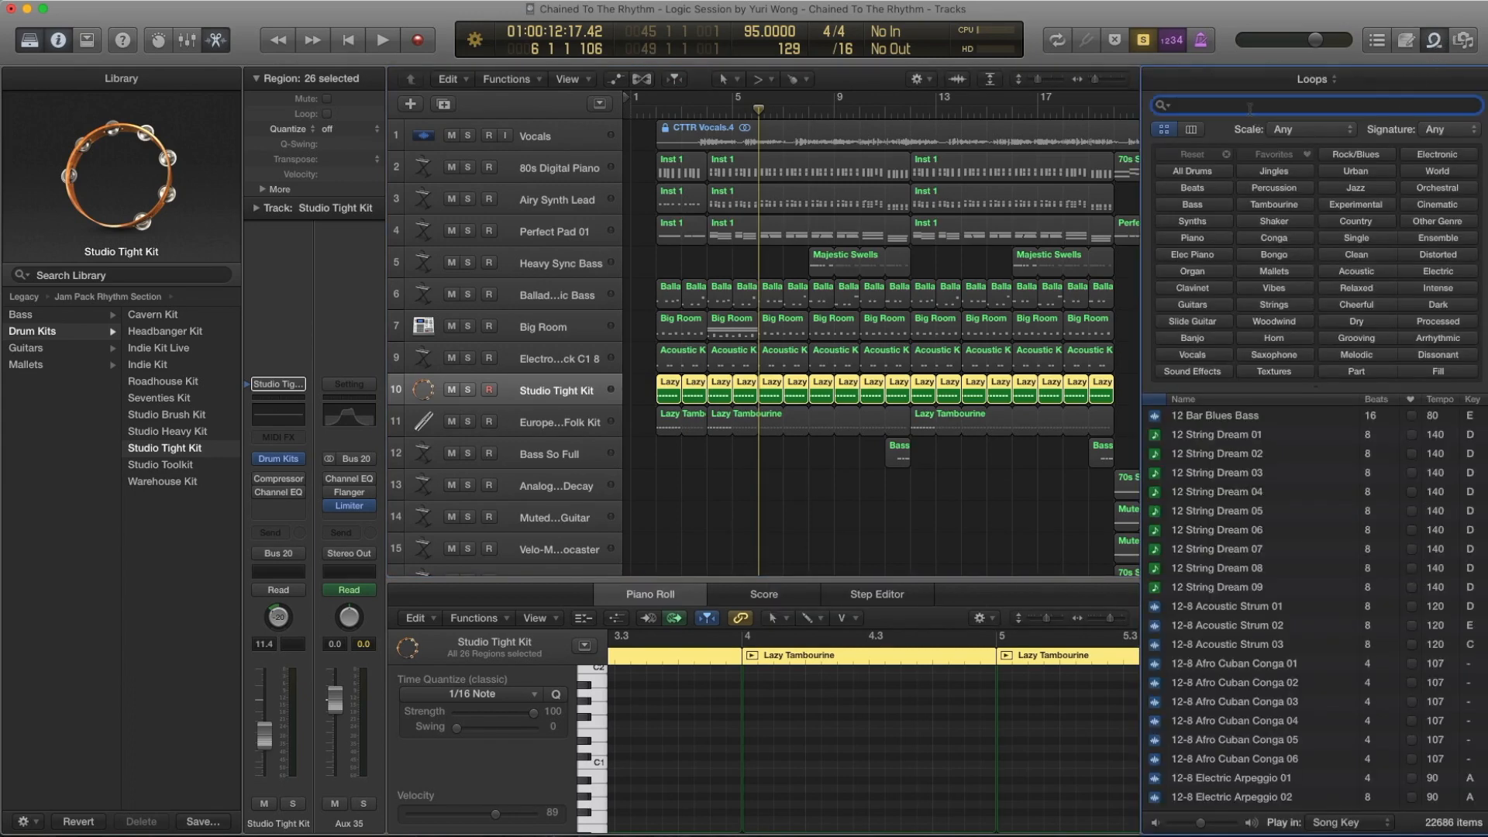
pyautogui.write('tambou')
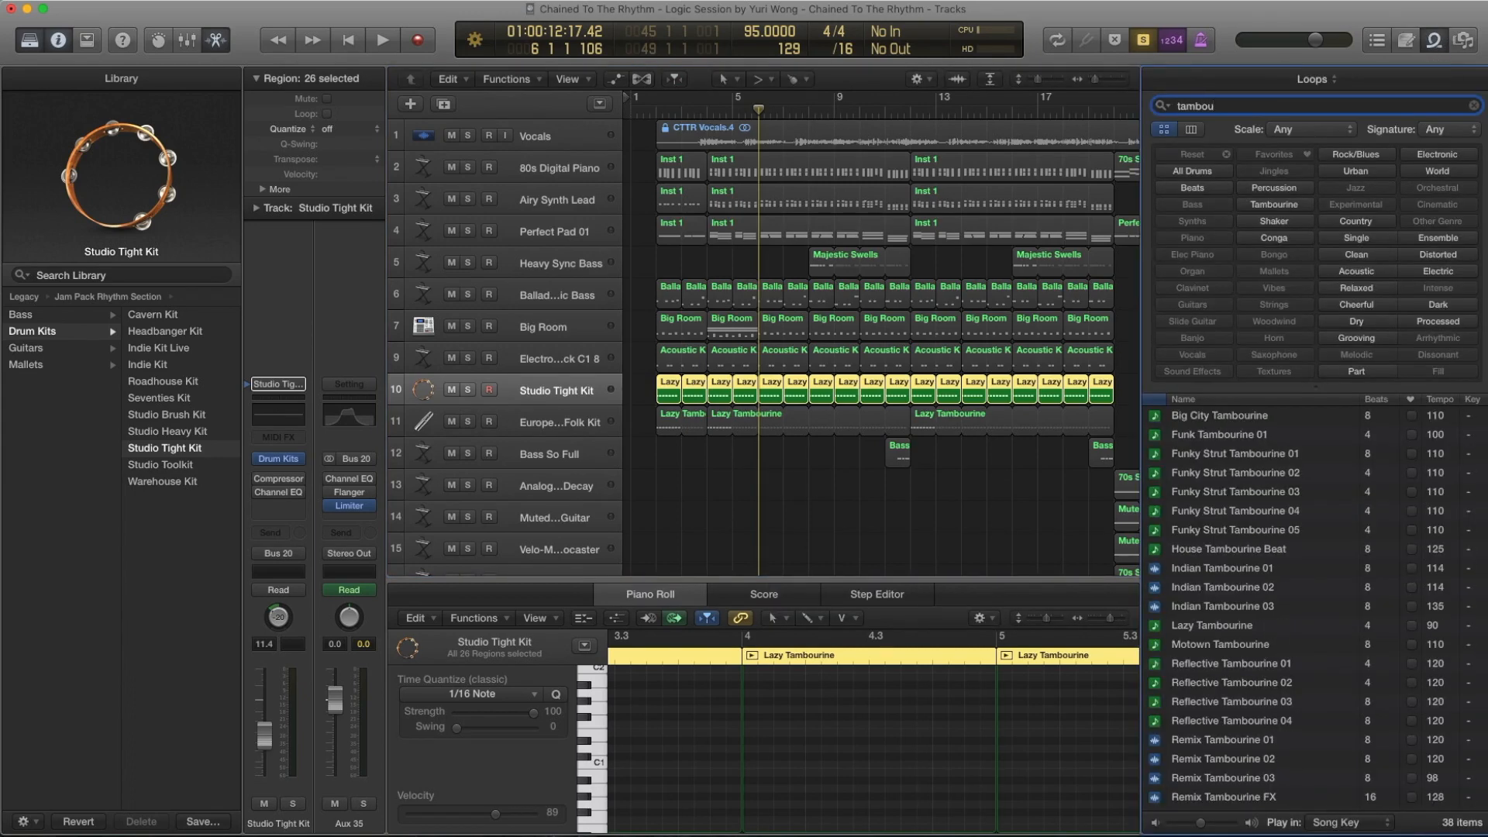
pyautogui.click(1206, 628)
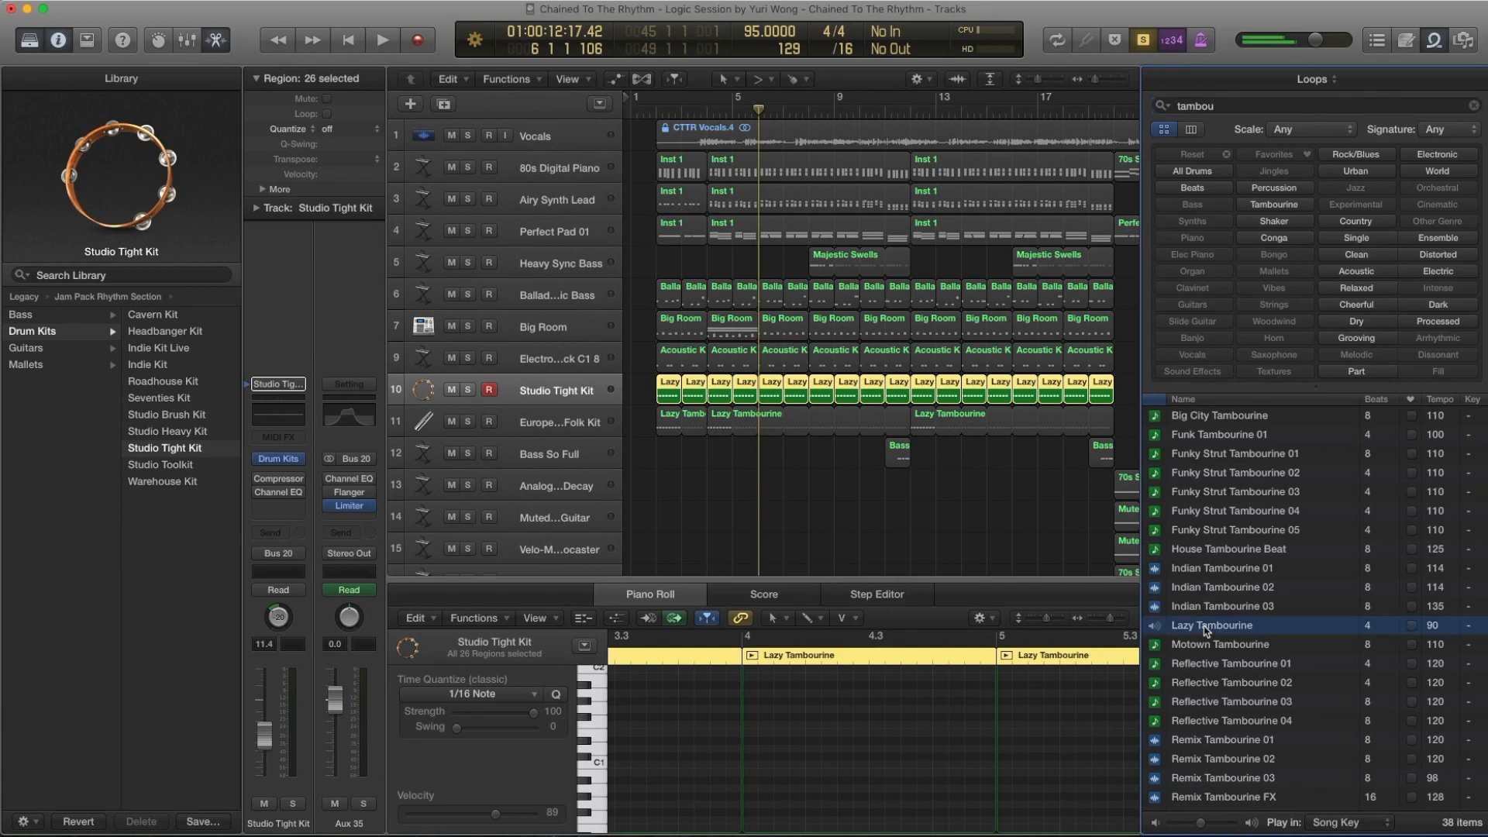
pyautogui.click(1208, 628)
# Play the soloed Studio Tight Kit track from bar 4.
pyautogui.press(',')
pyautogui.press(',')
pyautogui.press('space')
pyautogui.press('space')
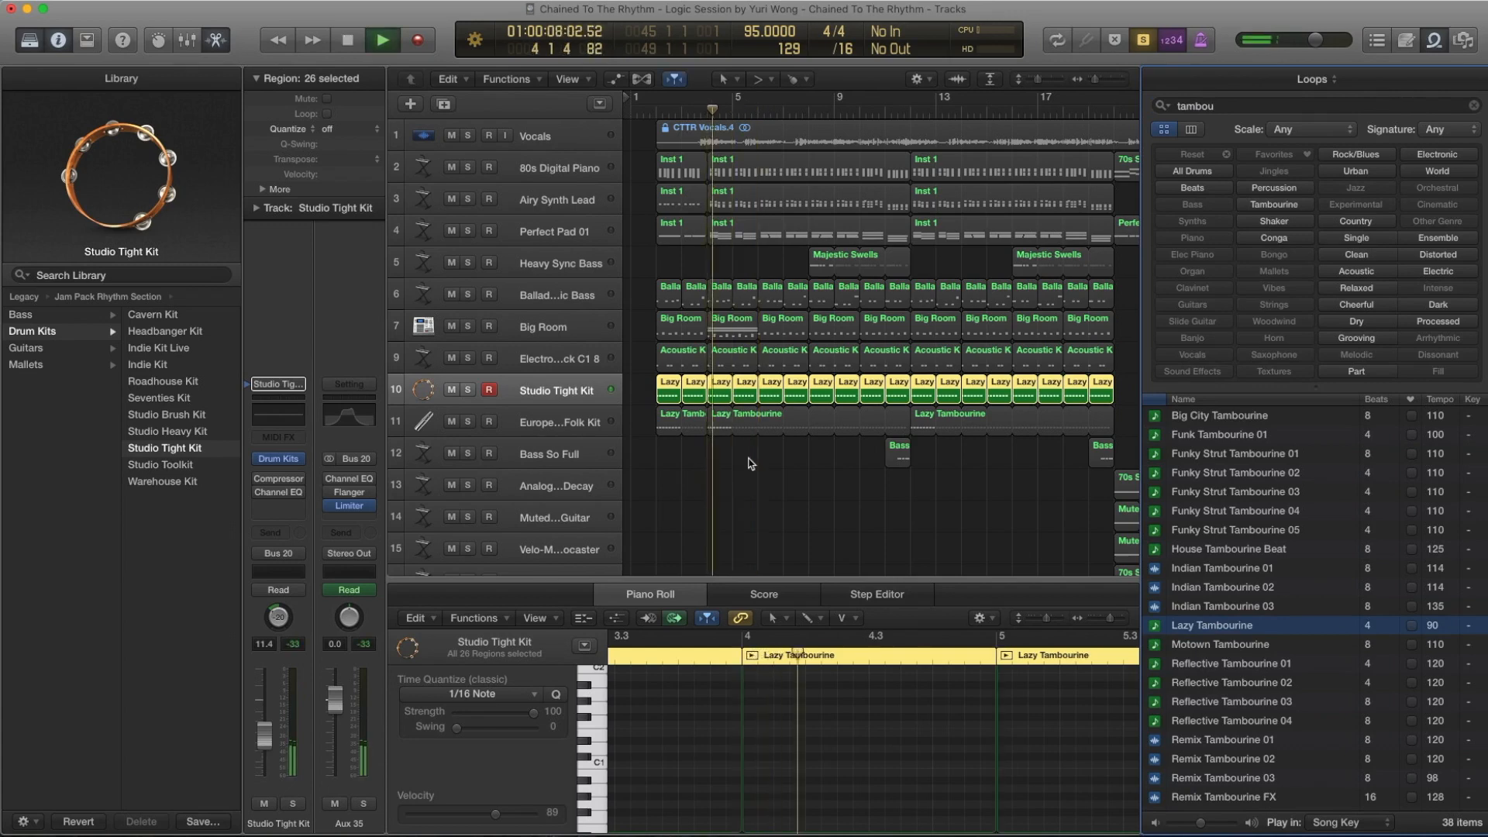
pyautogui.press('space')
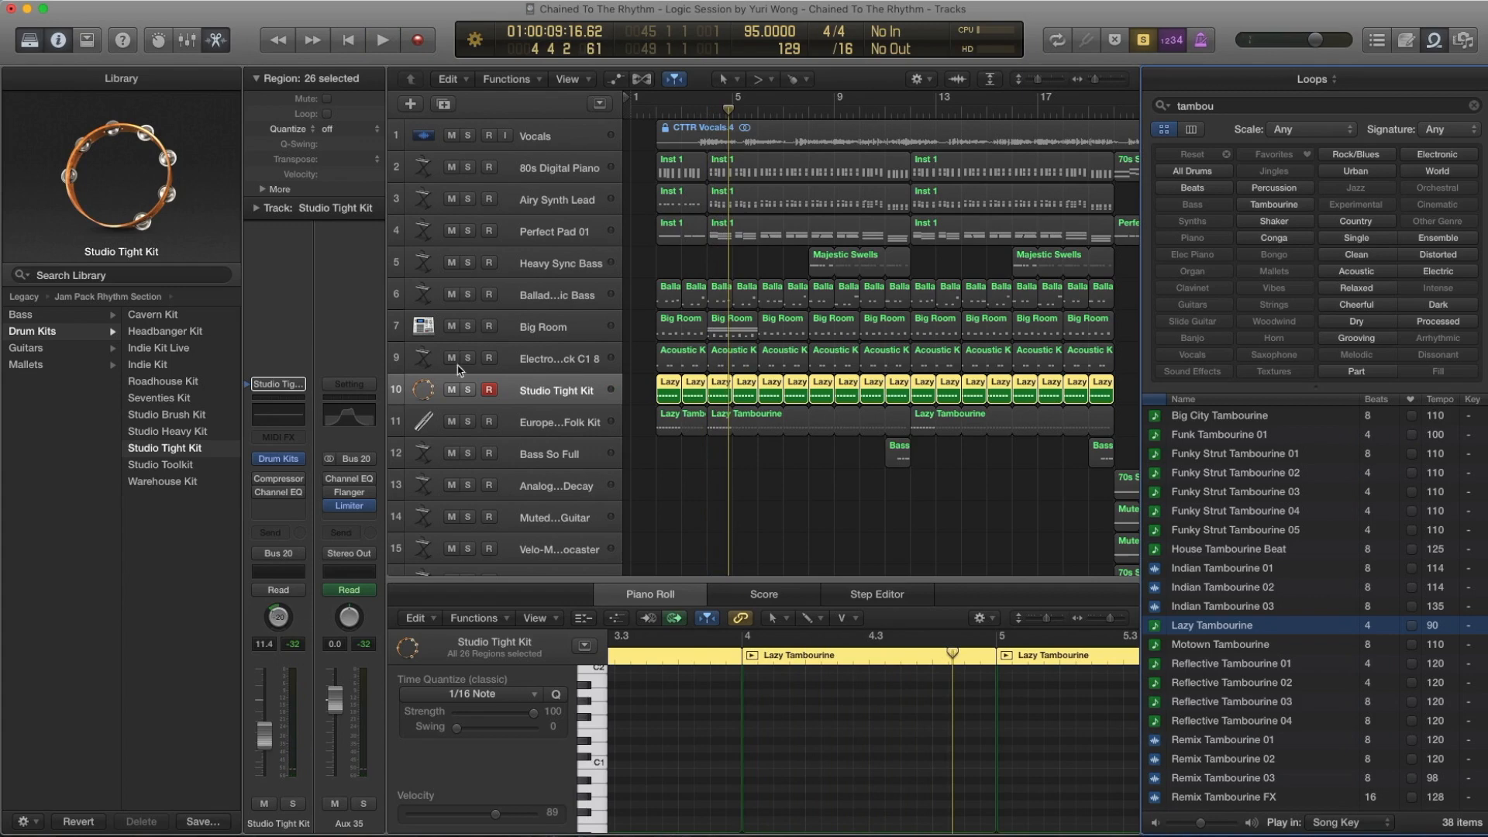
# Select the European Folk Kit track, examine its Library location under Legacy, Jam Pack World Music, Drum Kits, and close the loop browser.
pyautogui.click(542, 419)
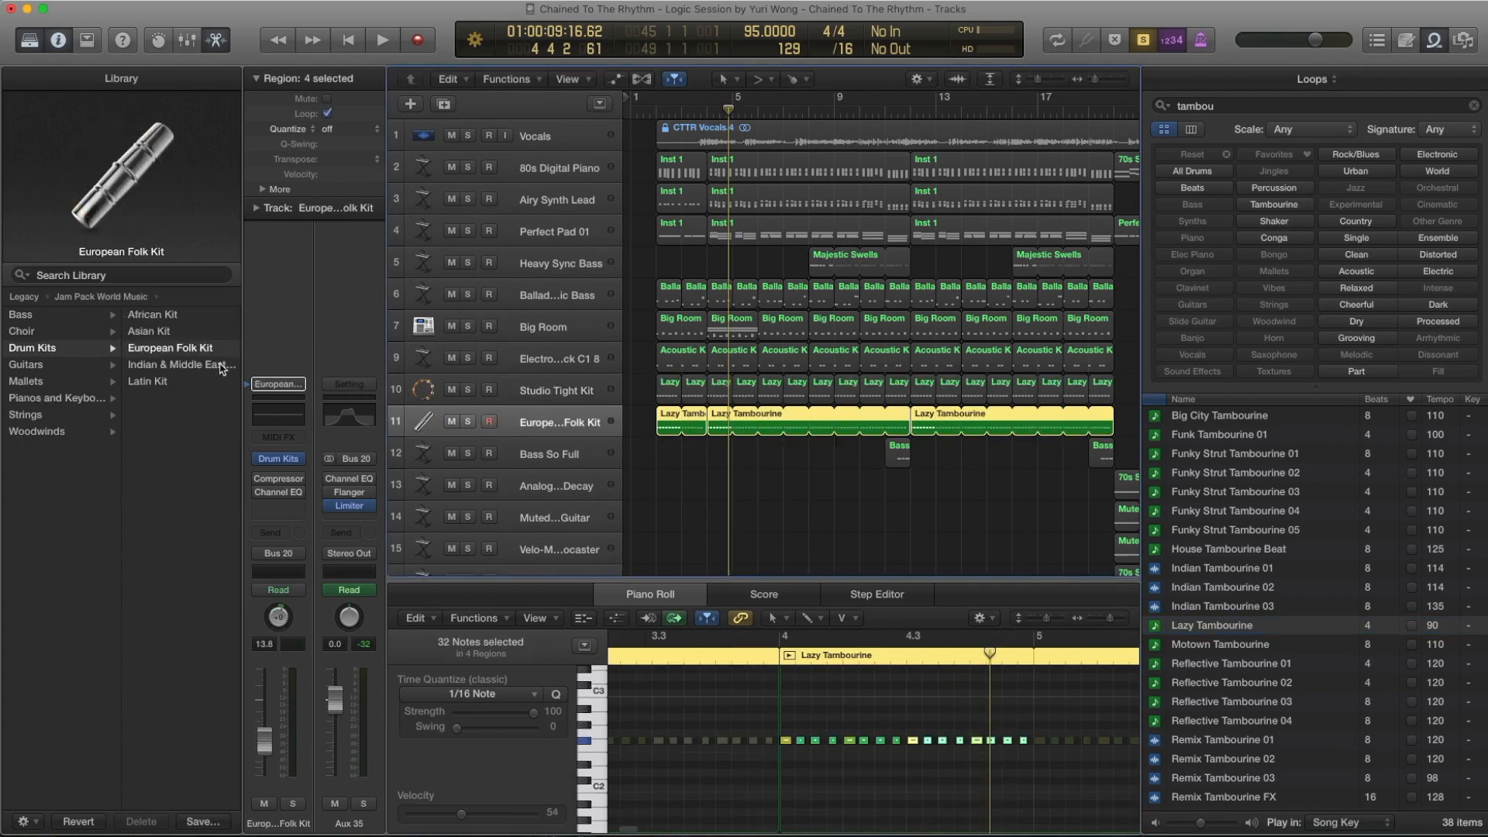
pyautogui.hscroll(-3, 153, 366)
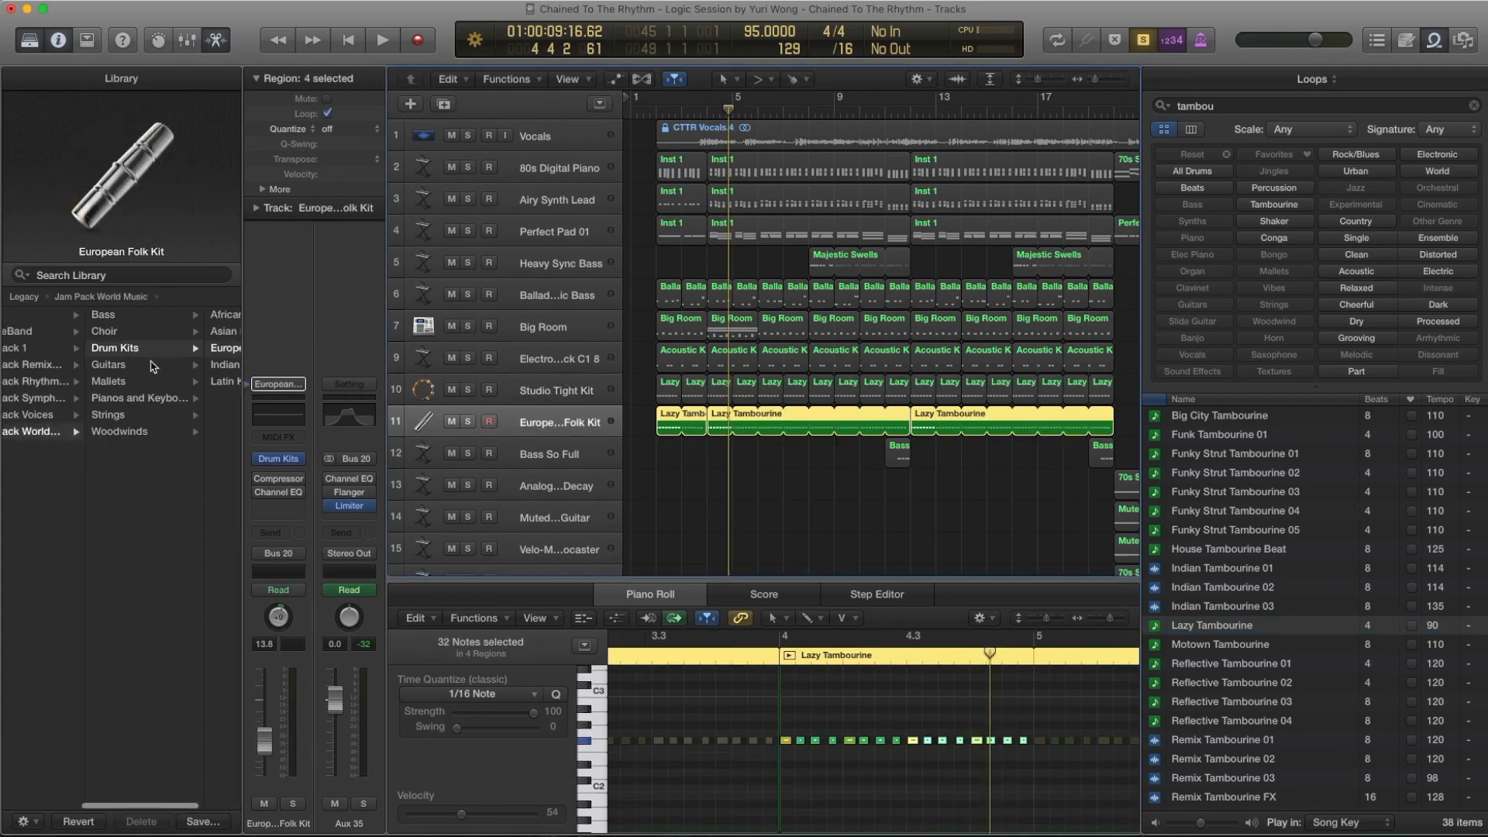
pyautogui.hscroll(-5, 126, 450)
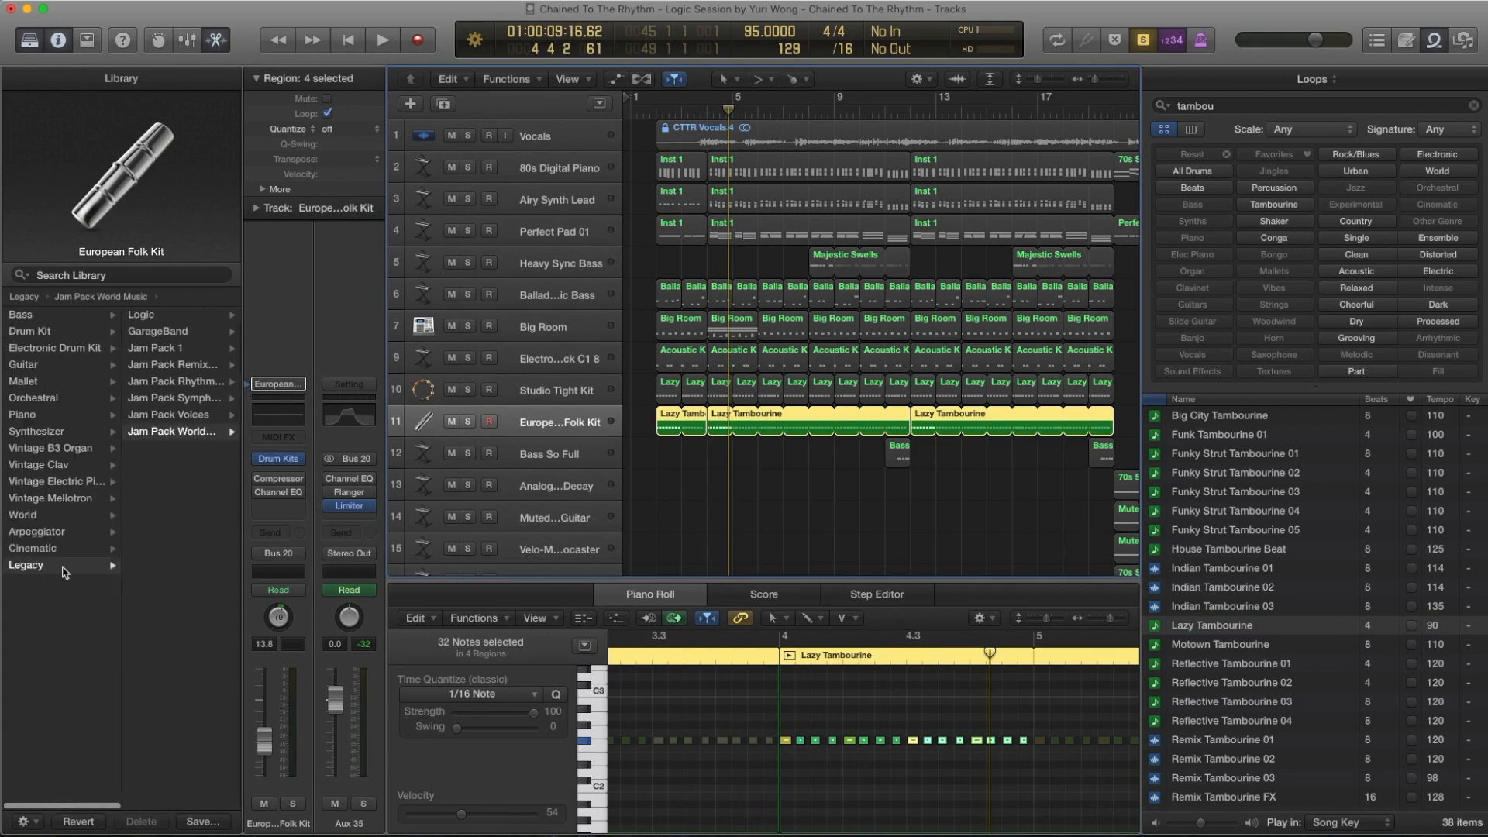
pyautogui.hscroll(5, 128, 426)
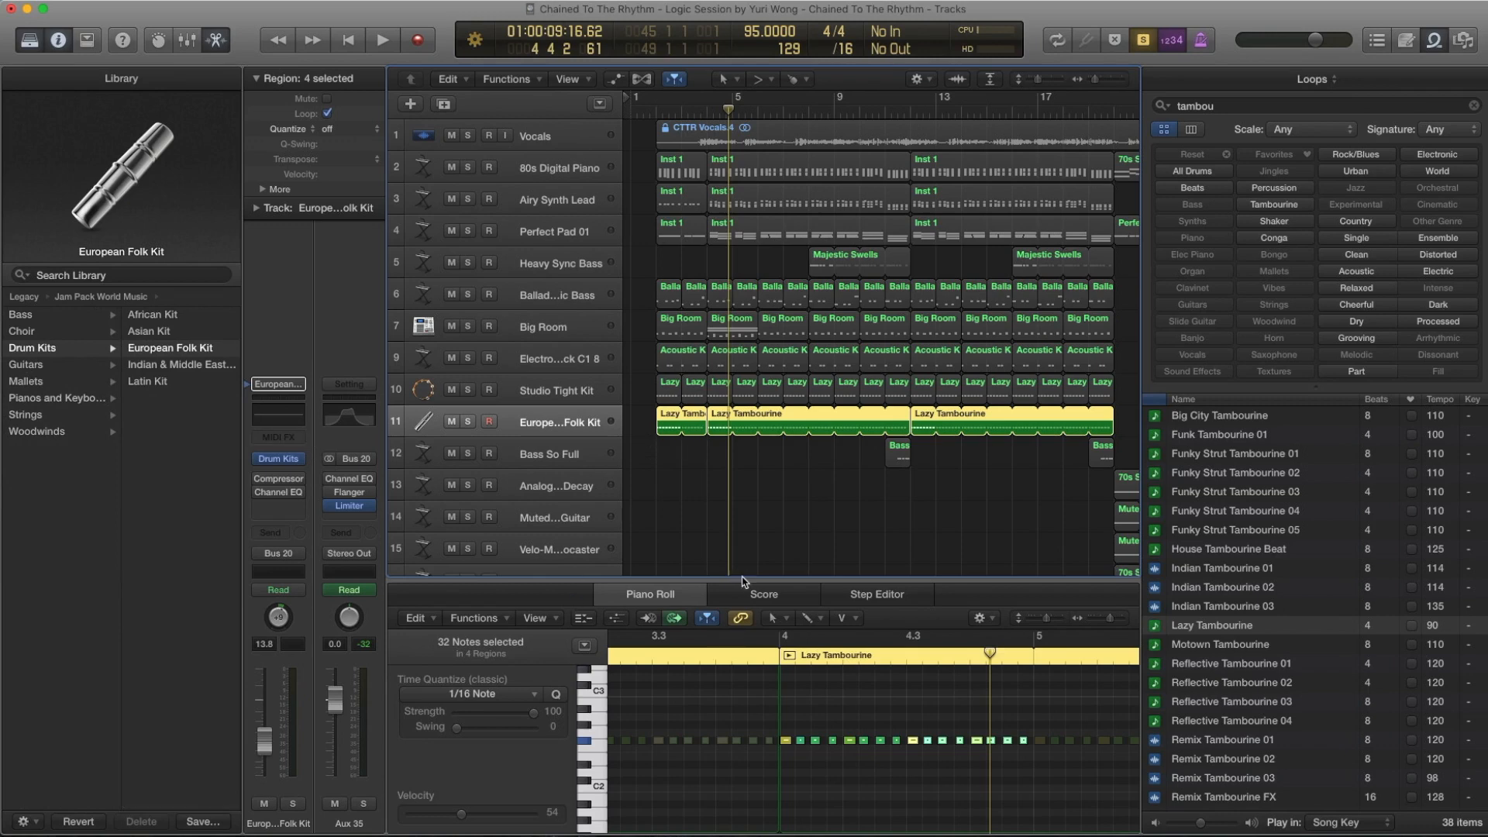
pyautogui.click(1434, 39)
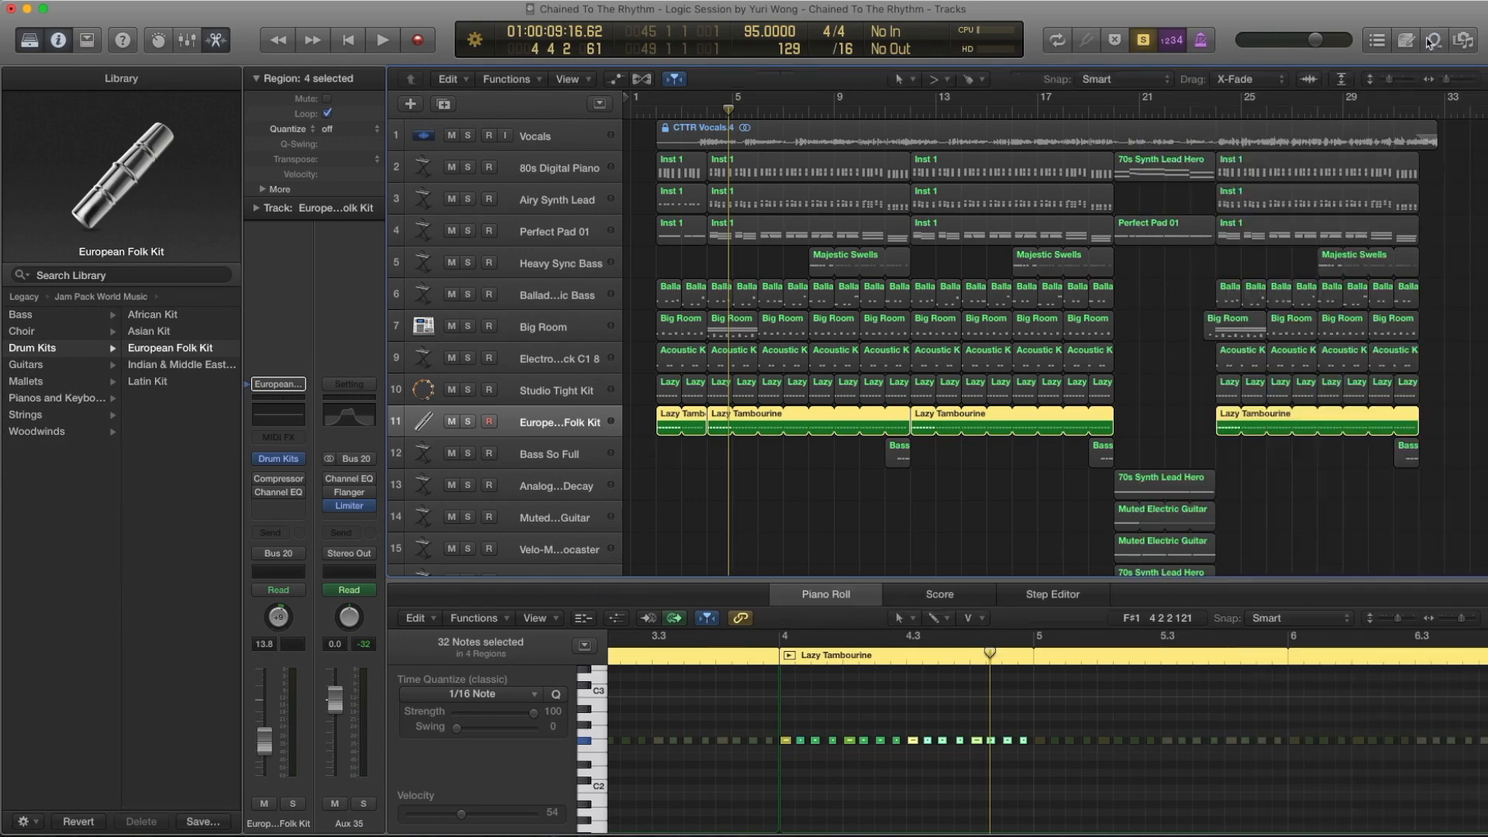
# Play the soloed European Folk Kit track, and play its early regions from bar 4 together with the early Studio Tight Kit regions.
pyautogui.press('space')
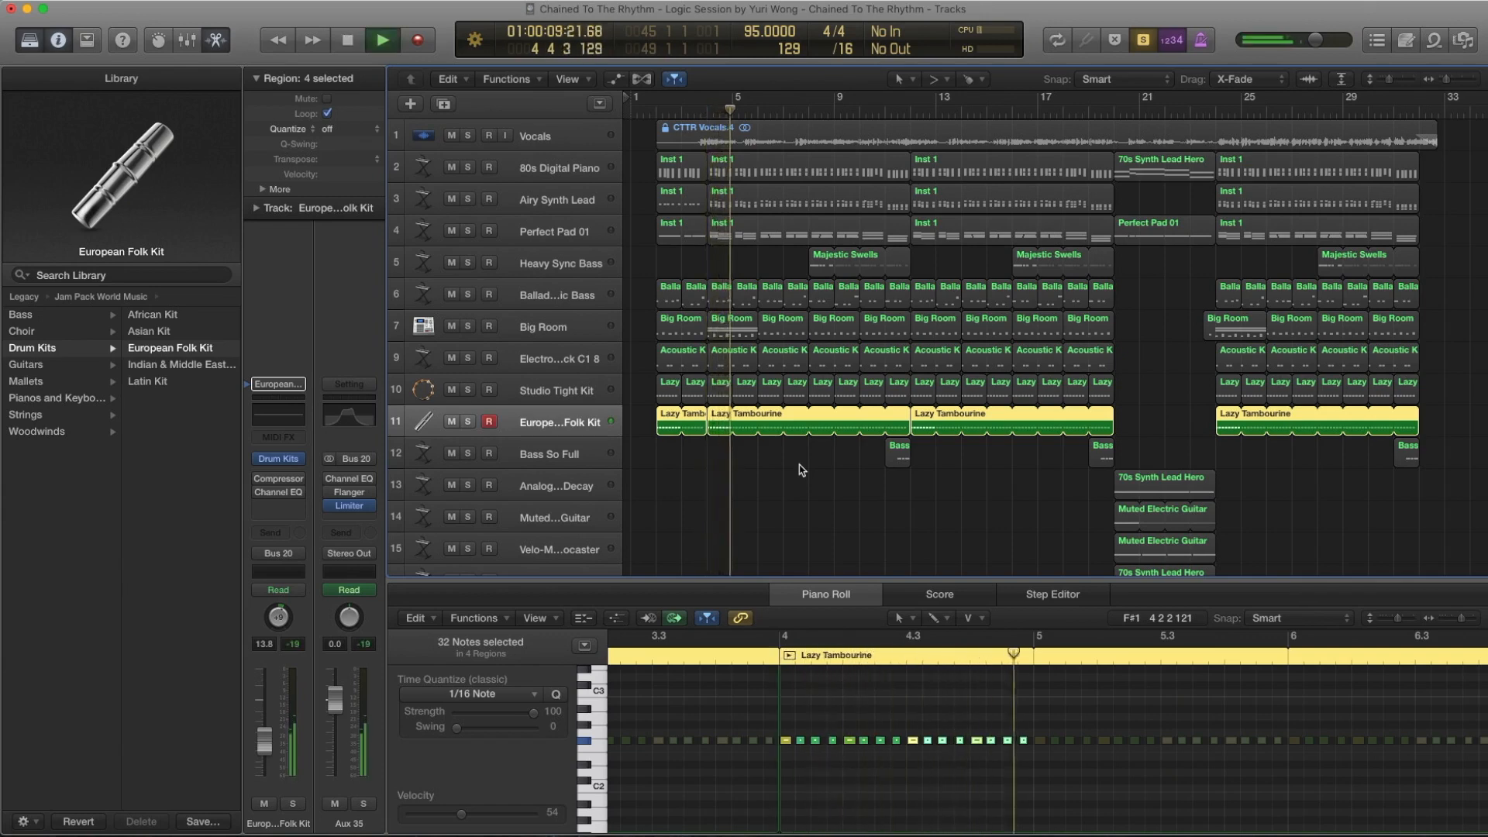
pyautogui.press('space')
pyautogui.moveTo(802, 470); pyautogui.dragTo(662, 390)
pyautogui.press('.')
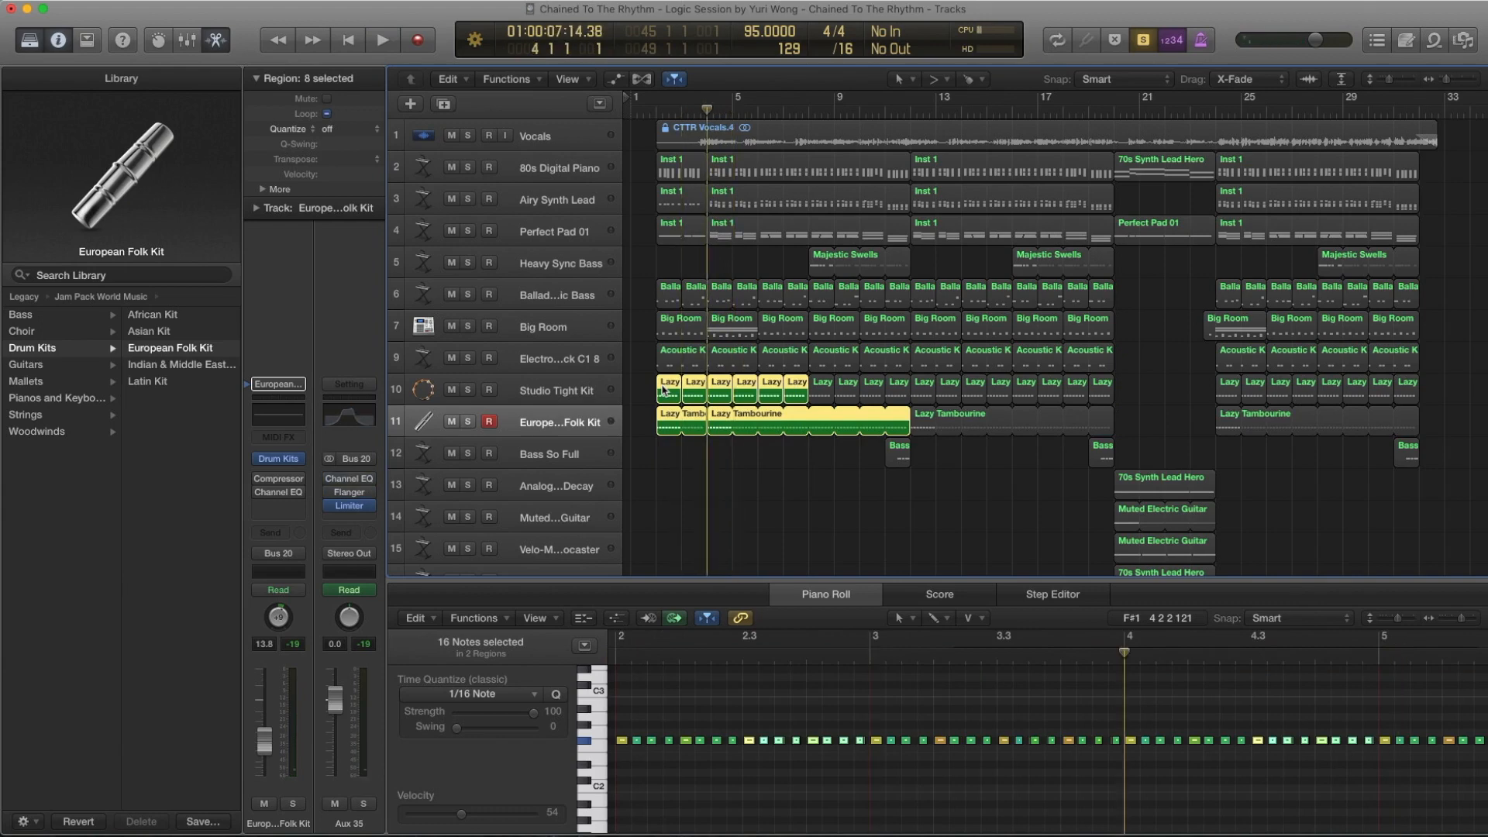
pyautogui.press('space')
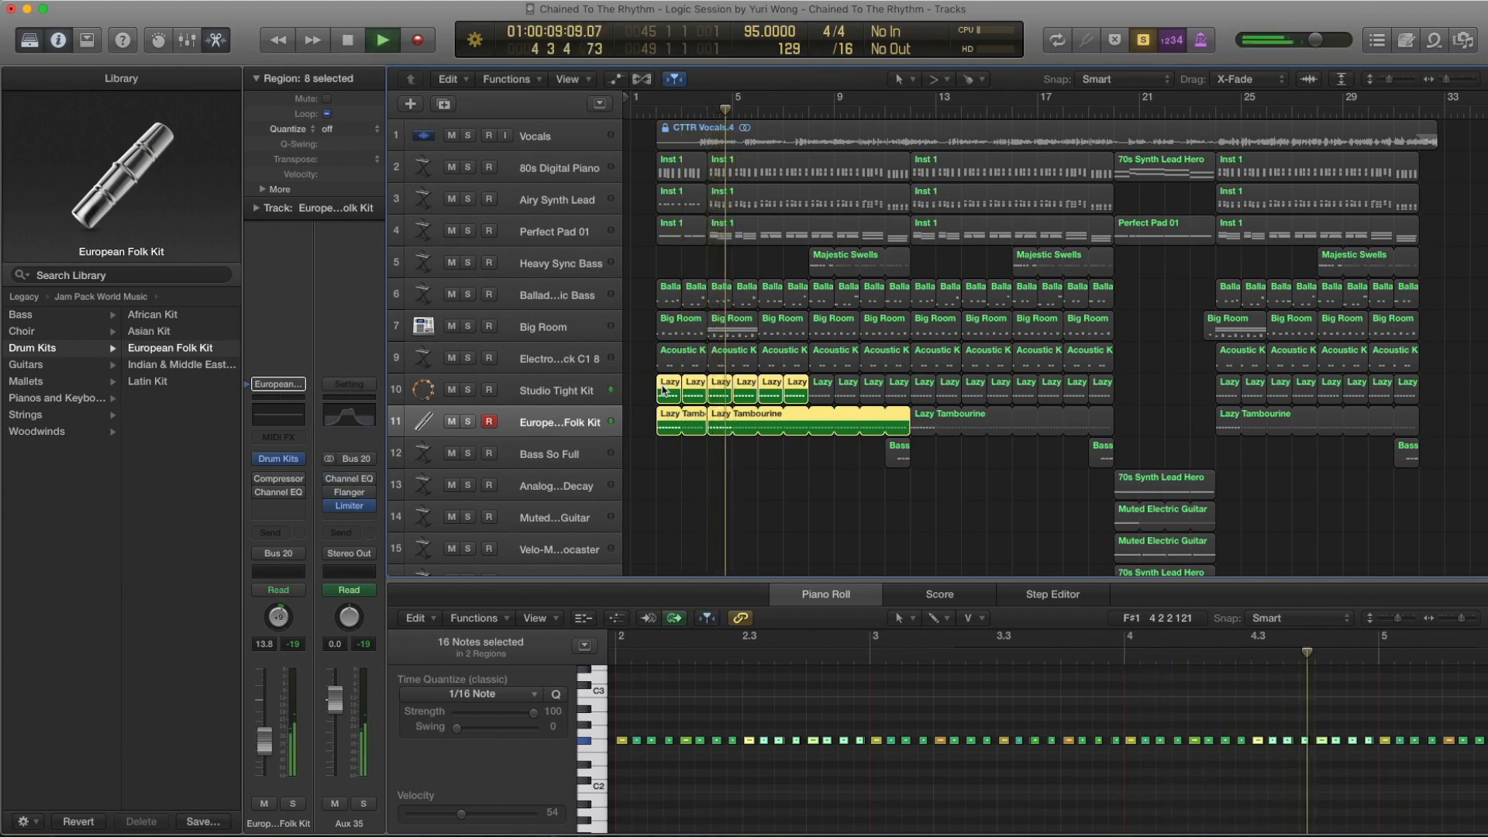
pyautogui.press('space')
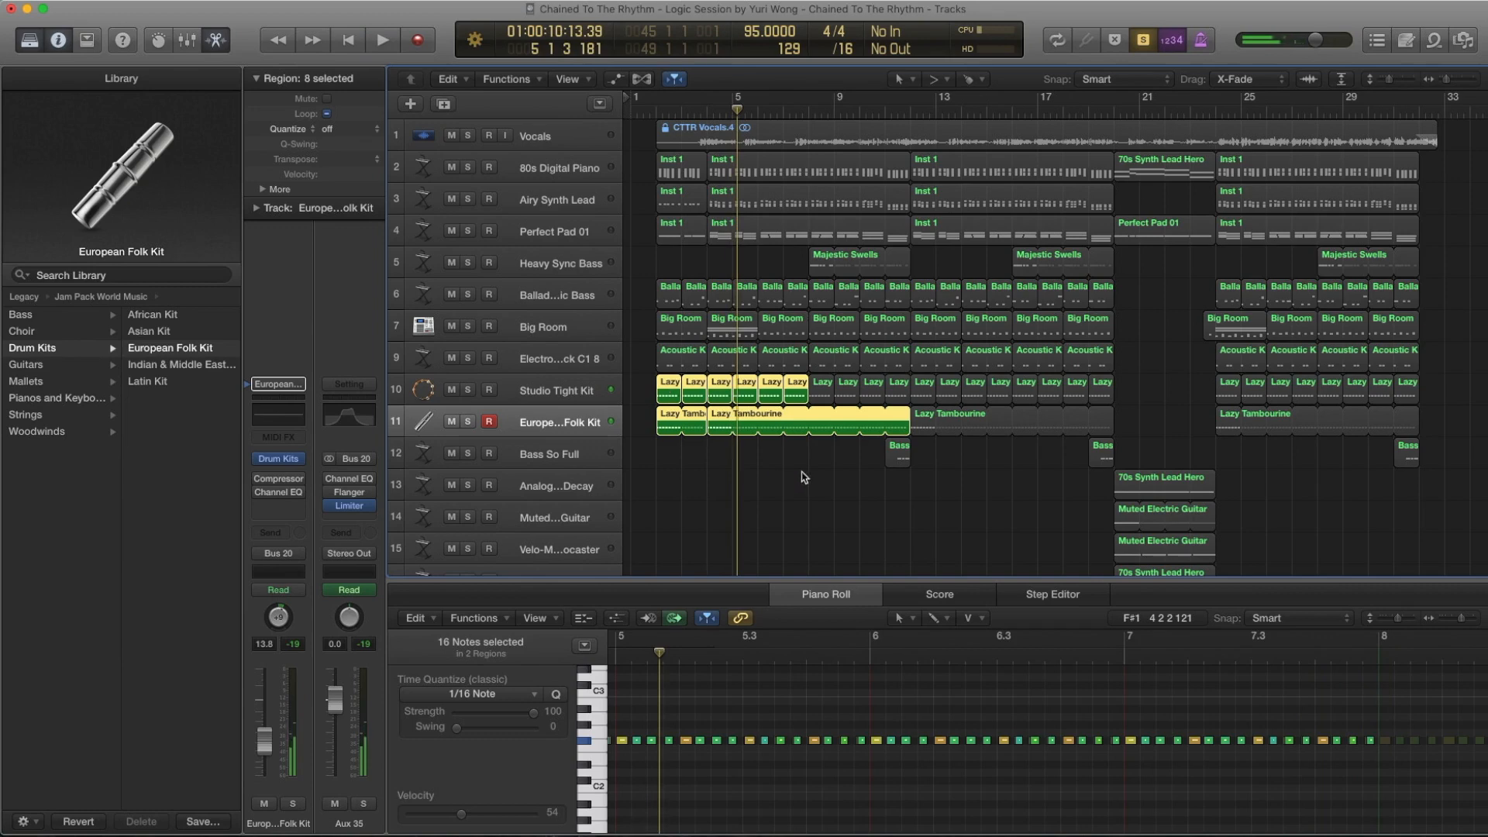
# Select the early regions of all tracks from Ballad Electric Bass down to European Folk Kit and play them from bar 4.
pyautogui.moveTo(803, 476); pyautogui.dragTo(673, 298)
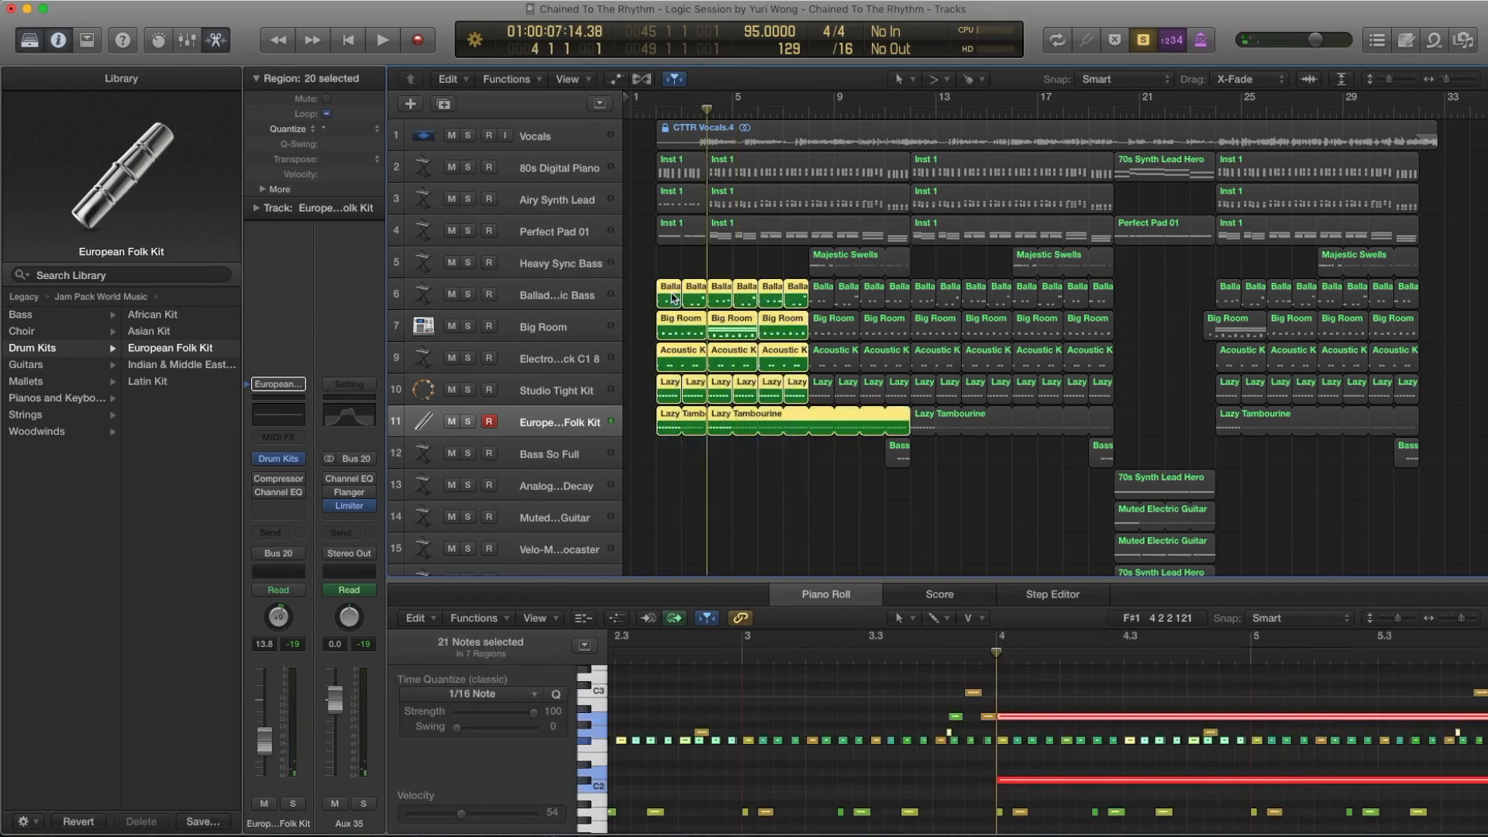
pyautogui.press('space')
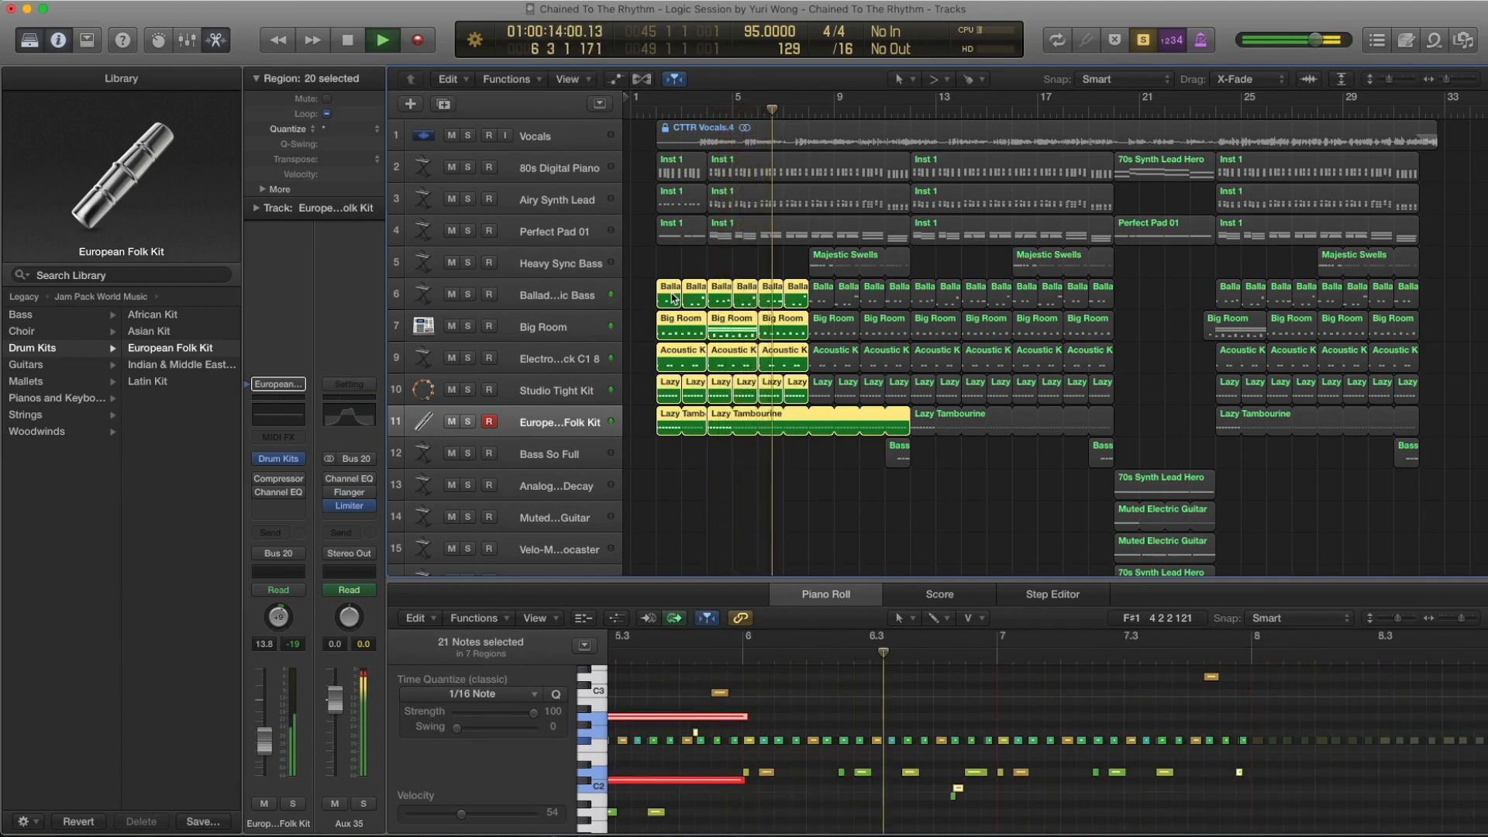
pyautogui.press('space')
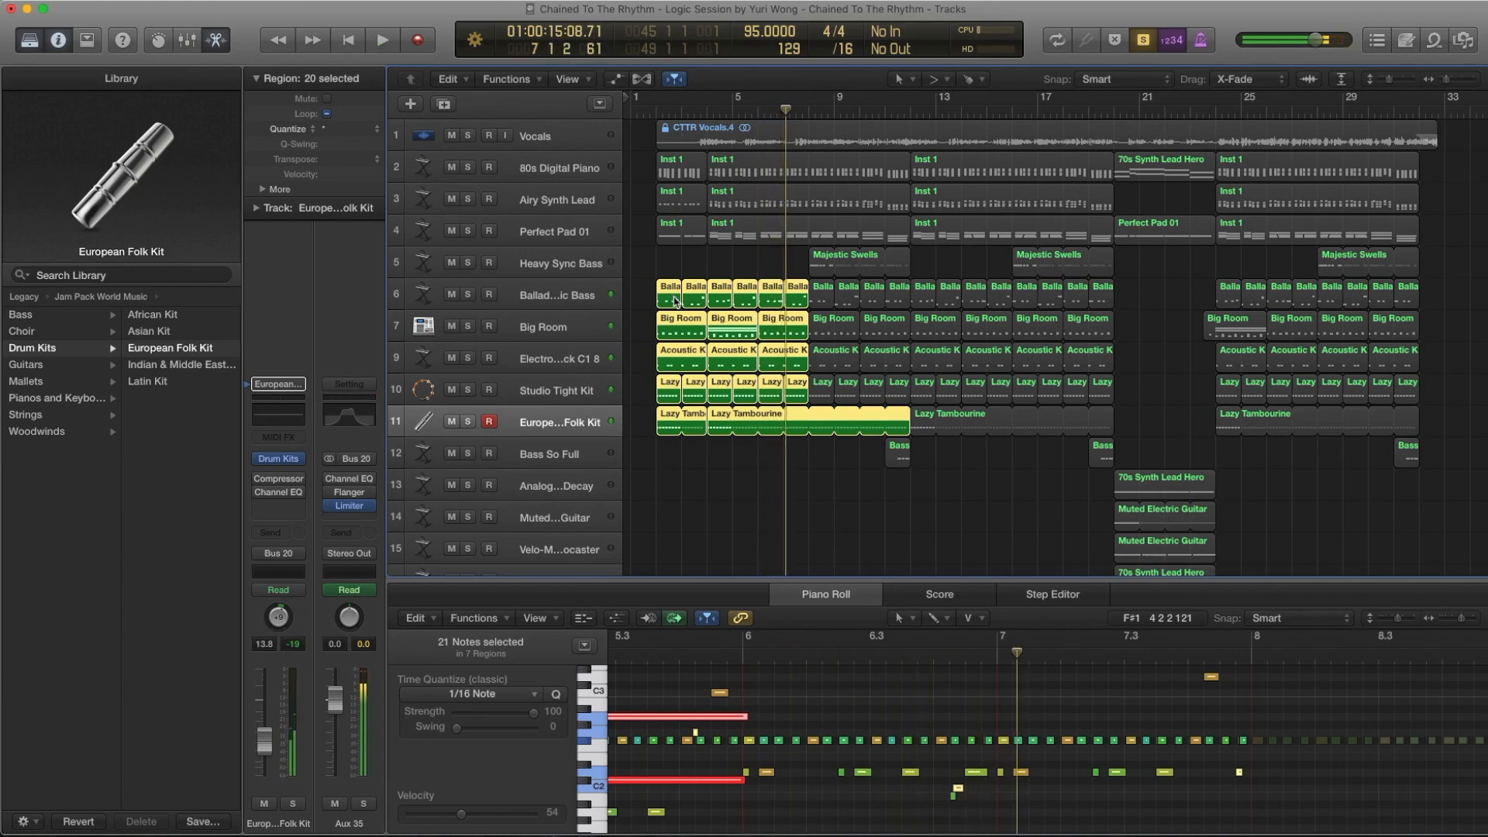
# Select the Heavy Sync Bass track, move the playhead to bar 8 and examine the Majestic Swells region's notes in the Piano Roll.
pyautogui.doubleClick(789, 579)
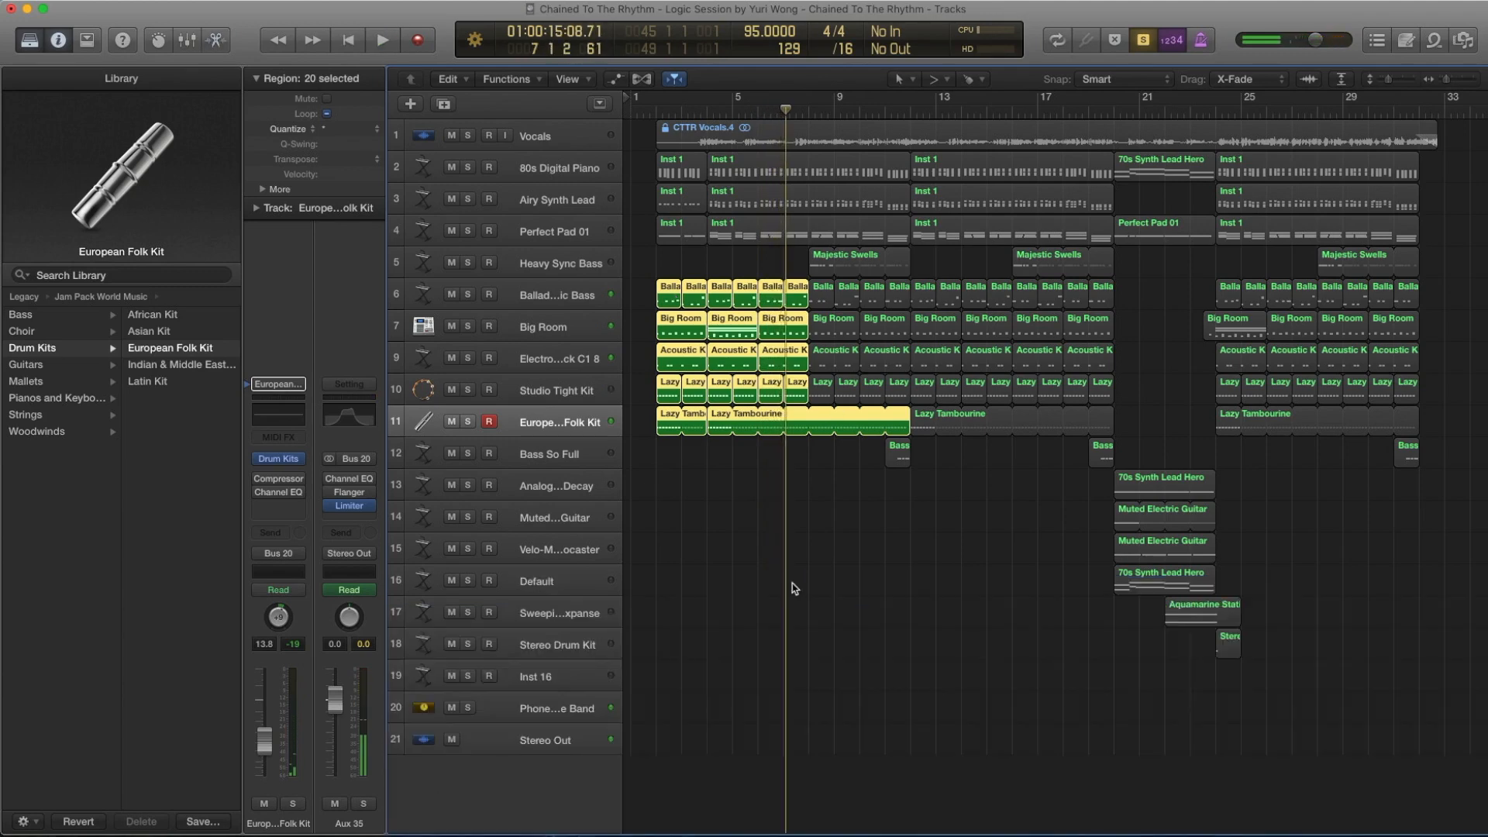
pyautogui.click(573, 256)
pyautogui.press('.')
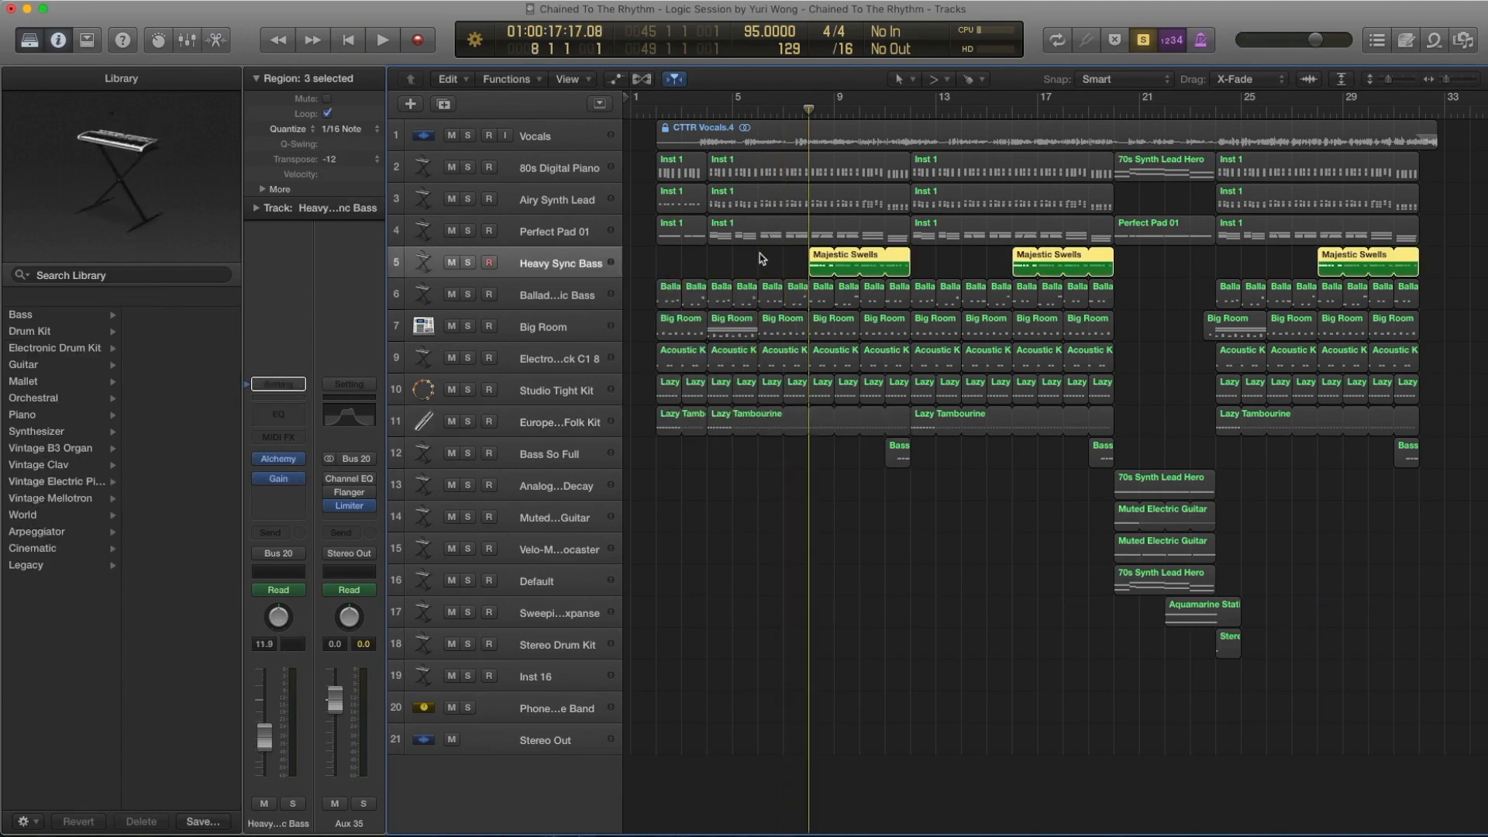
pyautogui.doubleClick(824, 267)
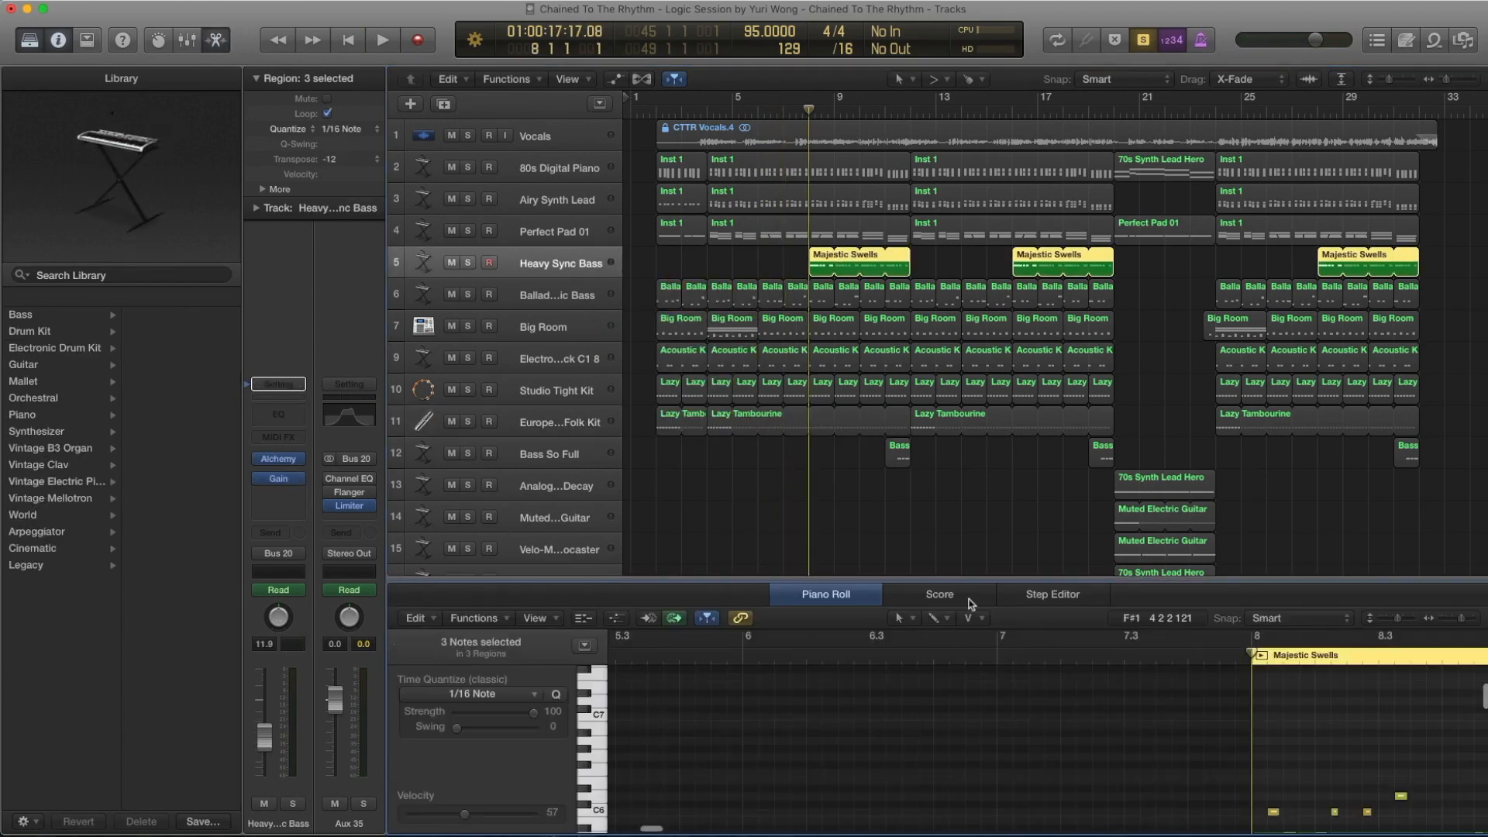
pyautogui.hscroll(4, 1101, 698)
pyautogui.scroll(-2, 1121, 701)
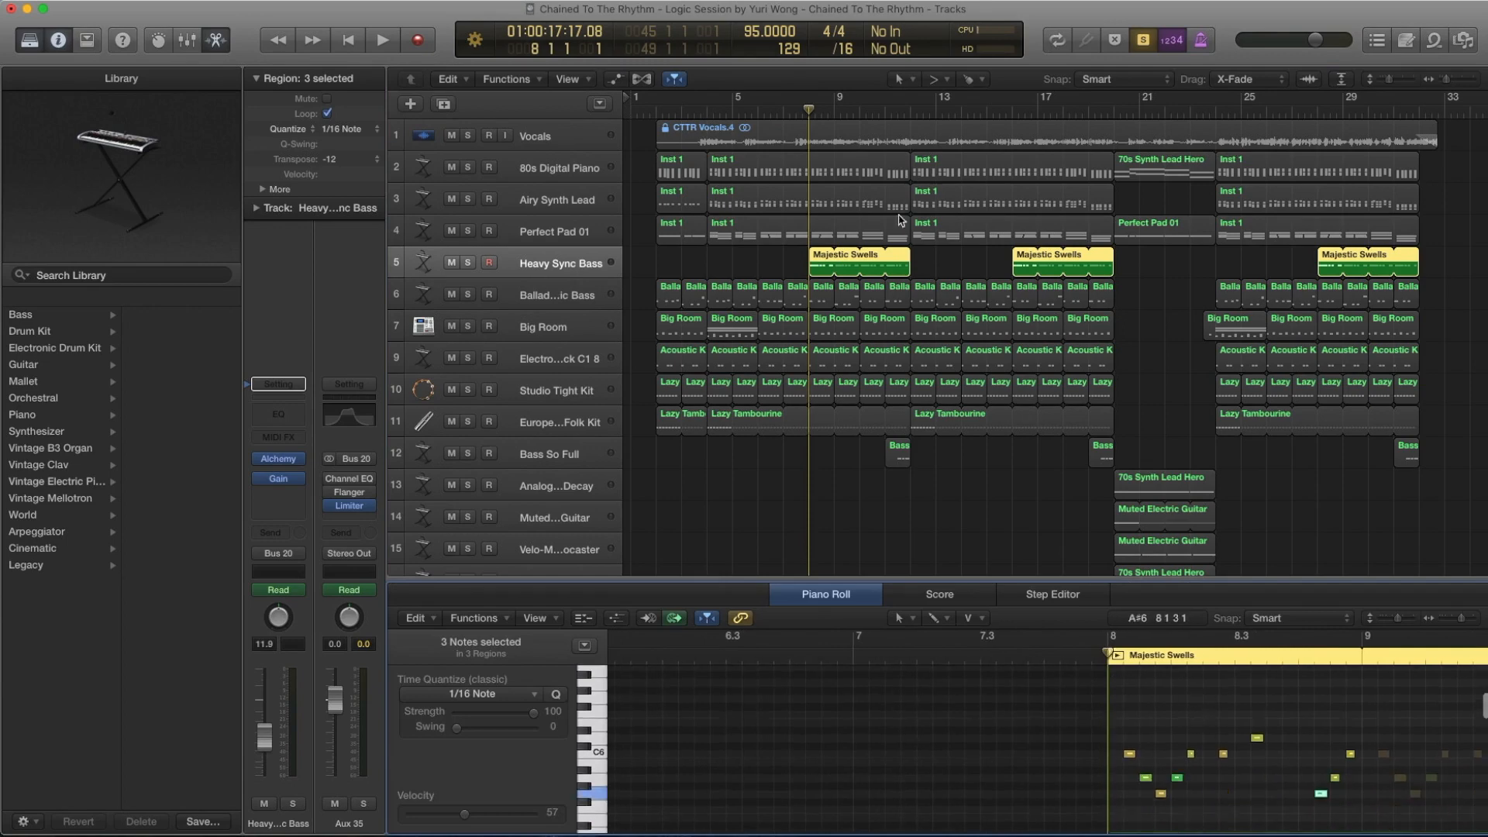
pyautogui.moveTo(906, 256)
pyautogui.mouseDown()
pyautogui.moveTo(825, 256)
pyautogui.moveTo(904, 251)
pyautogui.mouseUp()
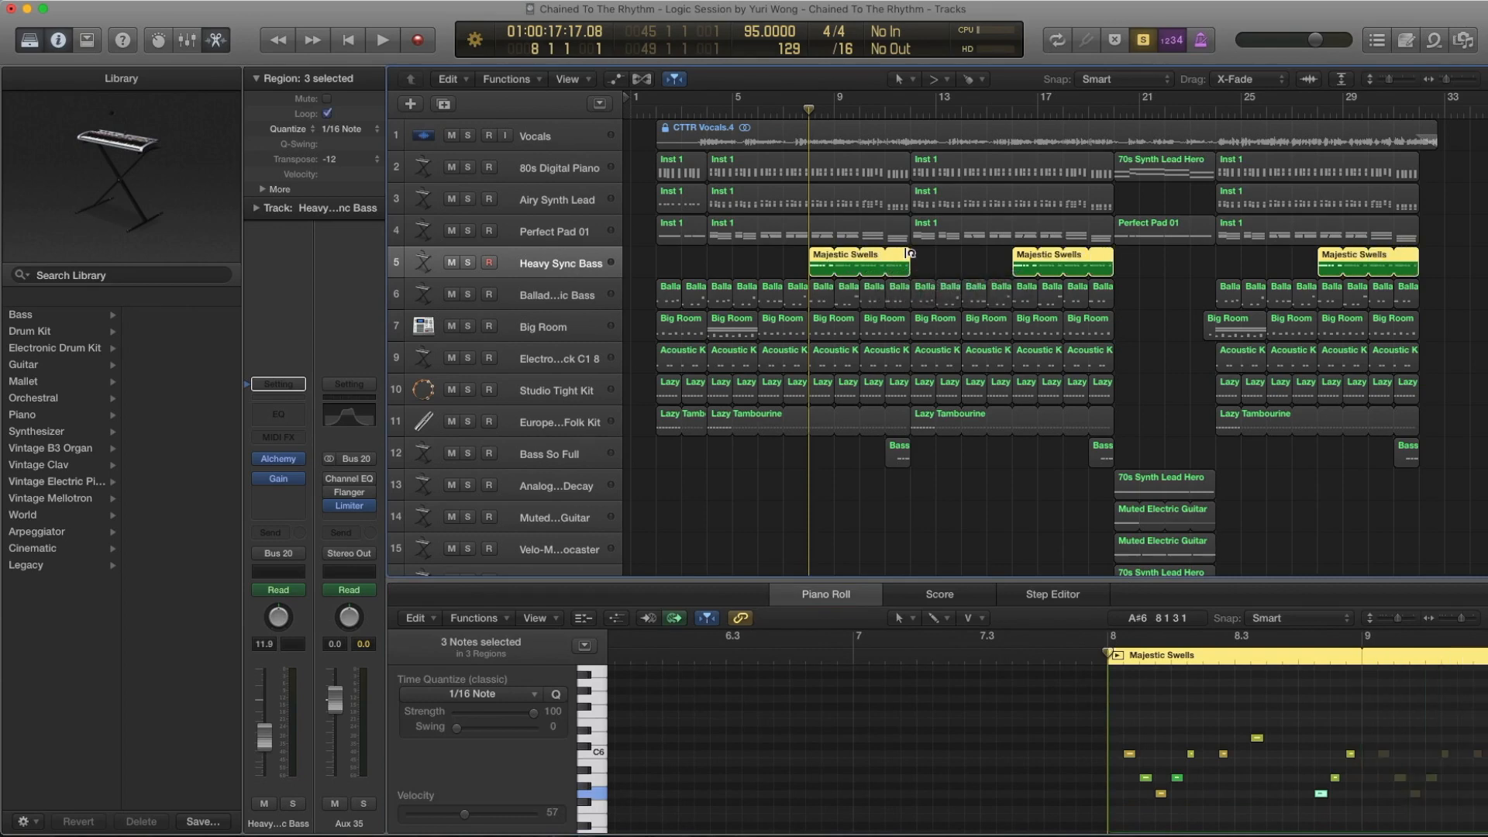
pyautogui.hscroll(3, 1000, 725)
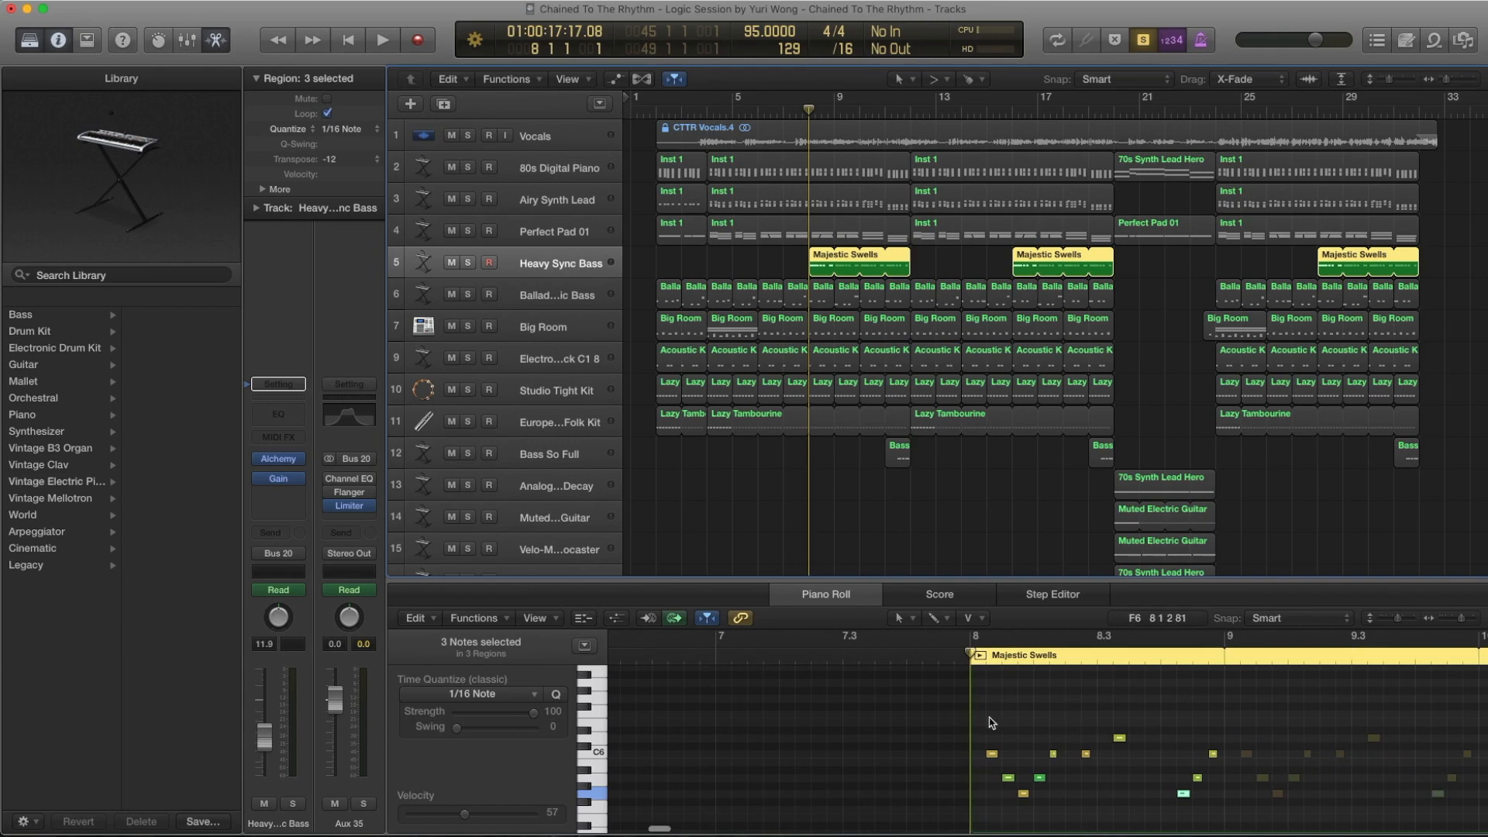
# Select the opening notes of the bar 8 Majestic Swells region and play the soloed Heavy Sync Bass track.
pyautogui.moveTo(989, 720); pyautogui.dragTo(1136, 800)
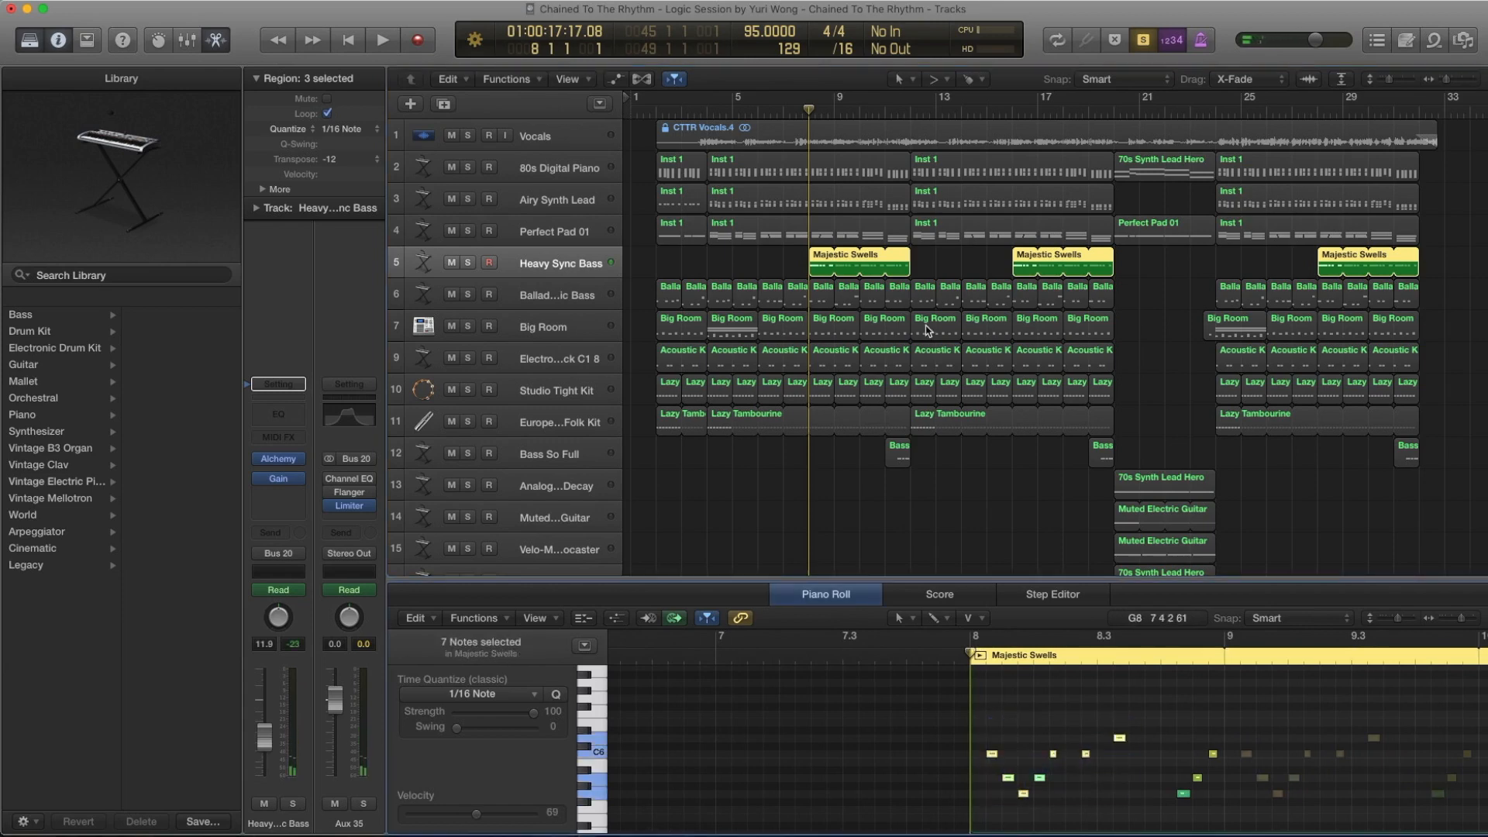
pyautogui.press('space')
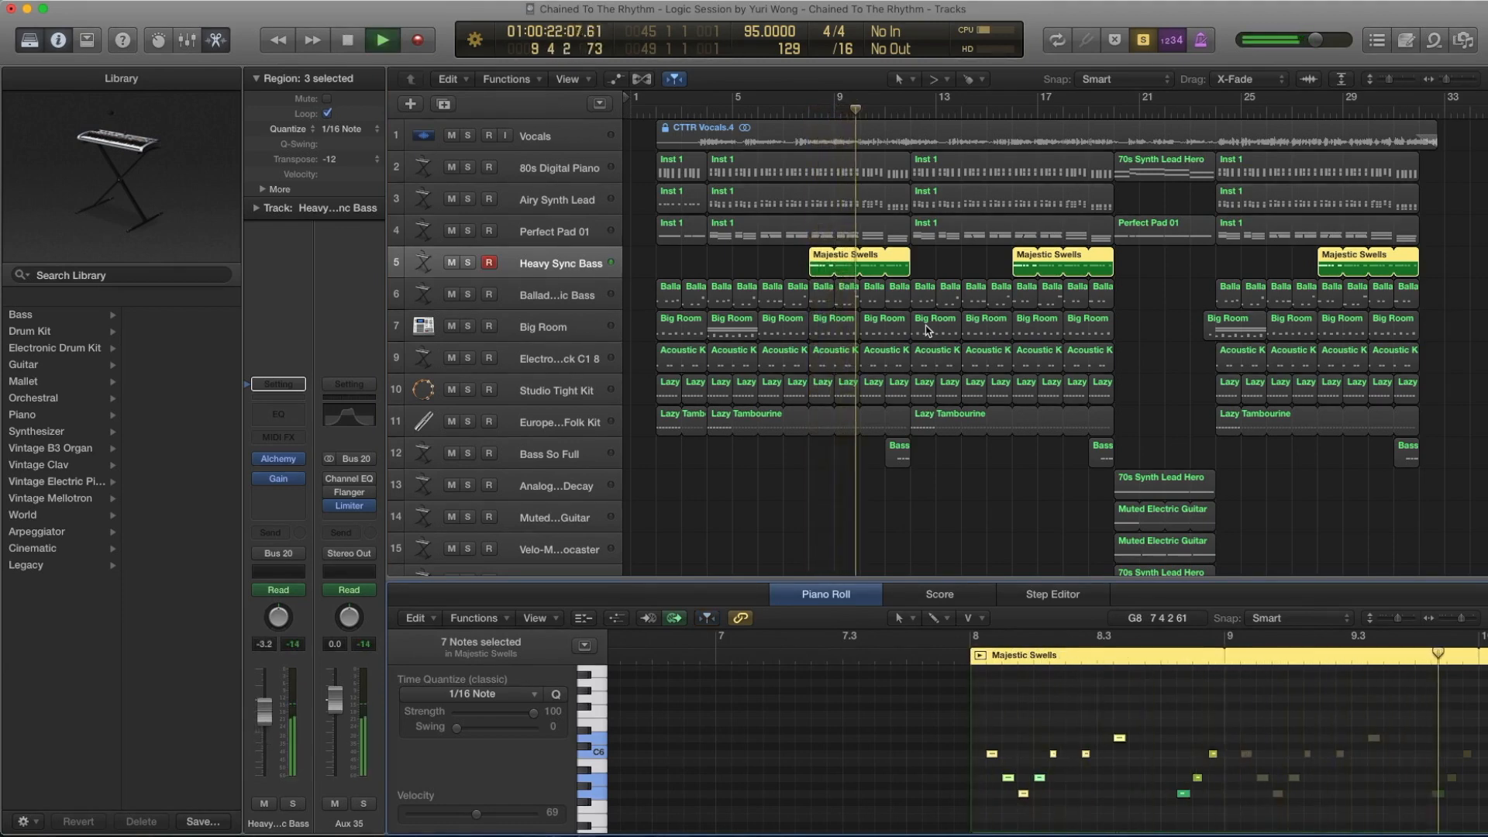
pyautogui.press('space')
# Show the track automation to examine the Heavy Sync Bass volume curve over the Majestic Swells regions, and hide it again.
pyautogui.press('a')
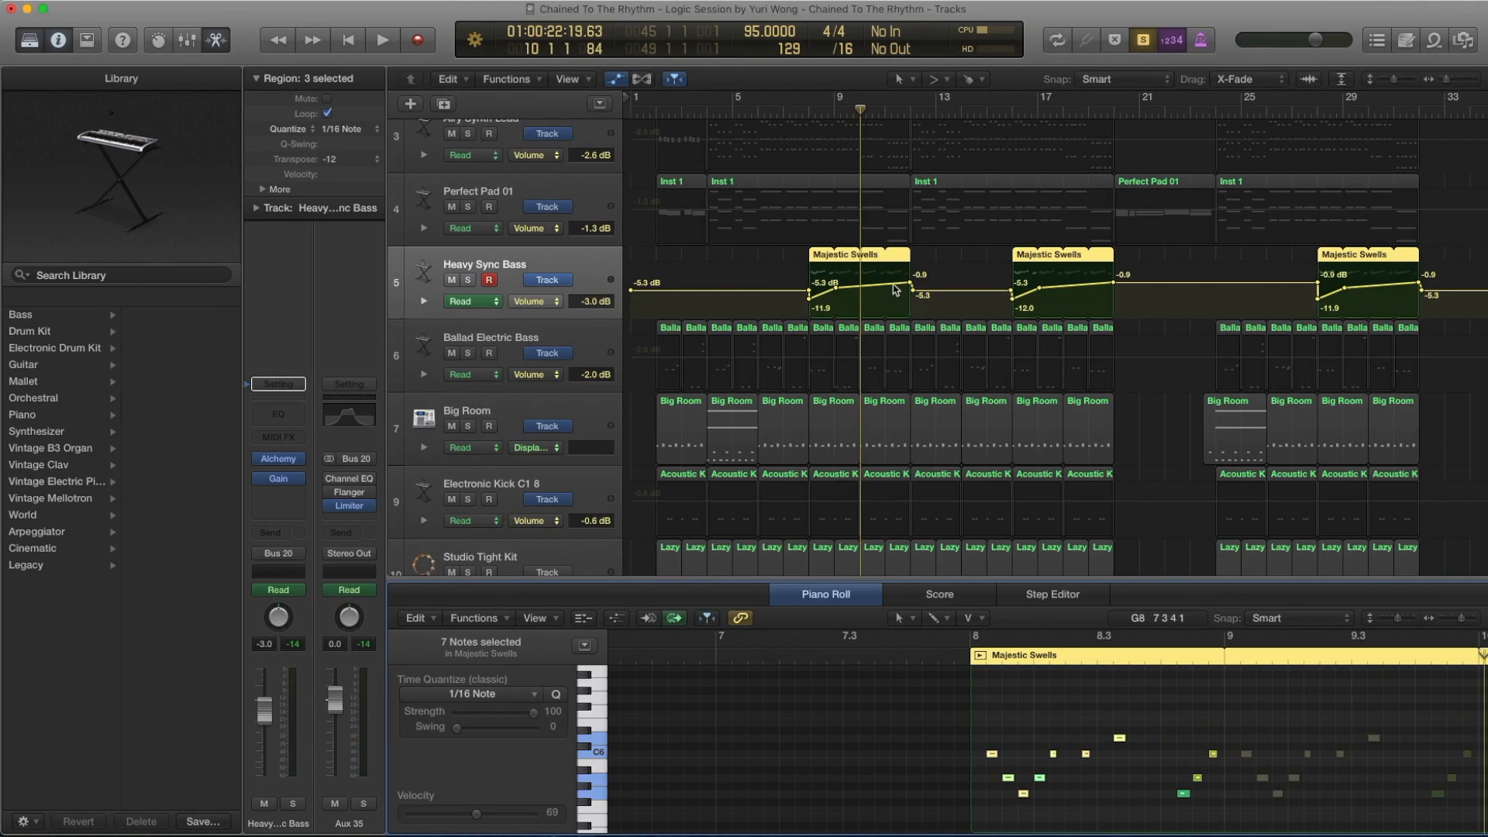
pyautogui.press('a')
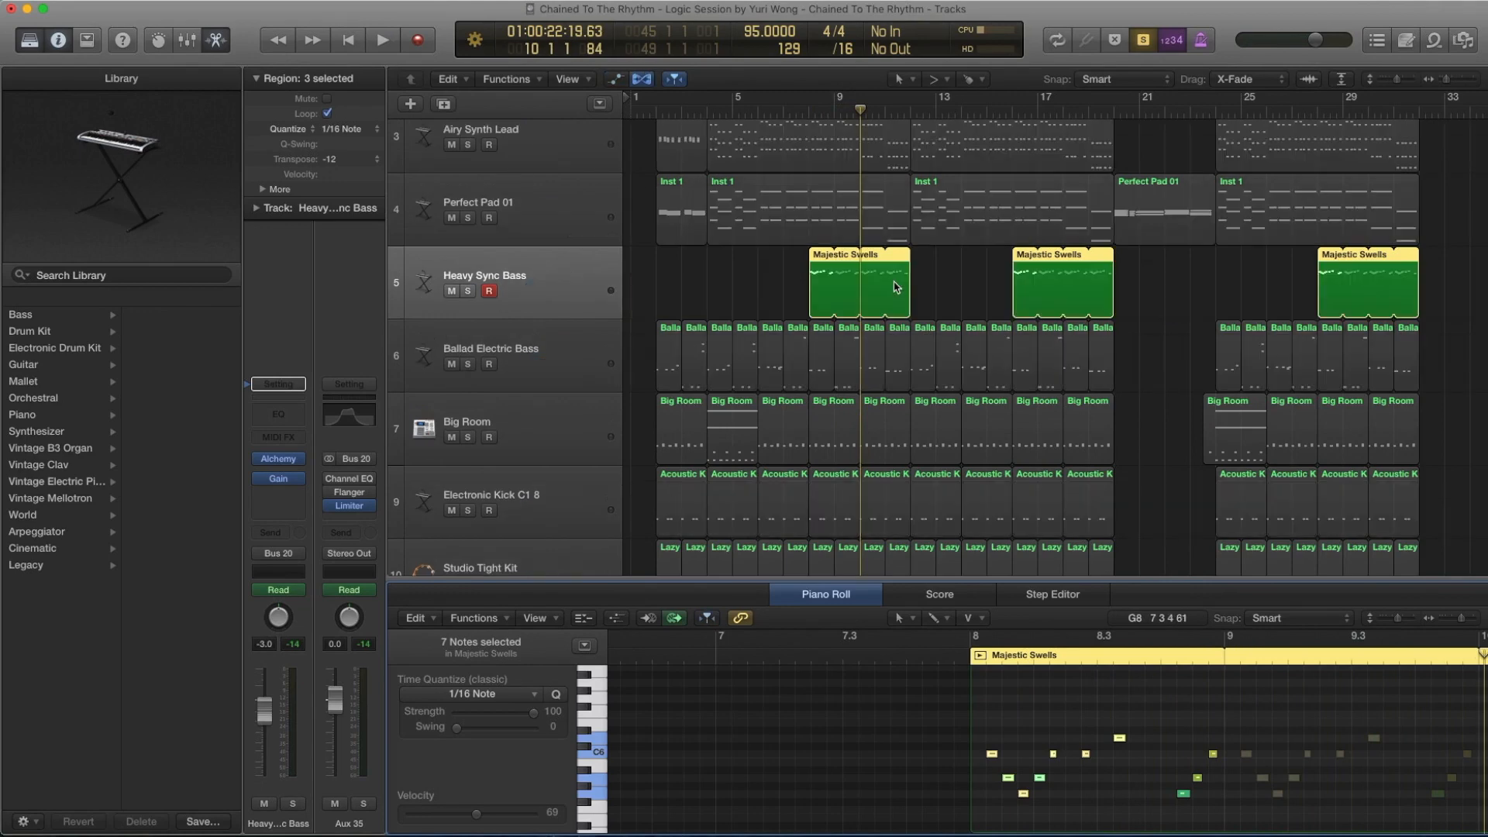
pyautogui.press('a')
pyautogui.press('a')
# Turn off solo mode, reselect the Heavy Sync Bass track and reduce the track height so more tracks fit.
pyautogui.hotkey('ctrl', 's')
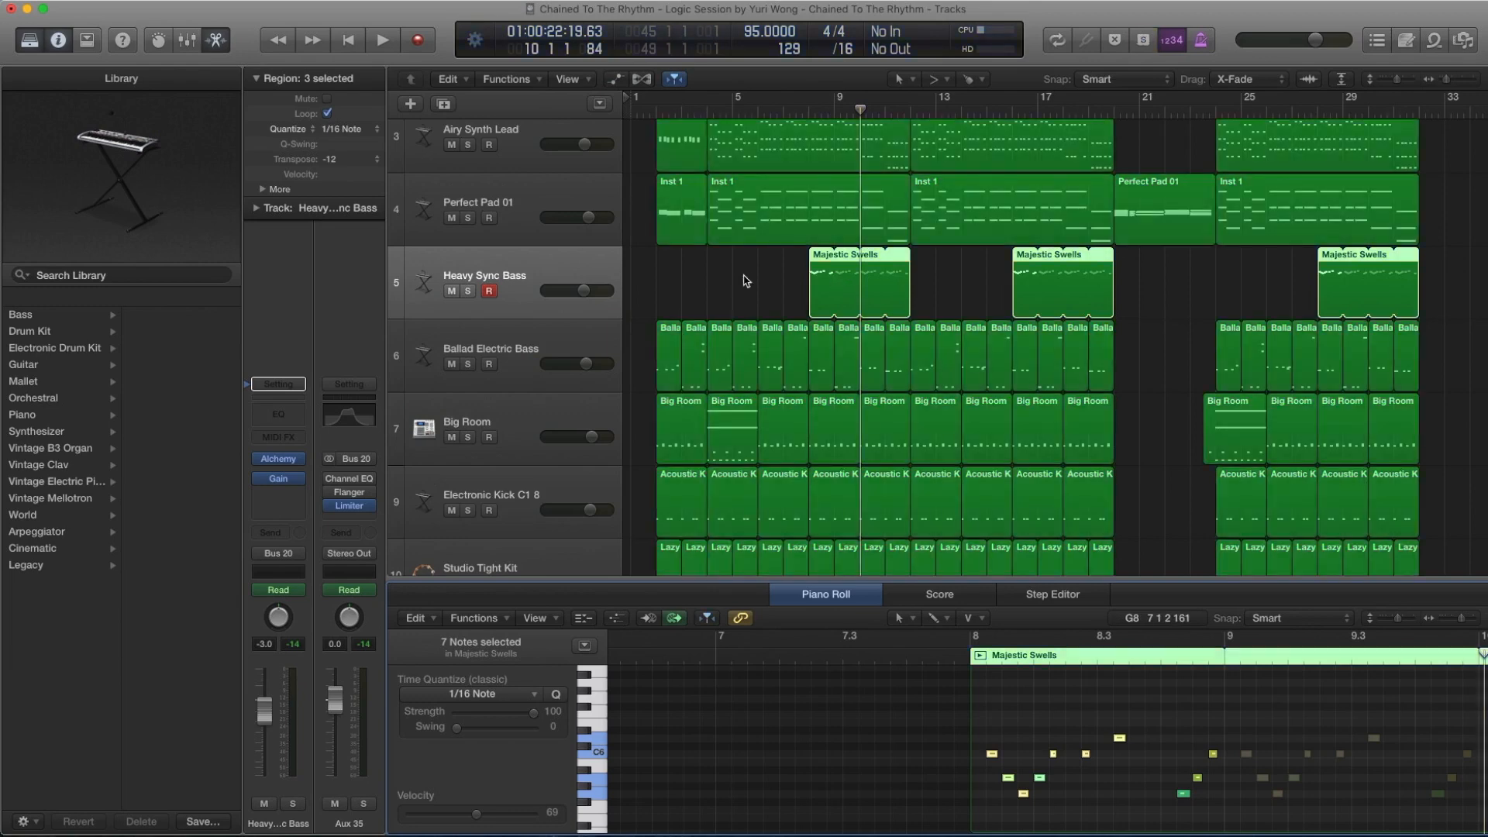
pyautogui.click(758, 276)
pyautogui.keyDown('ctrl'); pyautogui.keyDown('alt'); pyautogui.click(758, 277); pyautogui.keyUp('alt'); pyautogui.keyUp('ctrl')
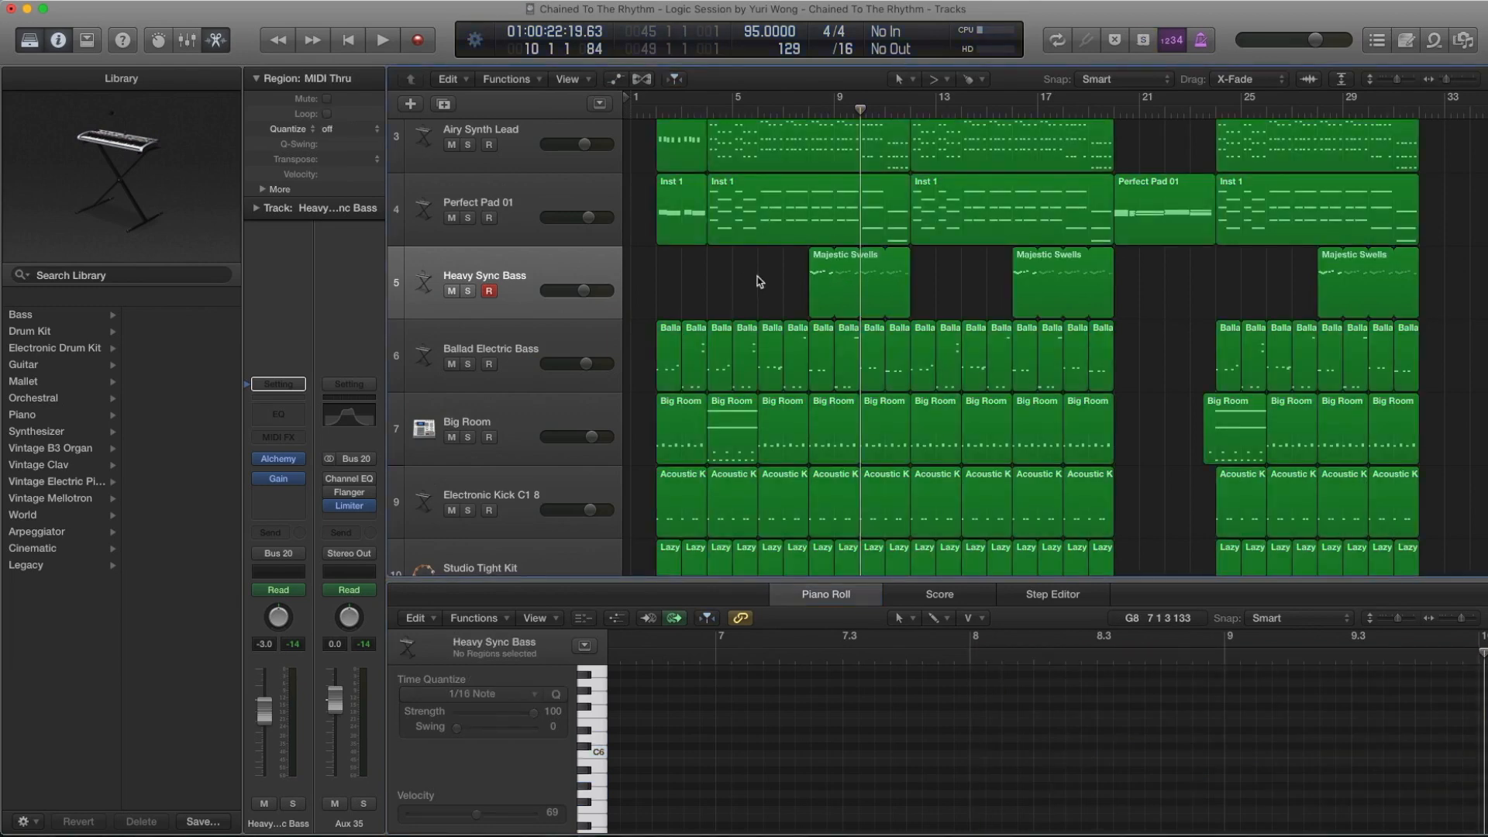
pyautogui.click(555, 272)
pyautogui.press('super+Up')
pyautogui.press('super+Up')
pyautogui.press('super+Up')
pyautogui.press('super+Up')
pyautogui.press('super+Up')
pyautogui.press('super+Up')
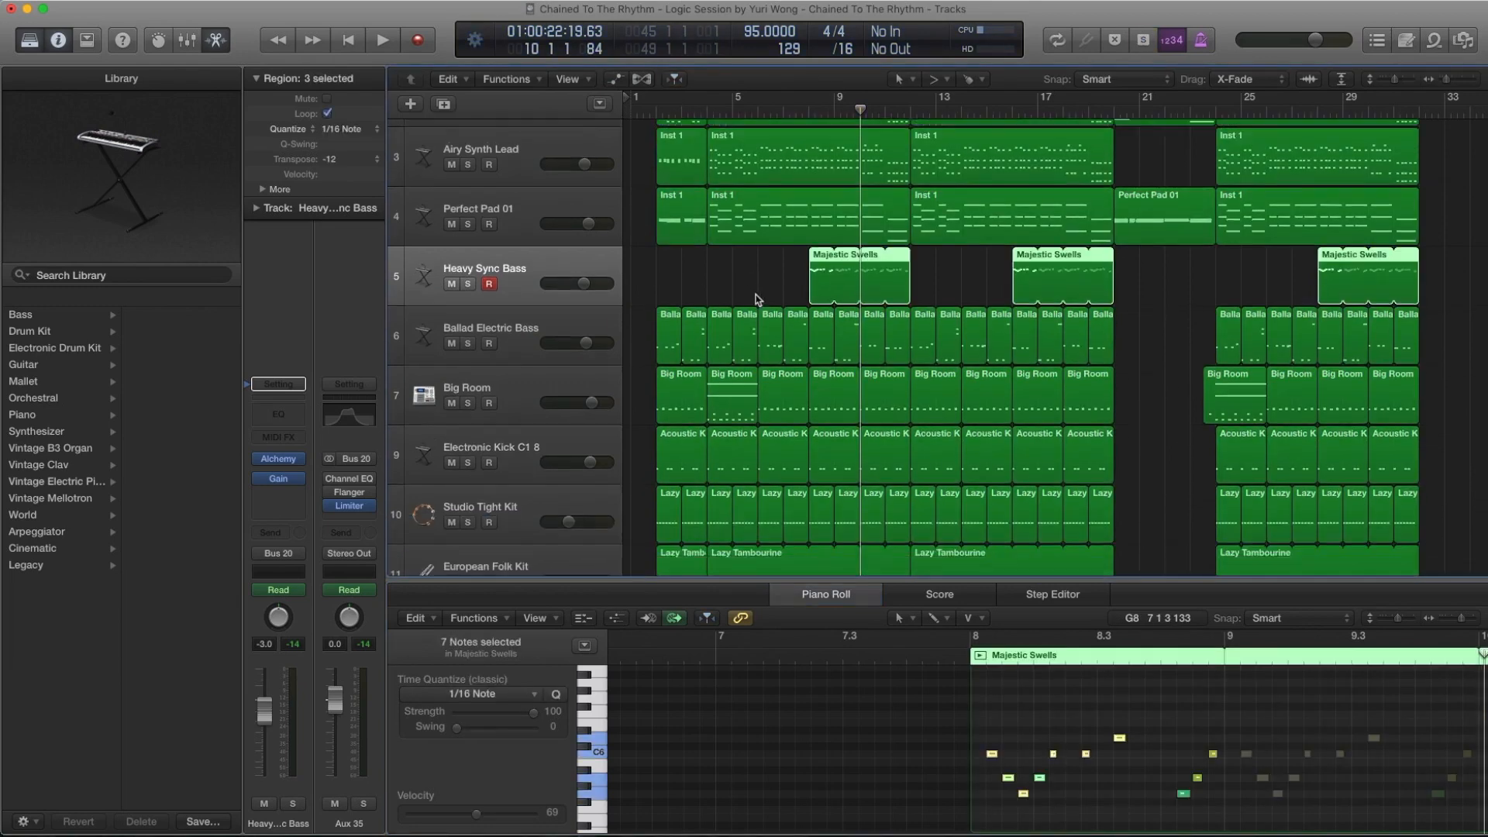
pyautogui.press('super+Up')
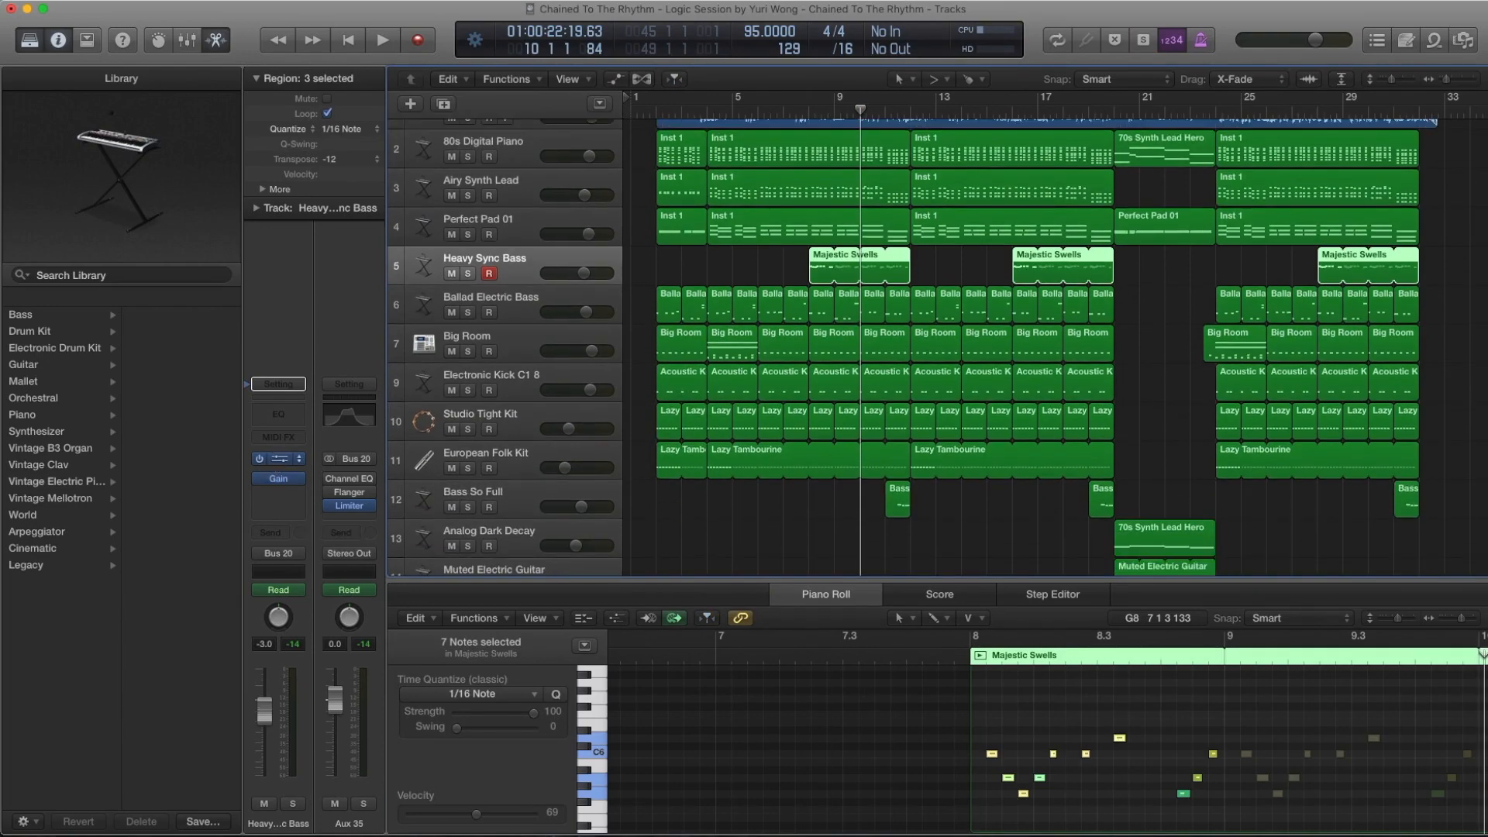
# Open the Heavy Sync Bass Alchemy instrument to examine its preset settings, close it and select the Majestic Swells region at bar 8.
pyautogui.click(278, 458)
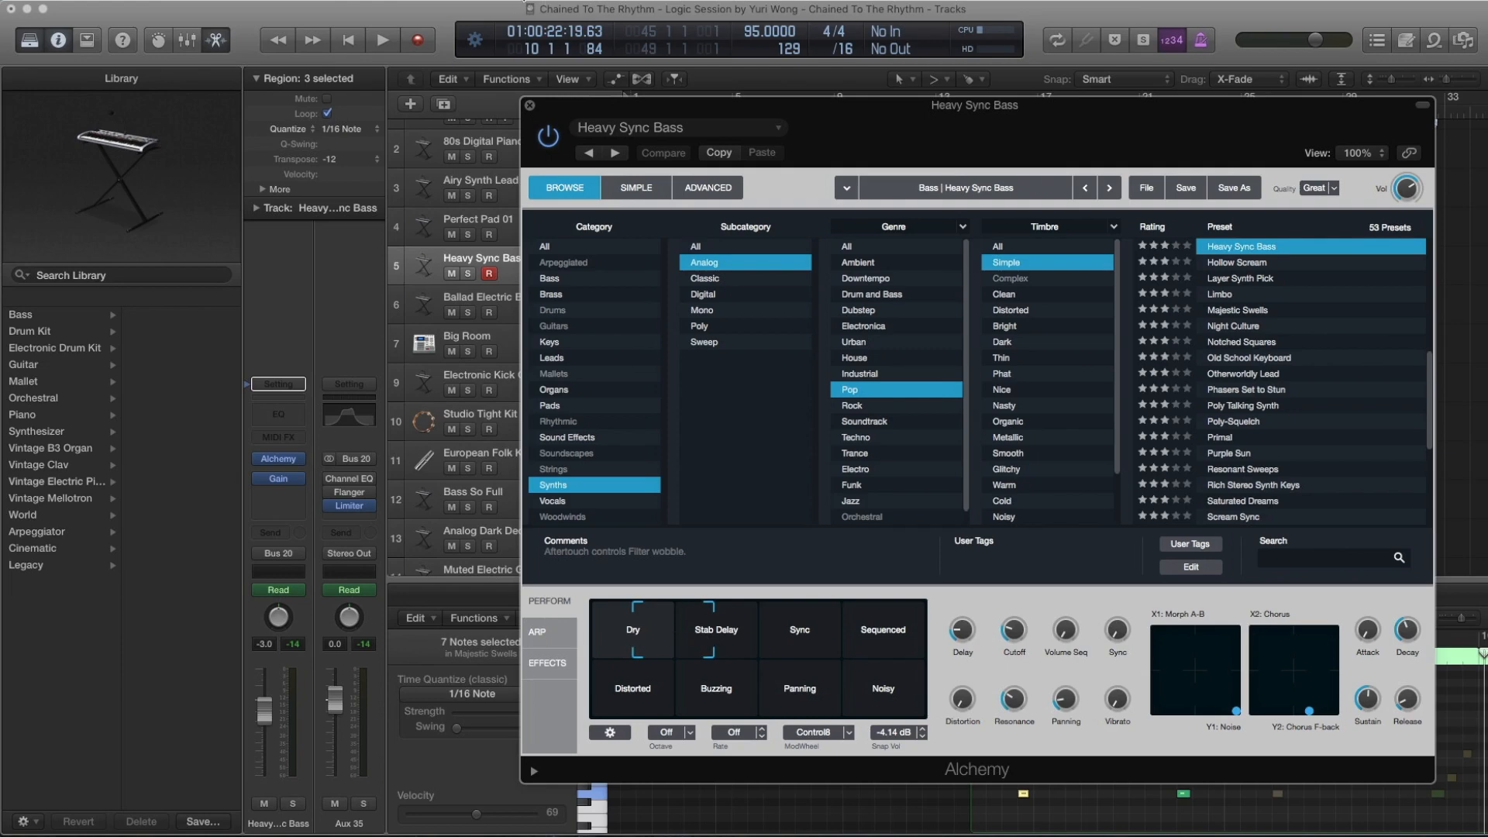
pyautogui.click(531, 106)
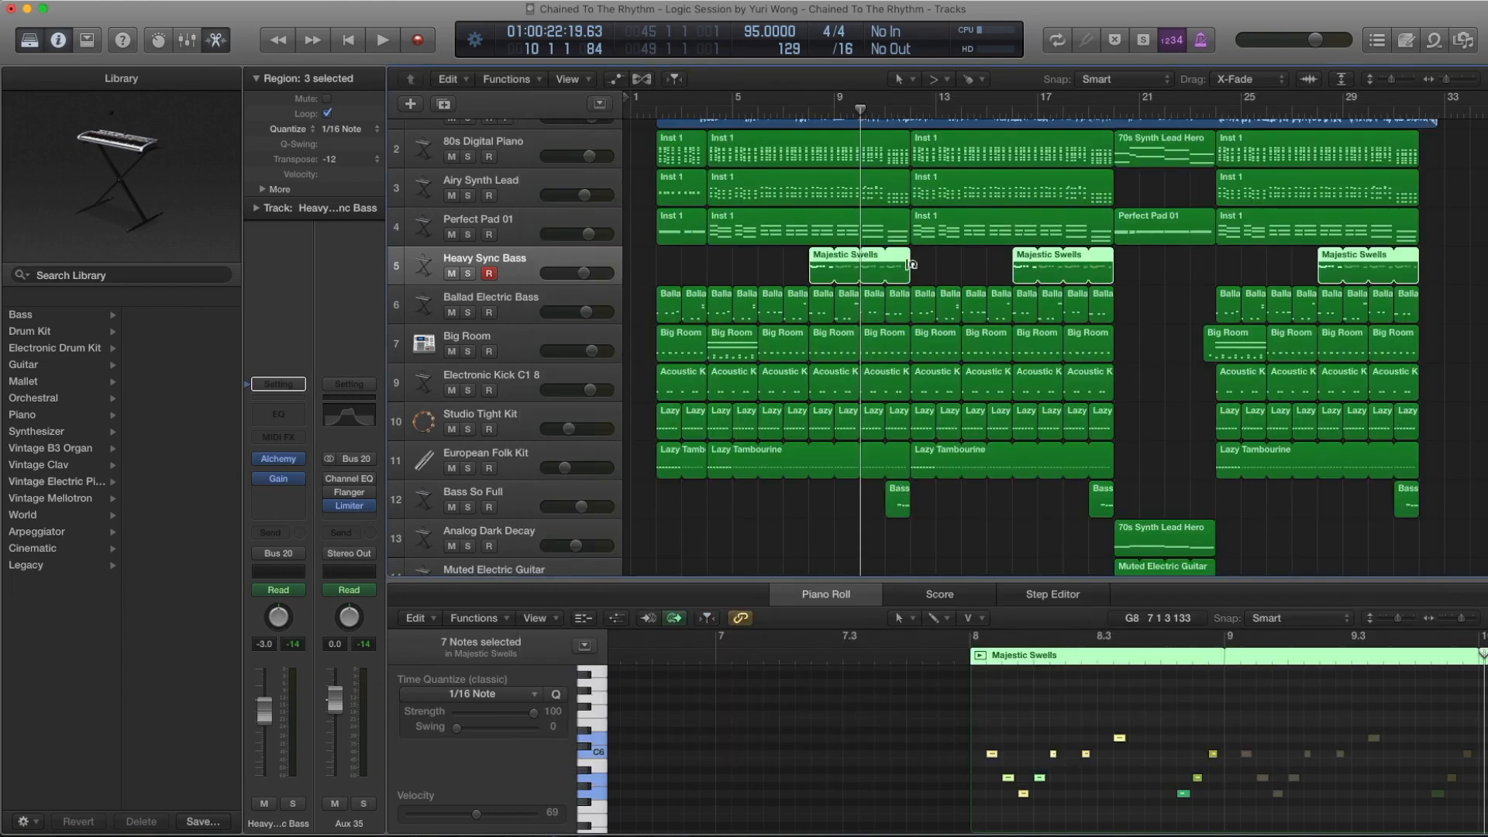
pyautogui.click(826, 268)
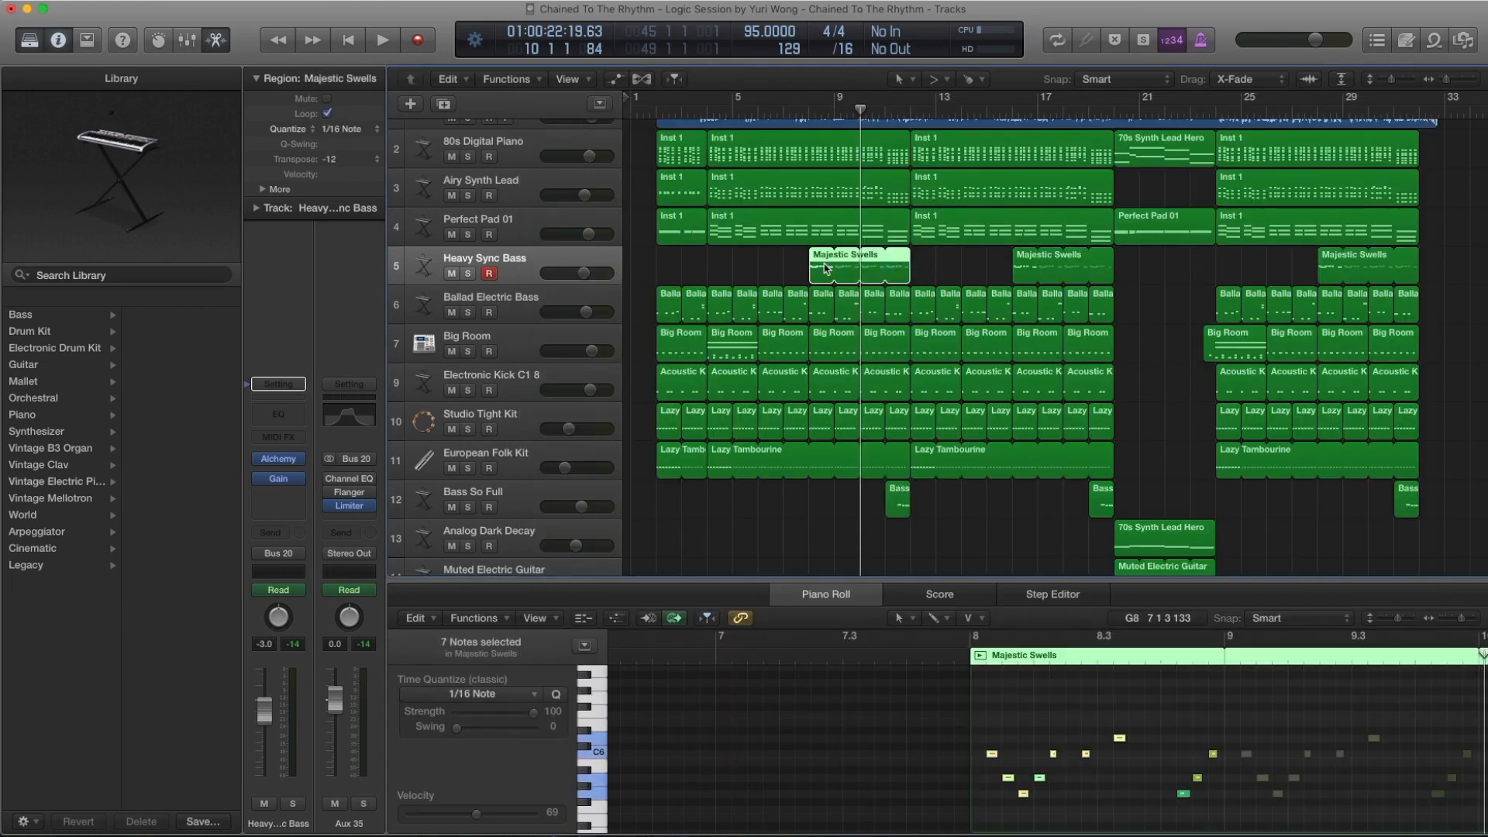
# Examine the Heavy Sync Bass Gain plug-in alongside the track's volume automation, and close the plug-in and hide the automation again.
pyautogui.moveTo(285, 485)
pyautogui.moveTo(1099, 218); pyautogui.dragTo(542, 208)
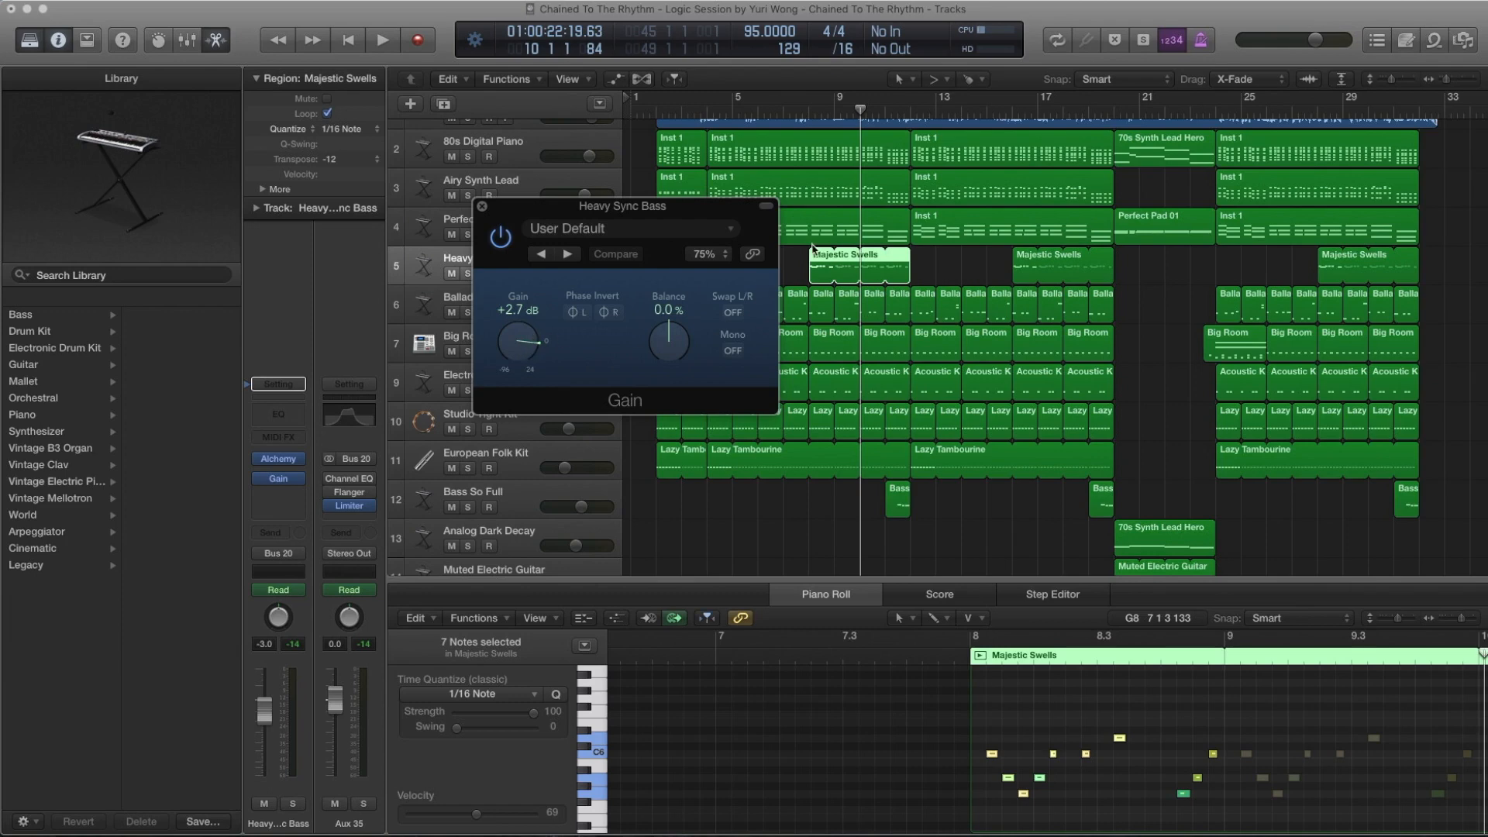
pyautogui.click(942, 261)
pyautogui.press('z')
pyautogui.press('a')
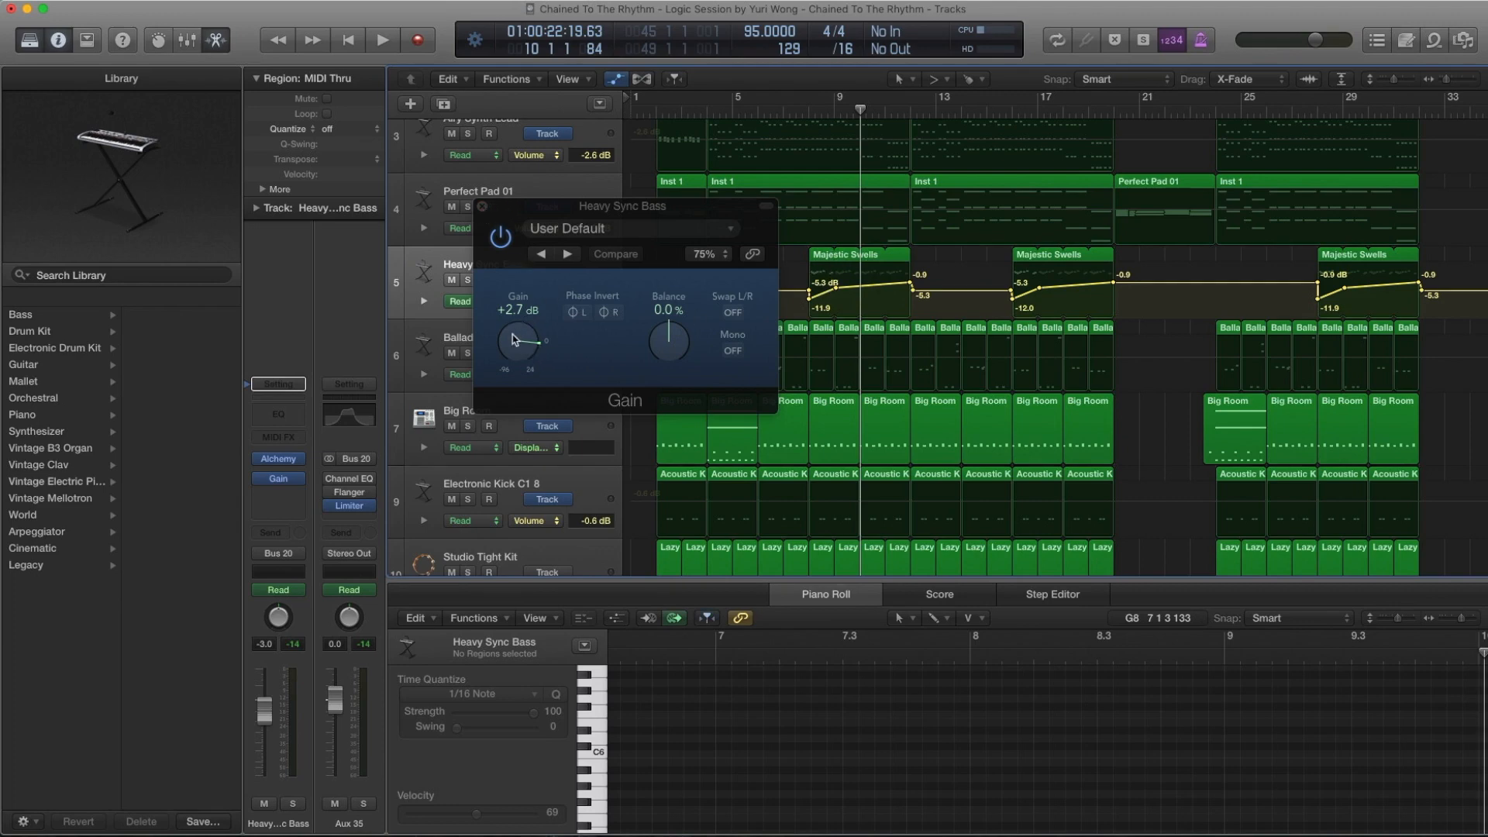
pyautogui.click(483, 207)
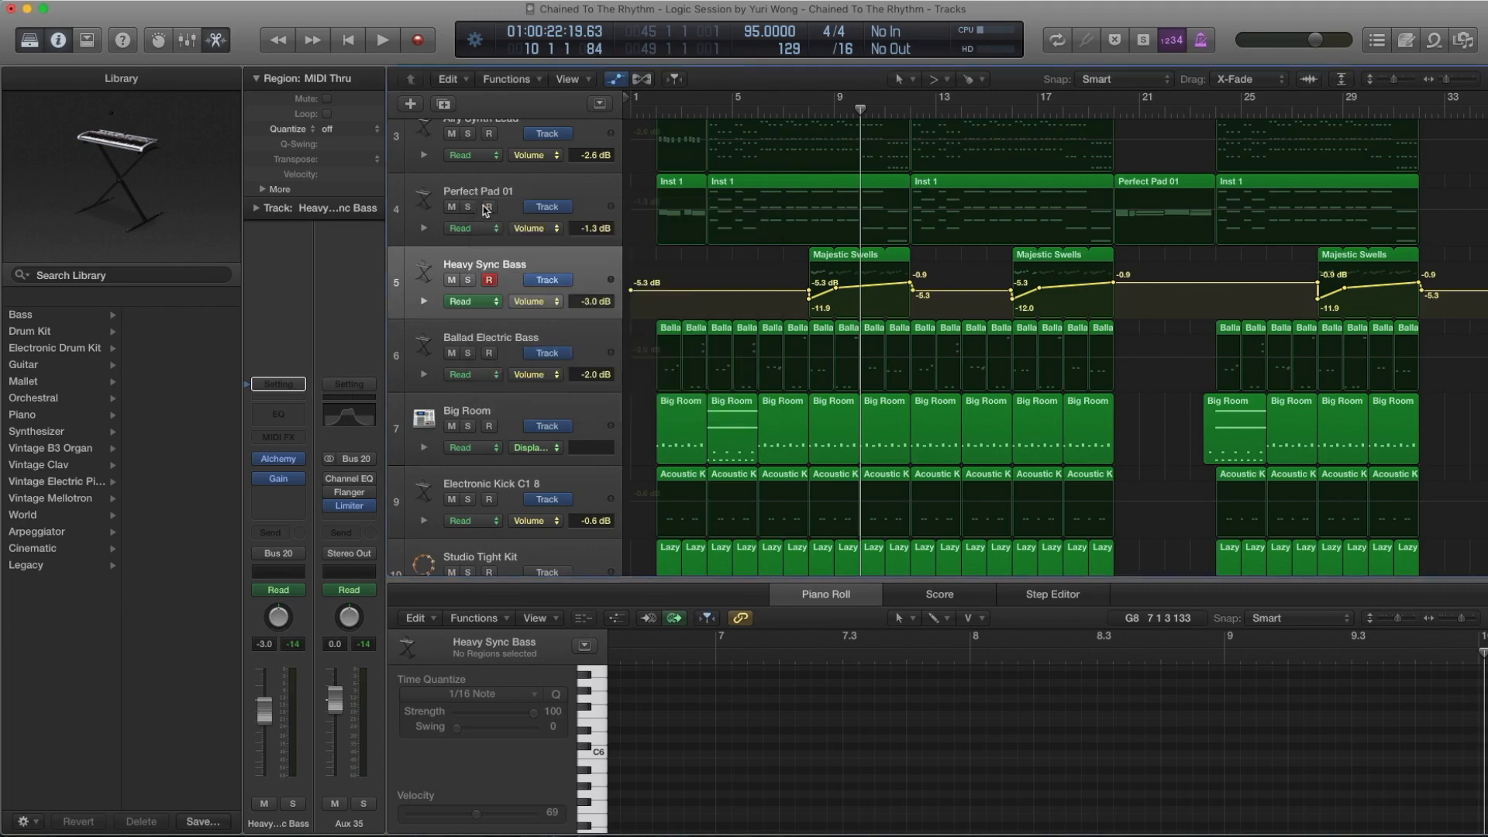
pyautogui.press('a')
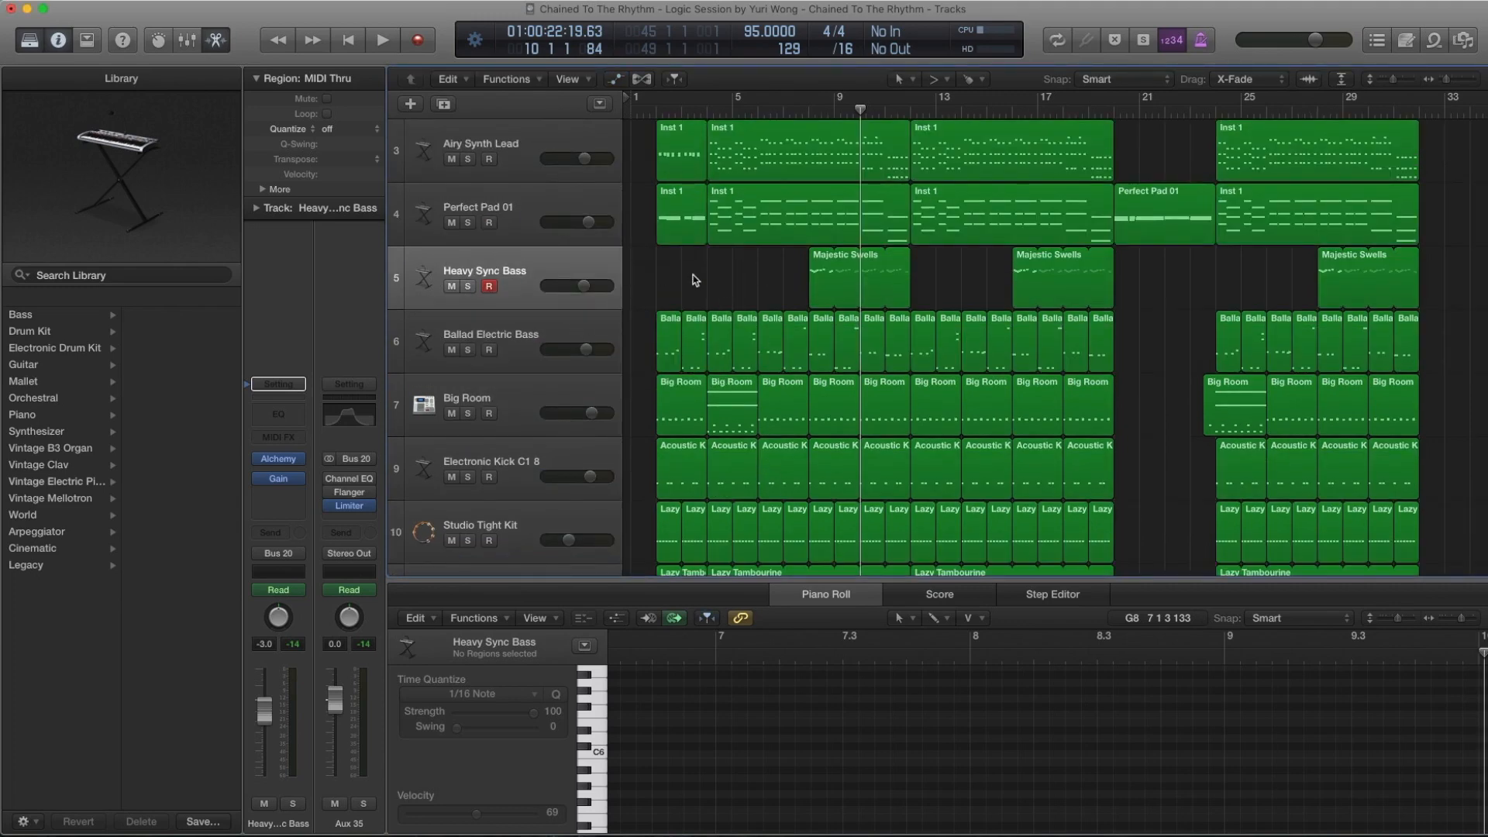
# Play the full mix through the first Majestic Swells region, hiding the editor and reducing track height to show the whole arrangement.
pyautogui.press('space')
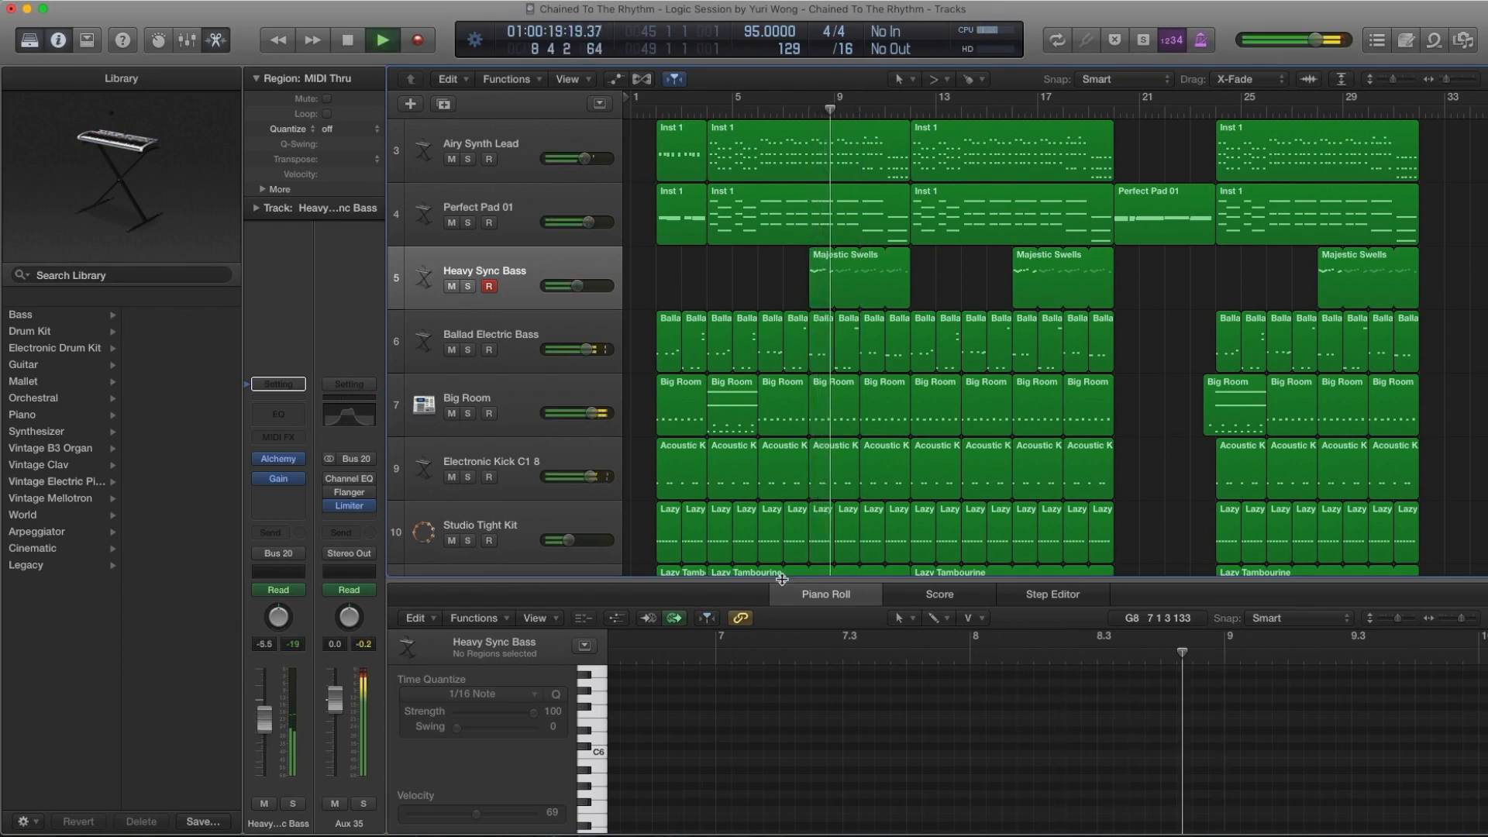
pyautogui.press('e')
pyautogui.press('super+Up')
pyautogui.press('super+Up')
pyautogui.press('super+Up')
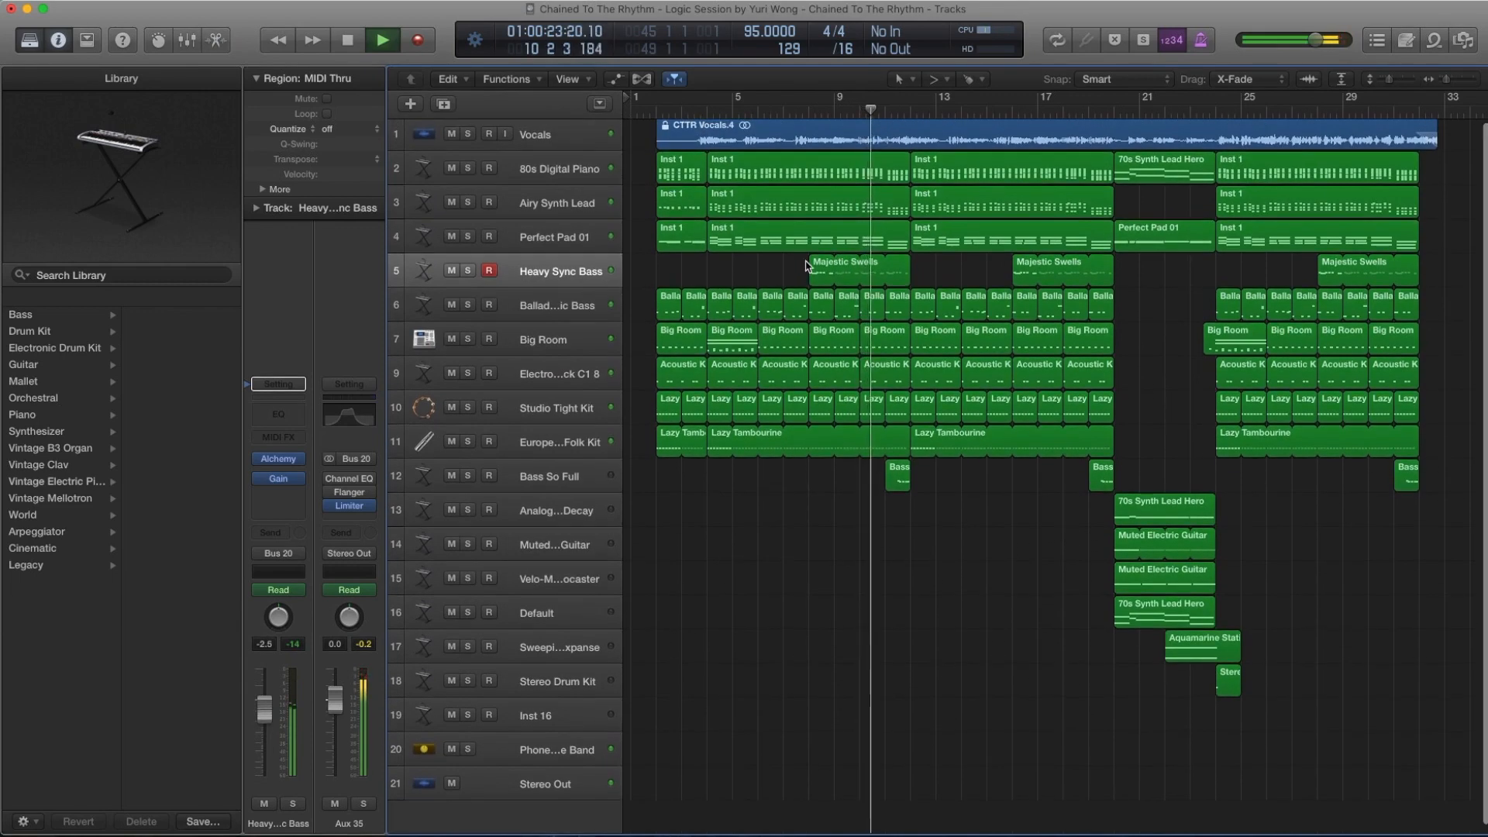
pyautogui.hscroll(1, 806, 266)
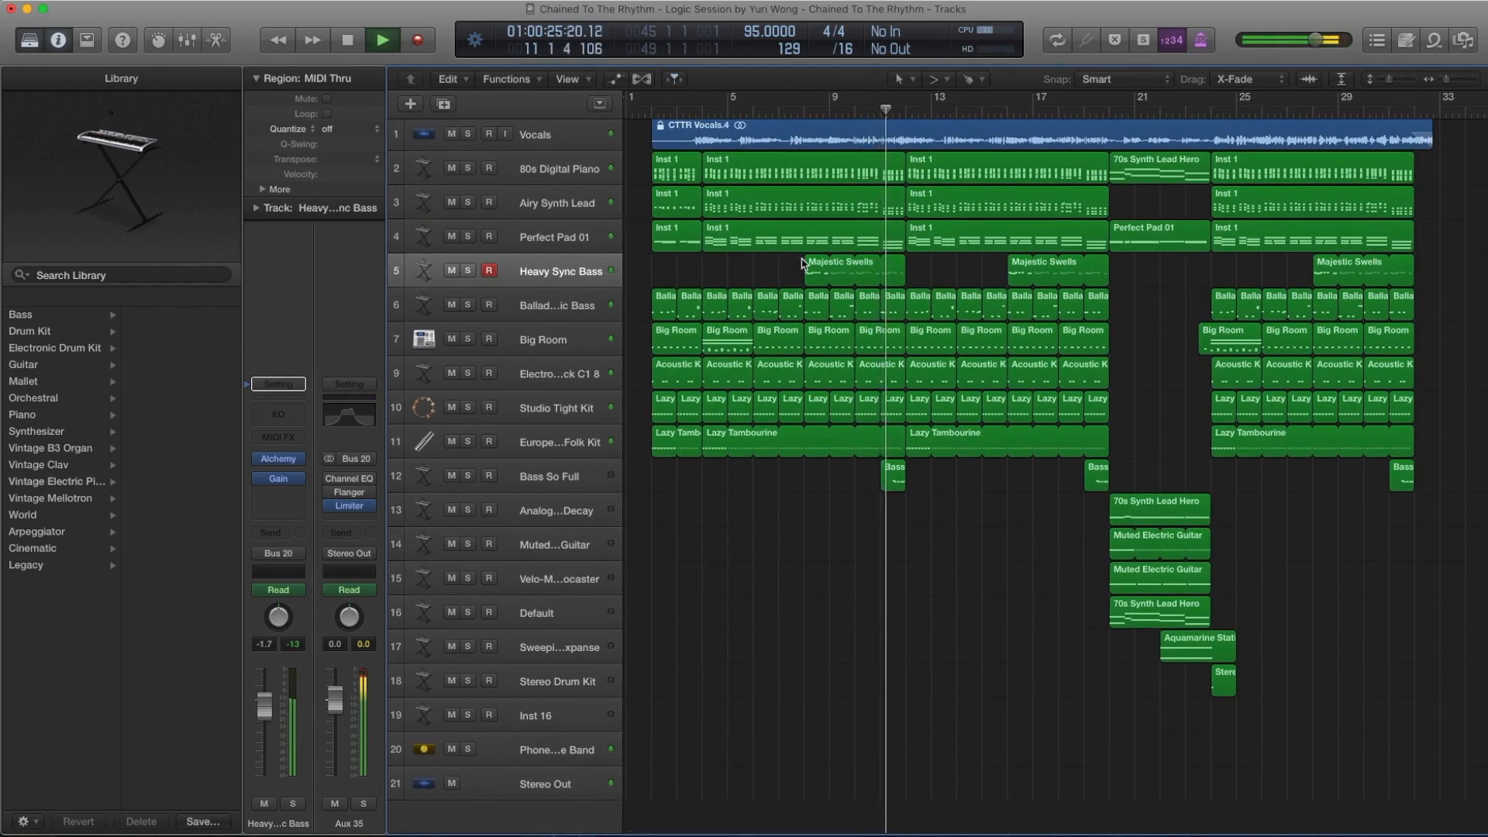
pyautogui.press('space')
pyautogui.press('space')
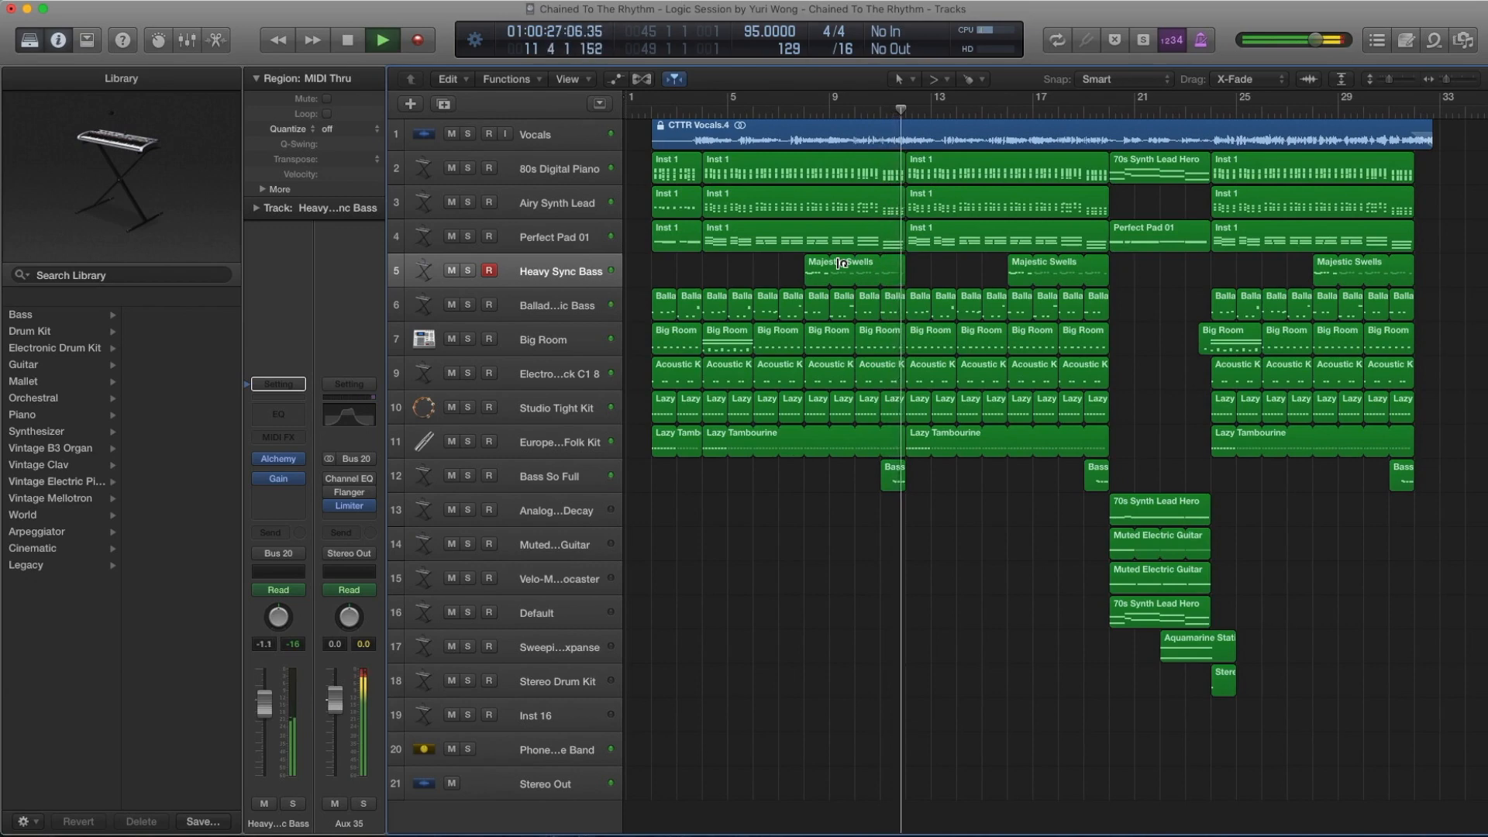
pyautogui.press('space')
# Select the Bass So Full track and briefly play the mix with its bar 11 region shown up close.
pyautogui.click(550, 479)
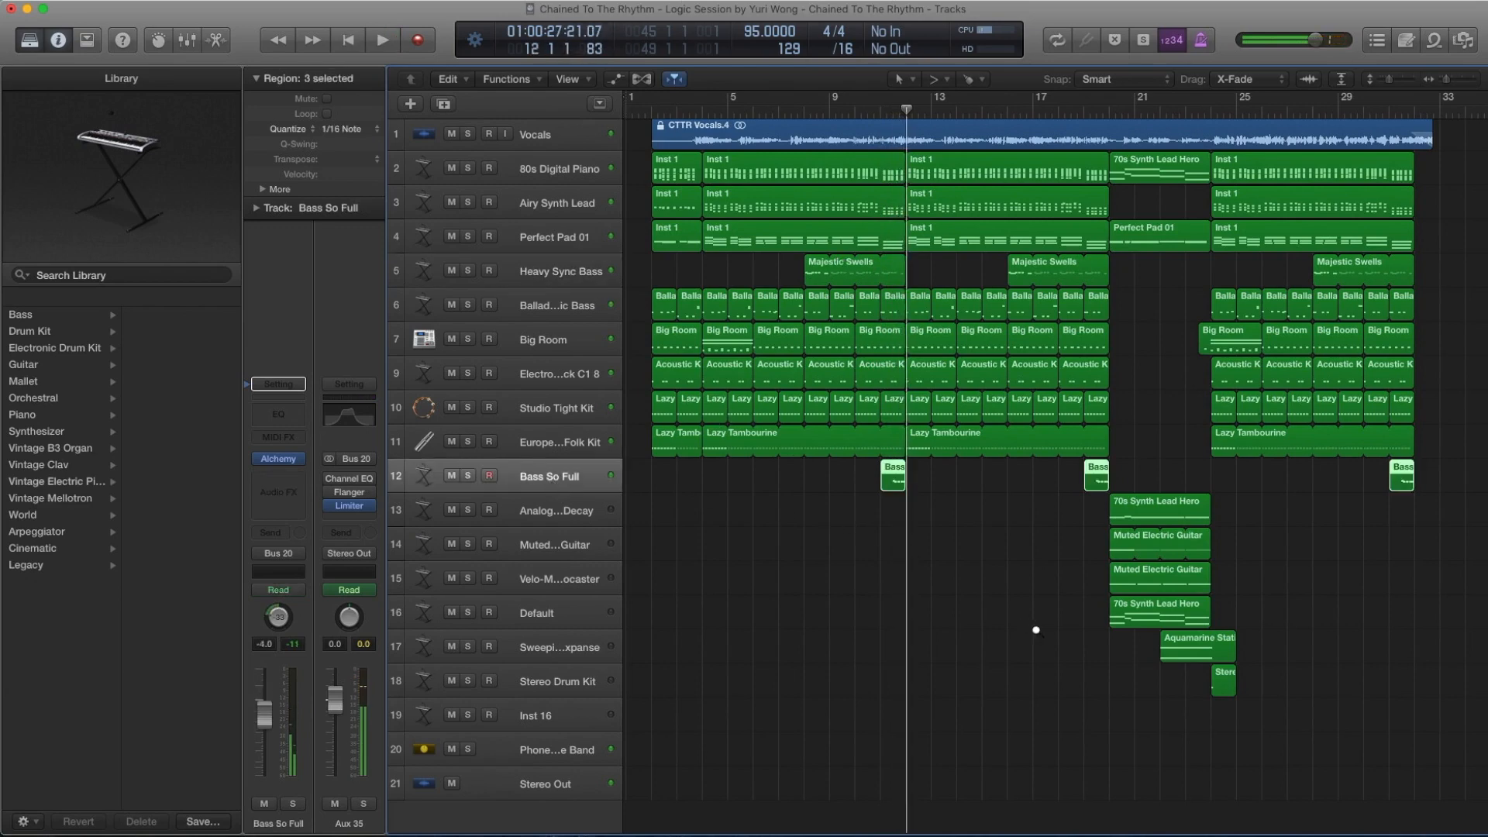
pyautogui.moveTo(1035, 627); pyautogui.dragTo(780, 295)
pyautogui.hotkey('shift', 'space')
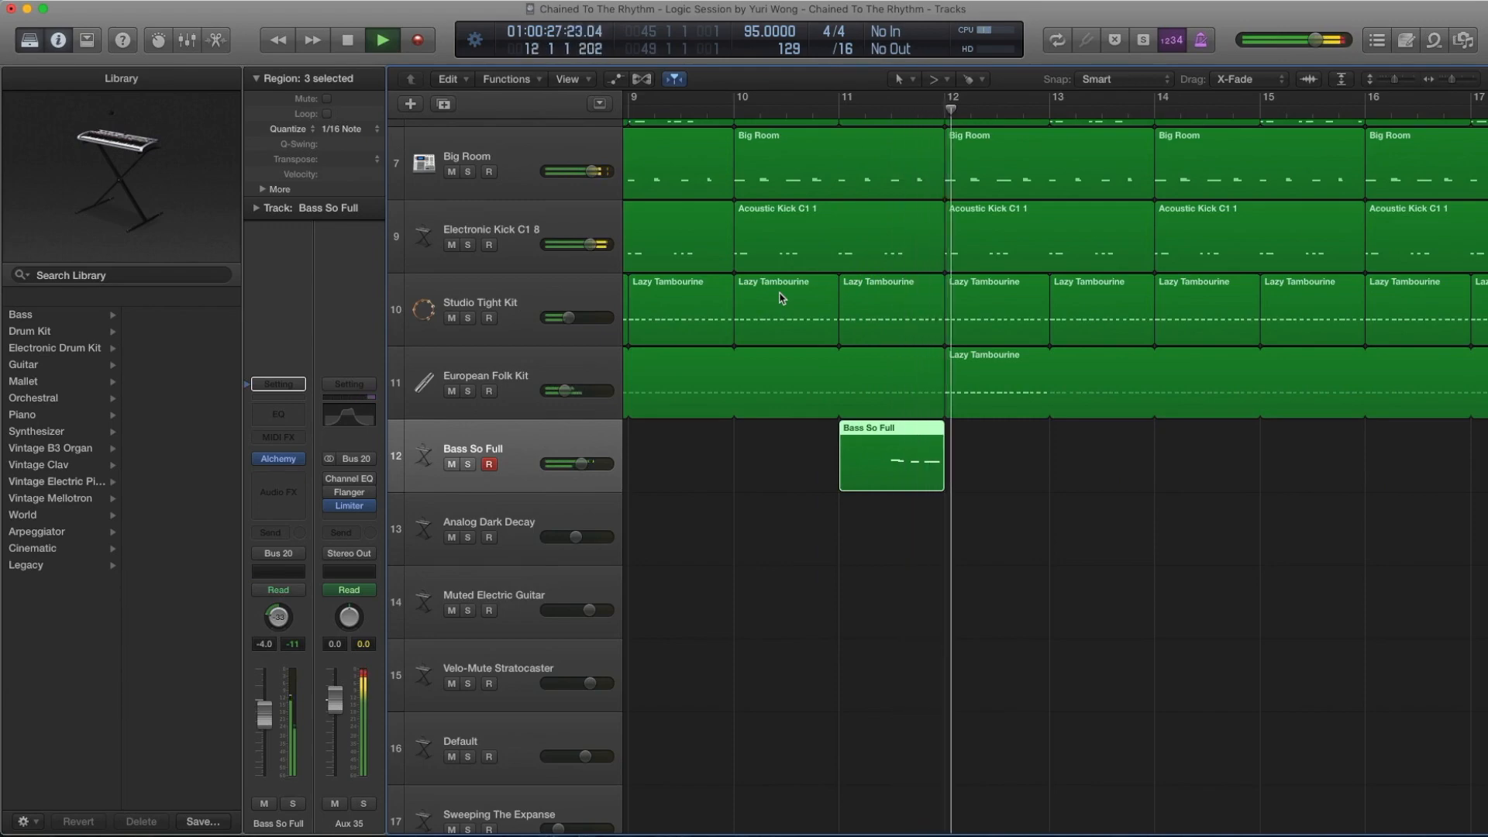
pyautogui.press('space')
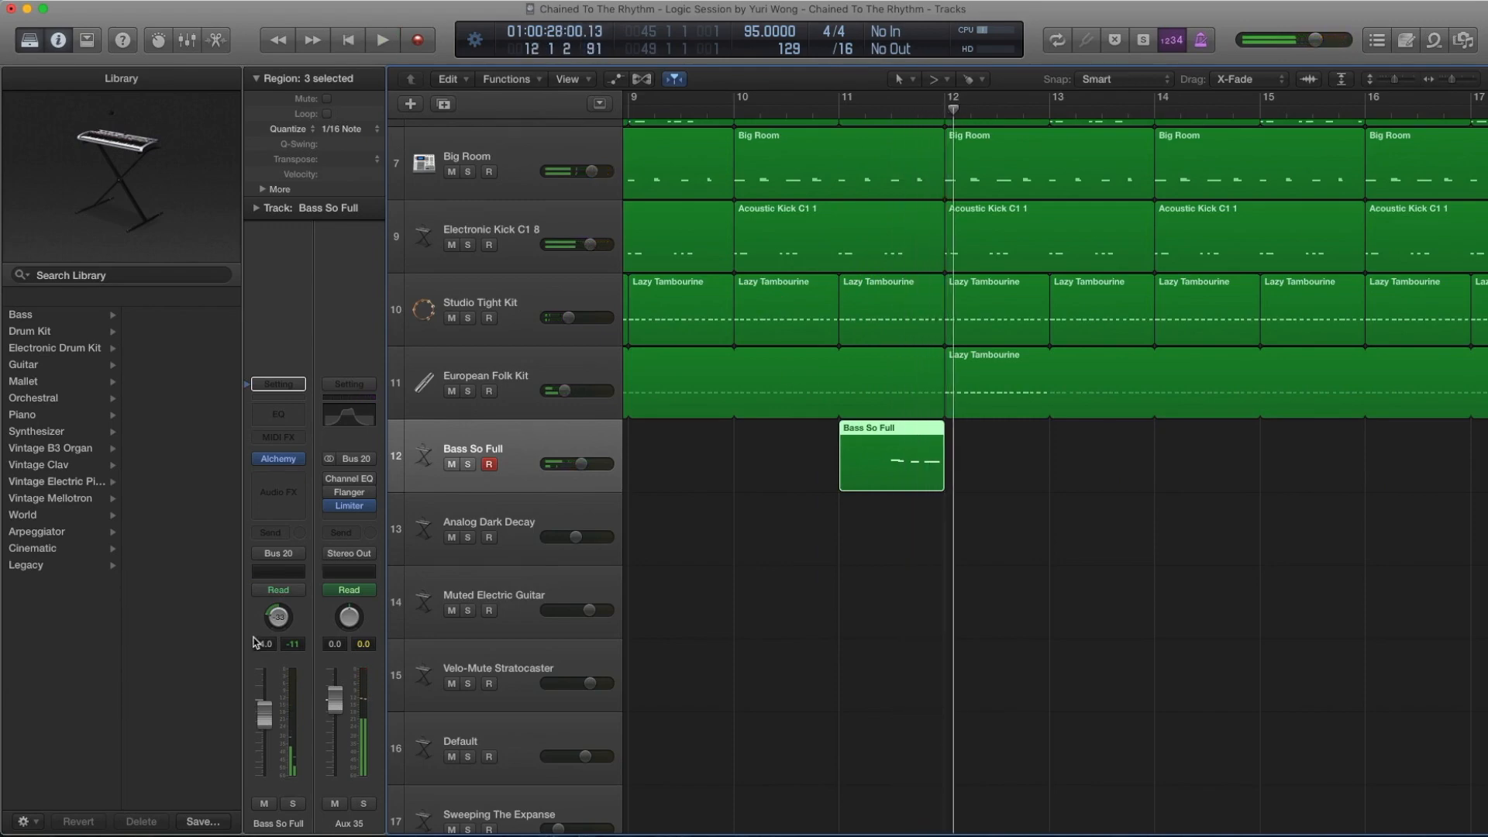
# Open the Bass So Full track's Alchemy instrument to examine its preset and performance settings, and close it.
pyautogui.moveTo(284, 461)
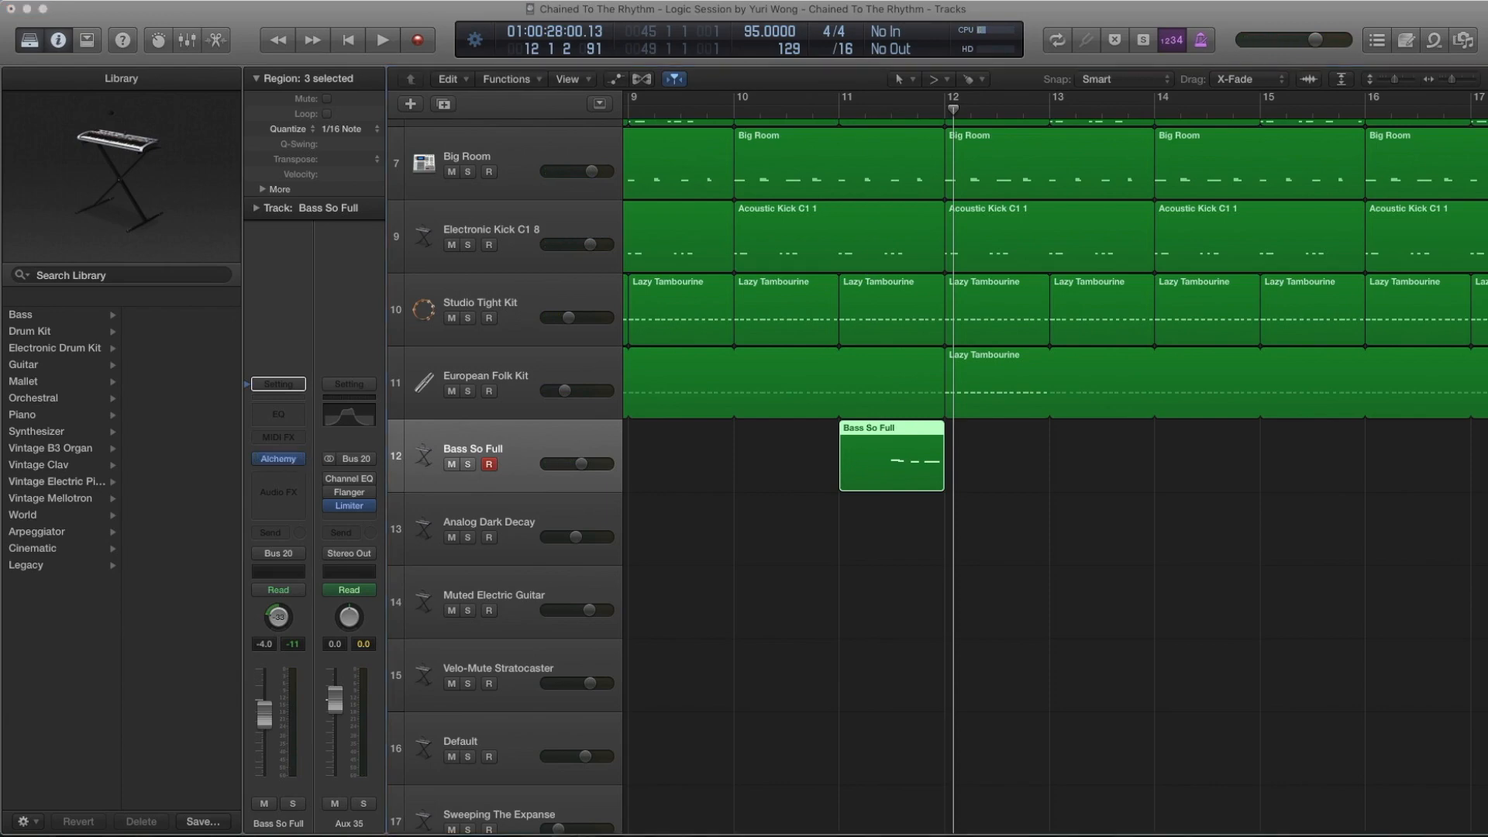
pyautogui.press('v')
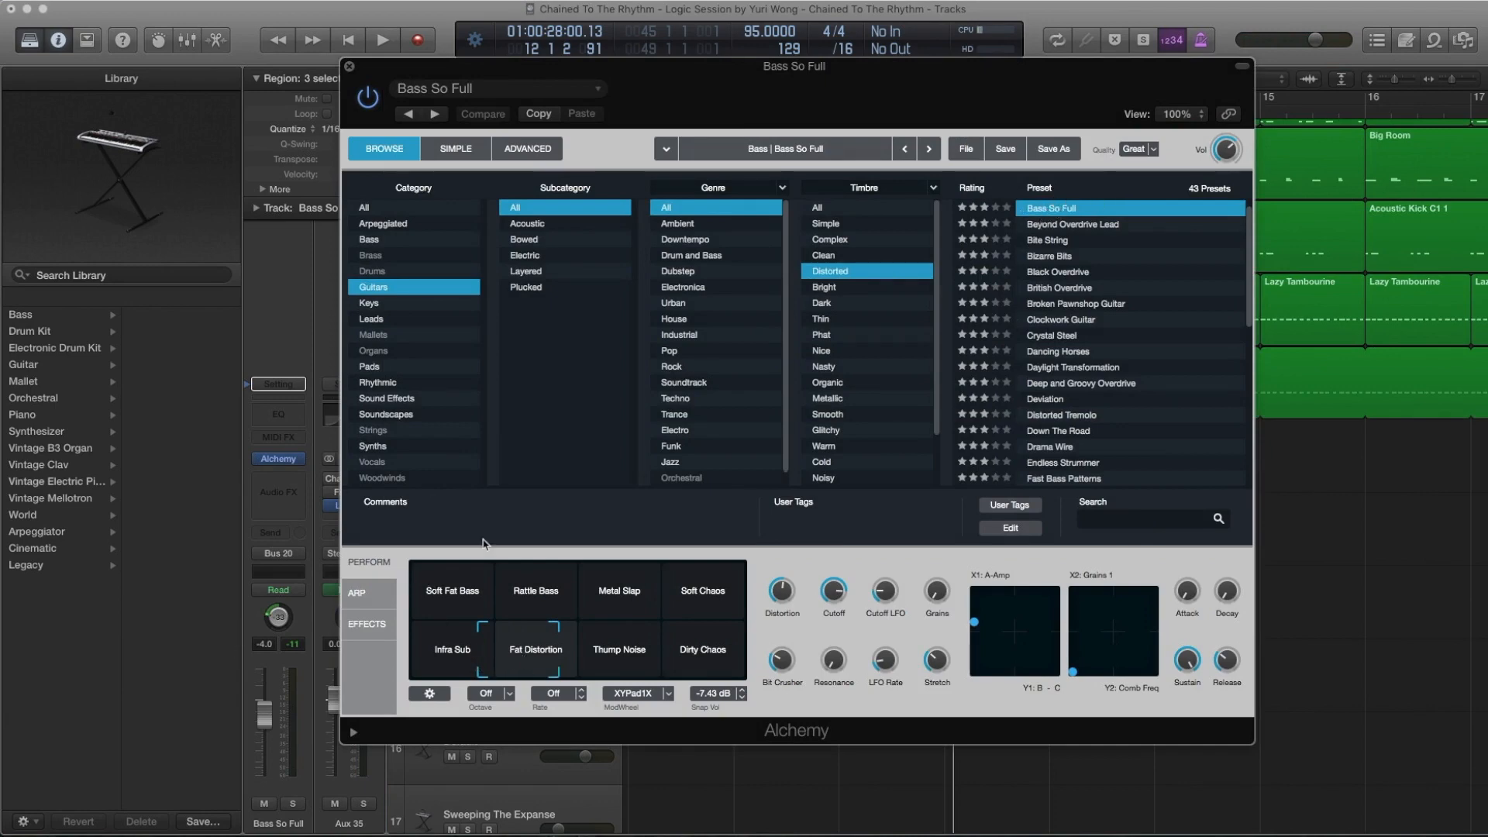
pyautogui.click(349, 67)
pyautogui.click(349, 68)
# Play the full mix from bar 11 to hear Bass So Full, and briefly select the regions spanning bars 12 to 20.
pyautogui.press('z')
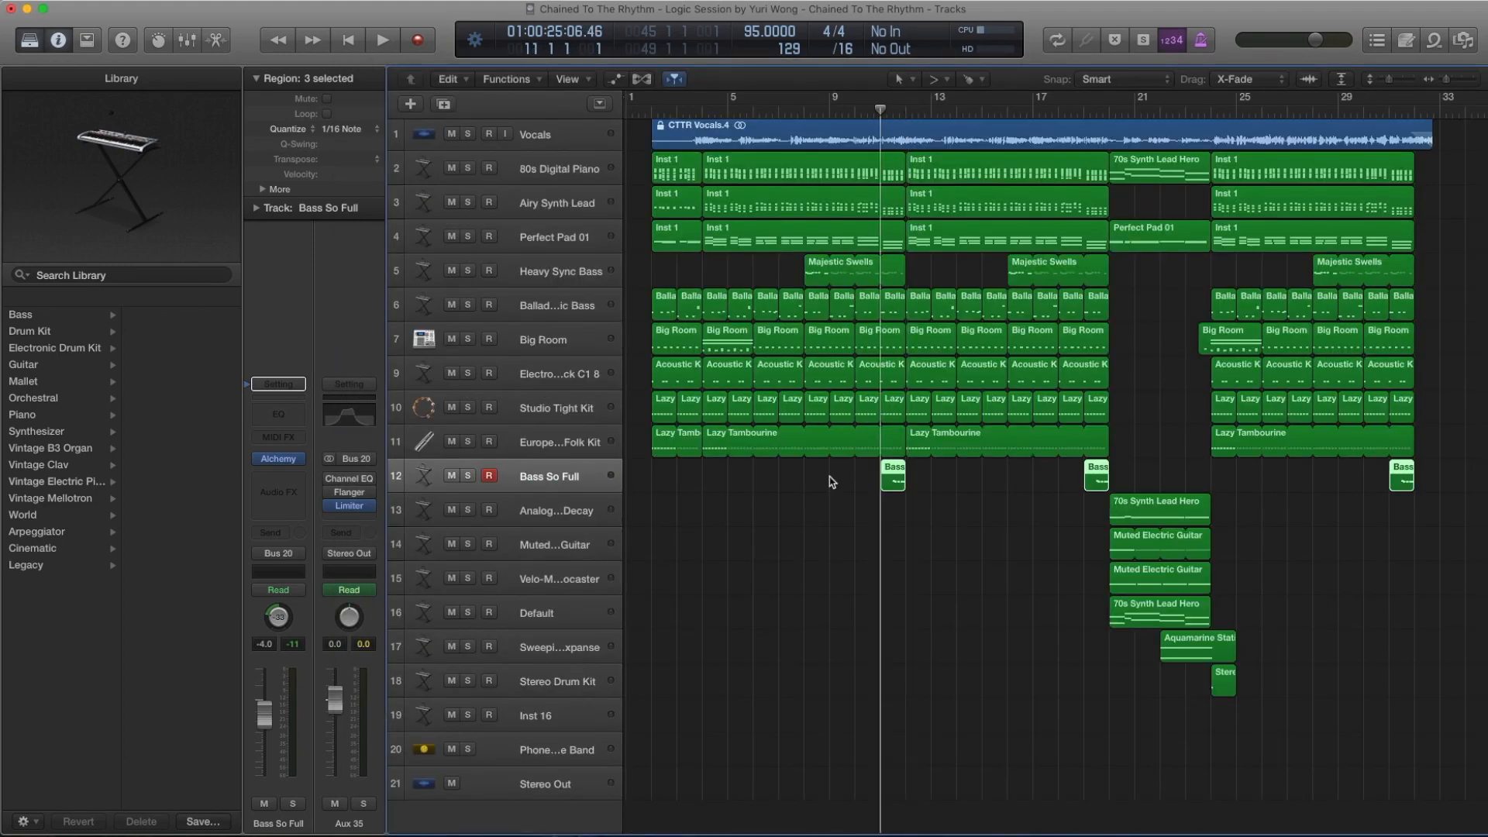
pyautogui.press('space')
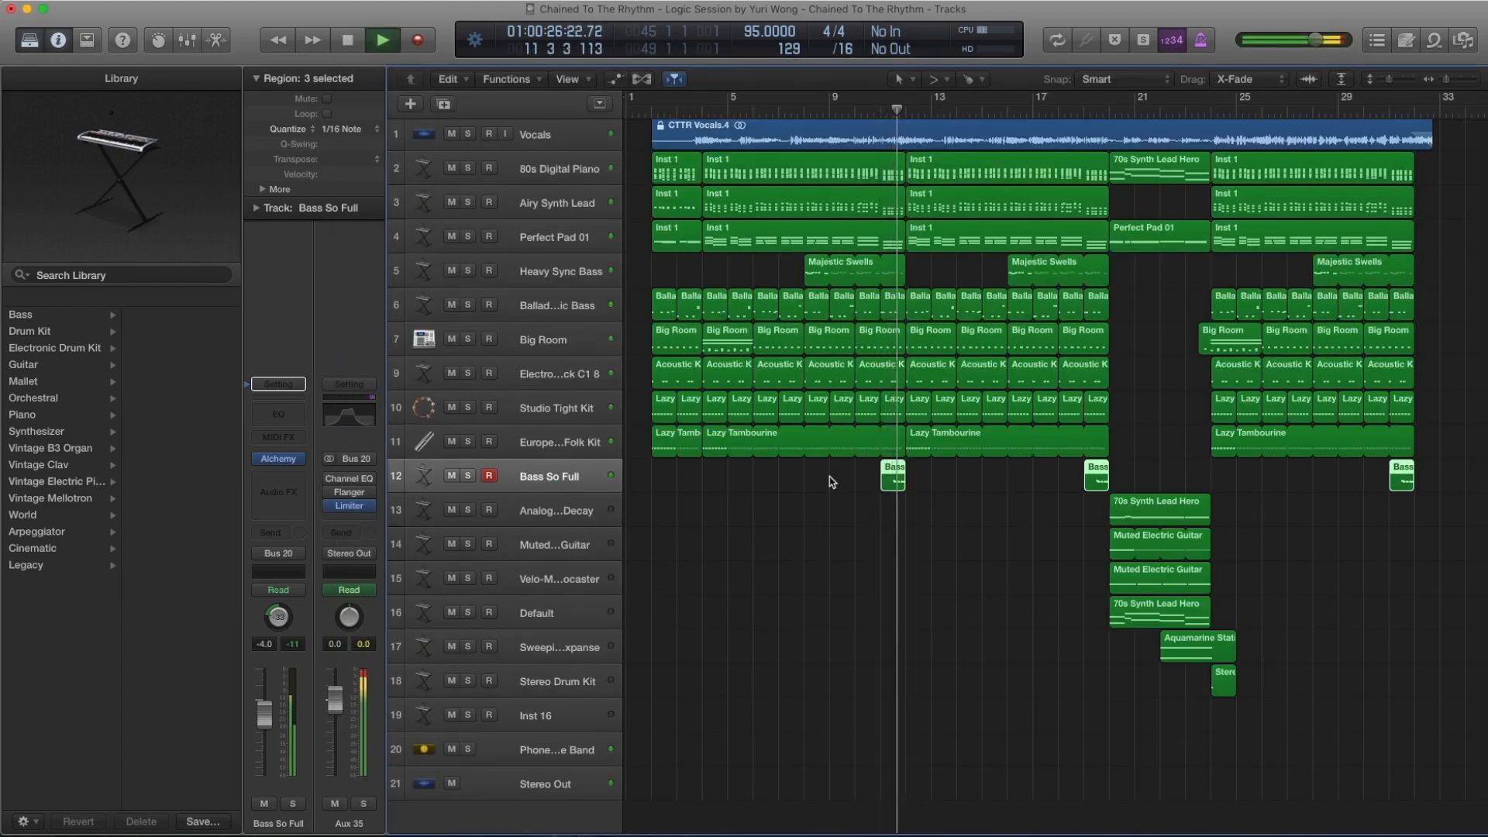
pyautogui.press('space')
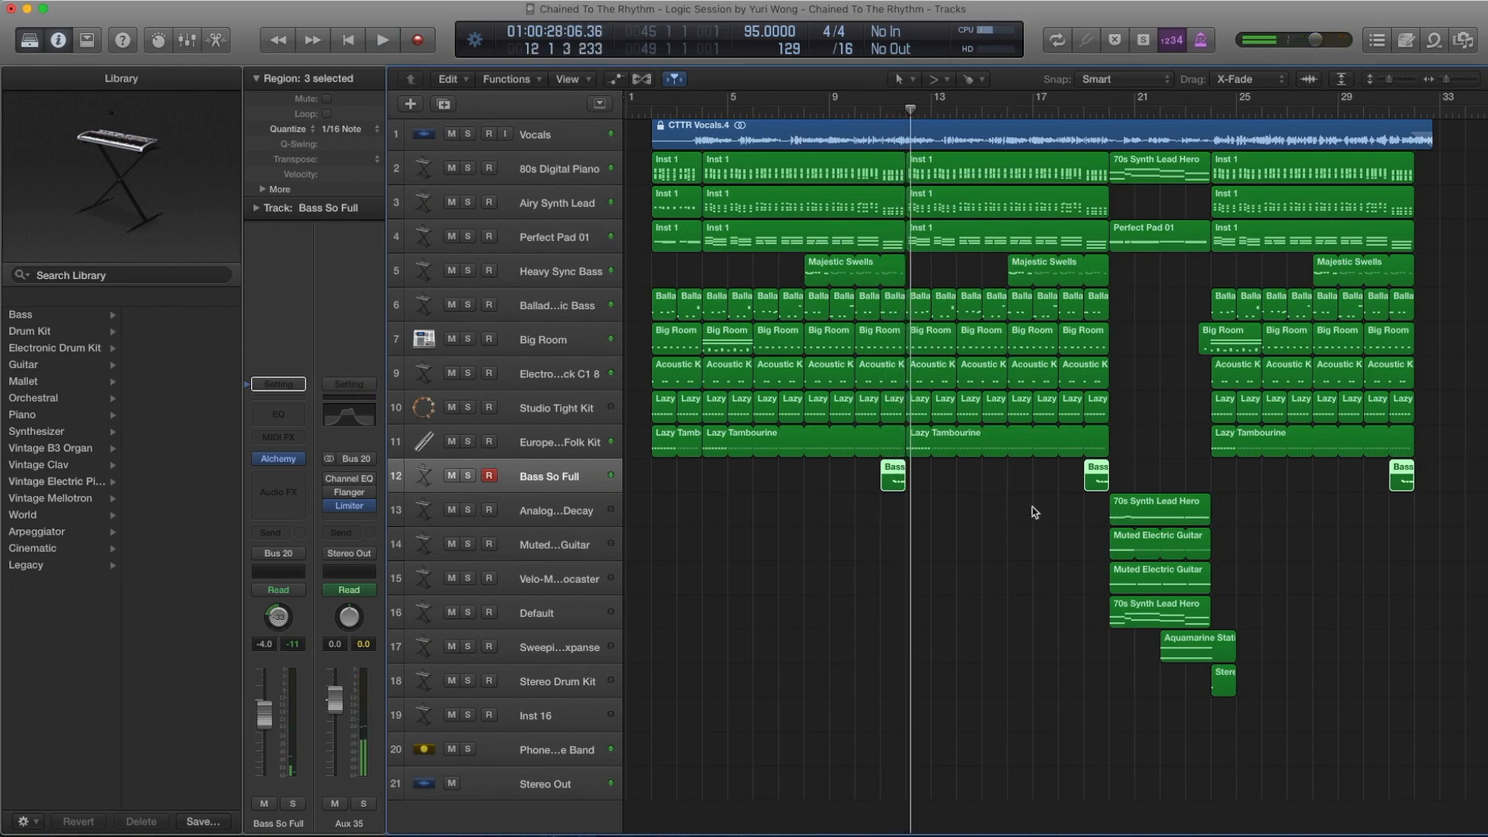
pyautogui.moveTo(1072, 510); pyautogui.dragTo(916, 177)
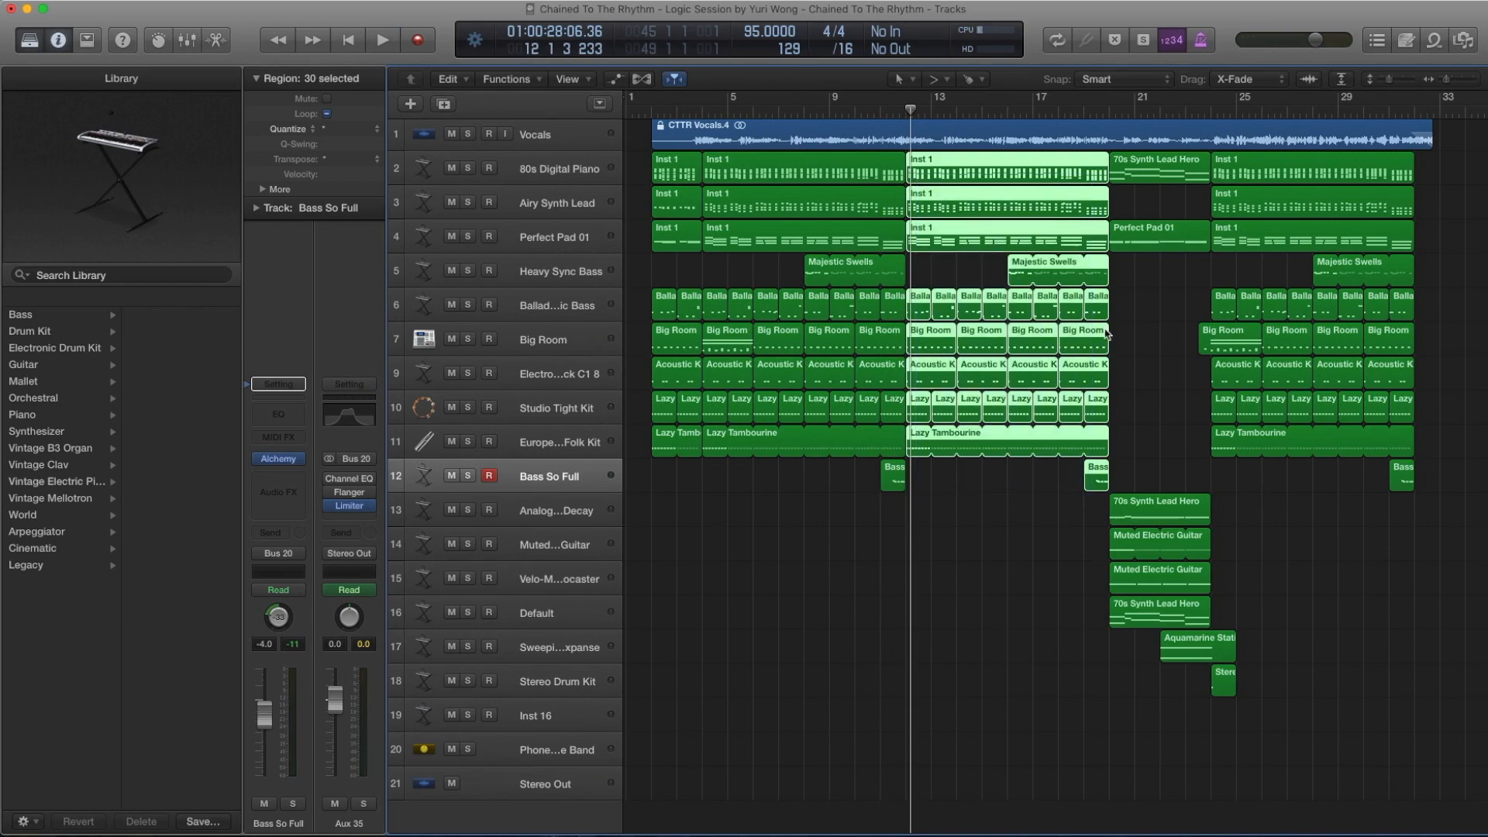
pyautogui.click(1152, 331)
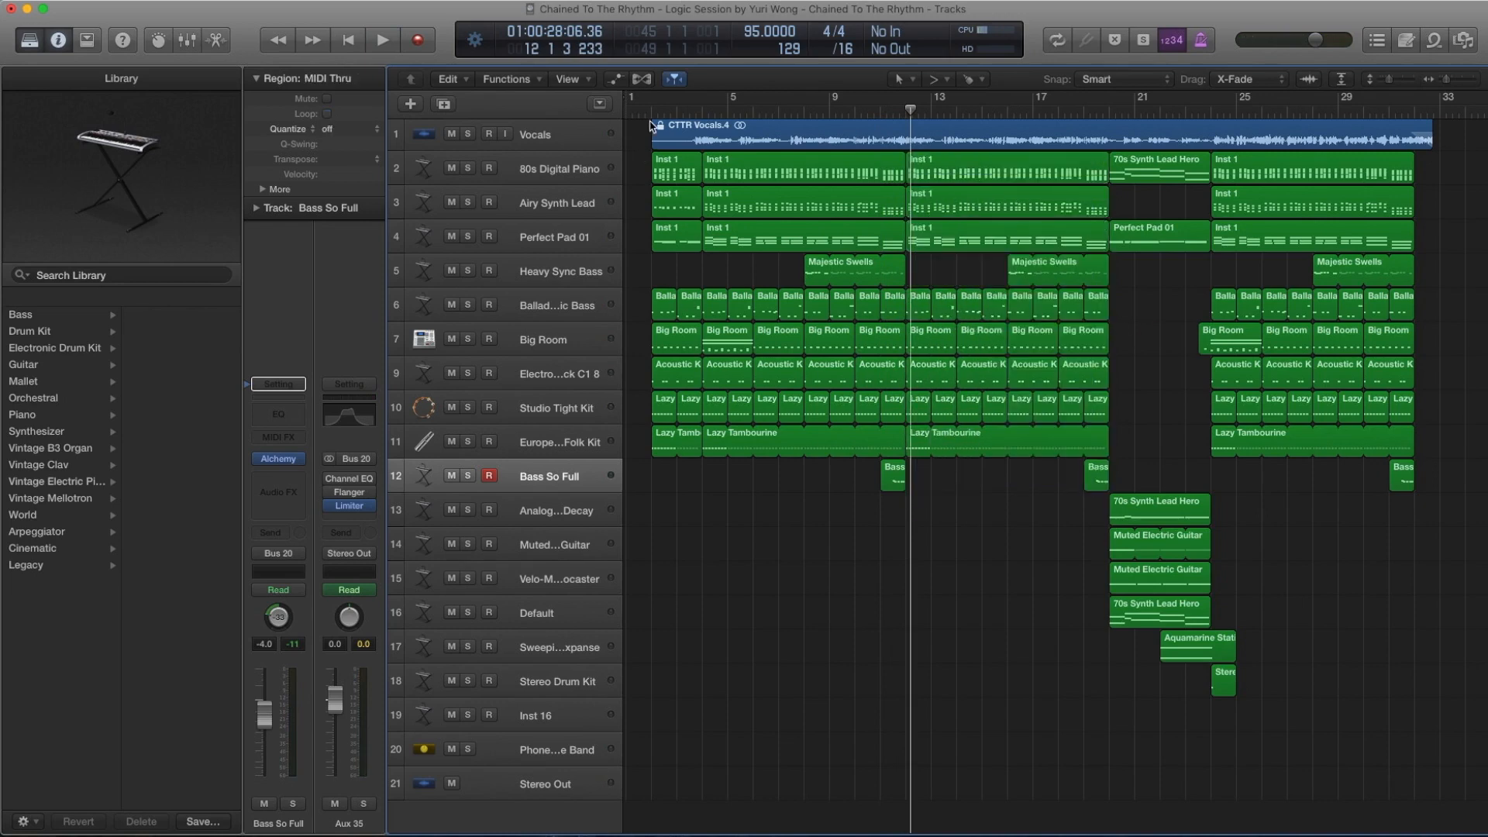
# Play the arrangement's opening section from the start, stop after bar 4 begins and place the playhead exactly at bar 4.
pyautogui.press('Return')
pyautogui.press('space')
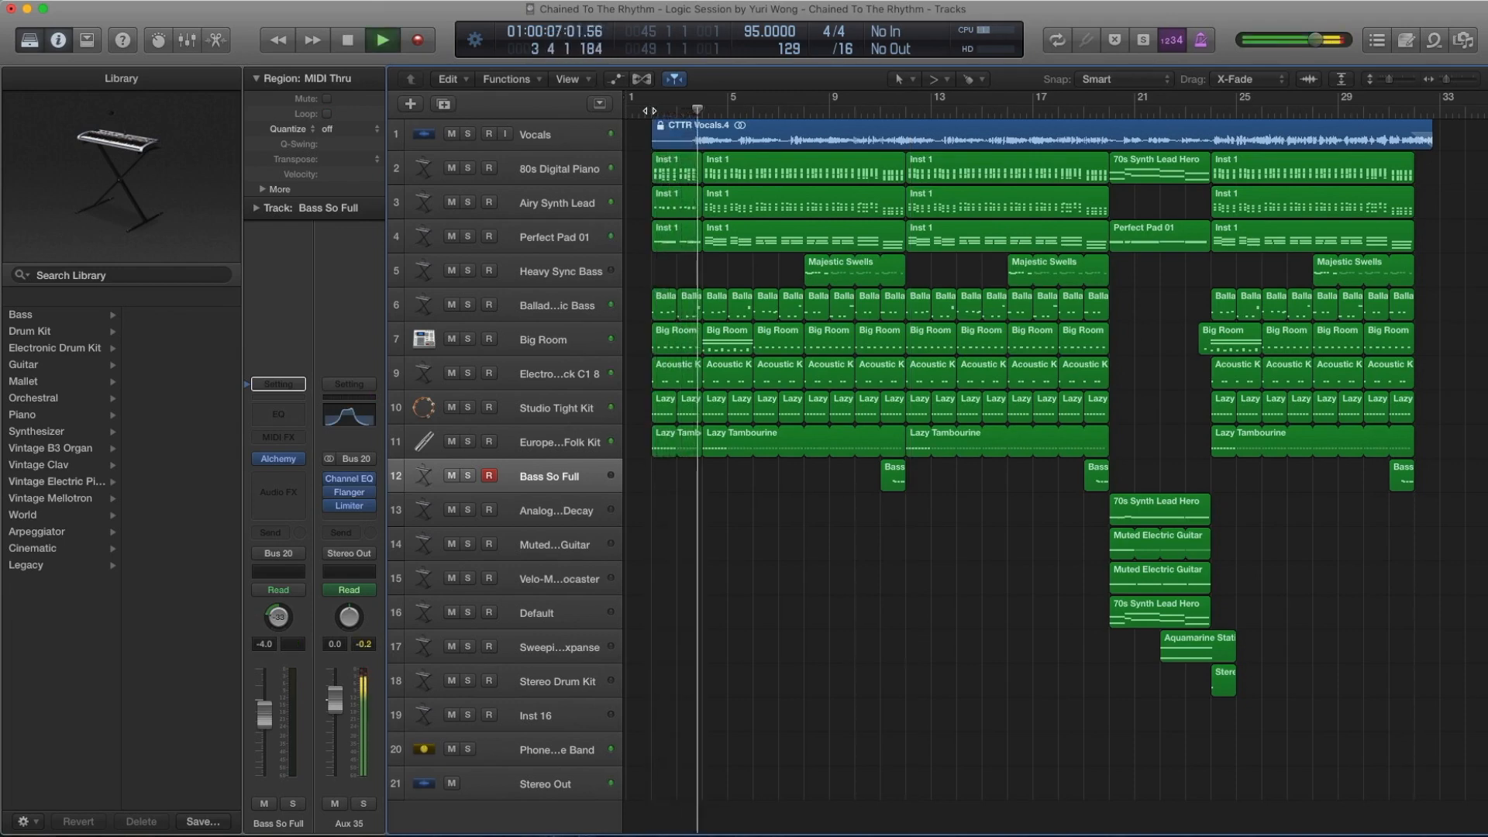
pyautogui.press('space')
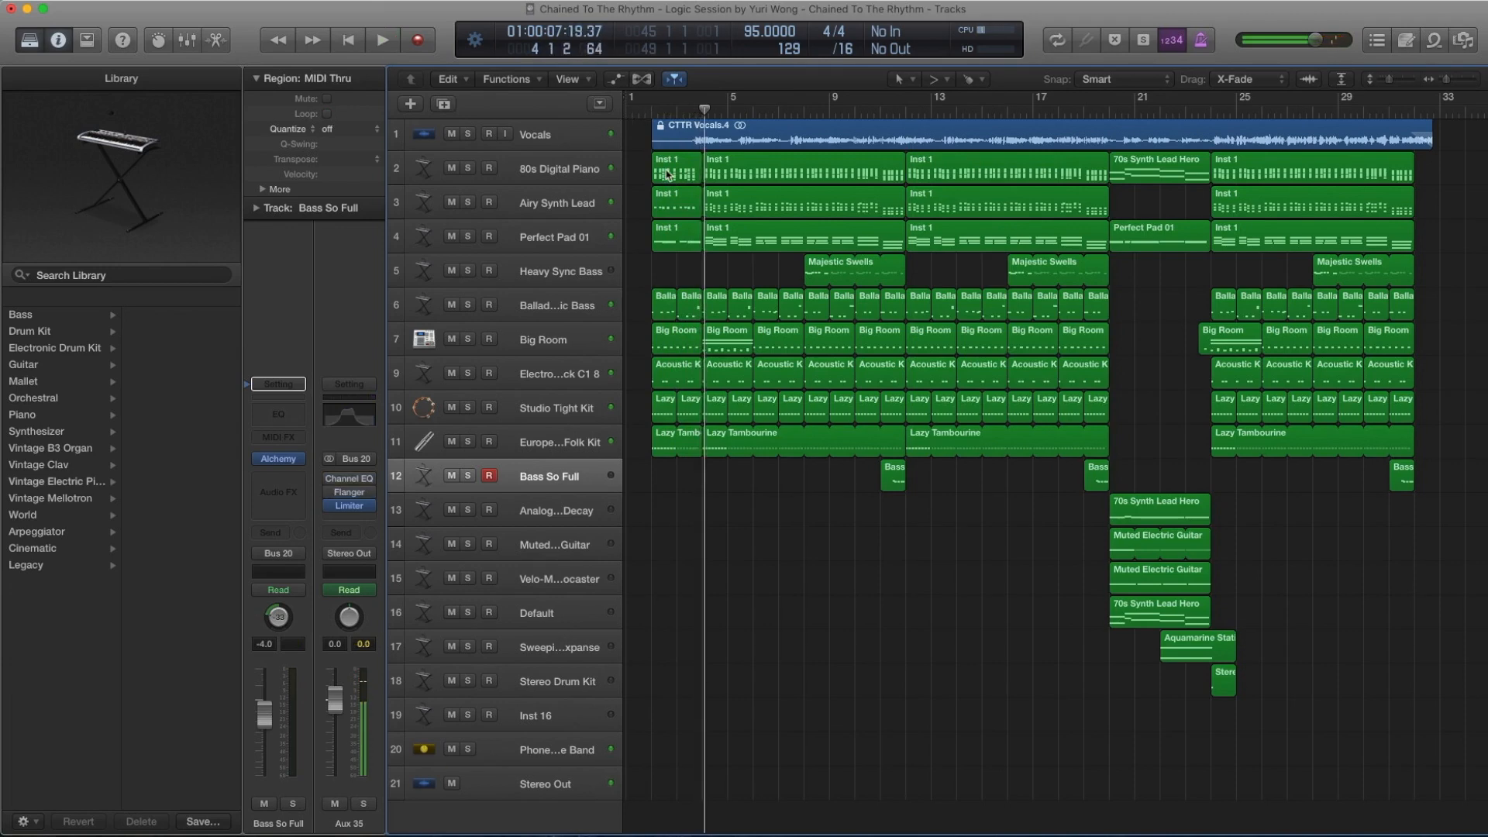
pyautogui.press(',')
pyautogui.press('.')
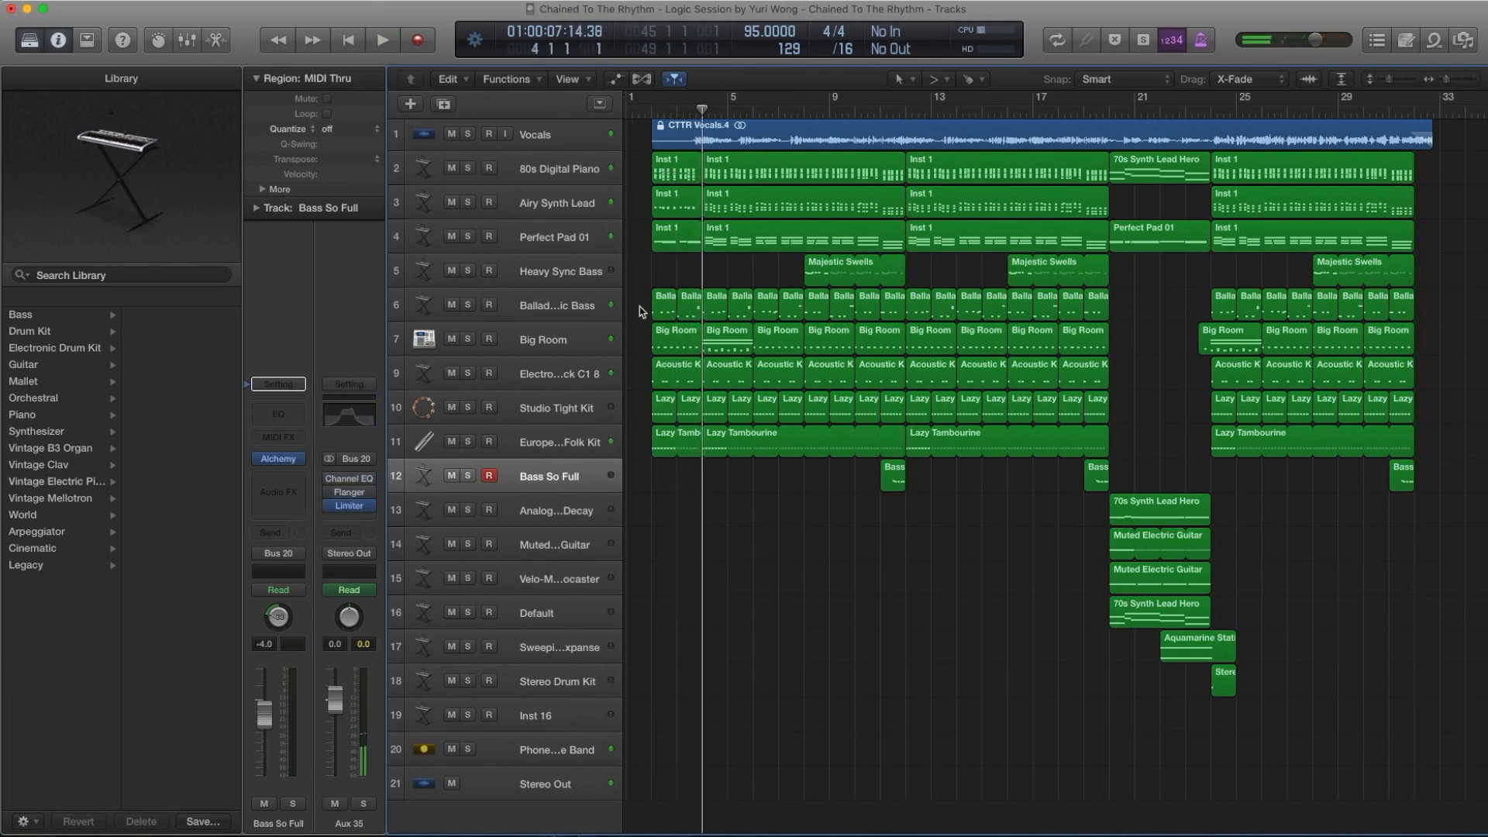
# Show the Mixer beneath the arrangement with the channel strips' outputs, pans and faders in view.
pyautogui.click(431, 1)
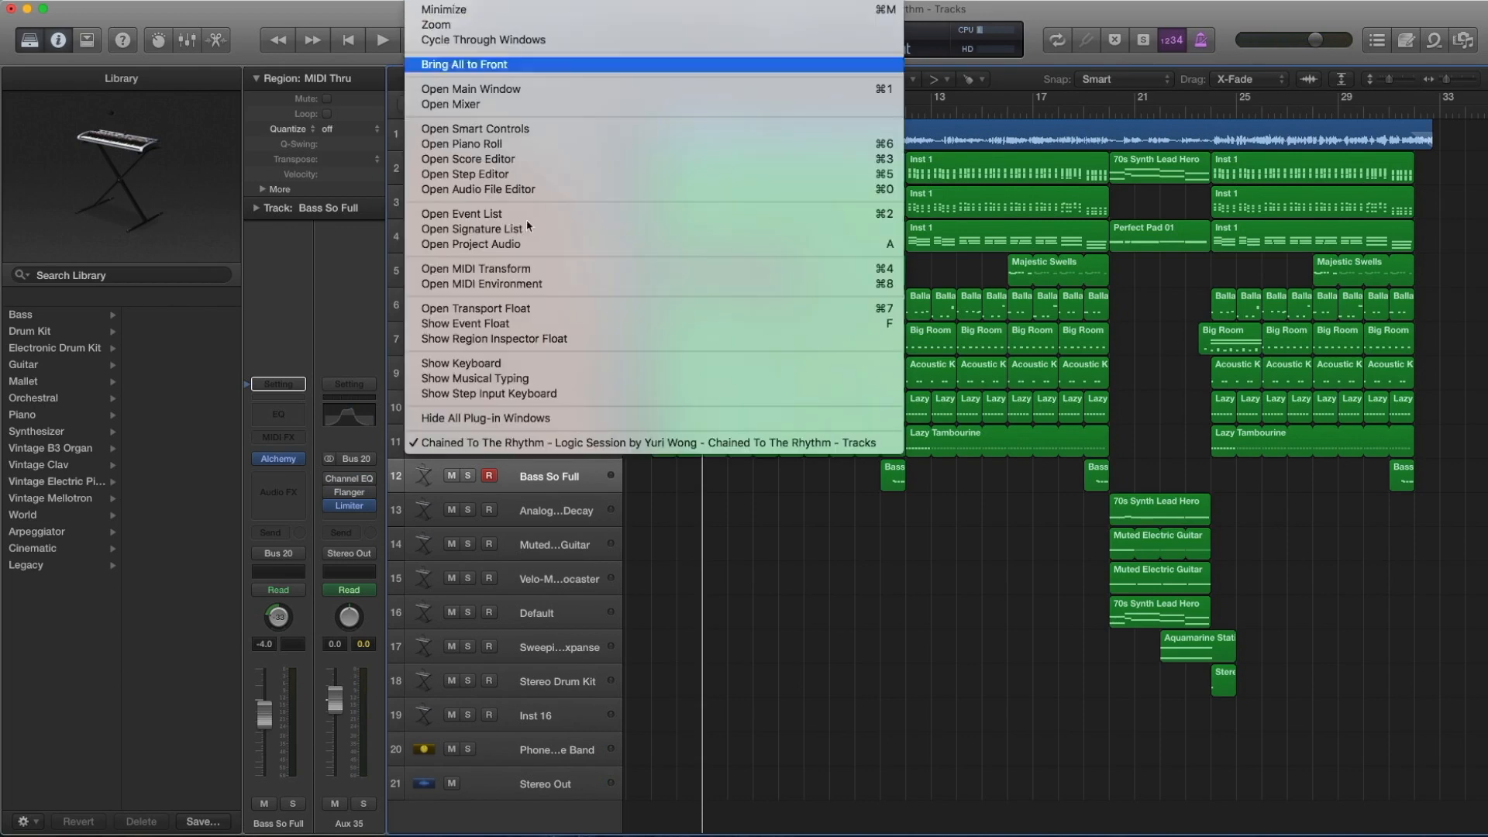
pyautogui.click(480, 64)
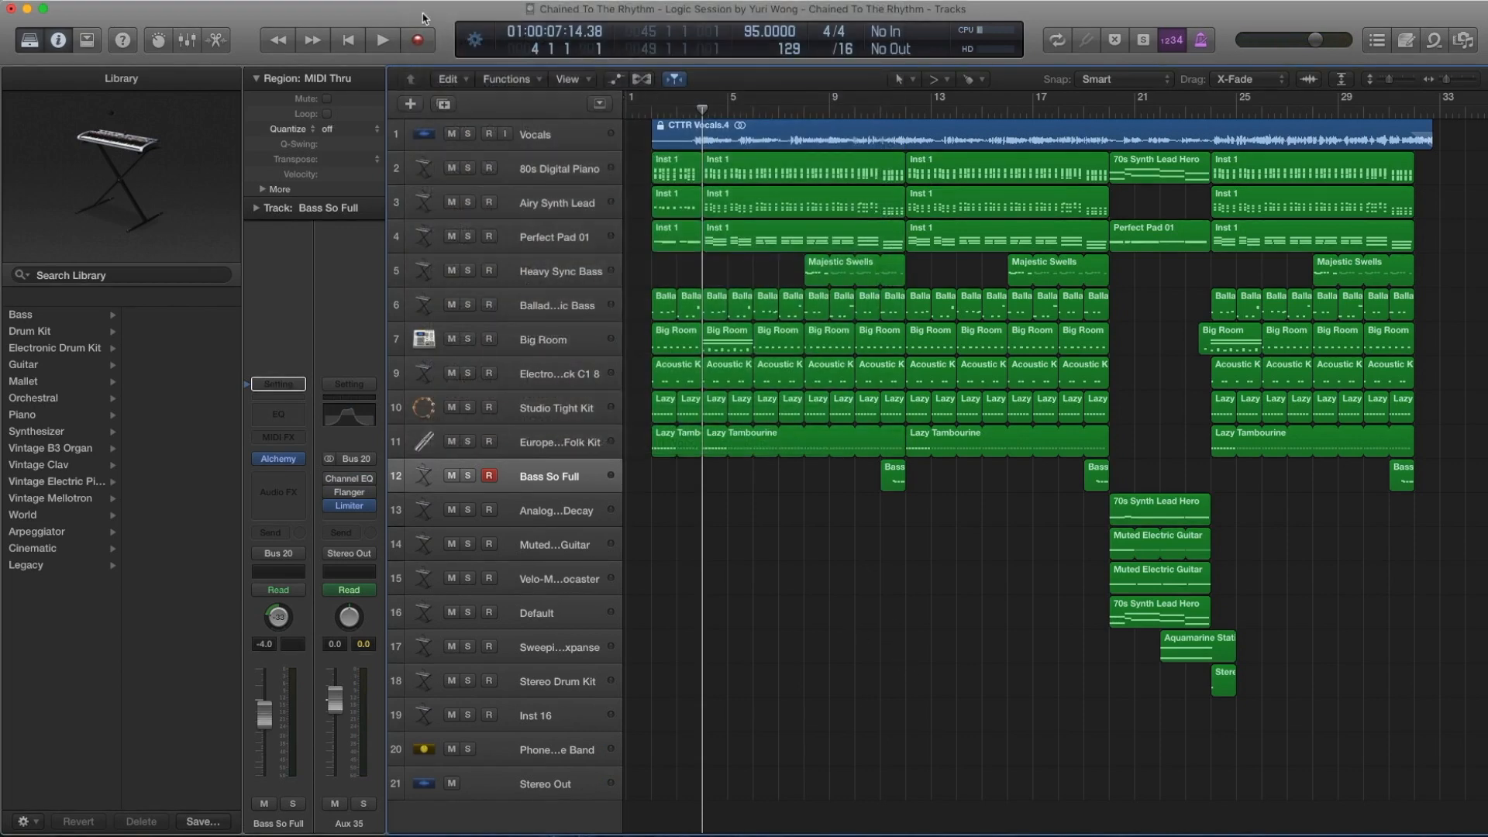
pyautogui.click(424, 1)
pyautogui.moveTo(386, 1)
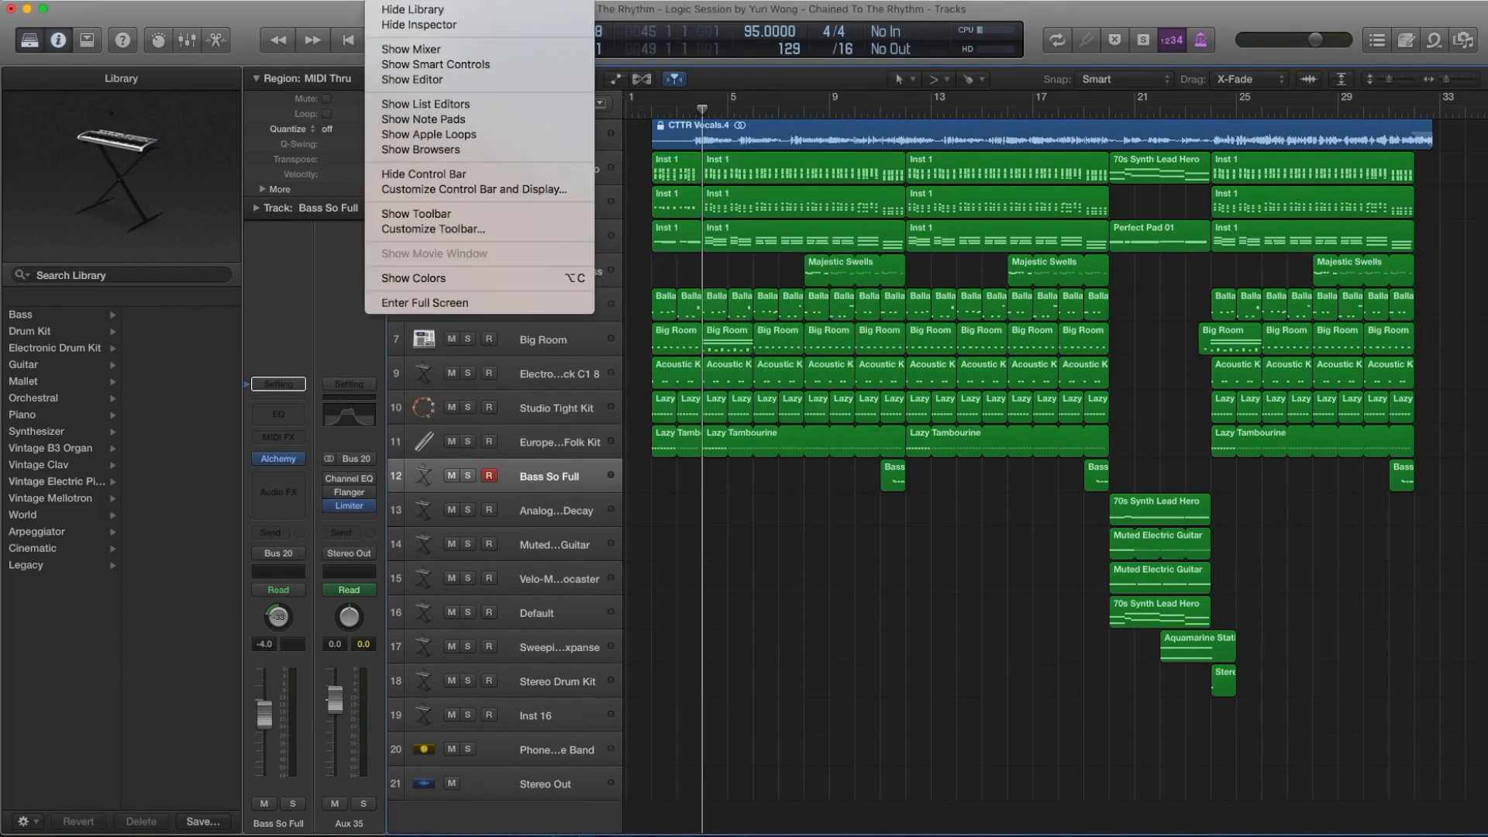
pyautogui.click(409, 49)
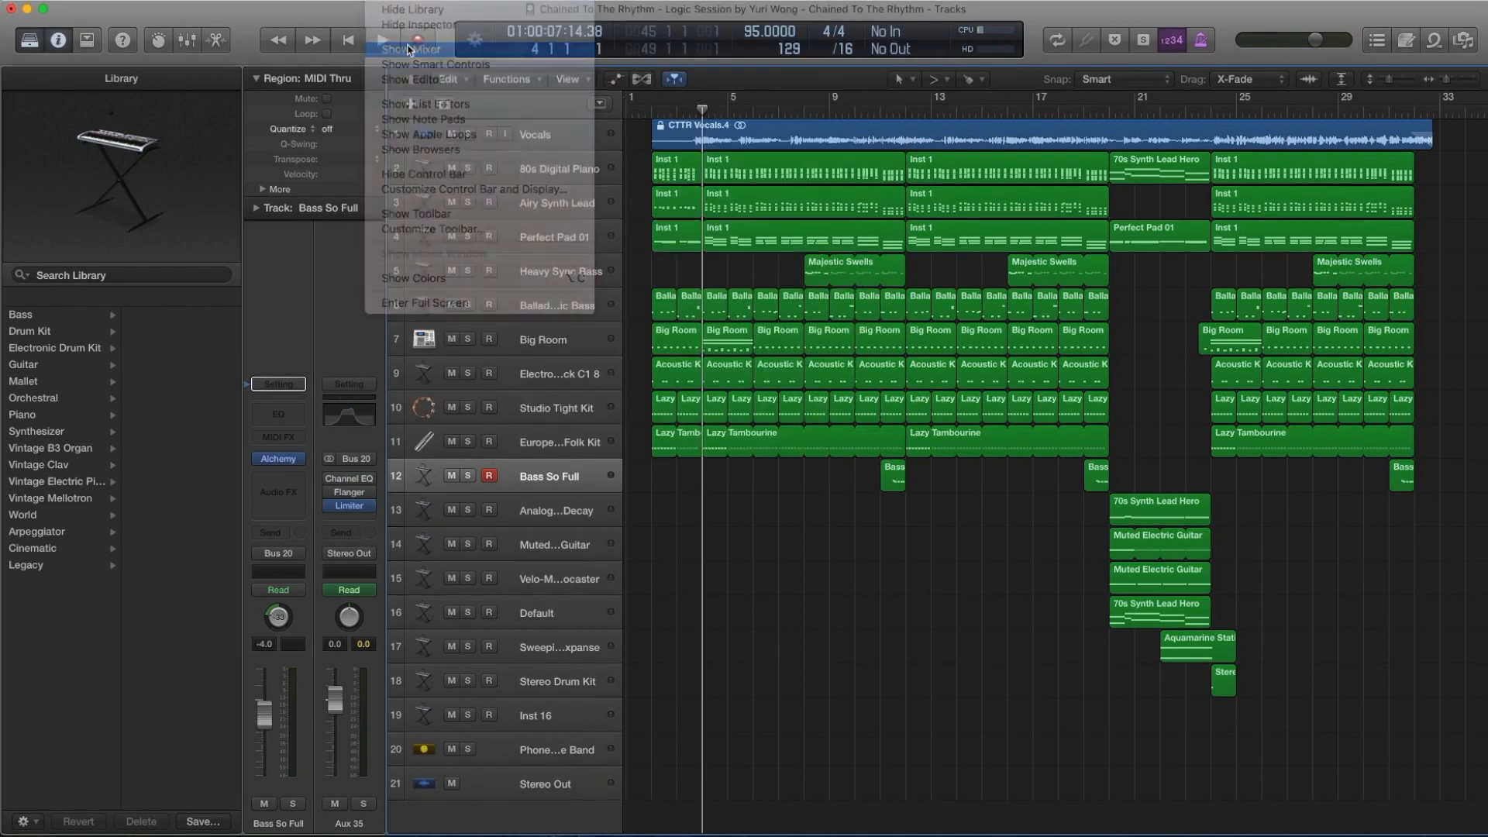
pyautogui.scroll(3, 978, 550)
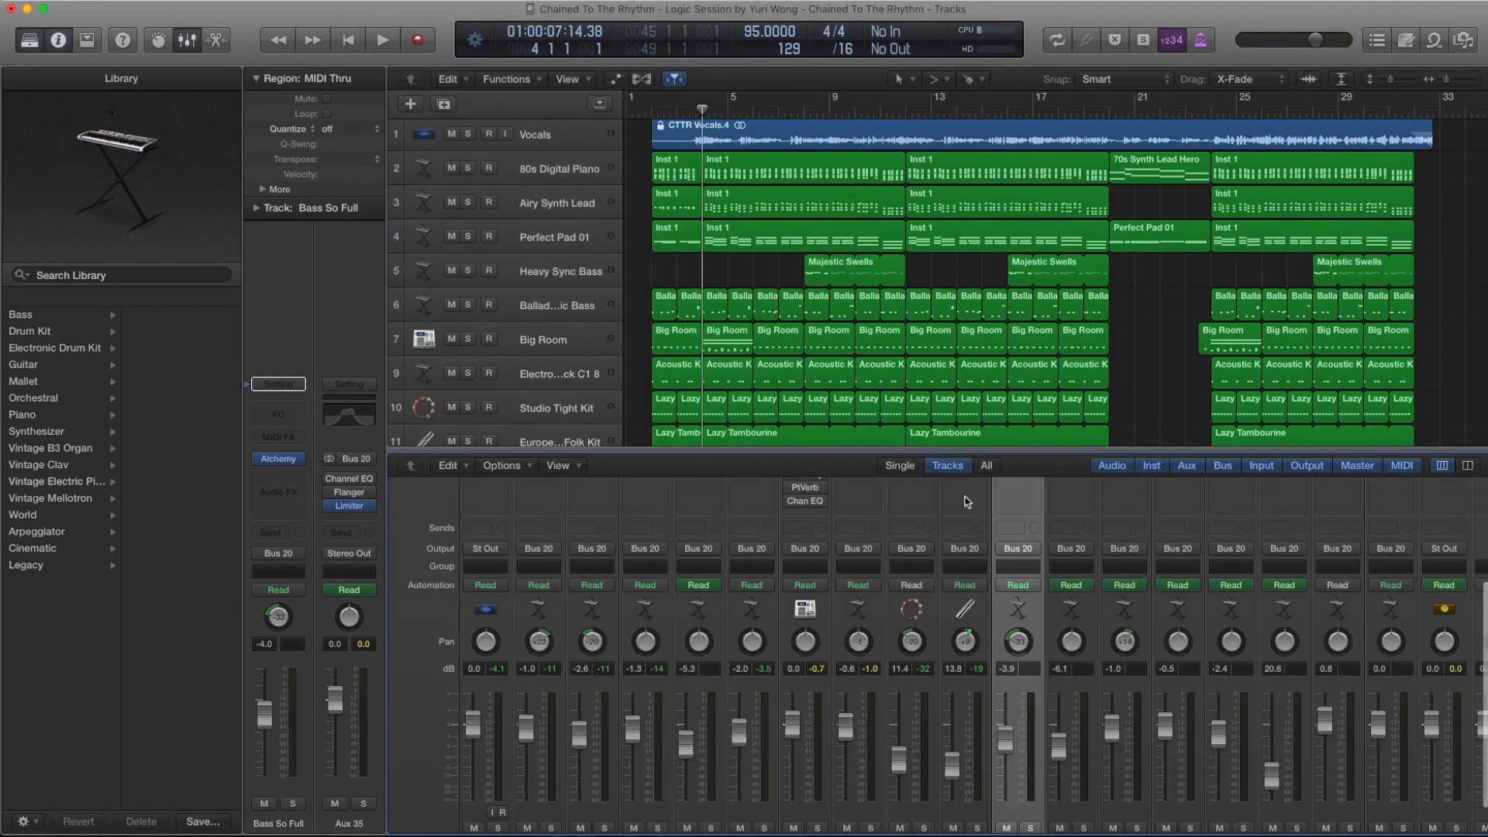
# Select the 80s Digital Piano track and examine the bus output choices on the Perfect Pad 01 channel strip without changing its routing.
pyautogui.click(534, 183)
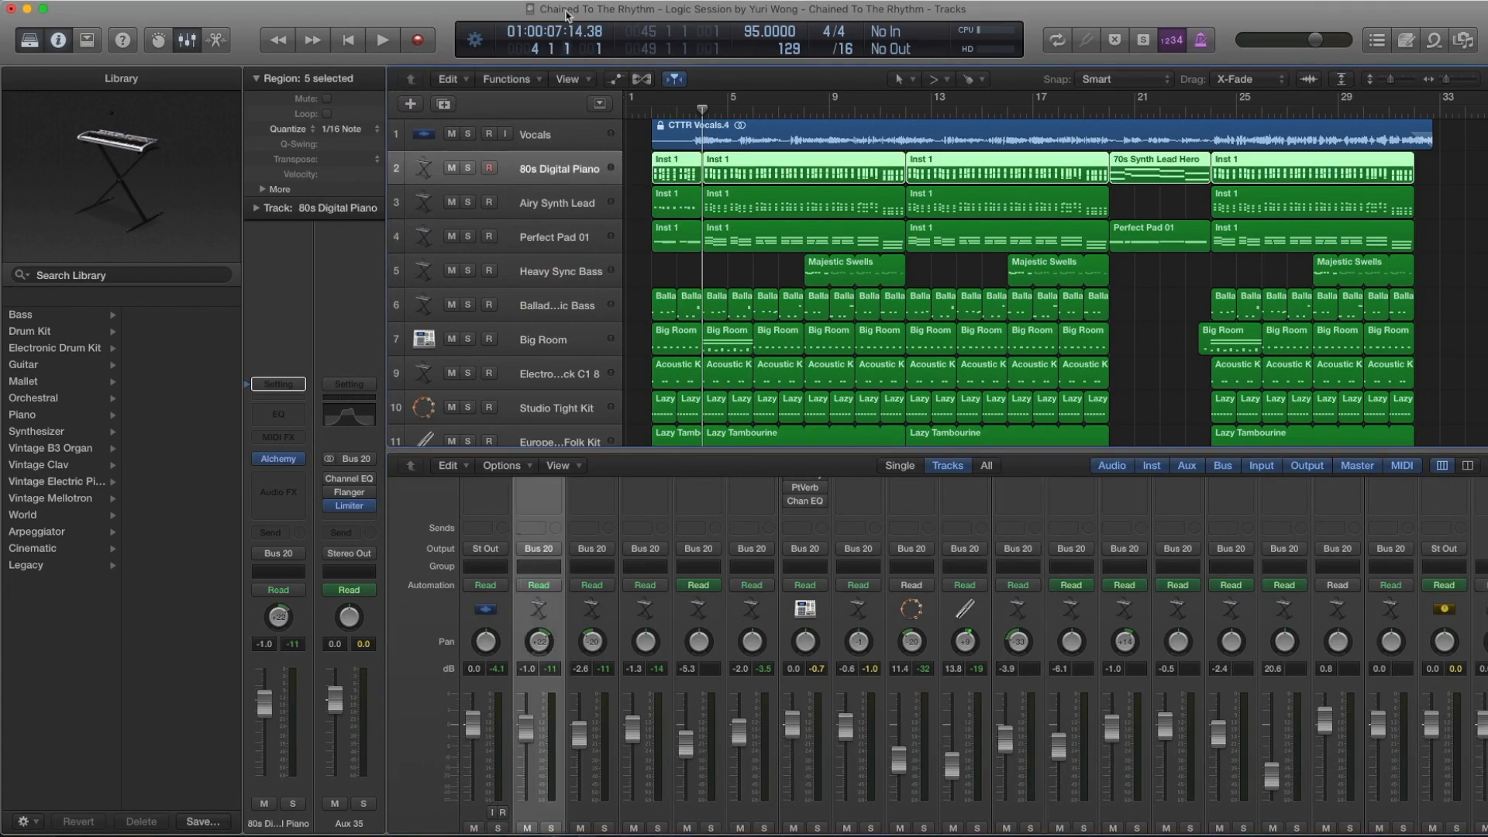
pyautogui.click(547, 137)
pyautogui.click(547, 170)
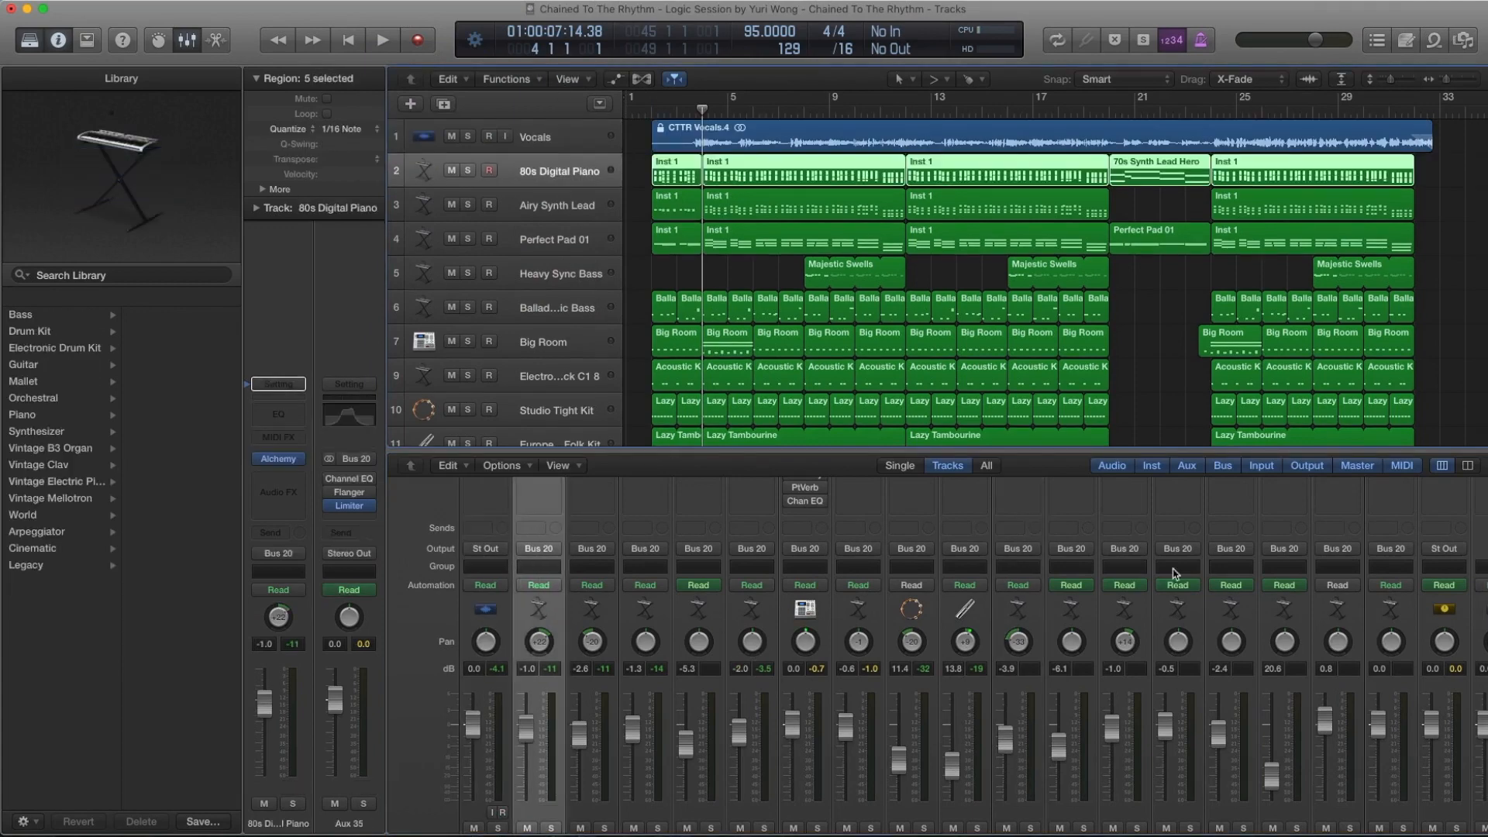
pyautogui.click(661, 552)
pyautogui.moveTo(674, 605)
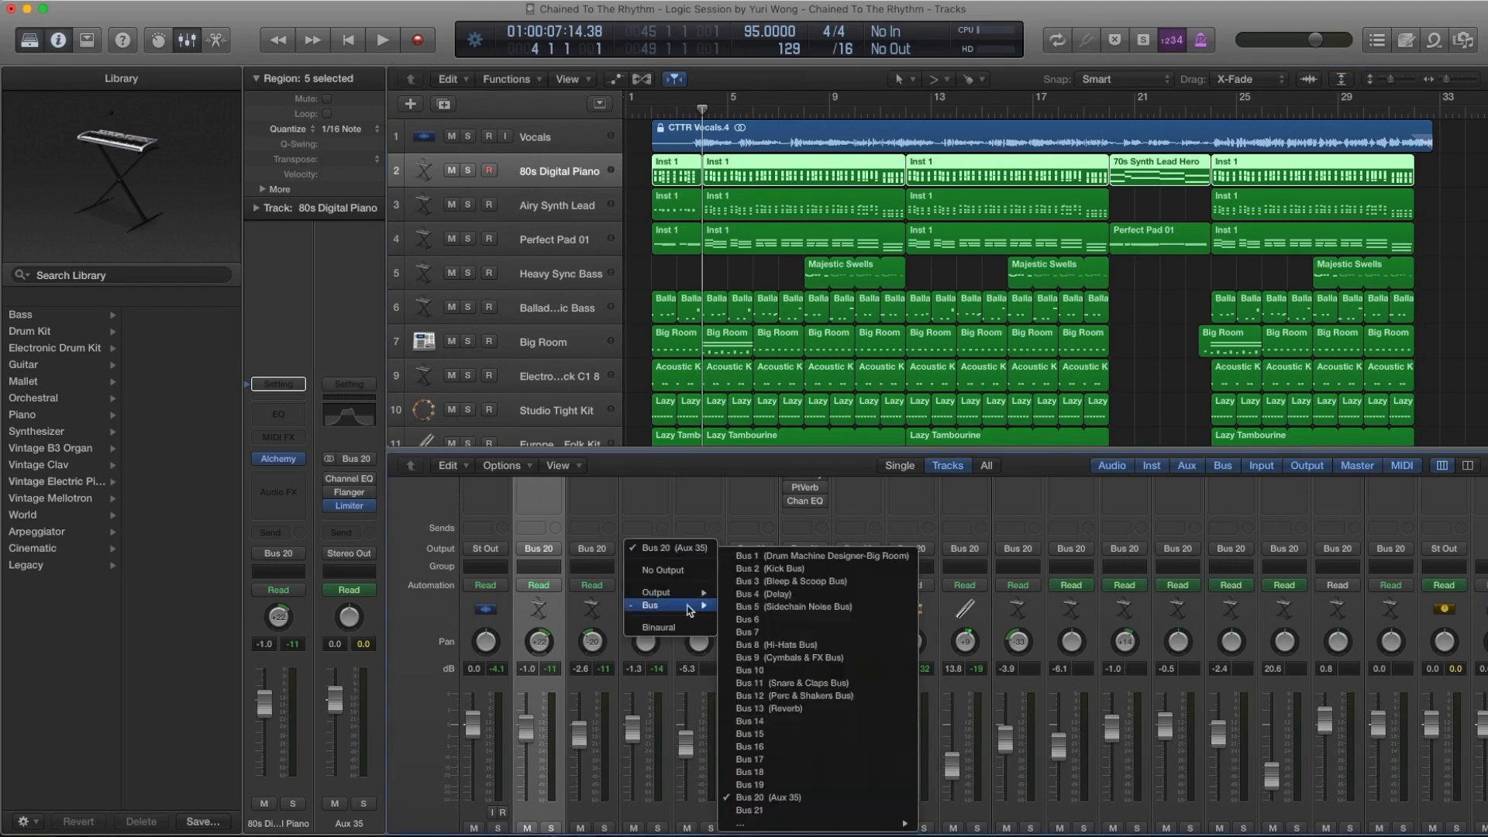
pyautogui.click(670, 496)
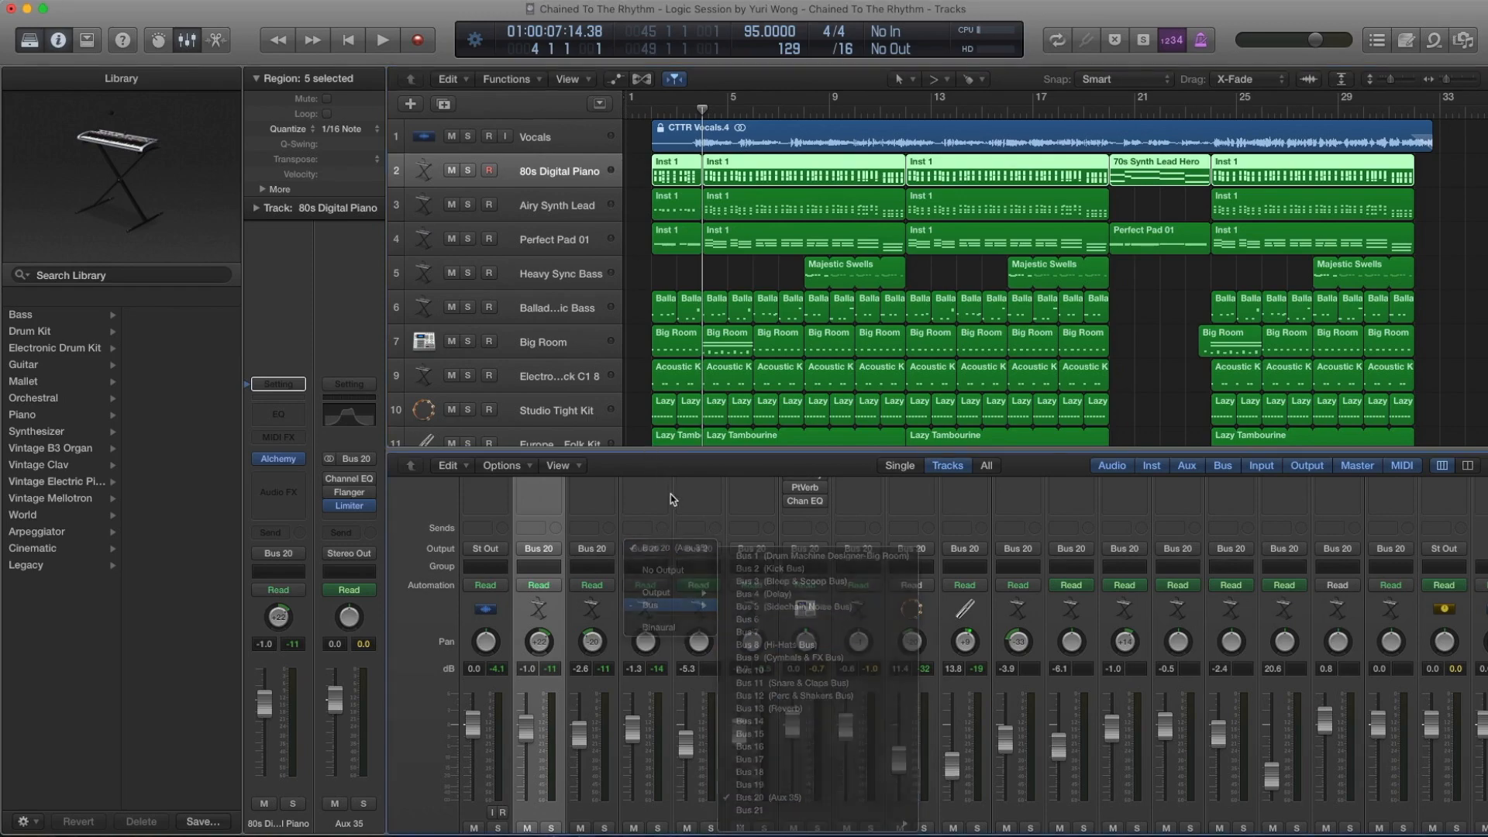
# Find the Bus 20 auxiliary channel strip, Aux 35, in the Mixer and select it with its inserted effects in view.
pyautogui.hscroll(2, 853, 605)
pyautogui.scroll(4, 1279, 620)
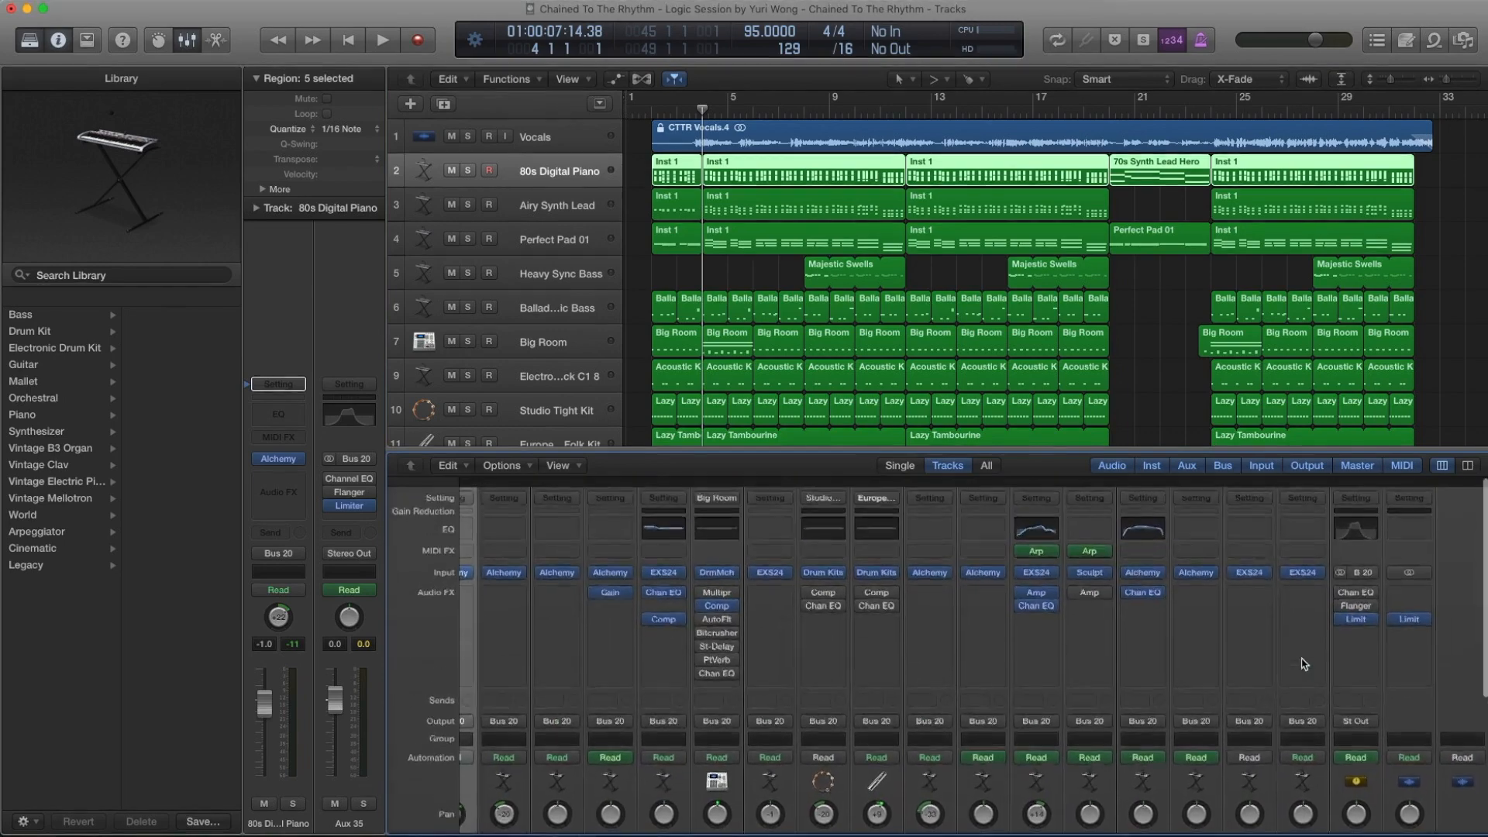
pyautogui.scroll(-3, 1311, 623)
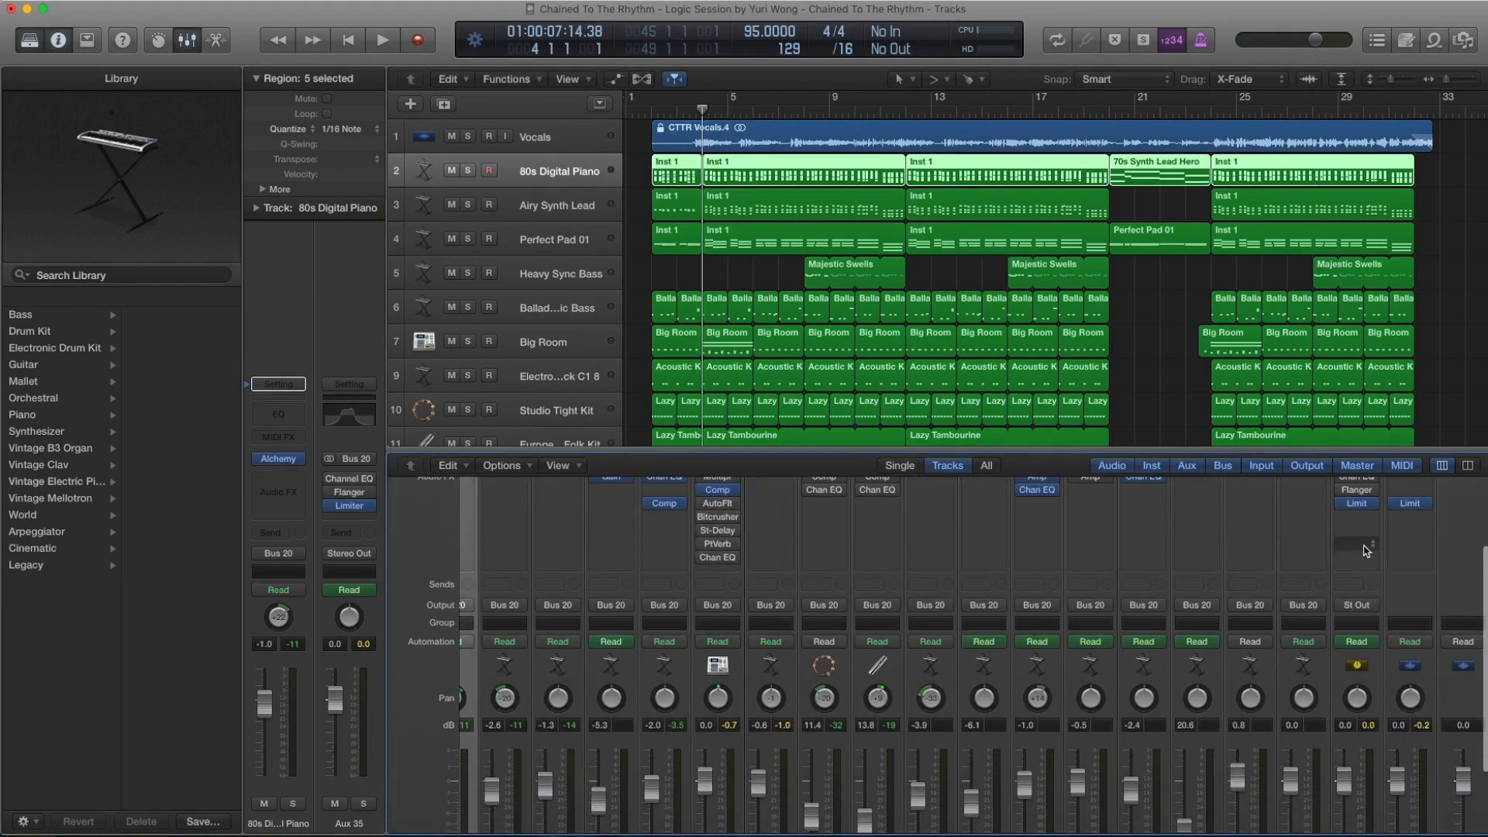
pyautogui.scroll(1, 1355, 486)
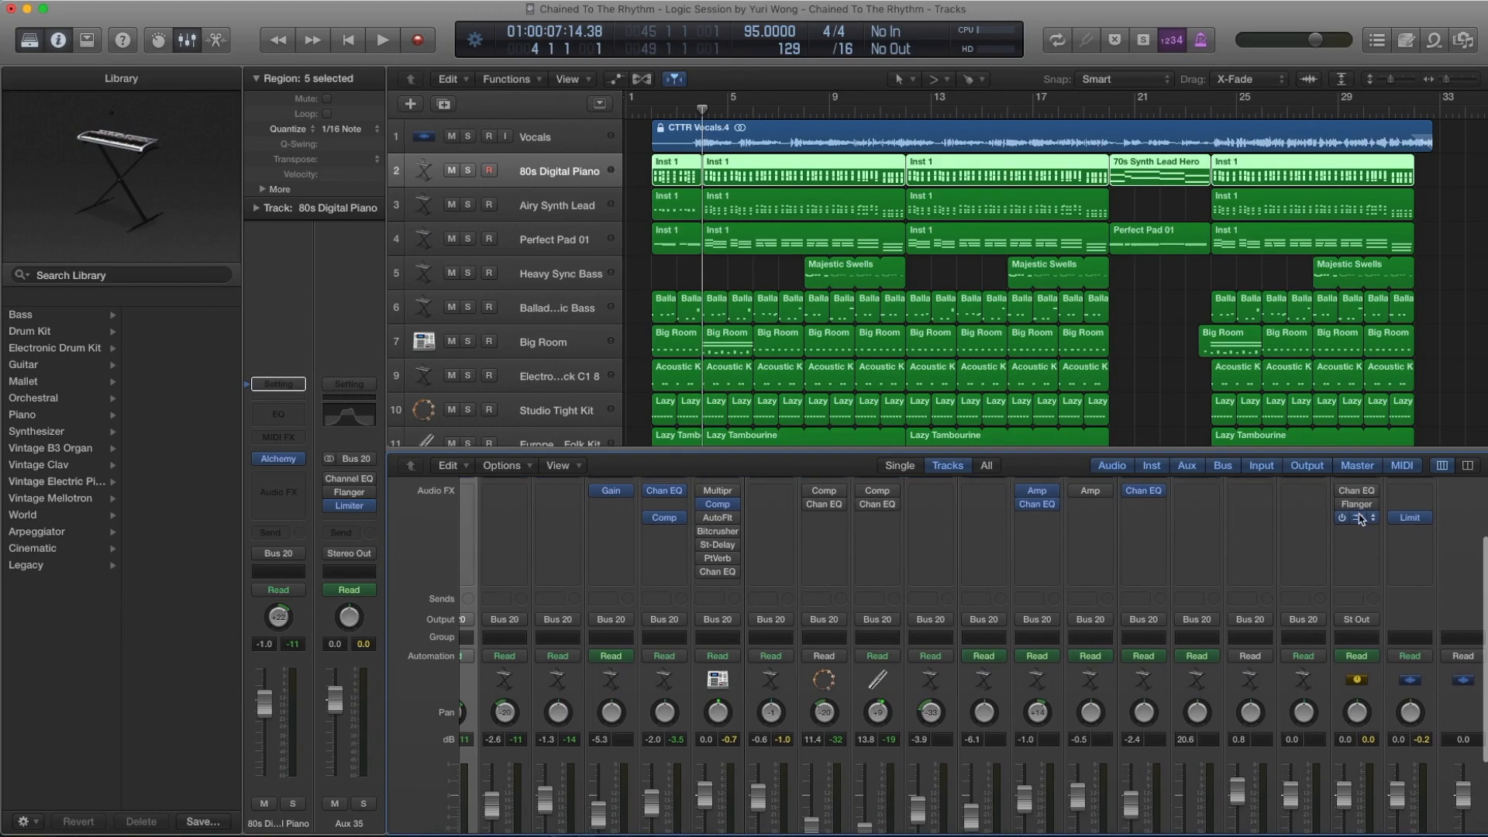
pyautogui.scroll(-3, 1364, 530)
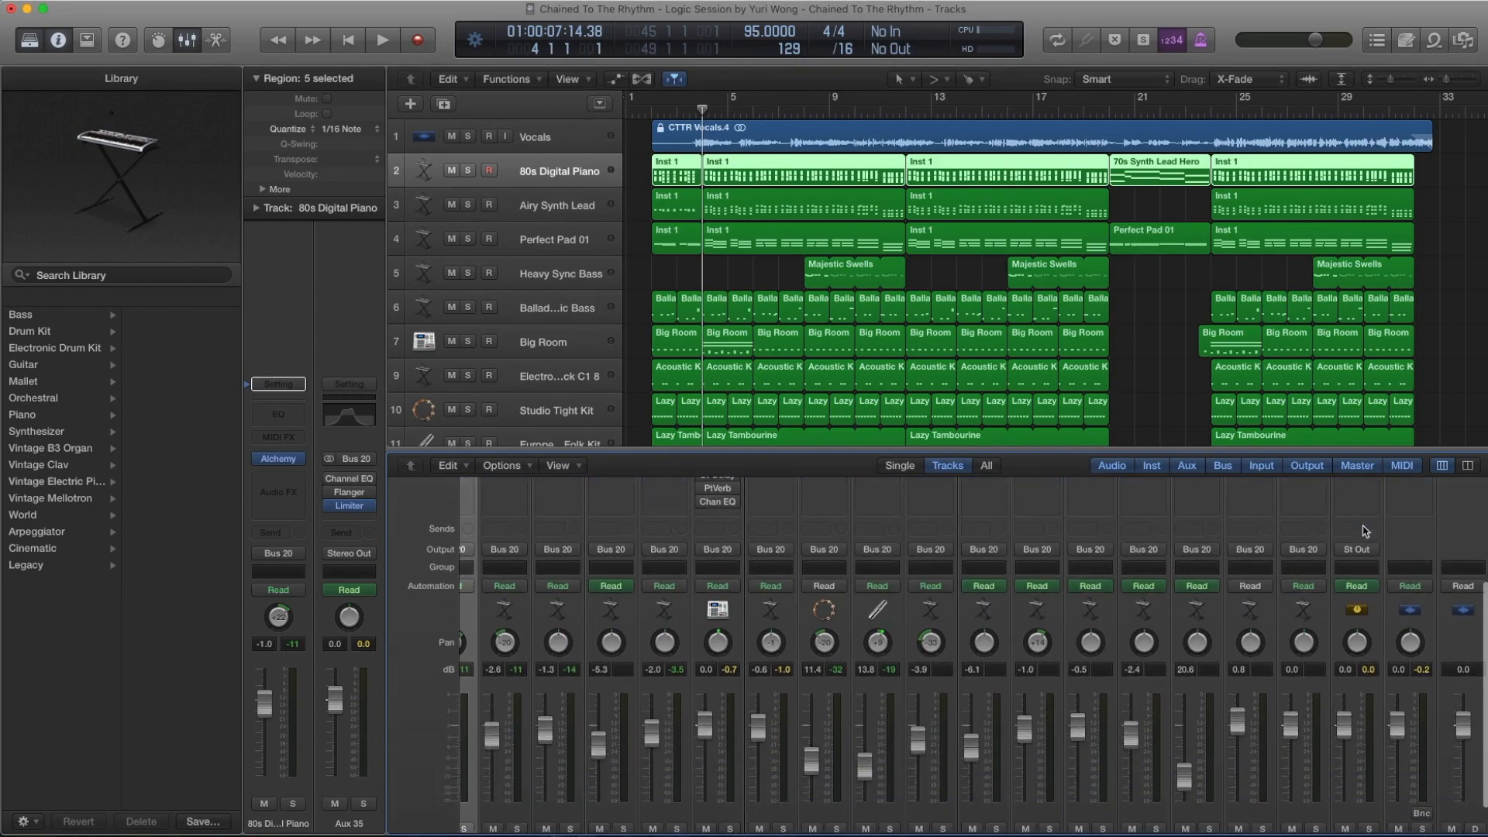
pyautogui.click(1377, 607)
pyautogui.scroll(5, 1375, 627)
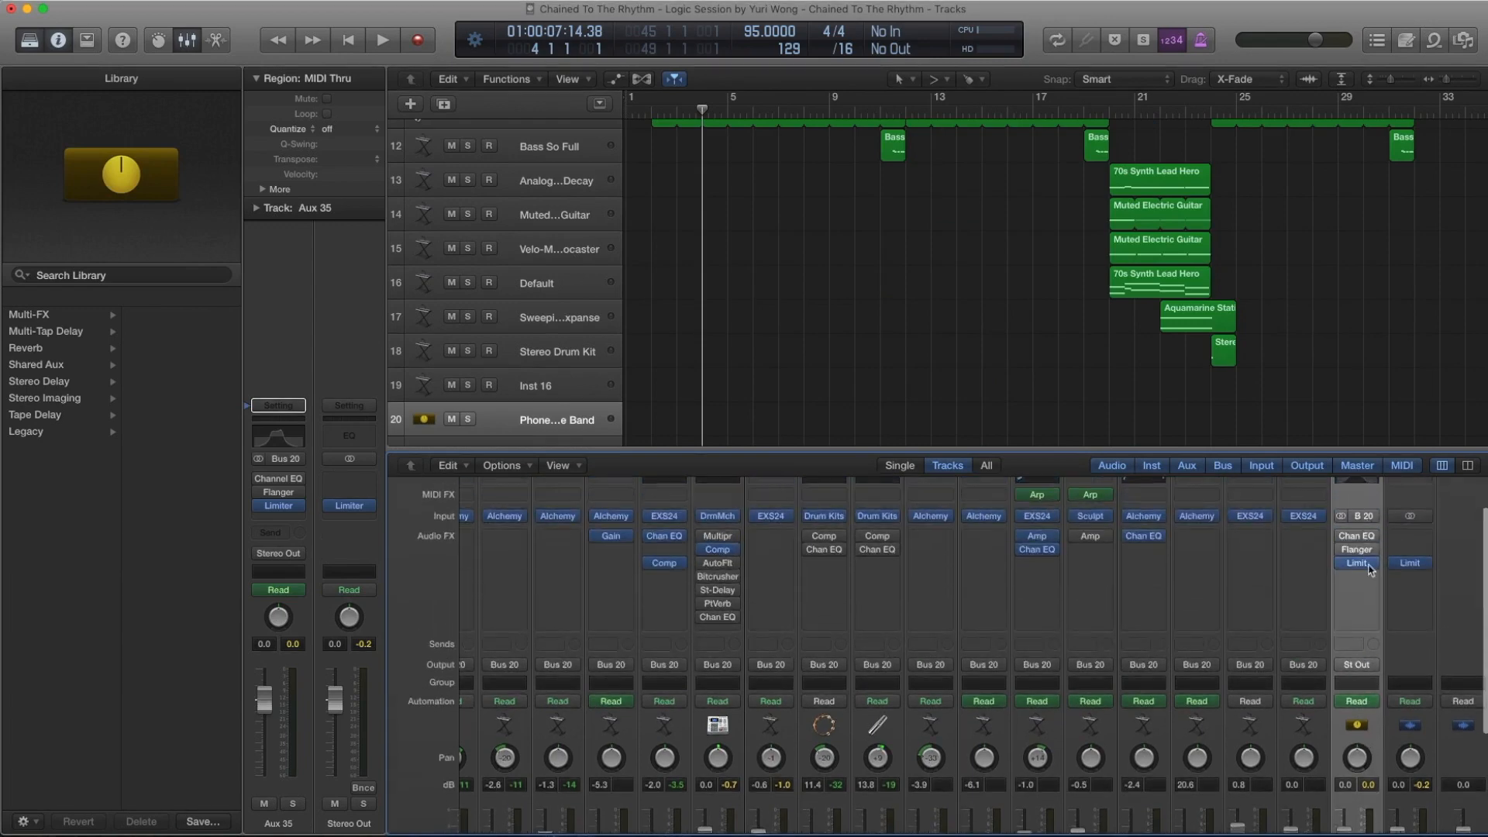
# Examine the Channel EQ on Aux 35, its preset categories and the Phone Filter Wide Band curve, and close it without changes.
pyautogui.click(1357, 540)
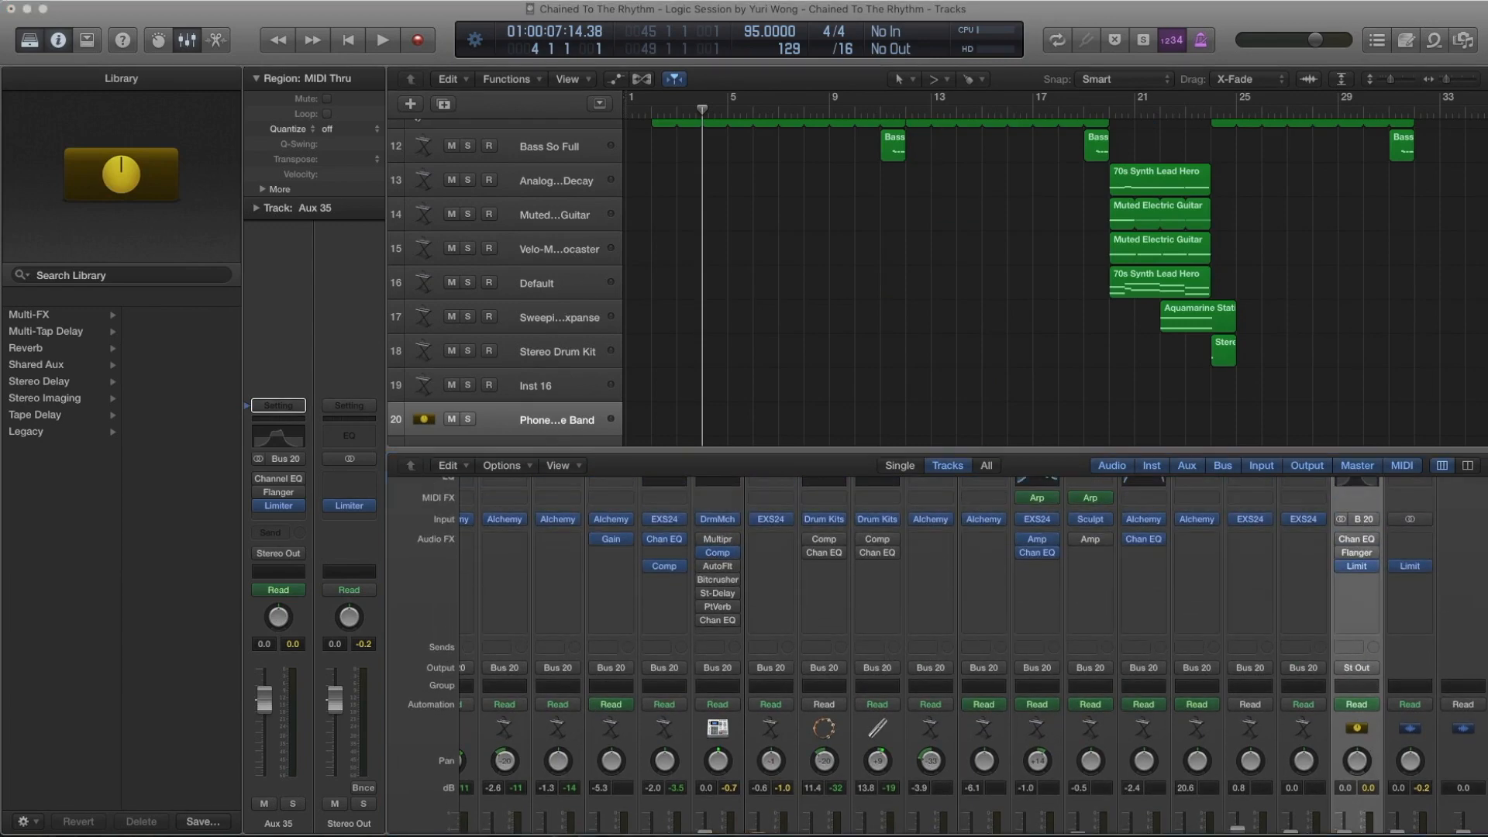
pyautogui.click(484, 174)
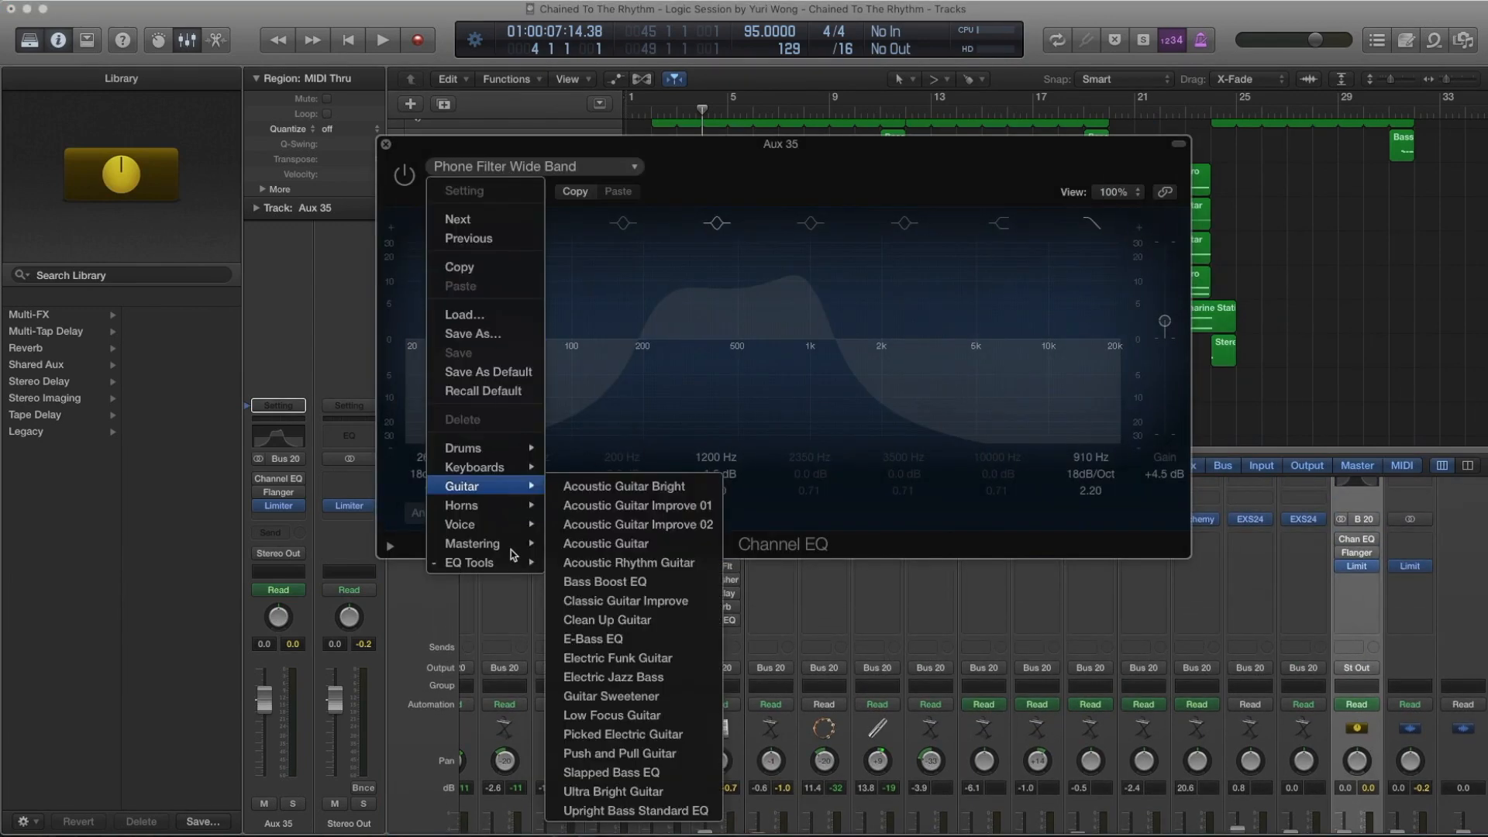
pyautogui.moveTo(496, 566)
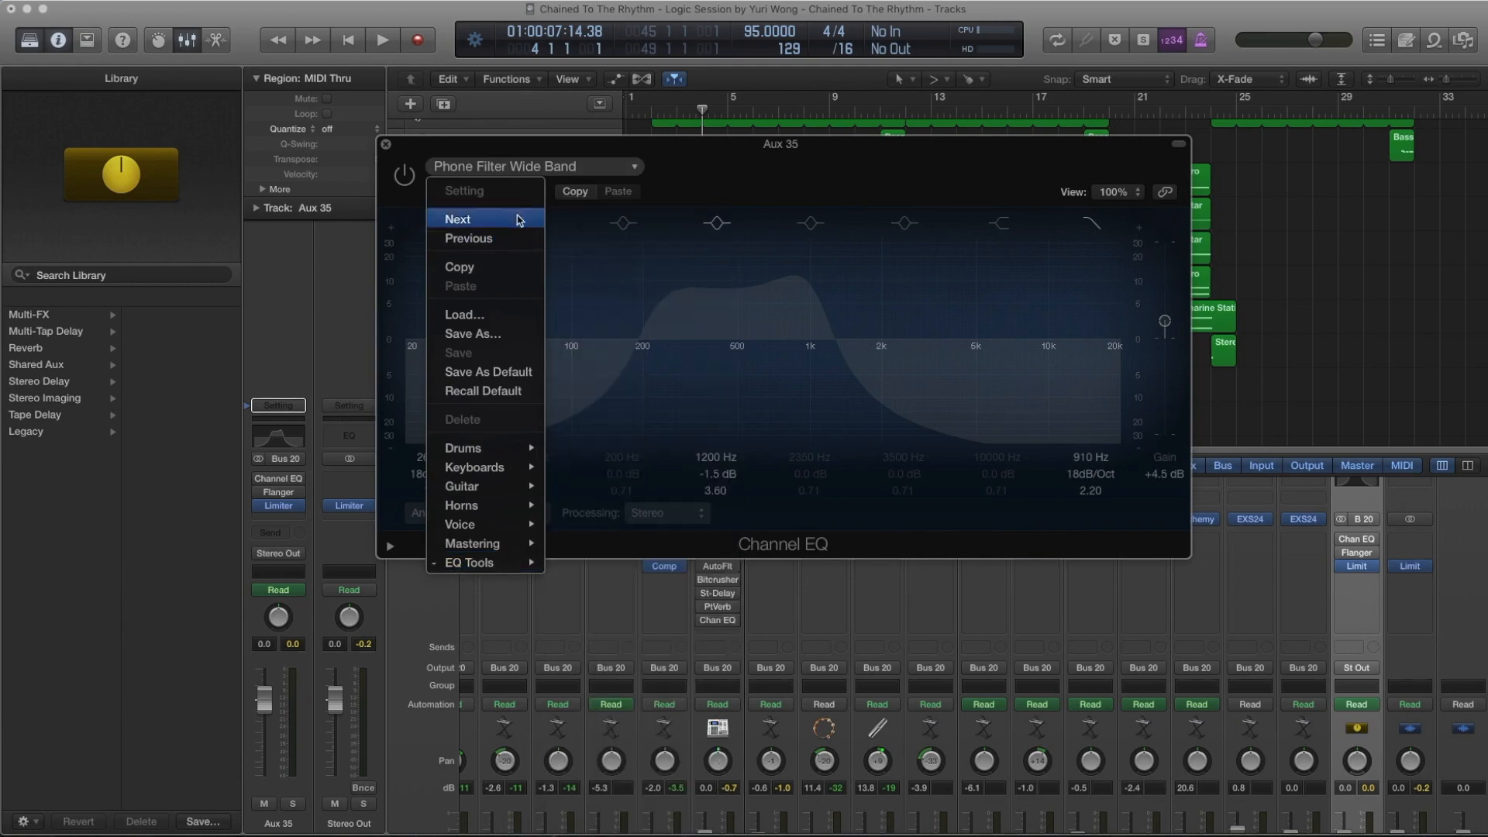
pyautogui.click(527, 147)
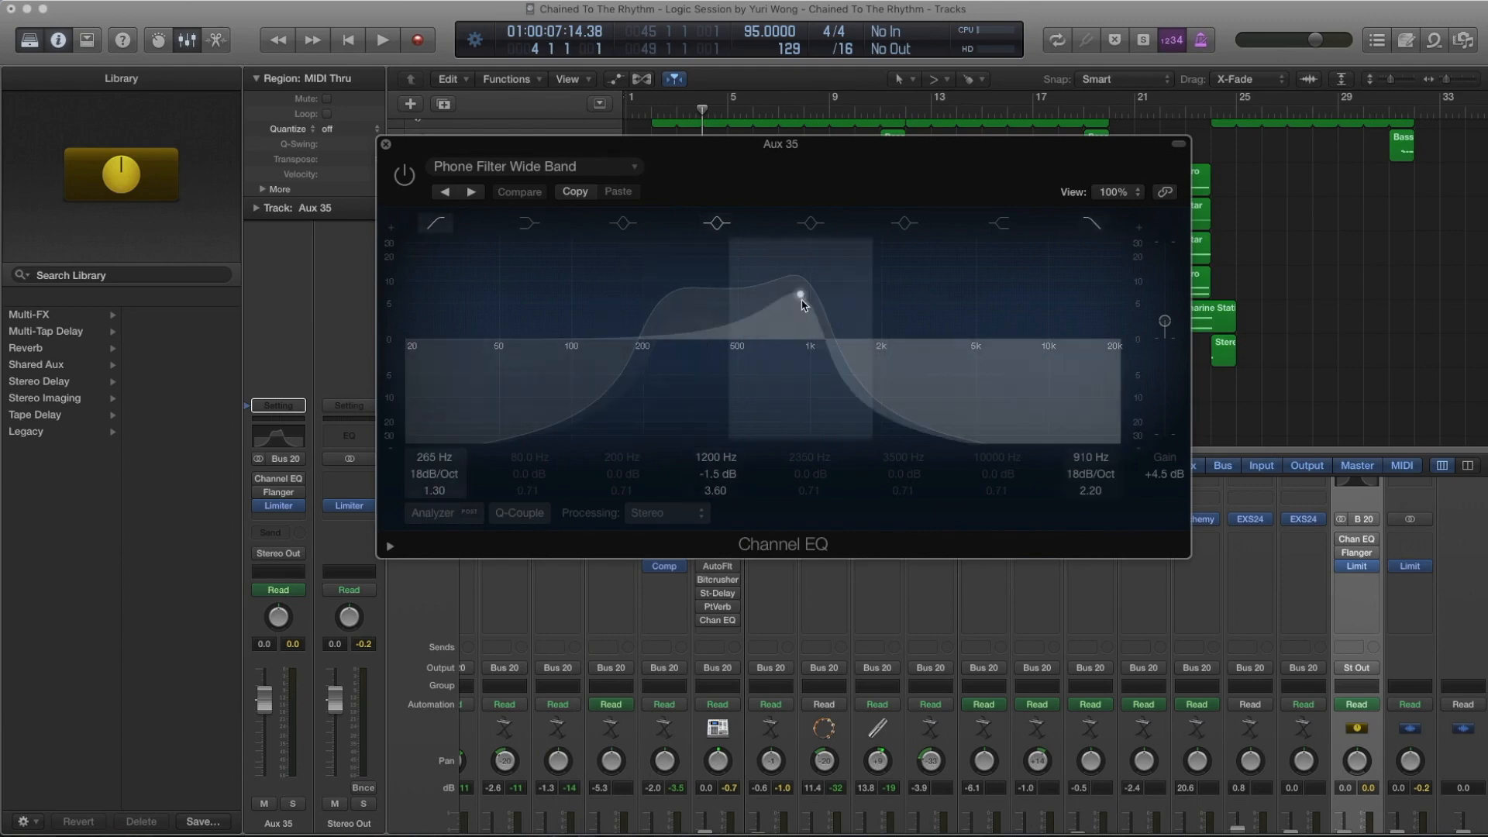
pyautogui.click(386, 145)
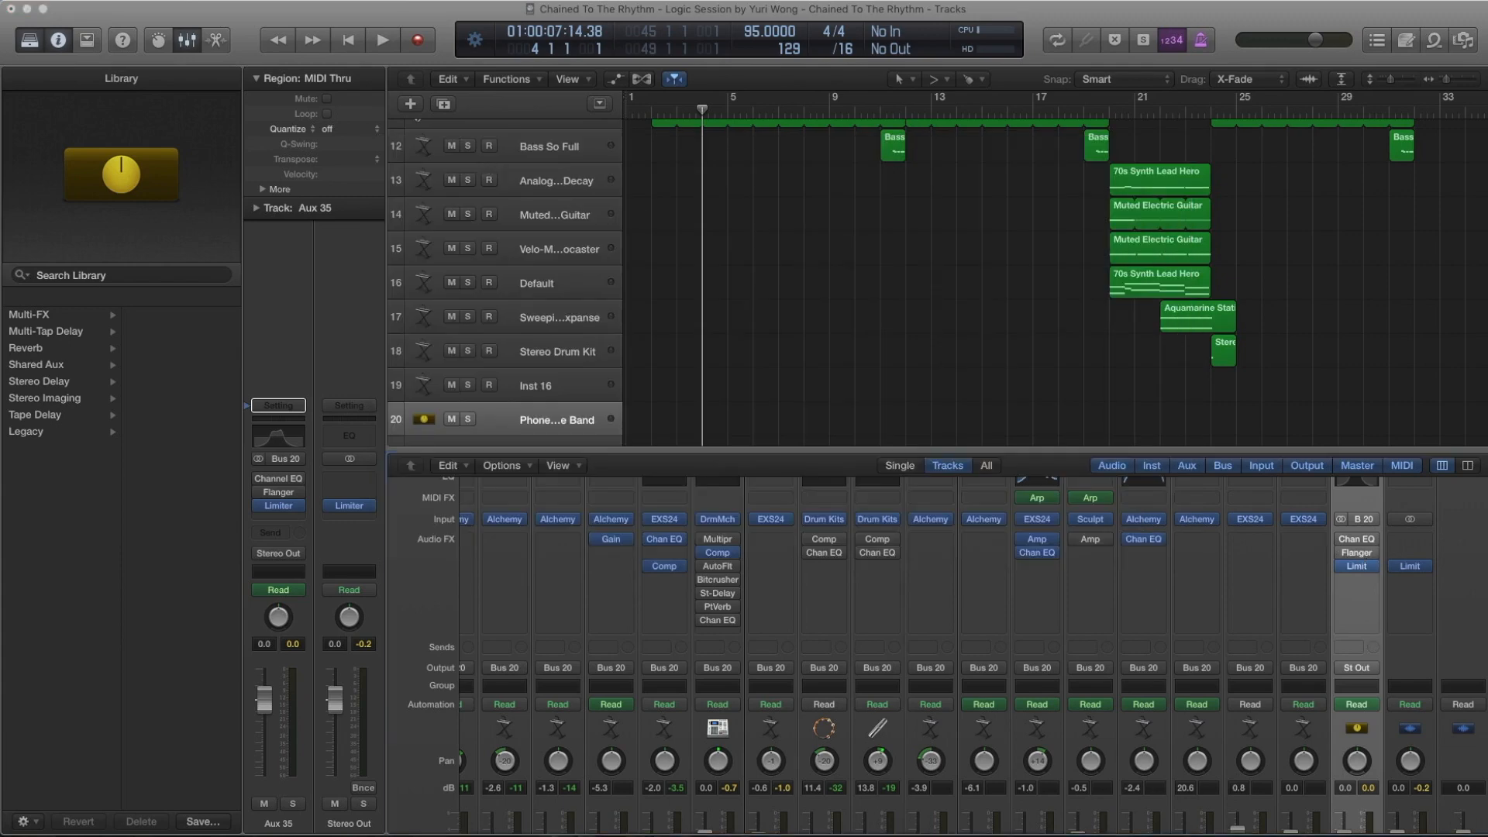
# Examine the Flanger's preset list and Warm Jet Flange settings on Aux 35, and close the plug-in unchanged.
pyautogui.click(729, 190)
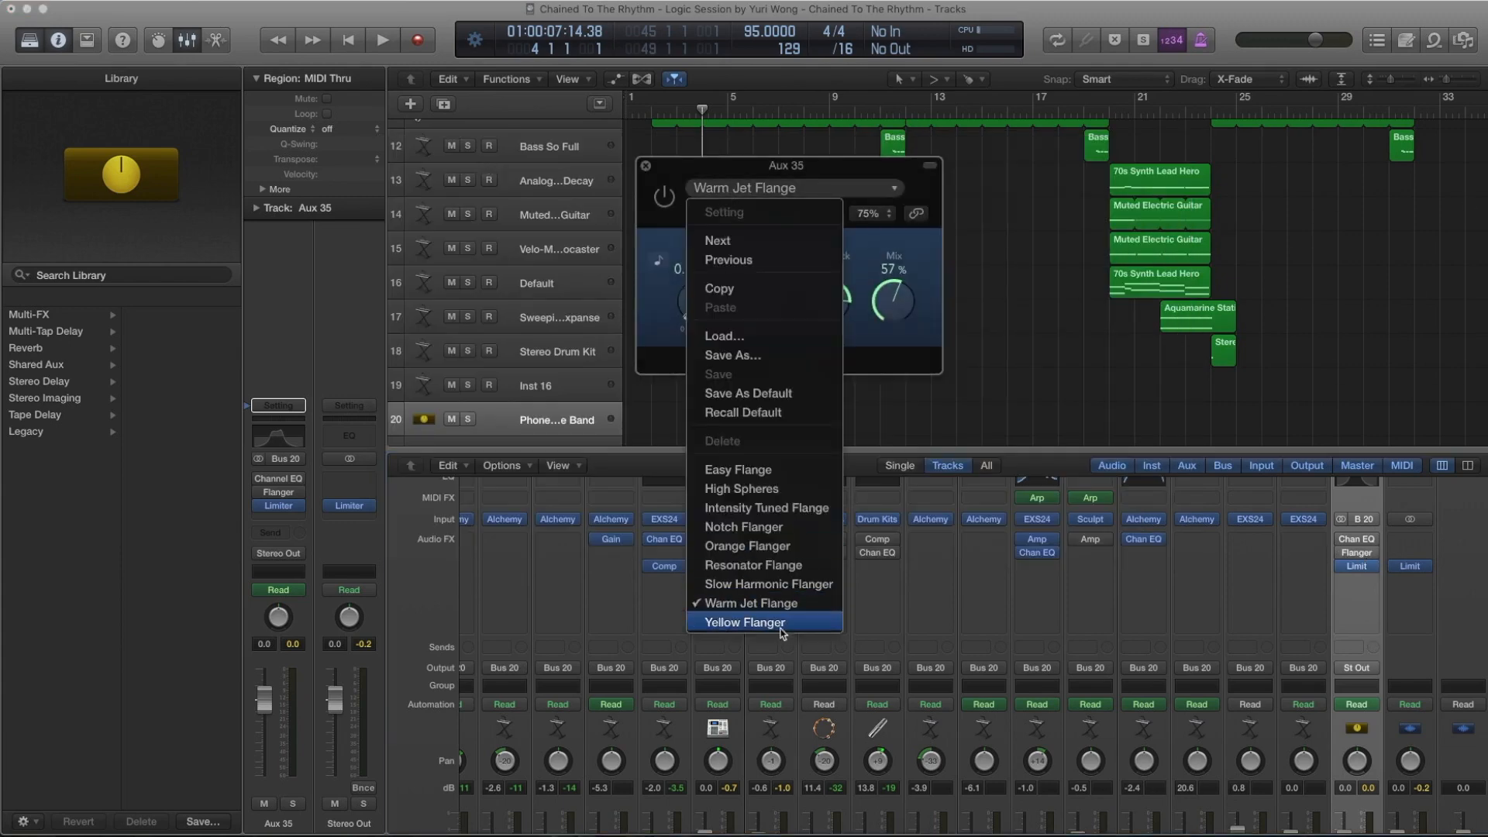
pyautogui.click(647, 167)
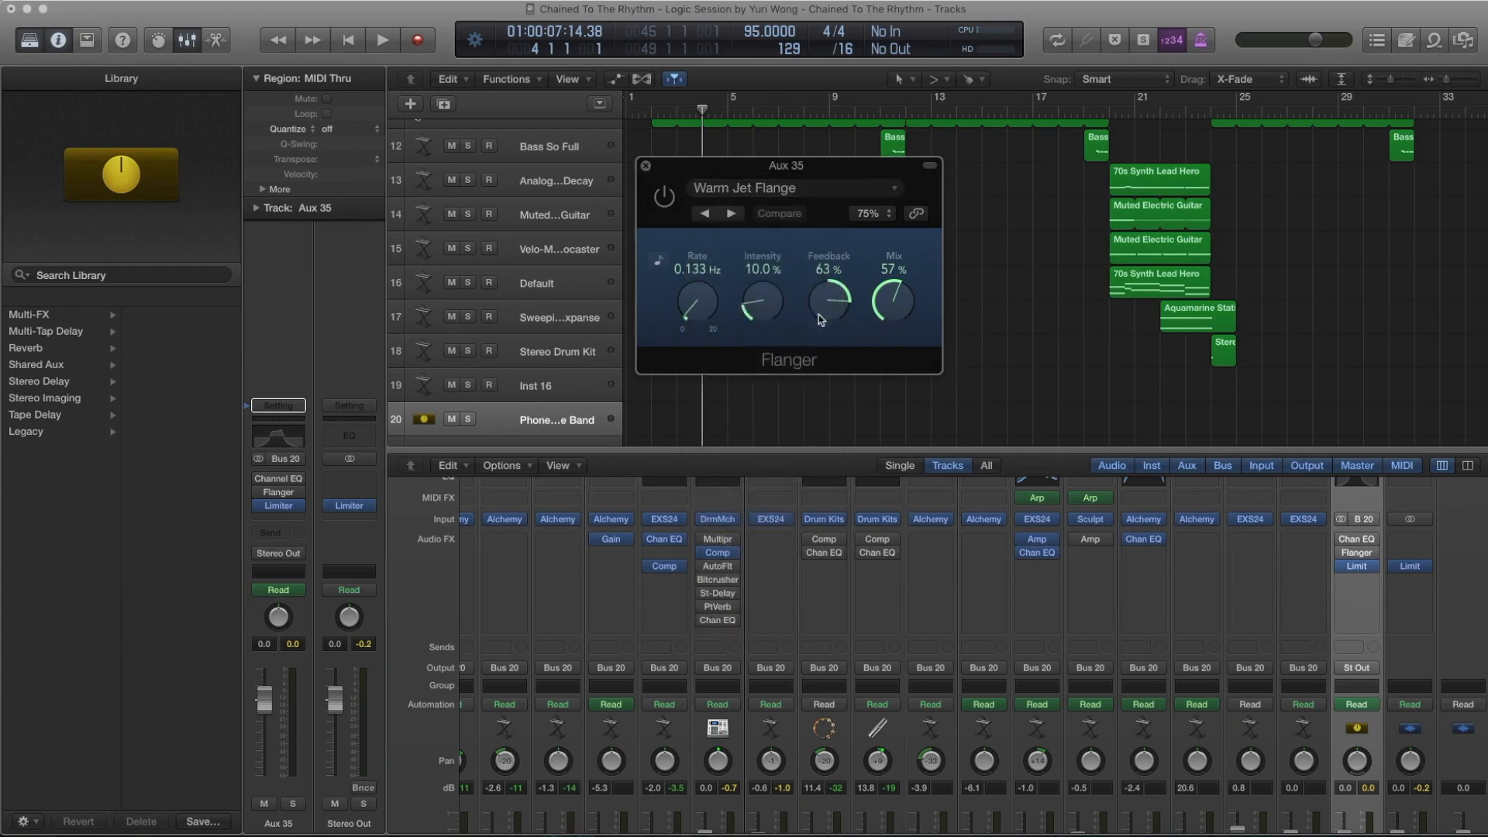
pyautogui.click(646, 166)
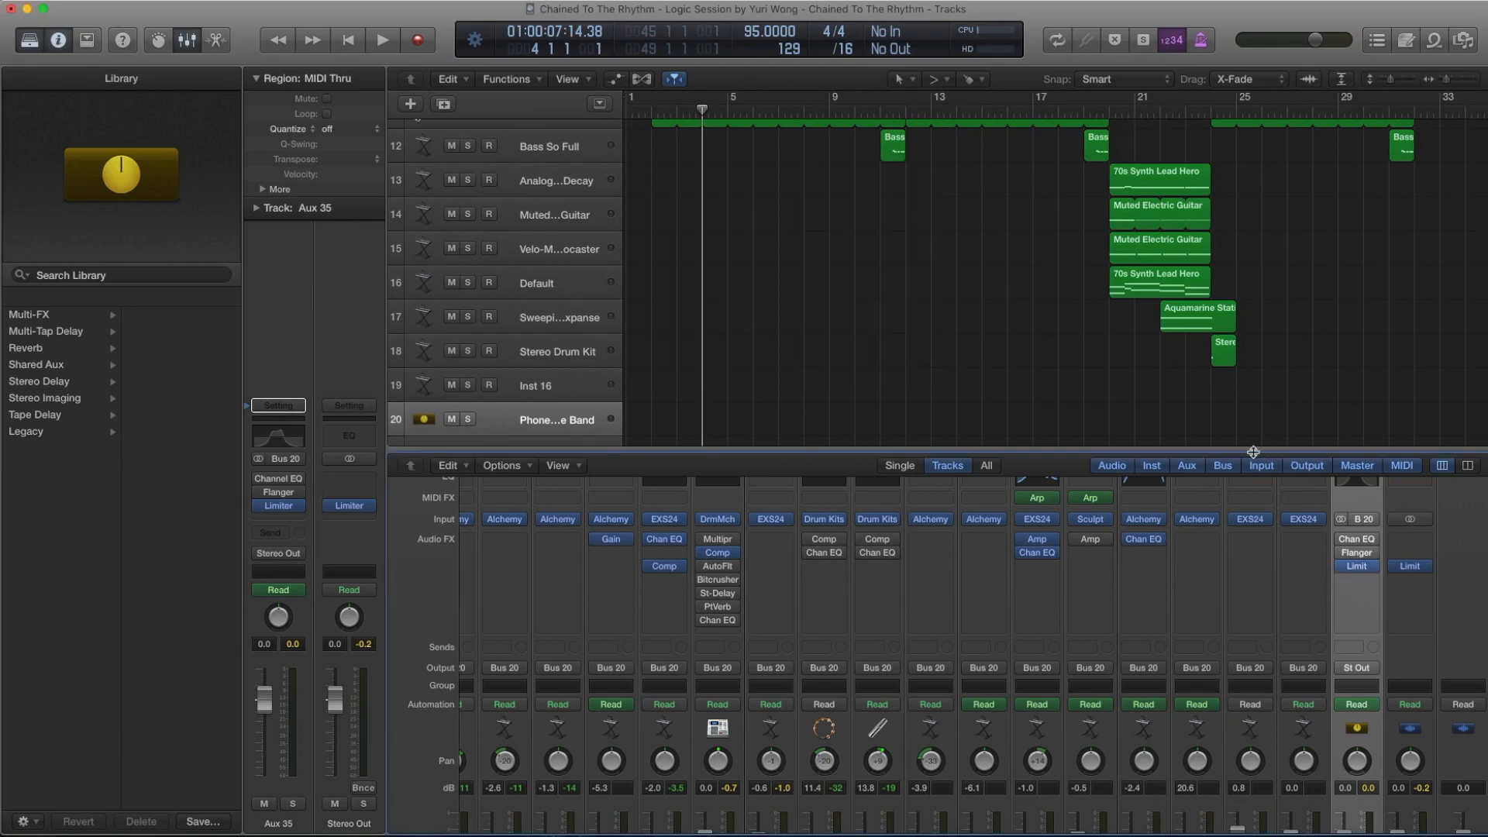
# Review the Aux 35 channel strip's effects chain and hide the Mixer.
pyautogui.scroll(3, 1353, 563)
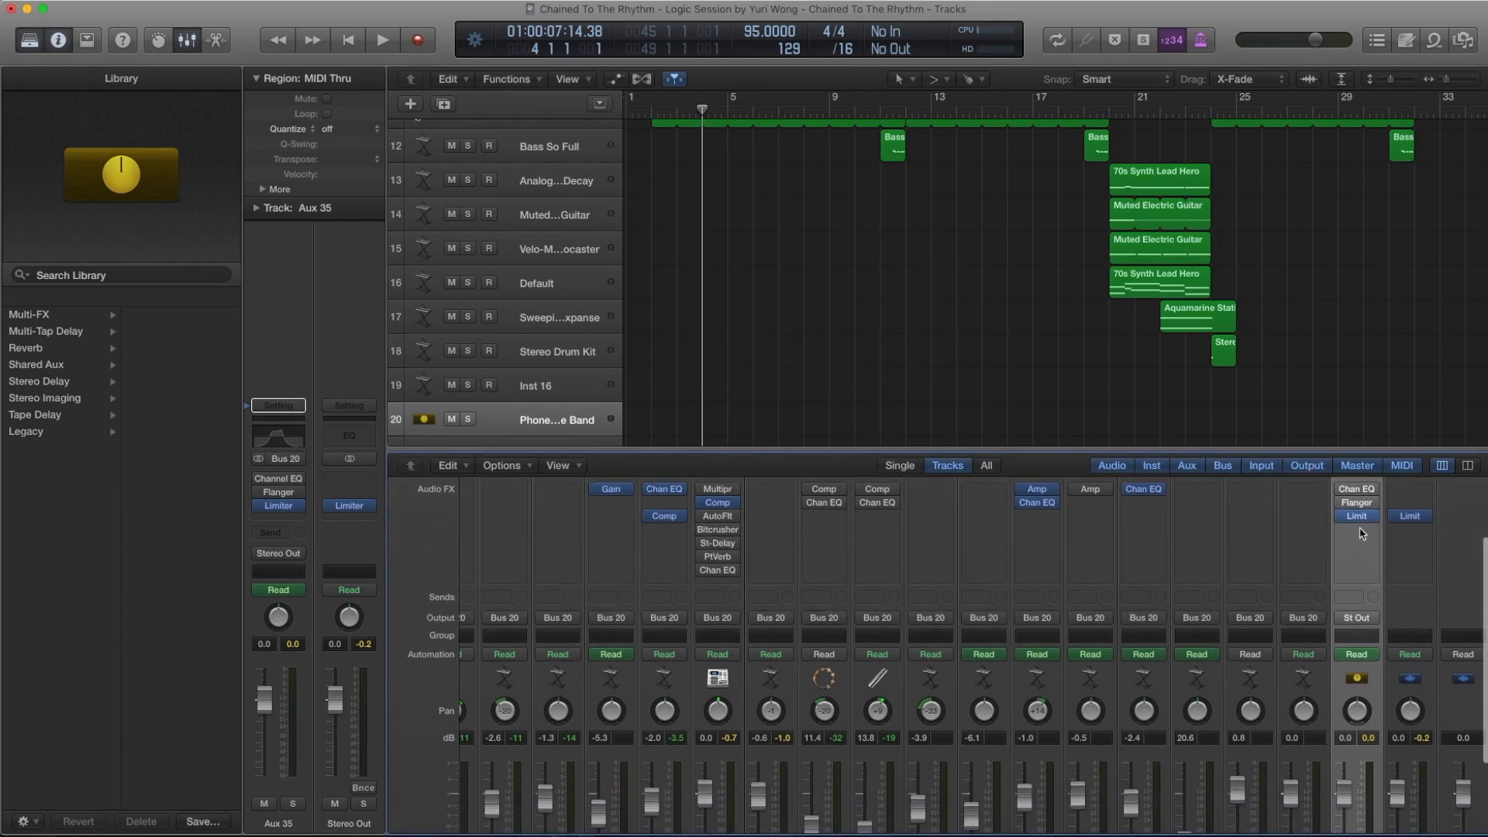
pyautogui.scroll(-3, 1116, 338)
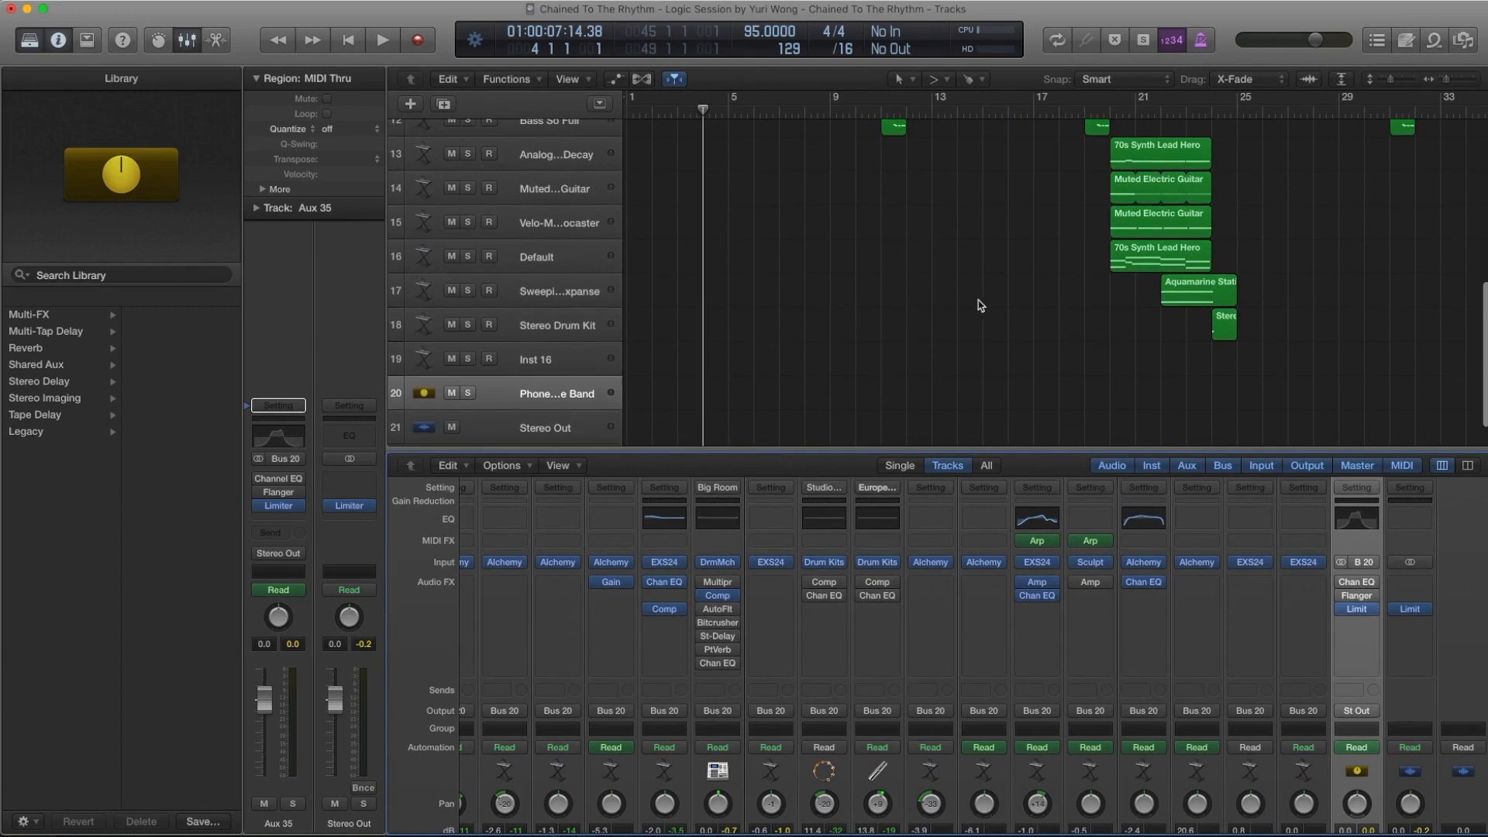
pyautogui.scroll(3, 984, 307)
pyautogui.rightClick(1366, 542)
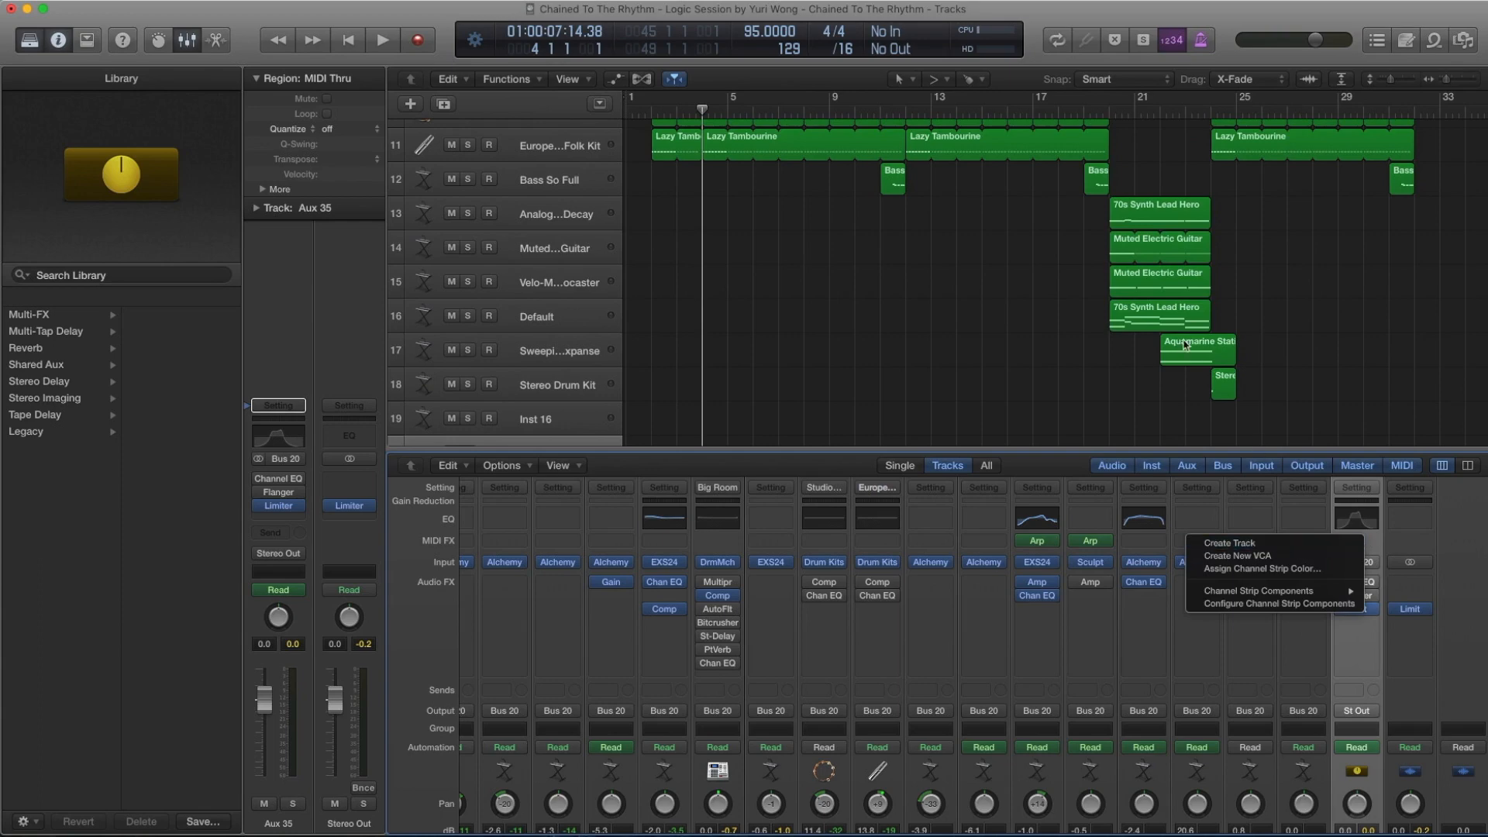
pyautogui.click(1160, 450)
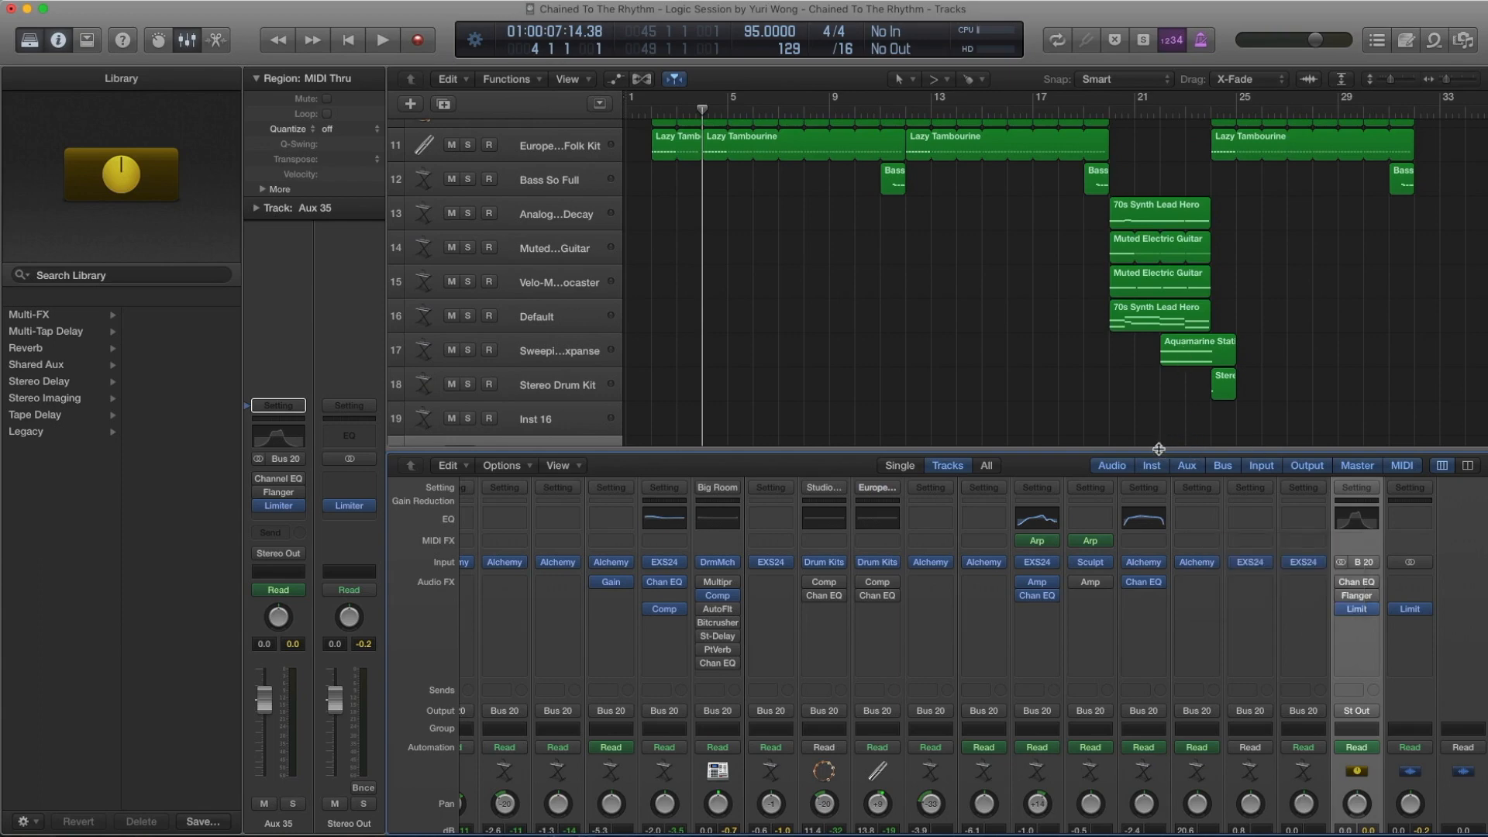
pyautogui.press('x')
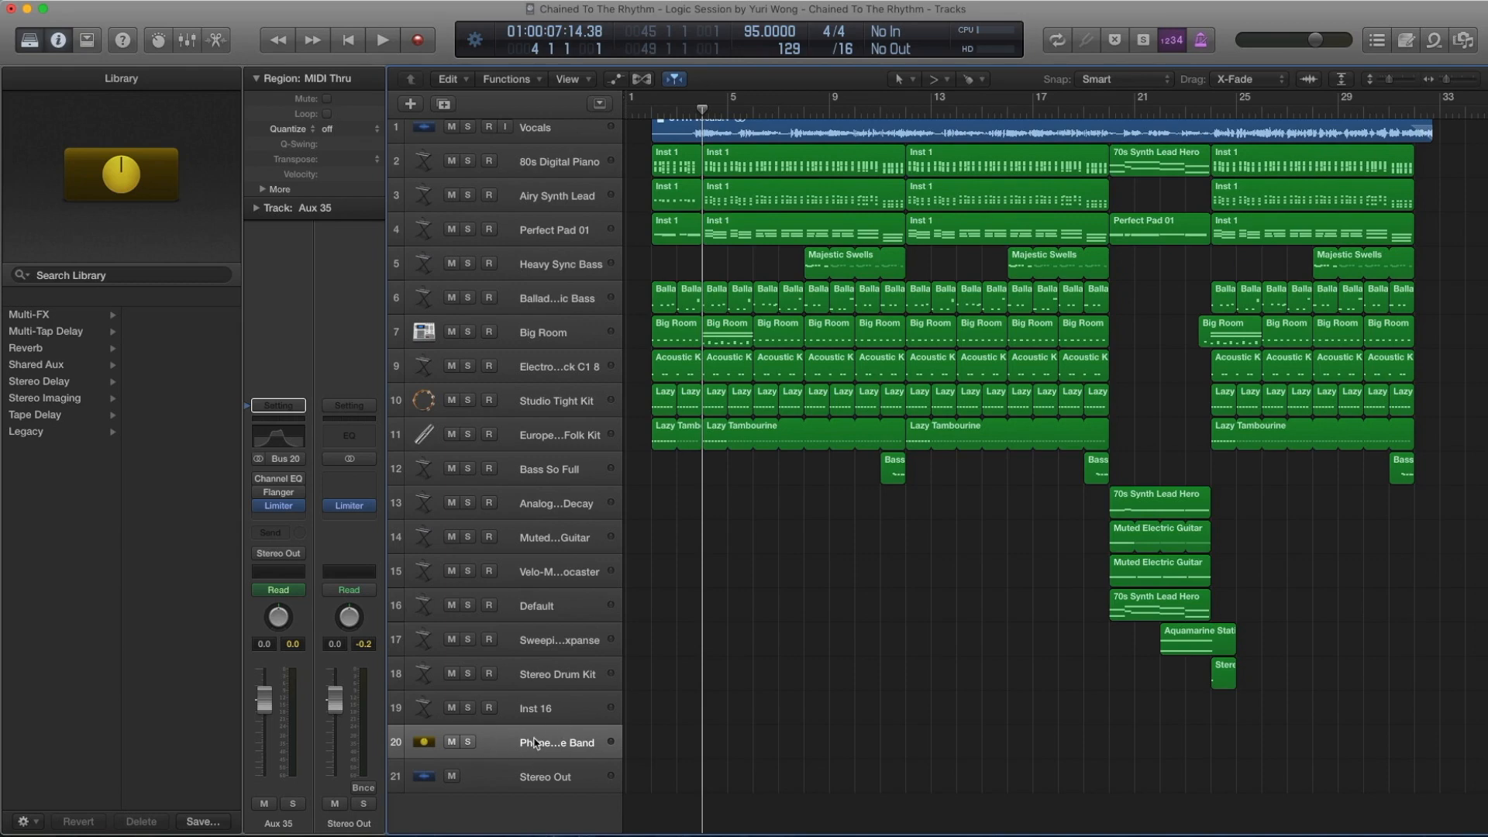
# Show the track automation and examine the insert bypass parameters available for the Phone Filter Wide Band track without changing the selection.
pyautogui.press('a')
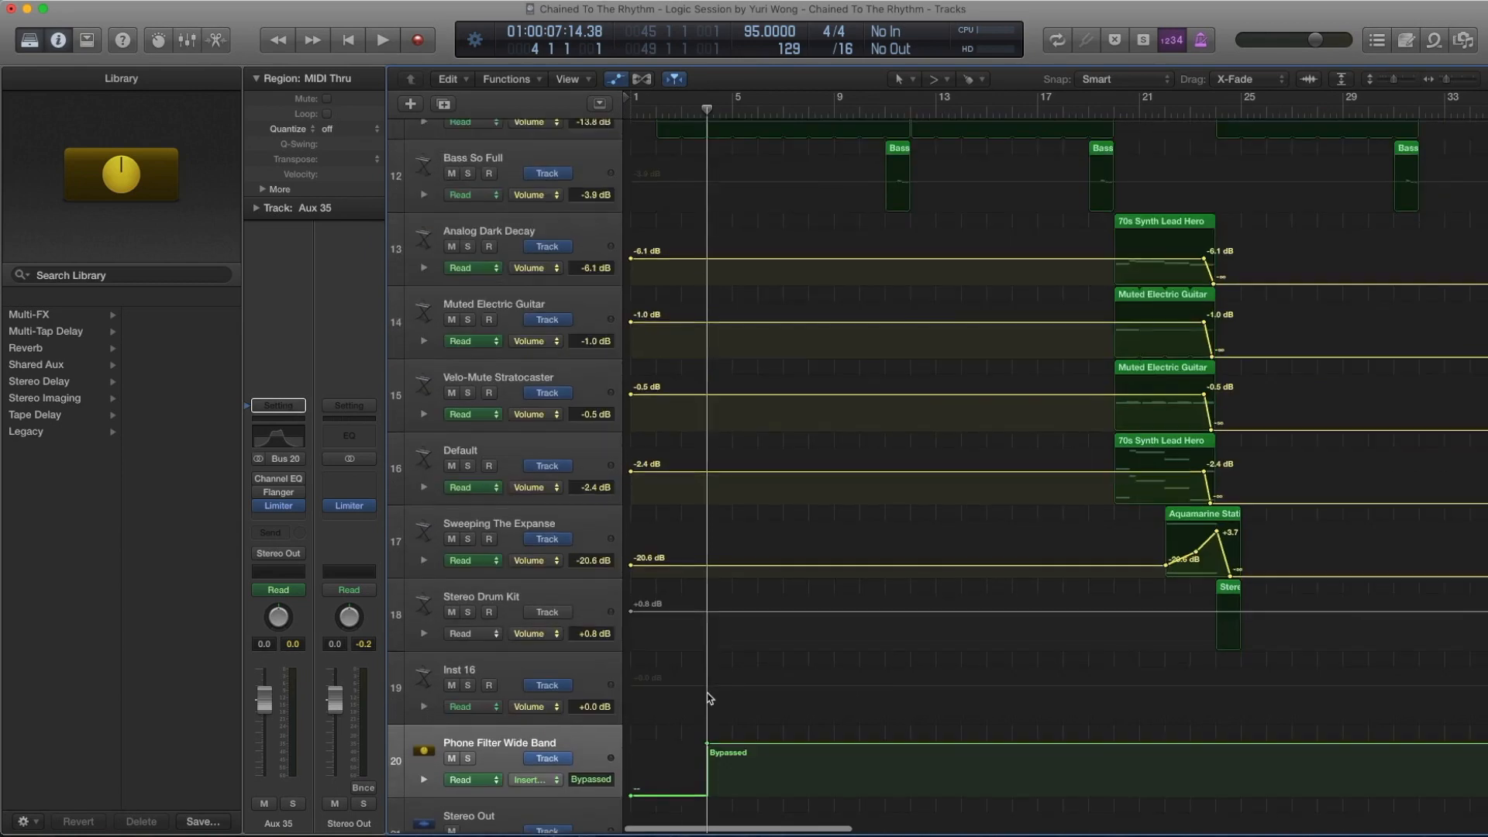
pyautogui.click(541, 775)
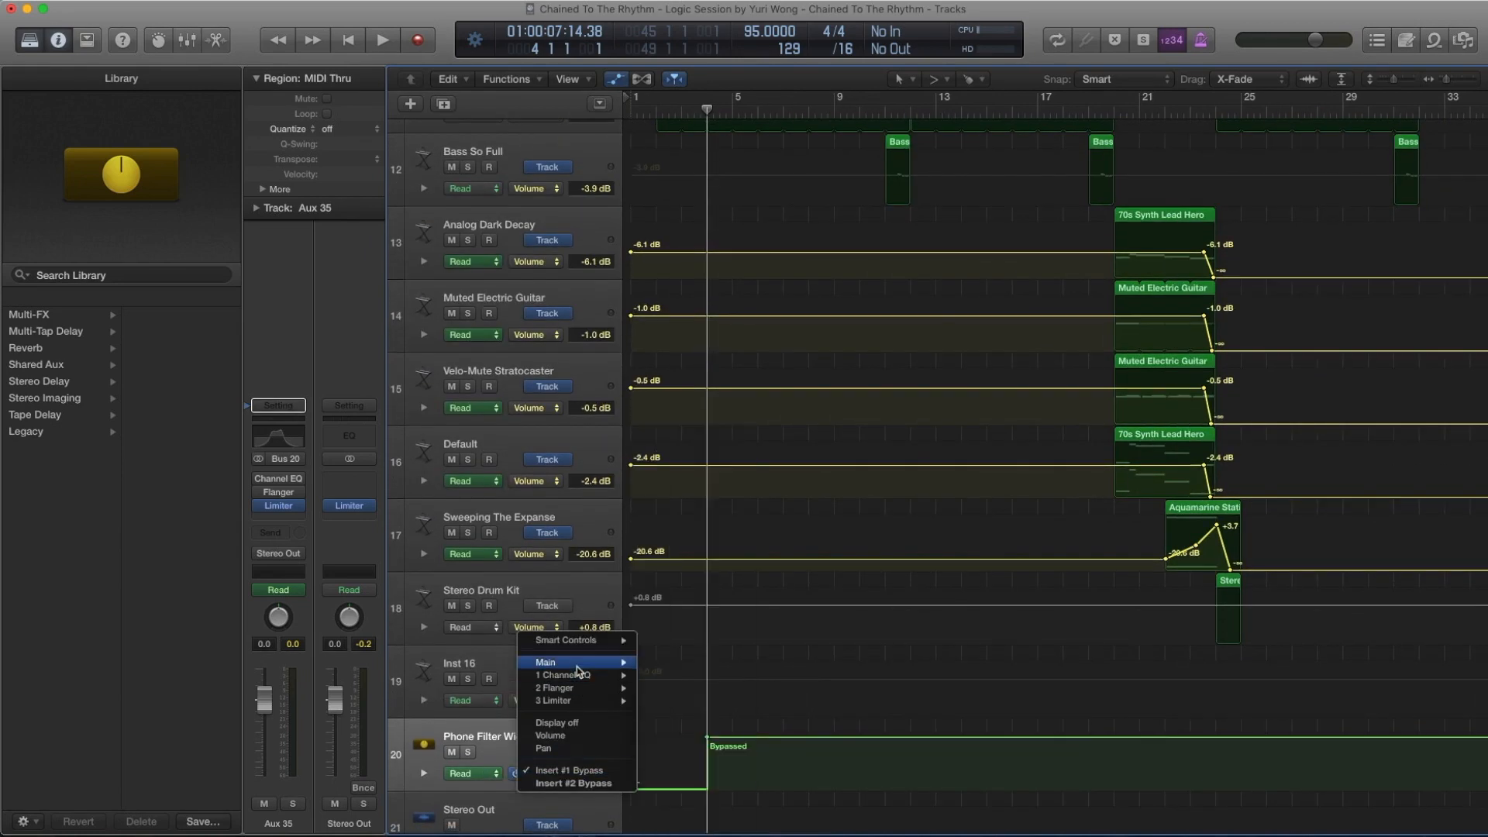
pyautogui.moveTo(601, 664)
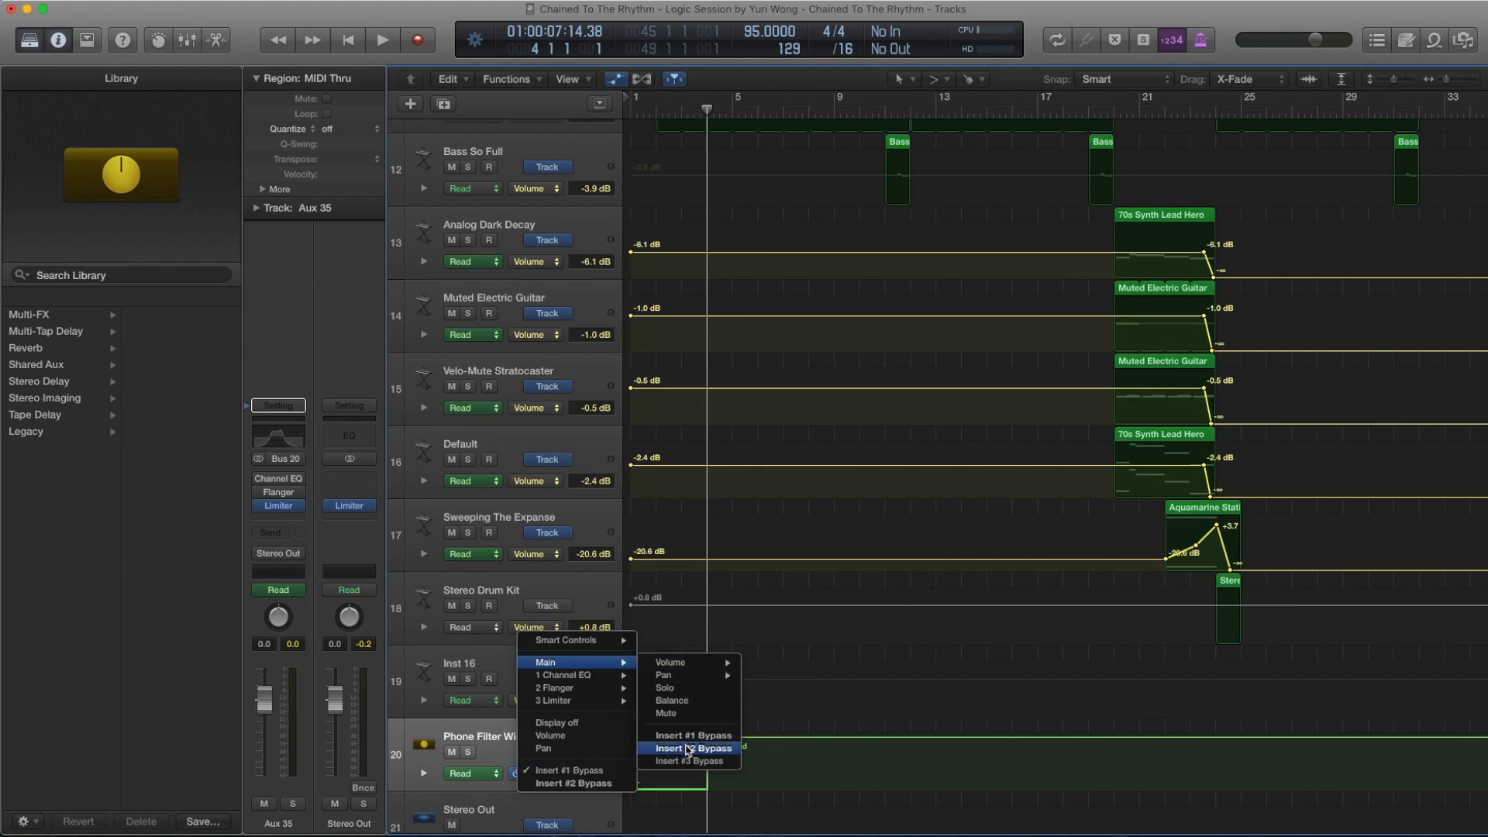
pyautogui.click(687, 761)
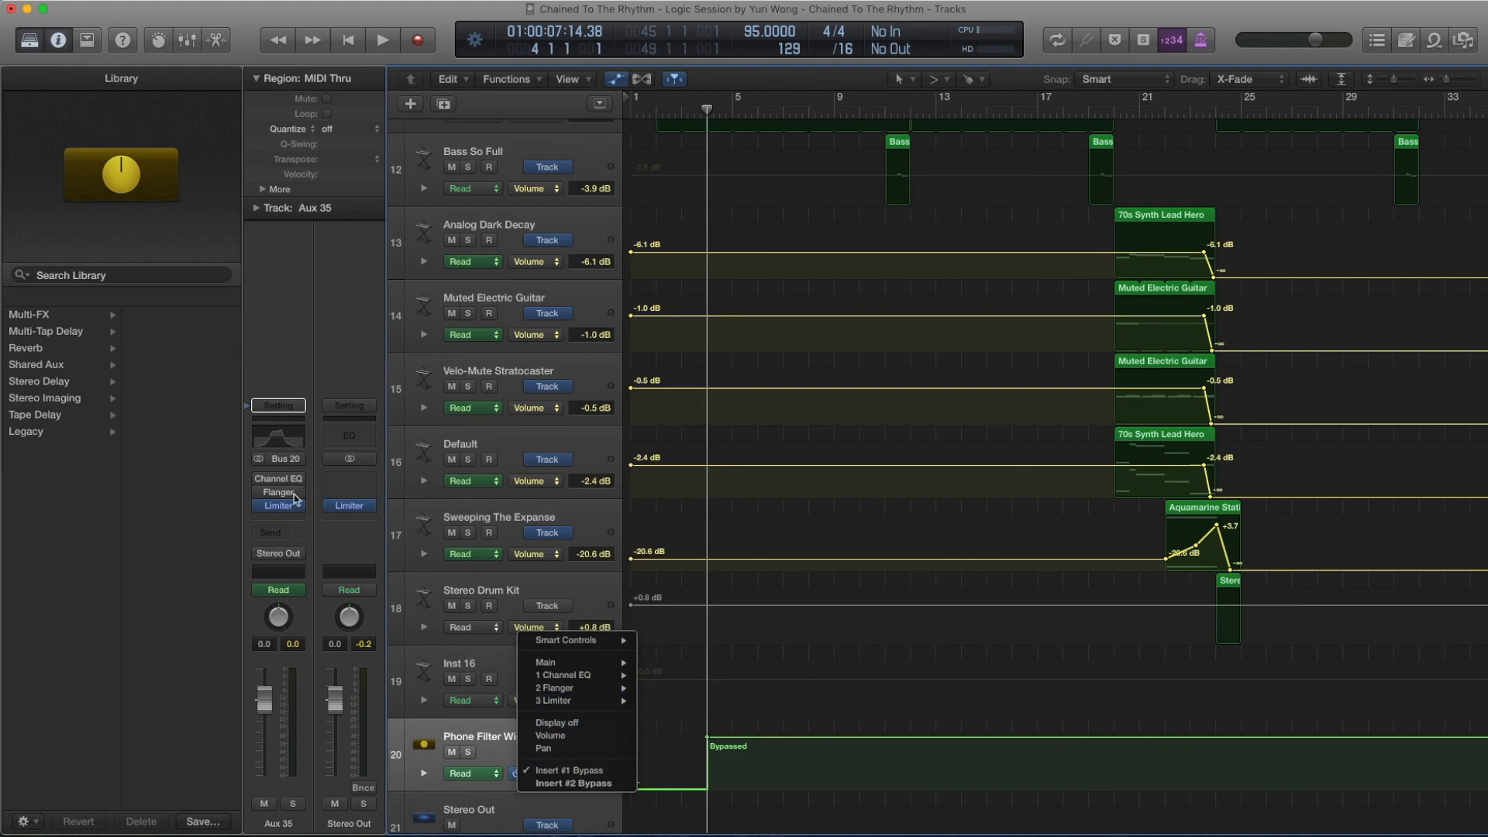
pyautogui.click(586, 591)
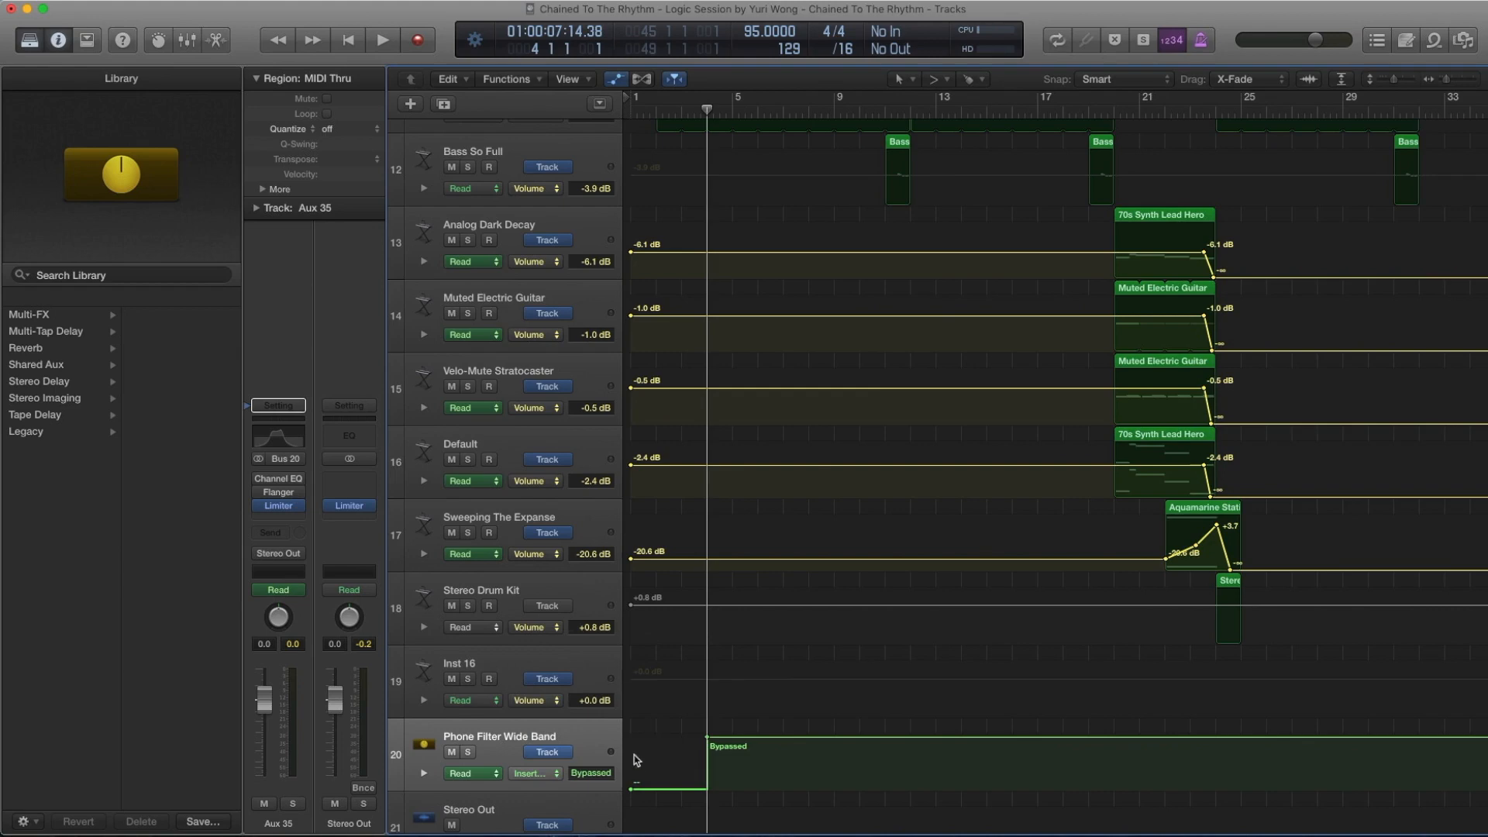
# Display the Insert #2 Bypass automation on the Phone Filter Wide Band track and move the playhead back to bar 2.
pyautogui.press(',')
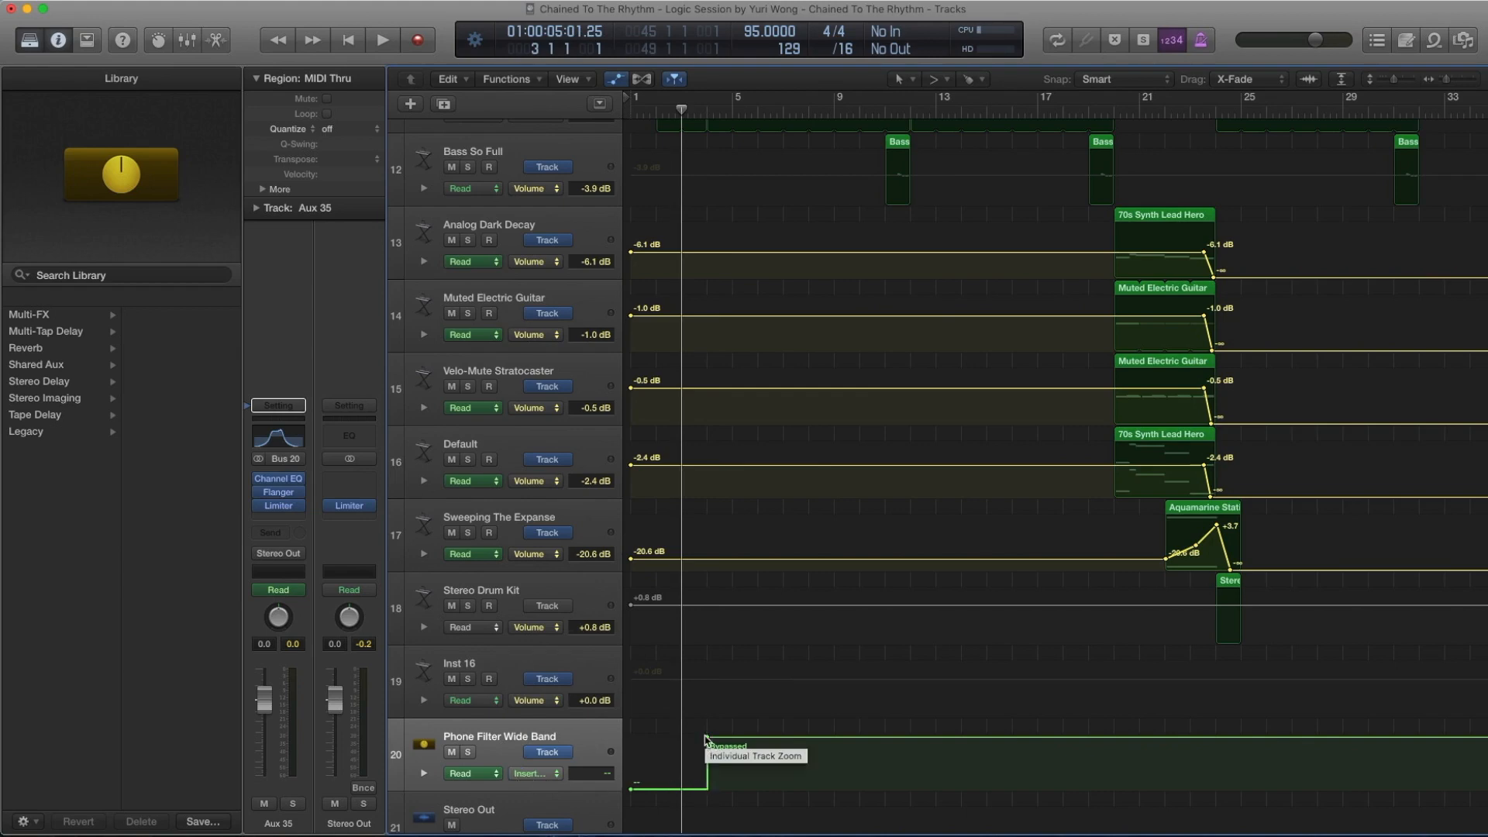
pyautogui.click(544, 773)
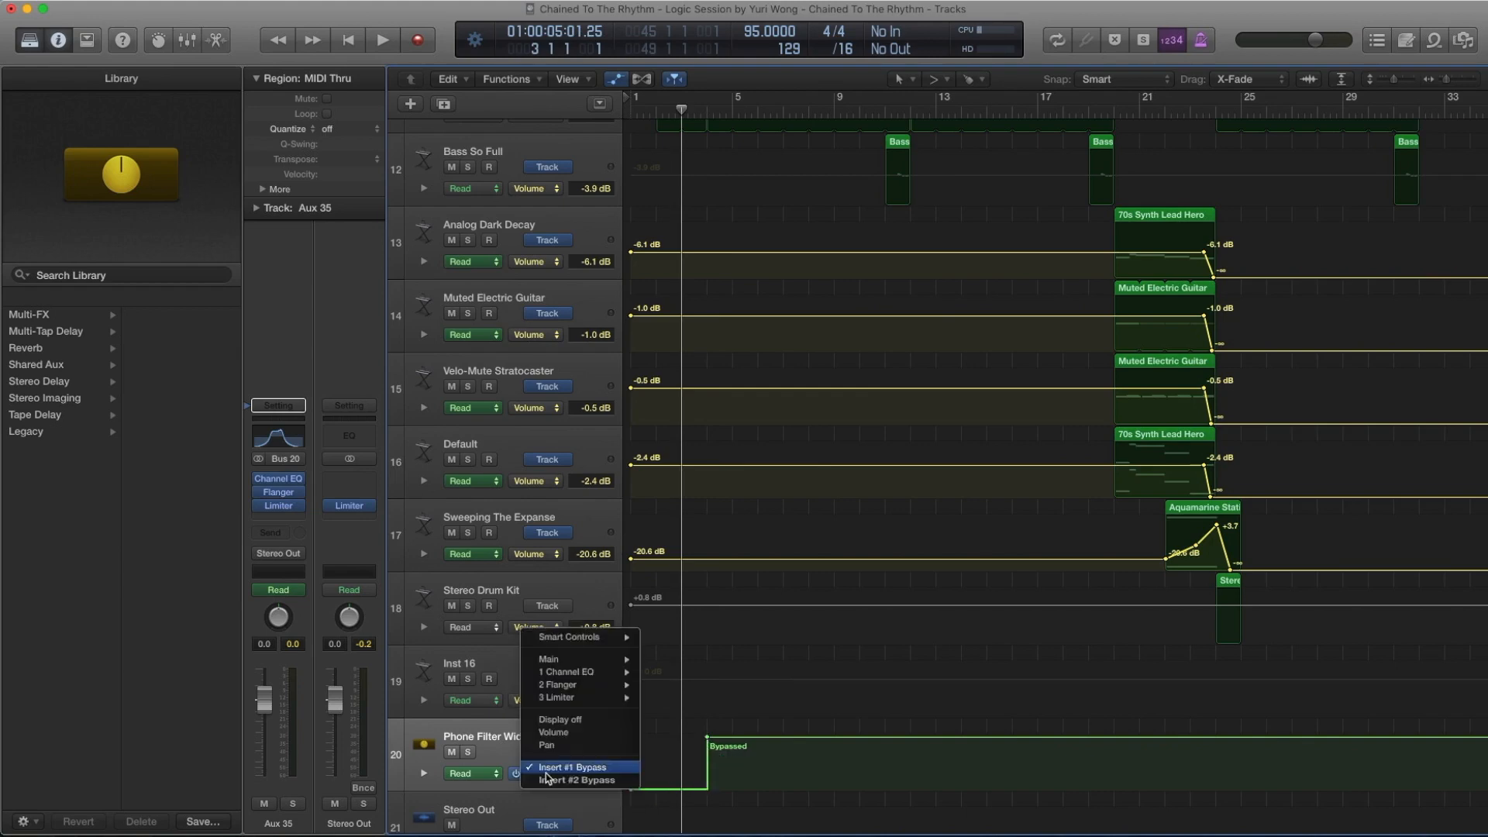
pyautogui.click(551, 780)
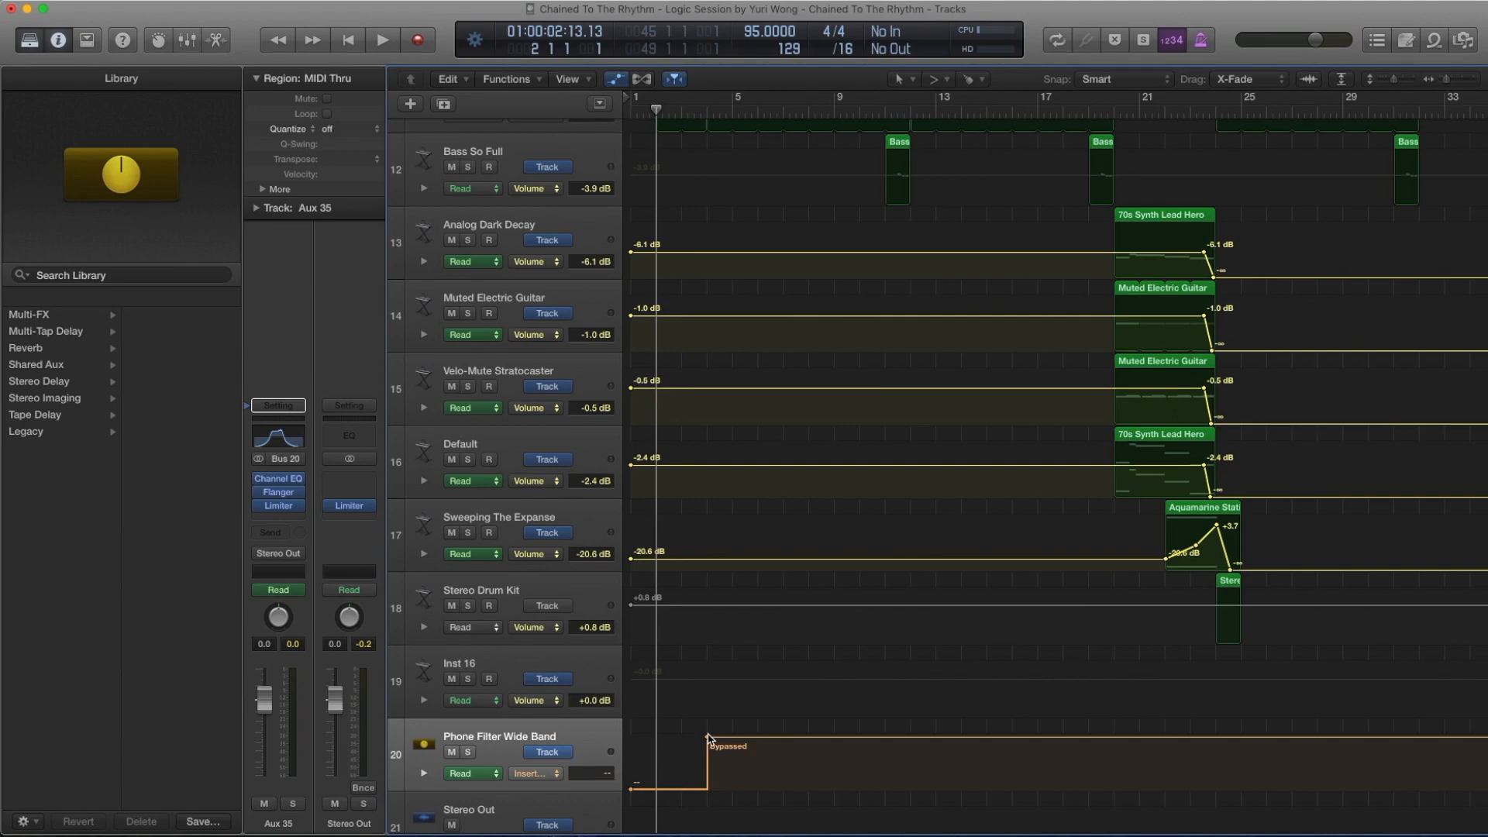
# Play the intro from bar 2 to bar 5, across the bypass point at bar 4, and return the playhead to bar 3.
pyautogui.press('space')
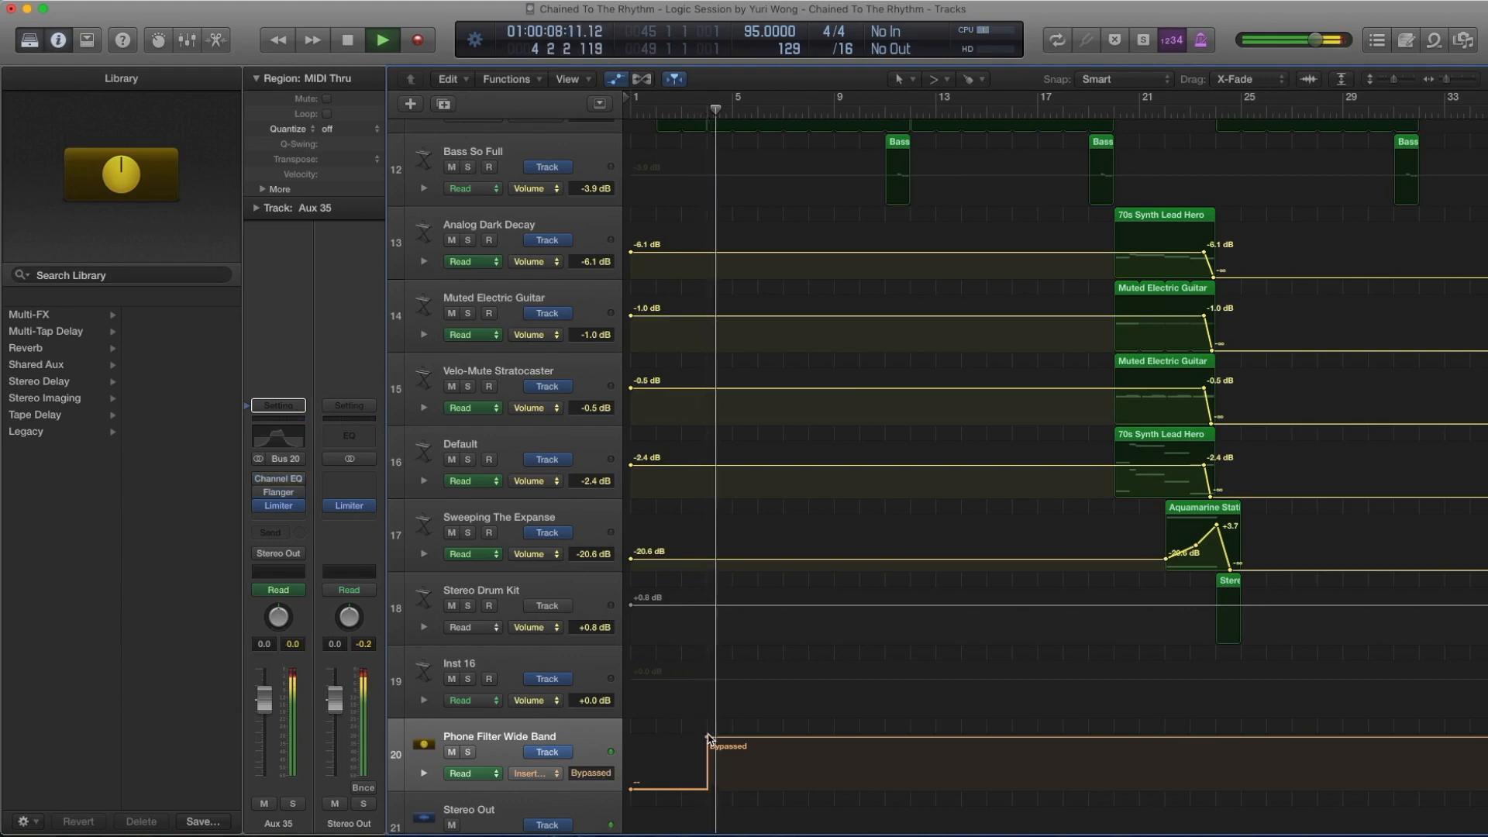
pyautogui.press('space')
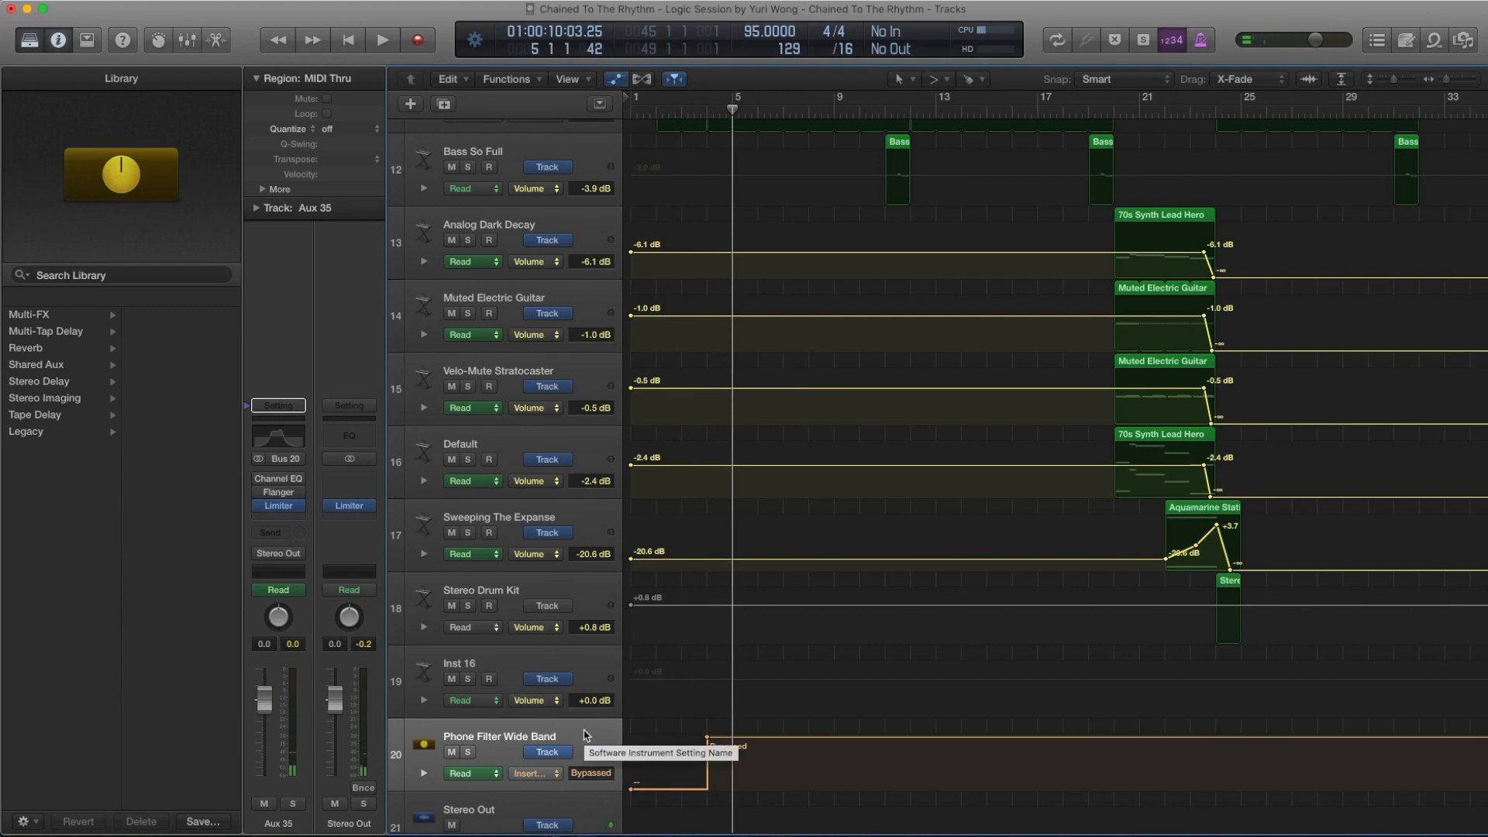
pyautogui.press(',')
pyautogui.press(',')
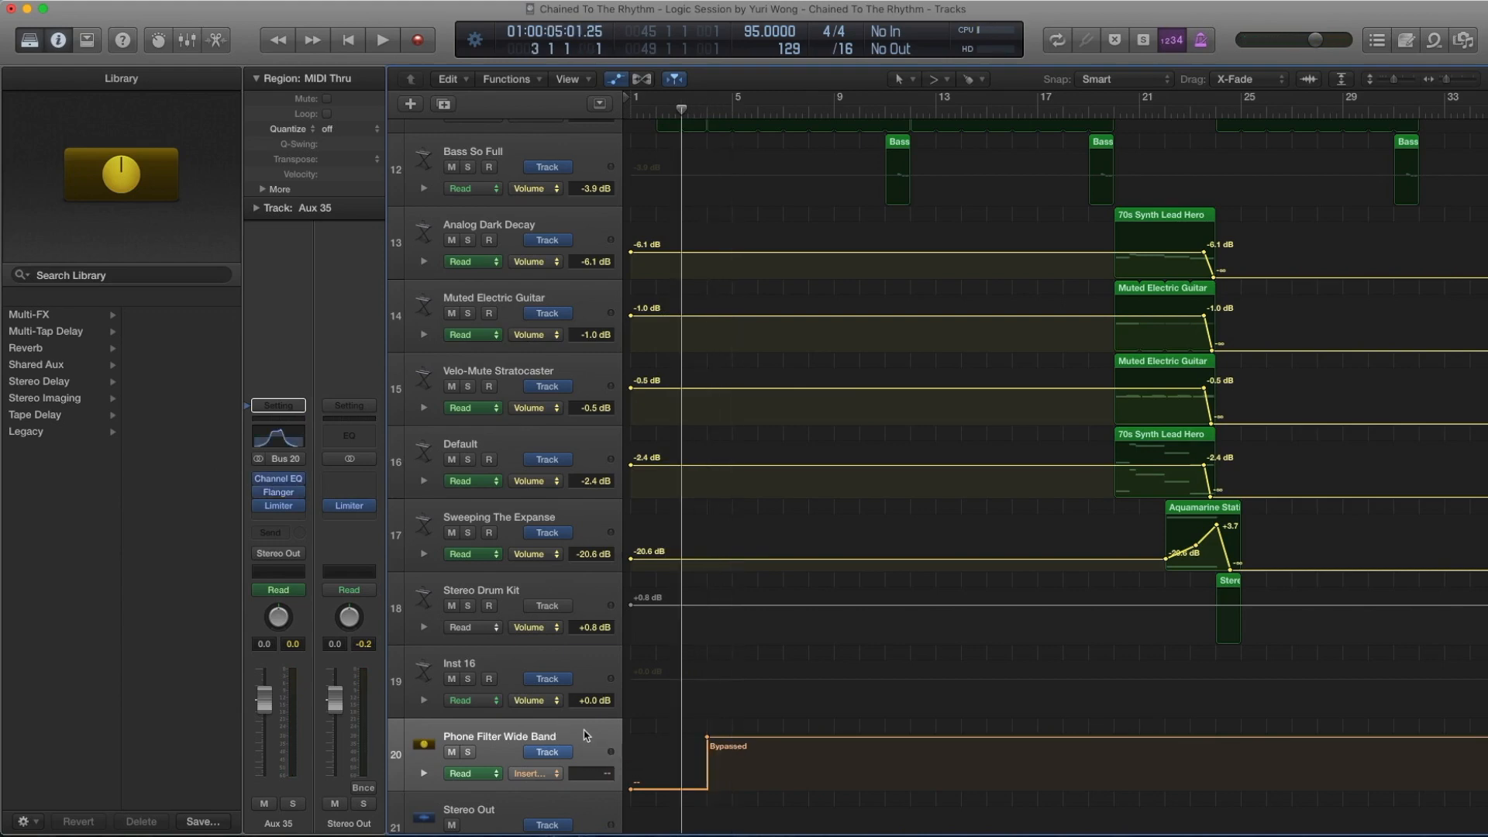
# Step the playhead back and forth across bar 4 to compare the effects' active and bypassed states, ending at bar 3.
pyautogui.press('.')
pyautogui.press('.')
pyautogui.press(',')
pyautogui.press(',')
pyautogui.press('.')
pyautogui.press(',')
pyautogui.press('.')
pyautogui.press(',')
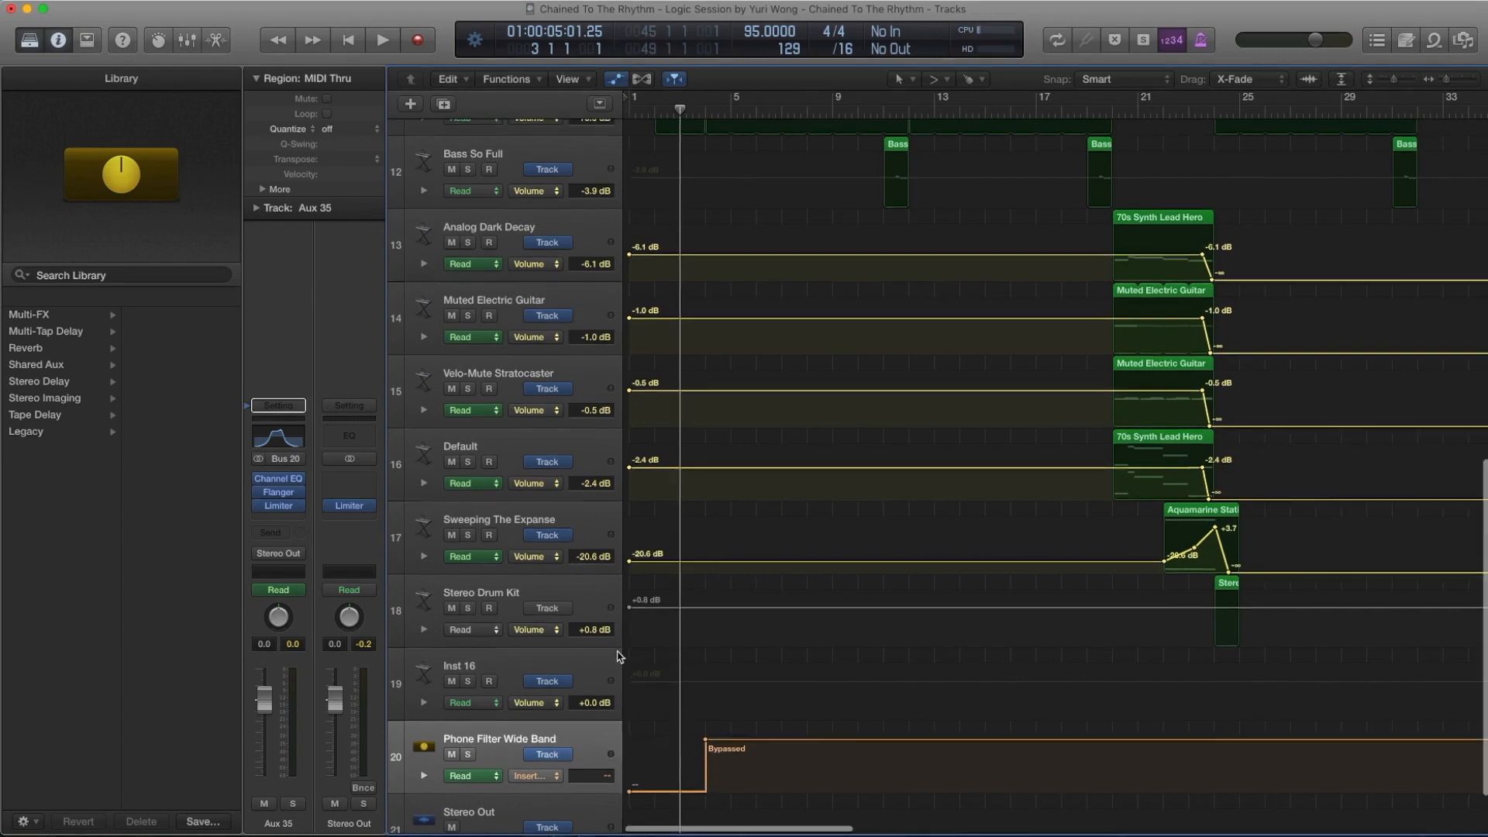
# Hide the track automation and place the playhead at bar 20, where the 80s Digital Piano's 70s Synth Lead Hero region starts.
pyautogui.press('a')
pyautogui.press('super+Up')
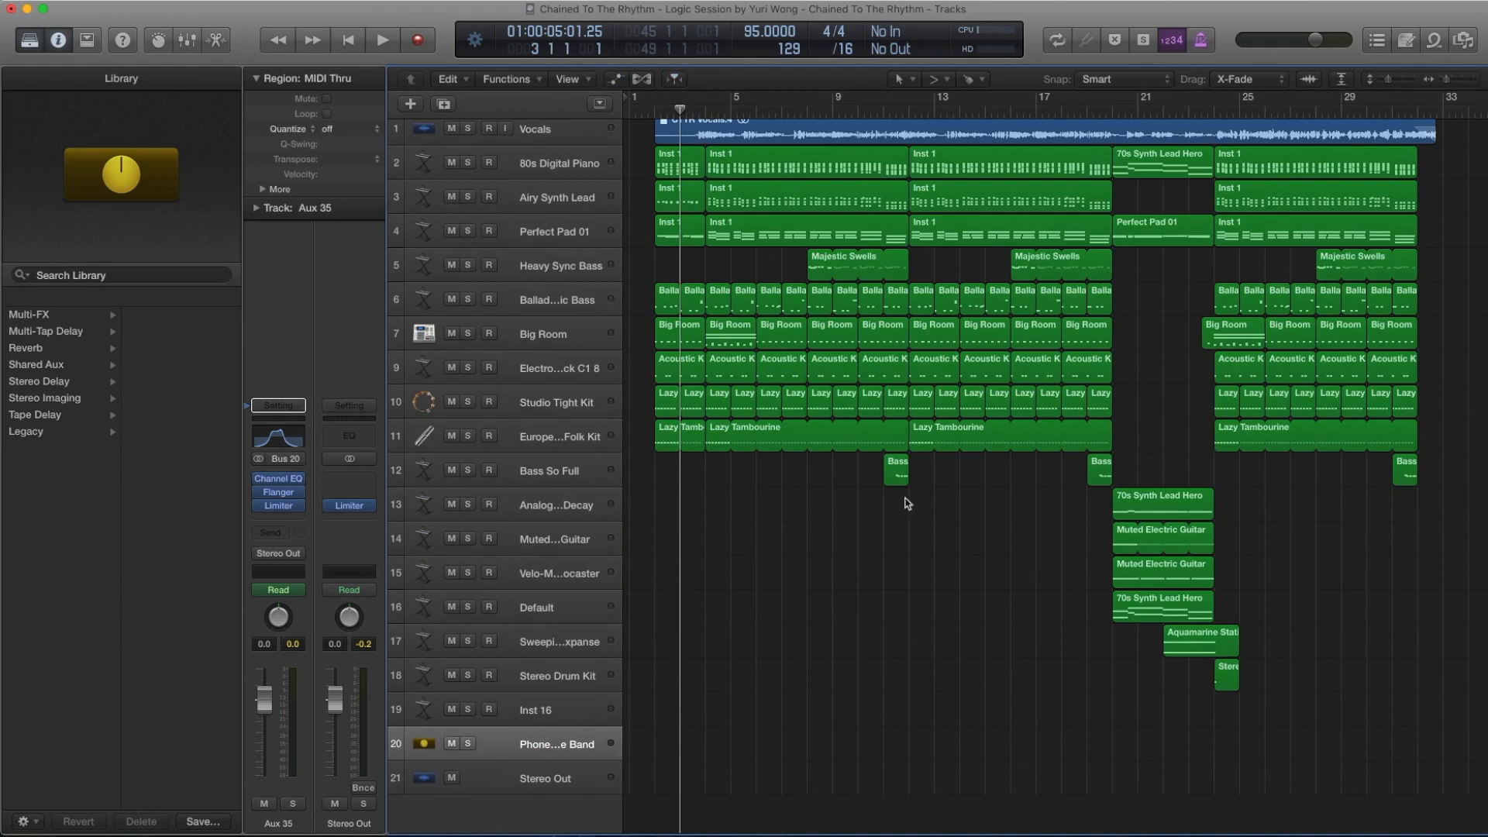
pyautogui.click(1137, 170)
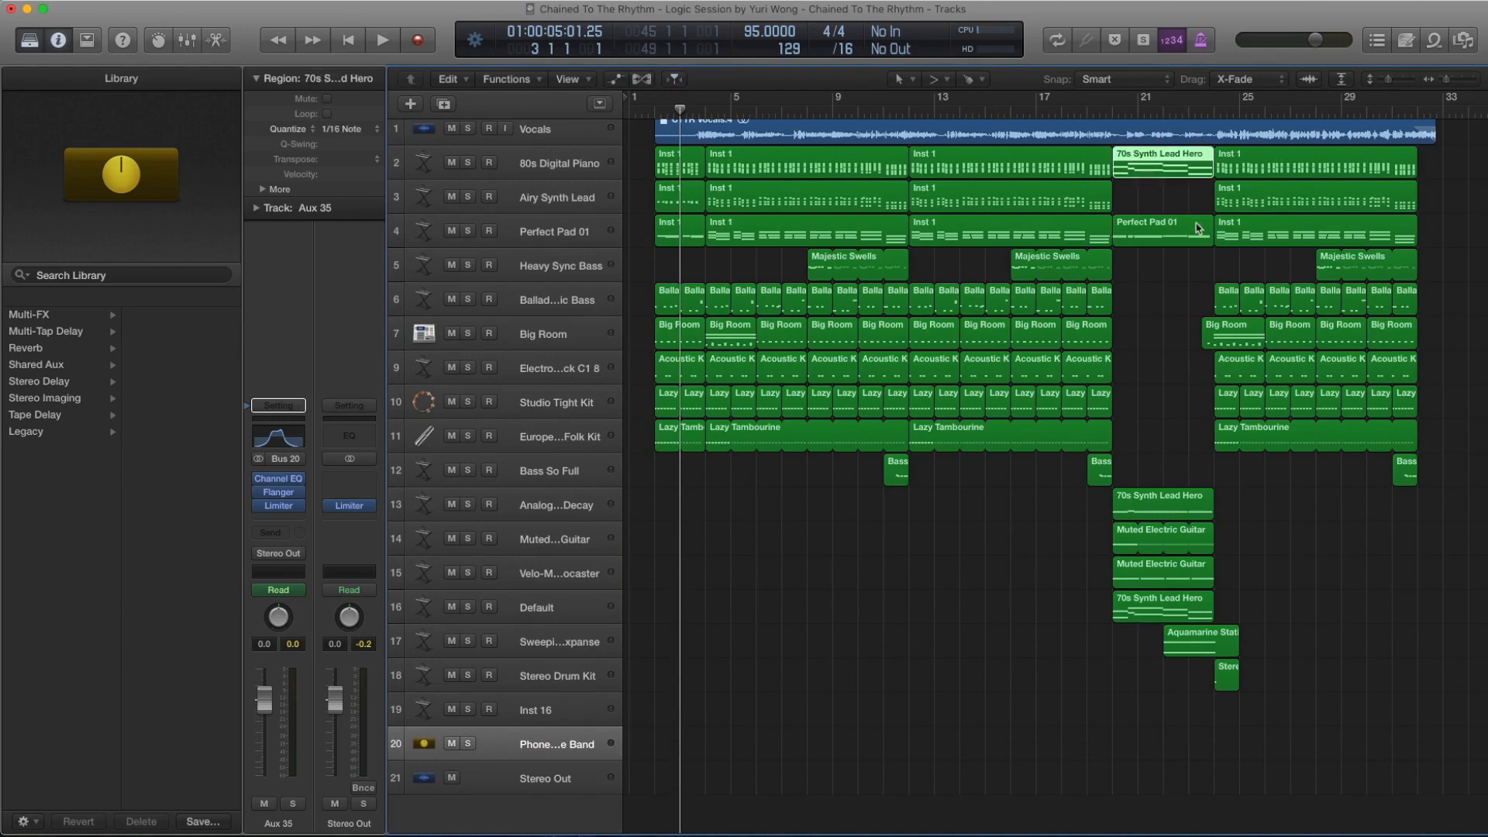
pyautogui.click(1105, 114)
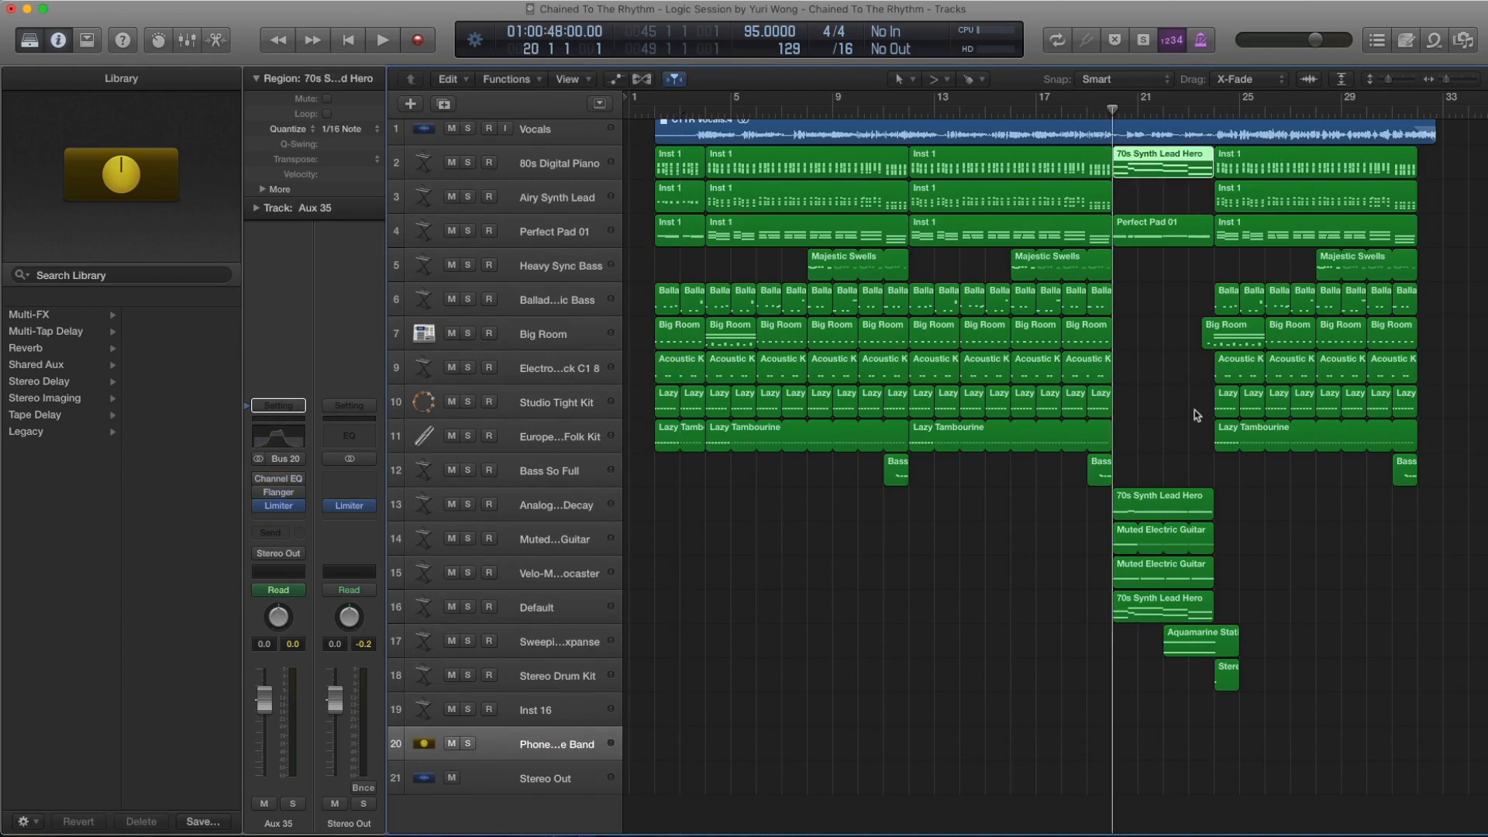
# Solo the 70s Synth Lead Hero region on the Analog Dark Decay track and play it from bar 20.
pyautogui.click(547, 508)
pyautogui.moveTo(1309, 721); pyautogui.dragTo(1042, 455)
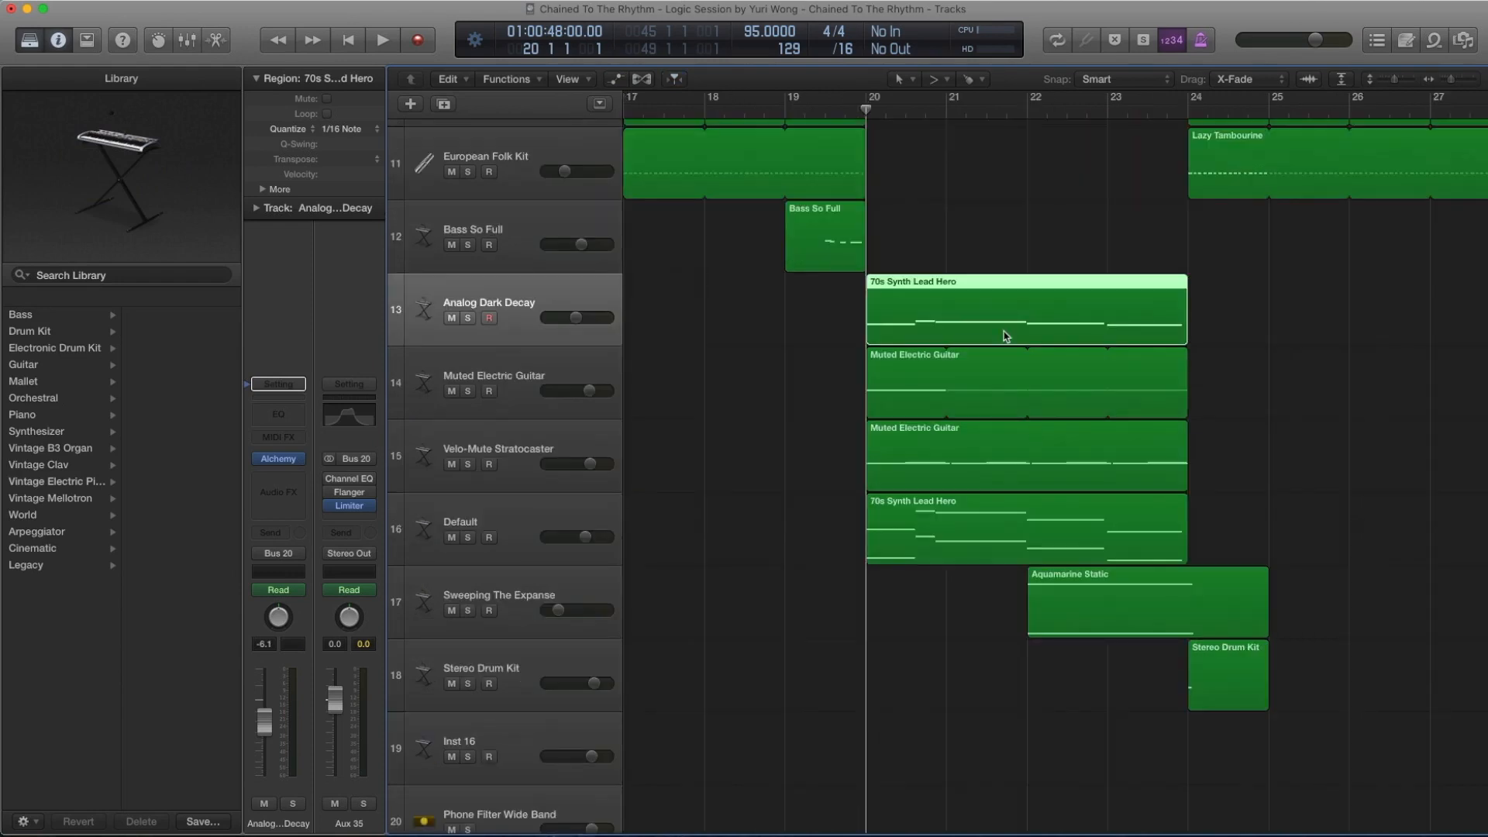
pyautogui.hotkey('ctrl', 's')
pyautogui.press('space')
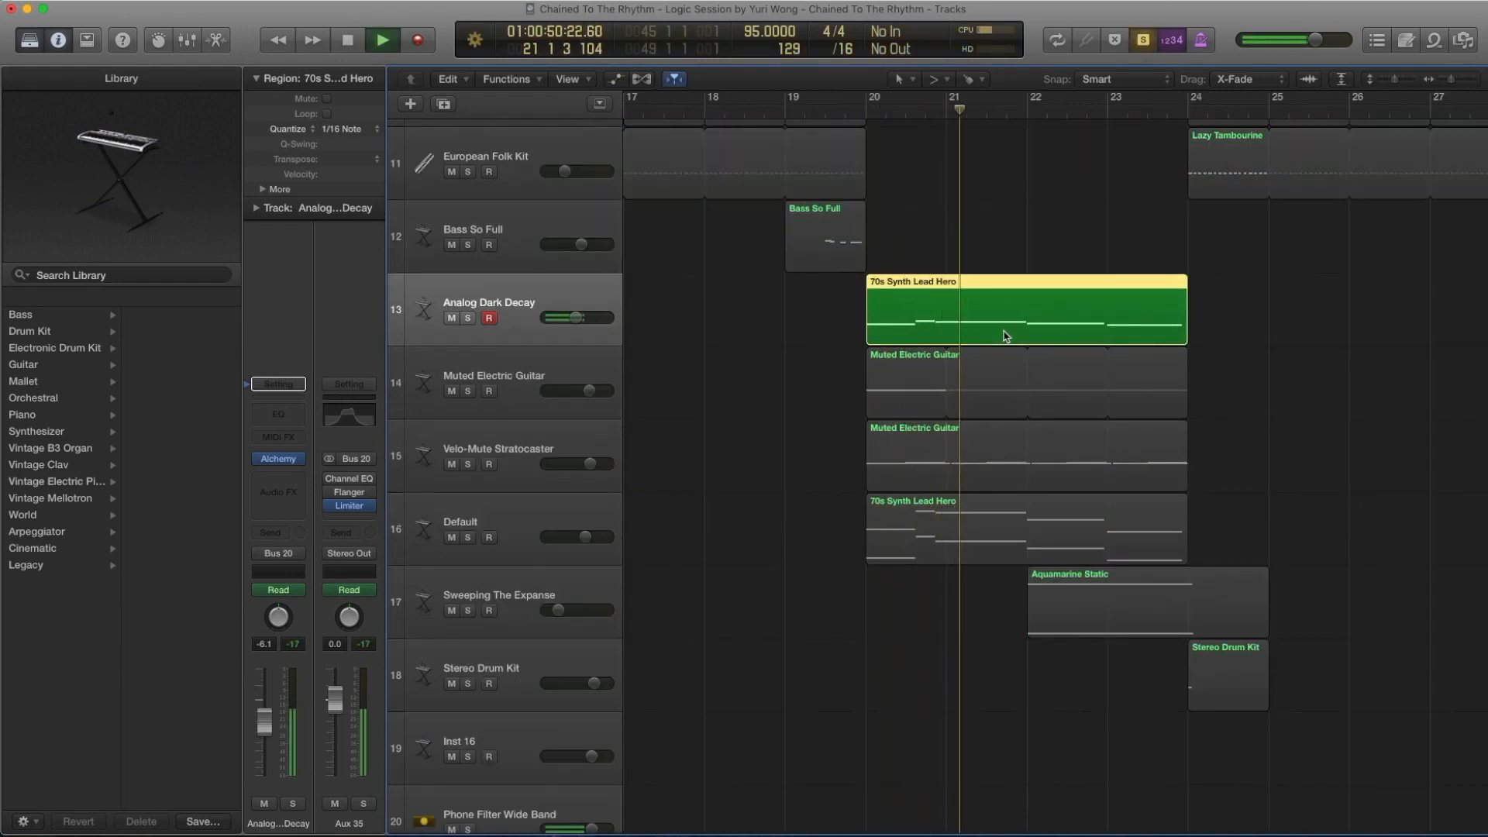
# Stop playback and examine the Alchemy bass preset used on the Analog Dark Decay track.
pyautogui.press('space')
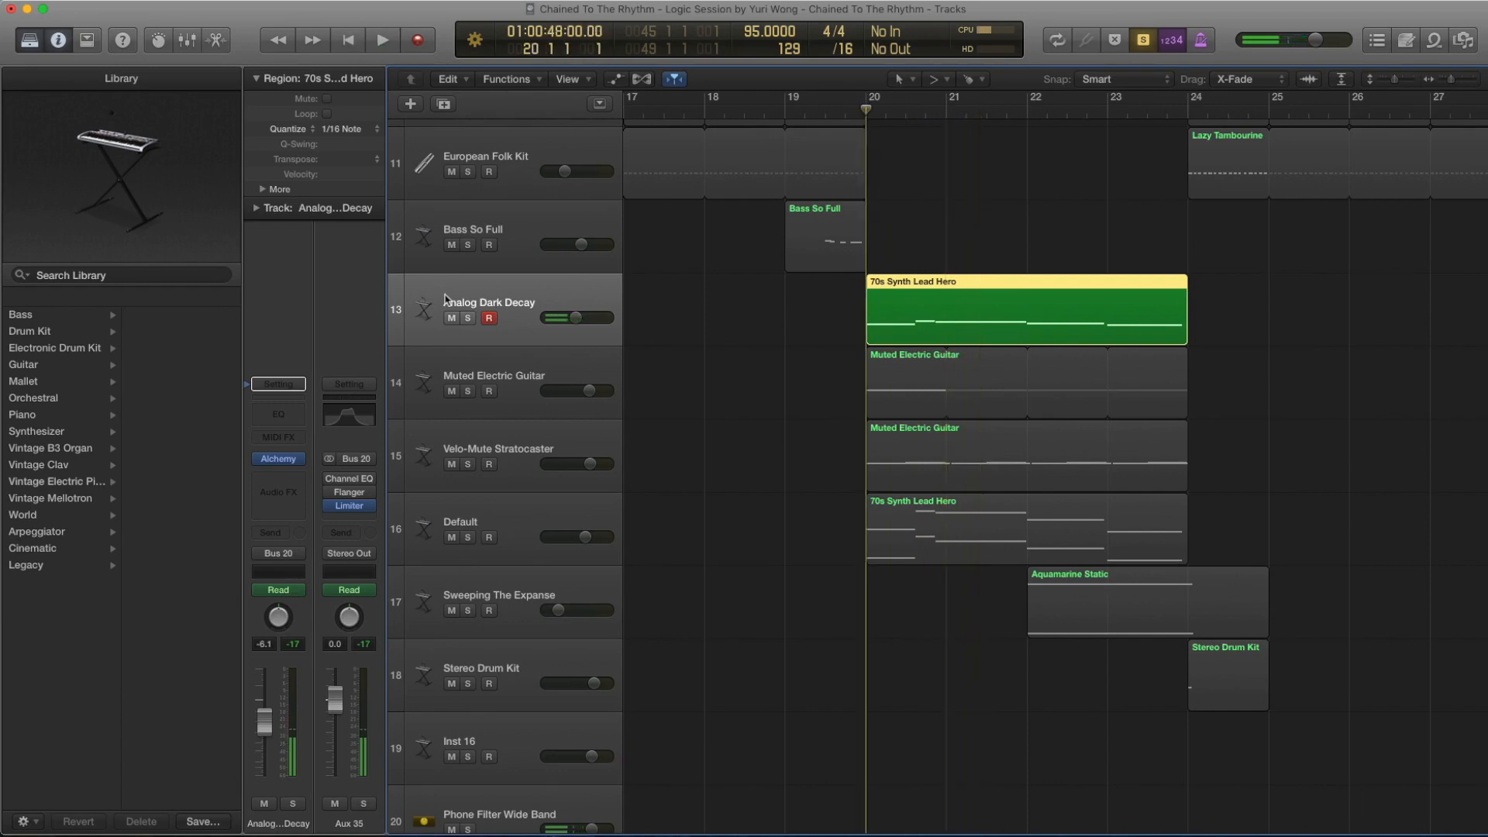
pyautogui.click(278, 458)
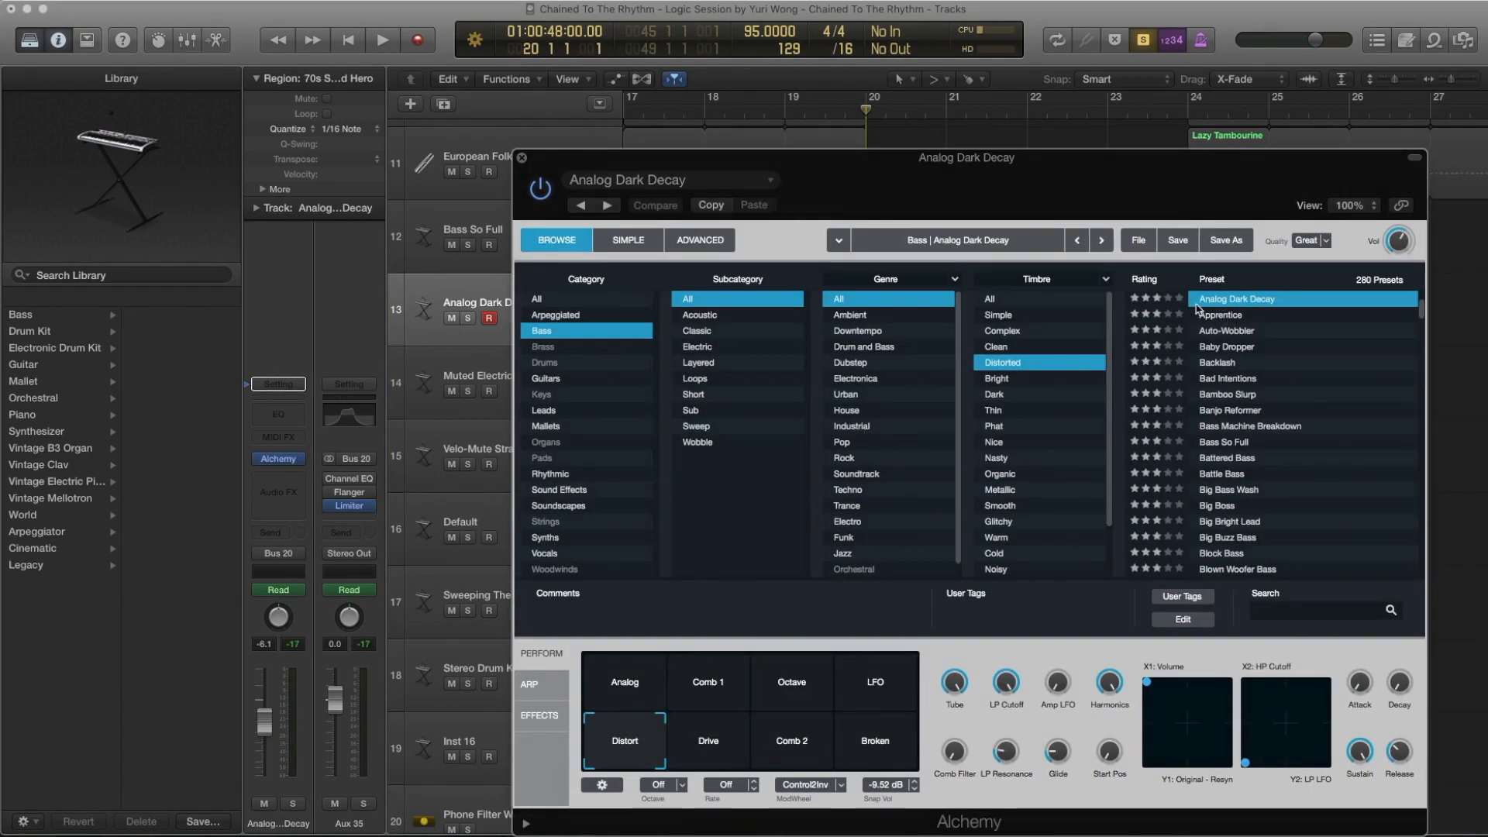
pyautogui.click(523, 159)
# Open the Default track's 70s Synth Lead Hero region in the Piano Roll and play it soloed from bar 20.
pyautogui.click(554, 510)
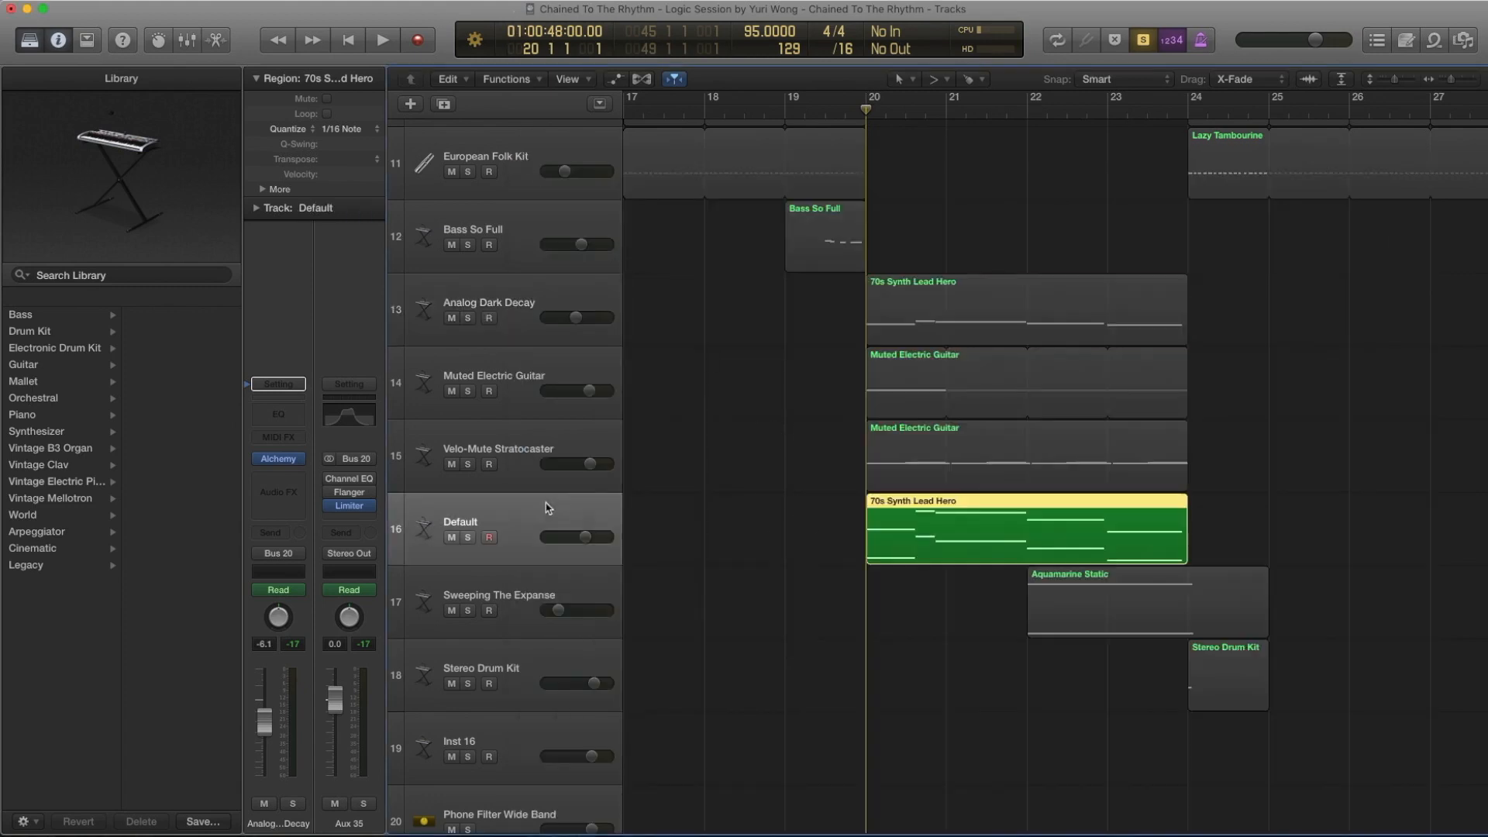
pyautogui.doubleClick(988, 523)
pyautogui.scroll(-2, 697, 717)
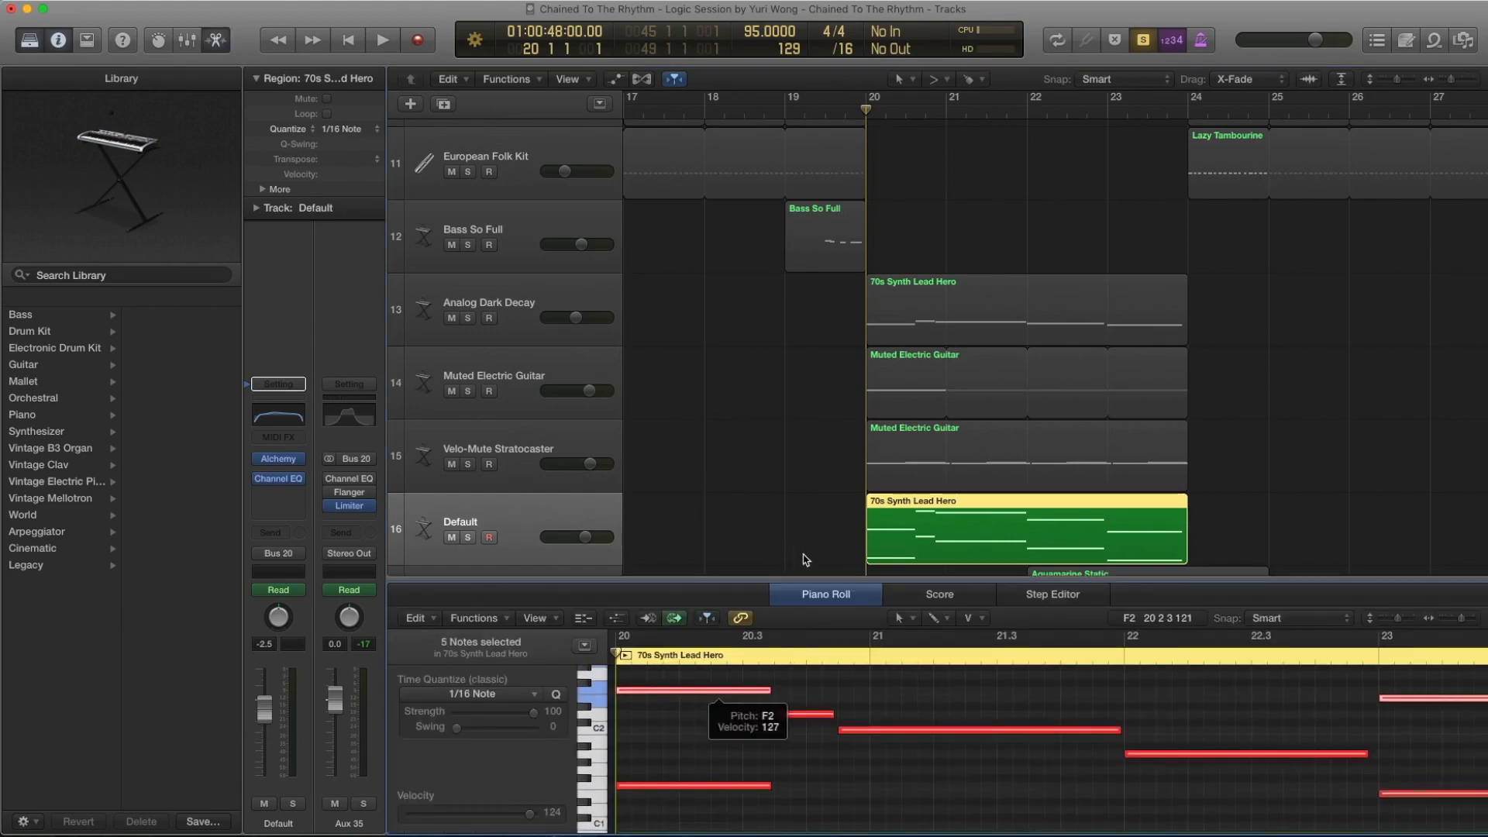
pyautogui.press('space')
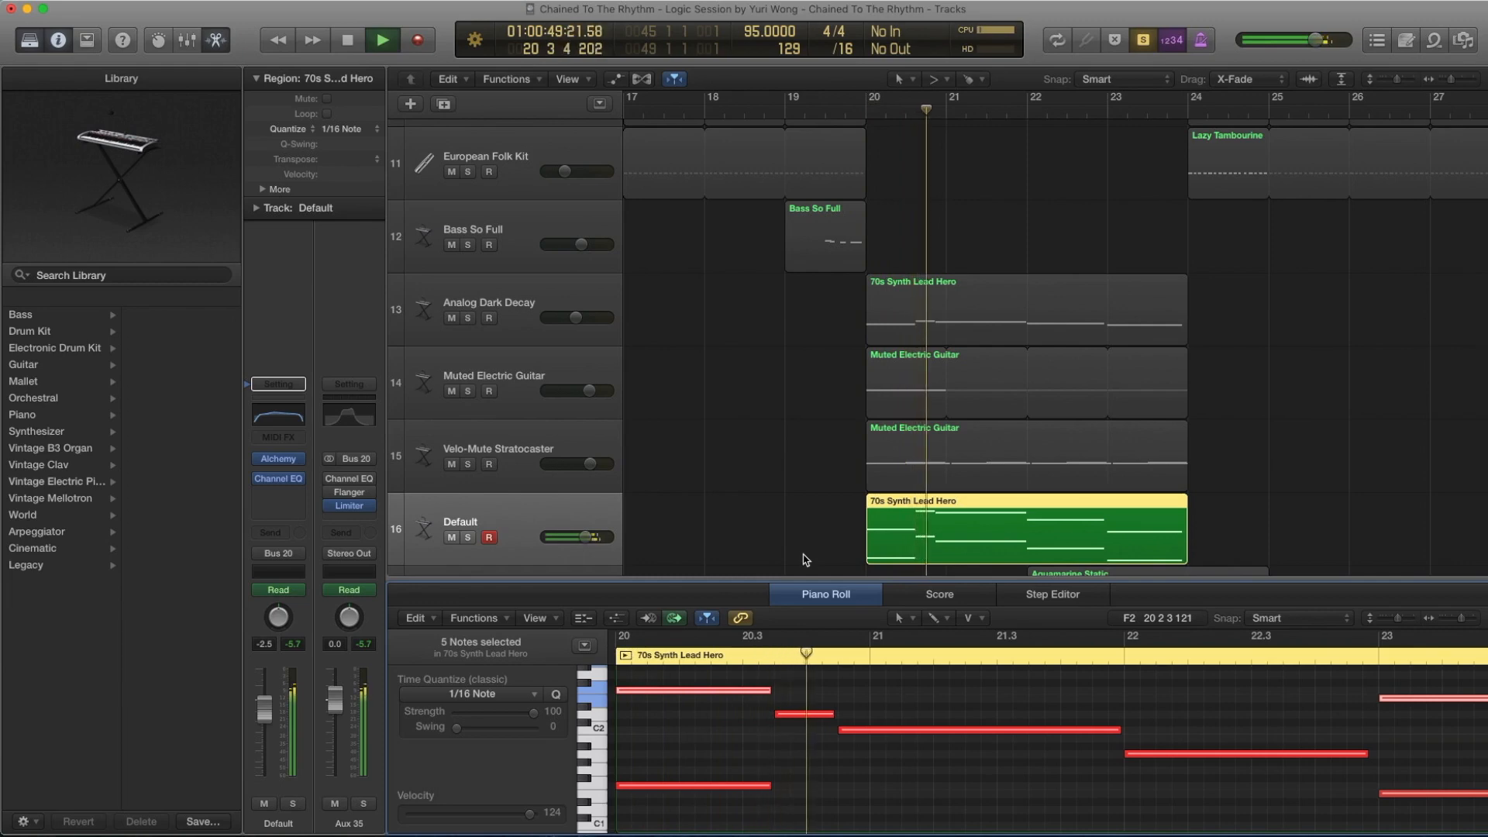
pyautogui.press('space')
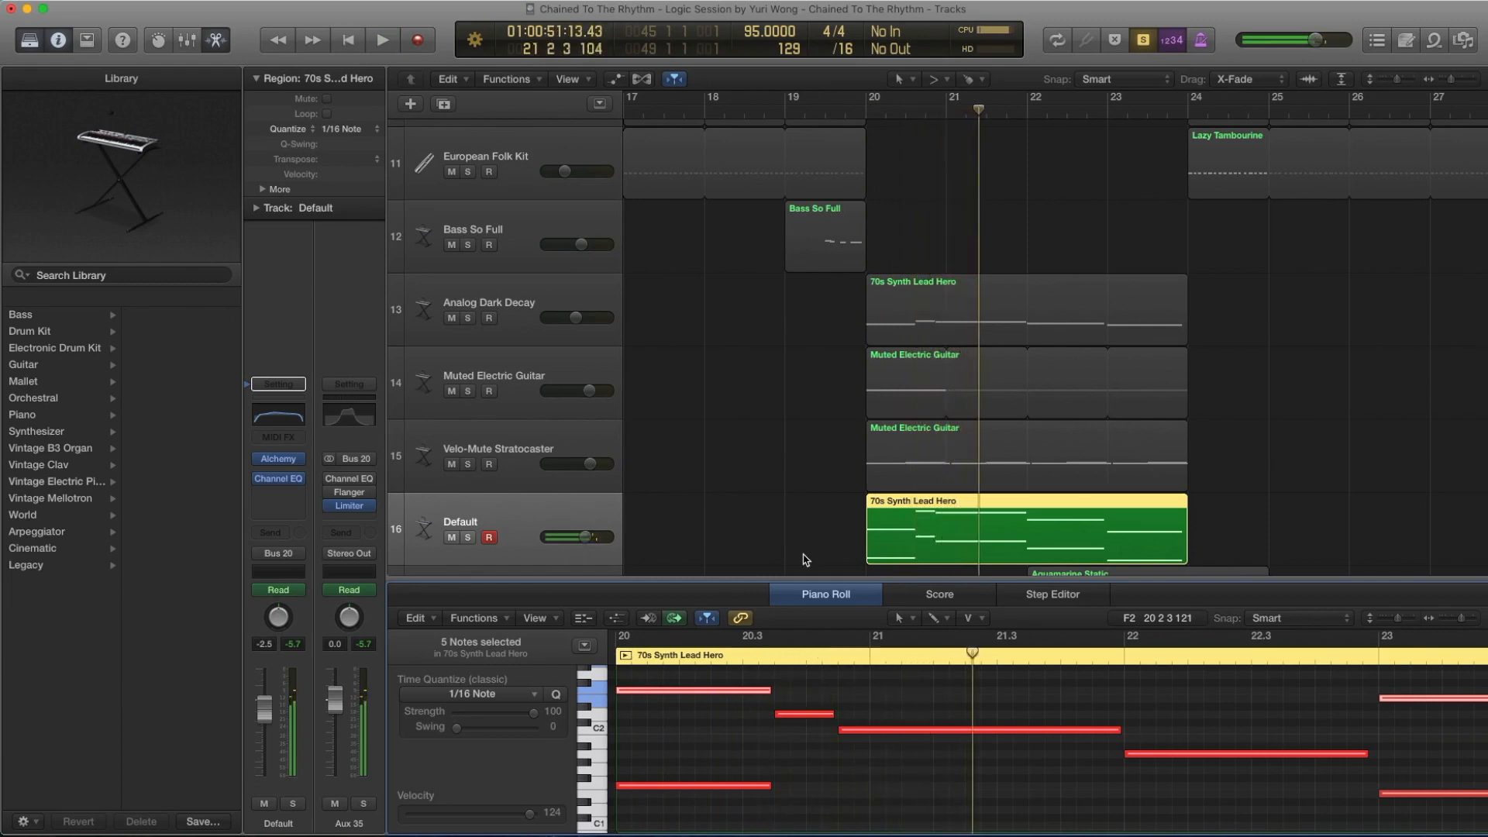
# Check the Default track's Alchemy synth, recall its default setting and close the plug-in.
pyautogui.click(282, 463)
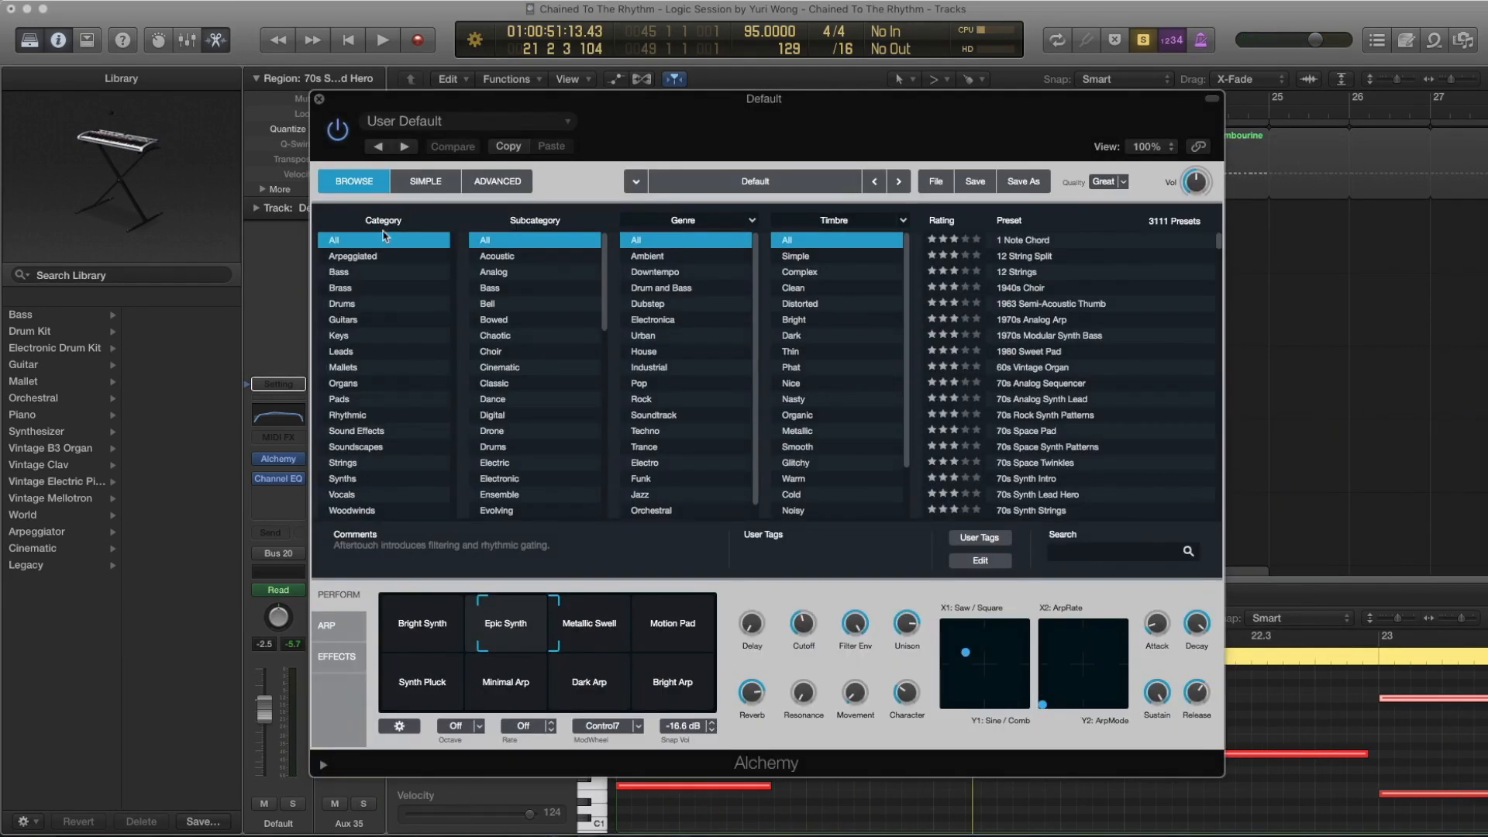
pyautogui.click(425, 121)
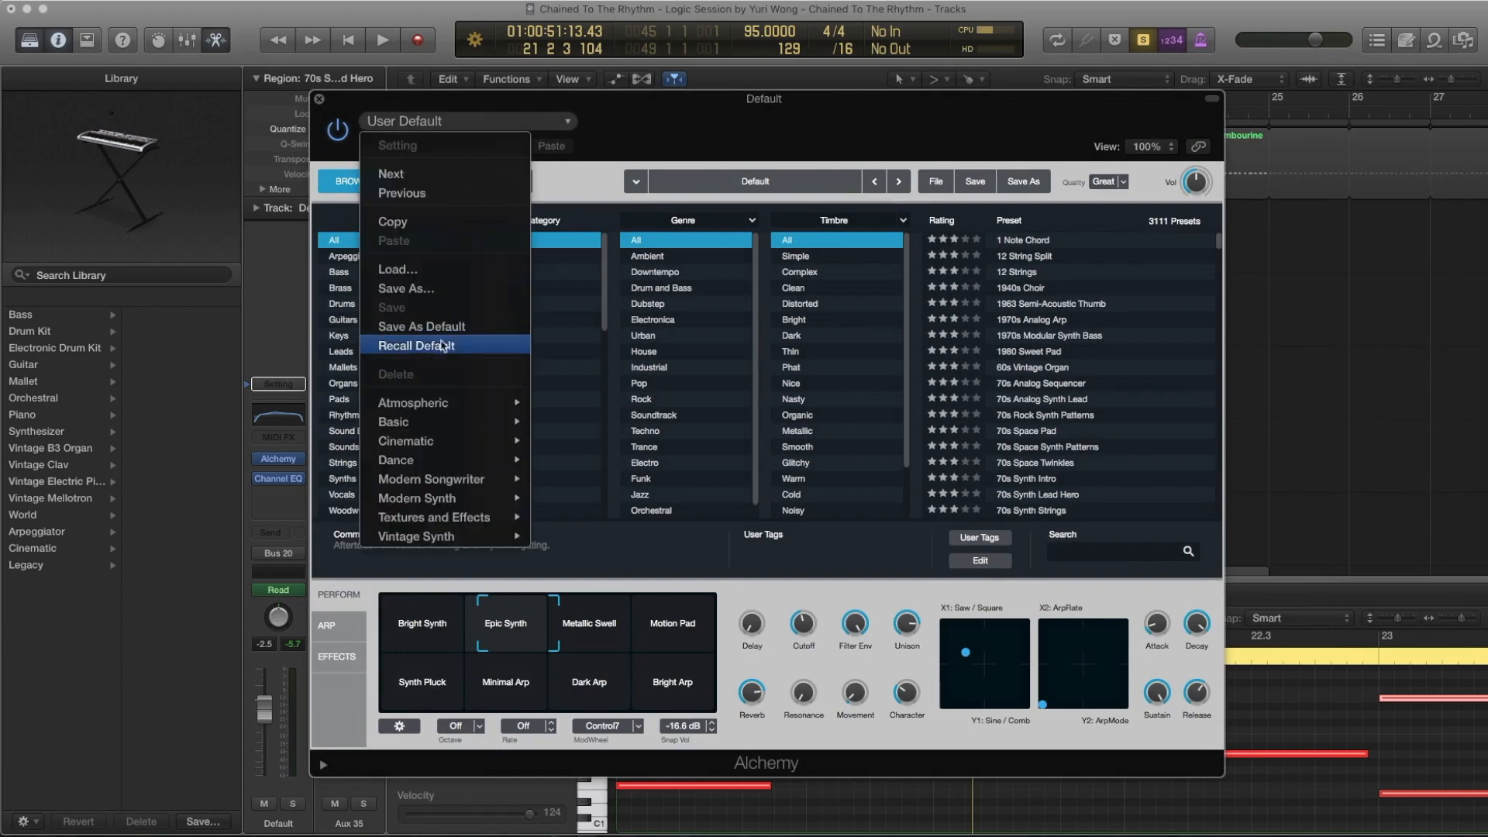
pyautogui.click(442, 345)
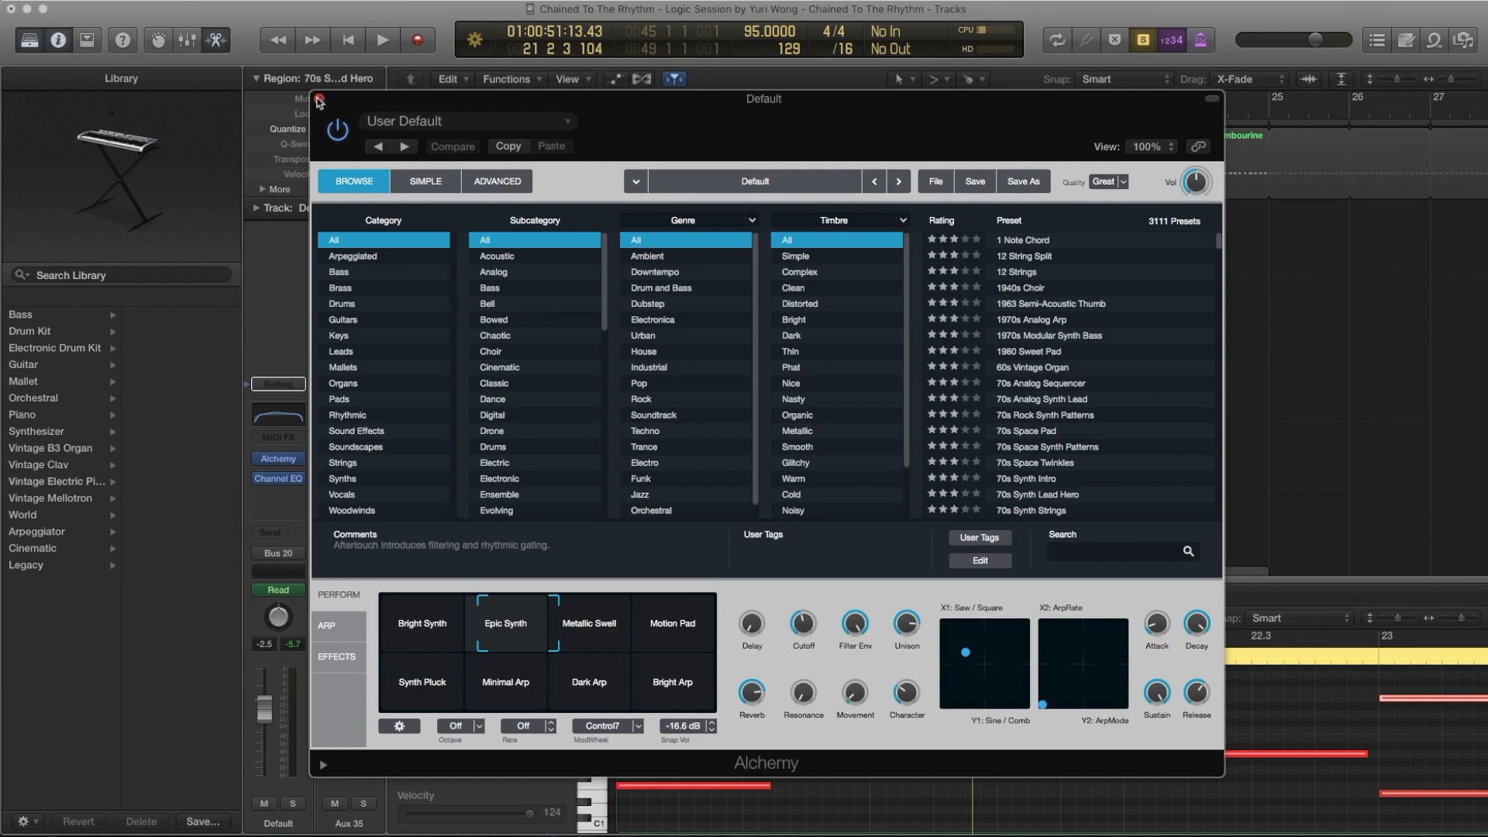
pyautogui.click(318, 100)
# Add the Analog Dark Decay region to the soloed Default region and play both 70s Synth Lead Hero parts together from bar 20.
pyautogui.scroll(-2, 929, 448)
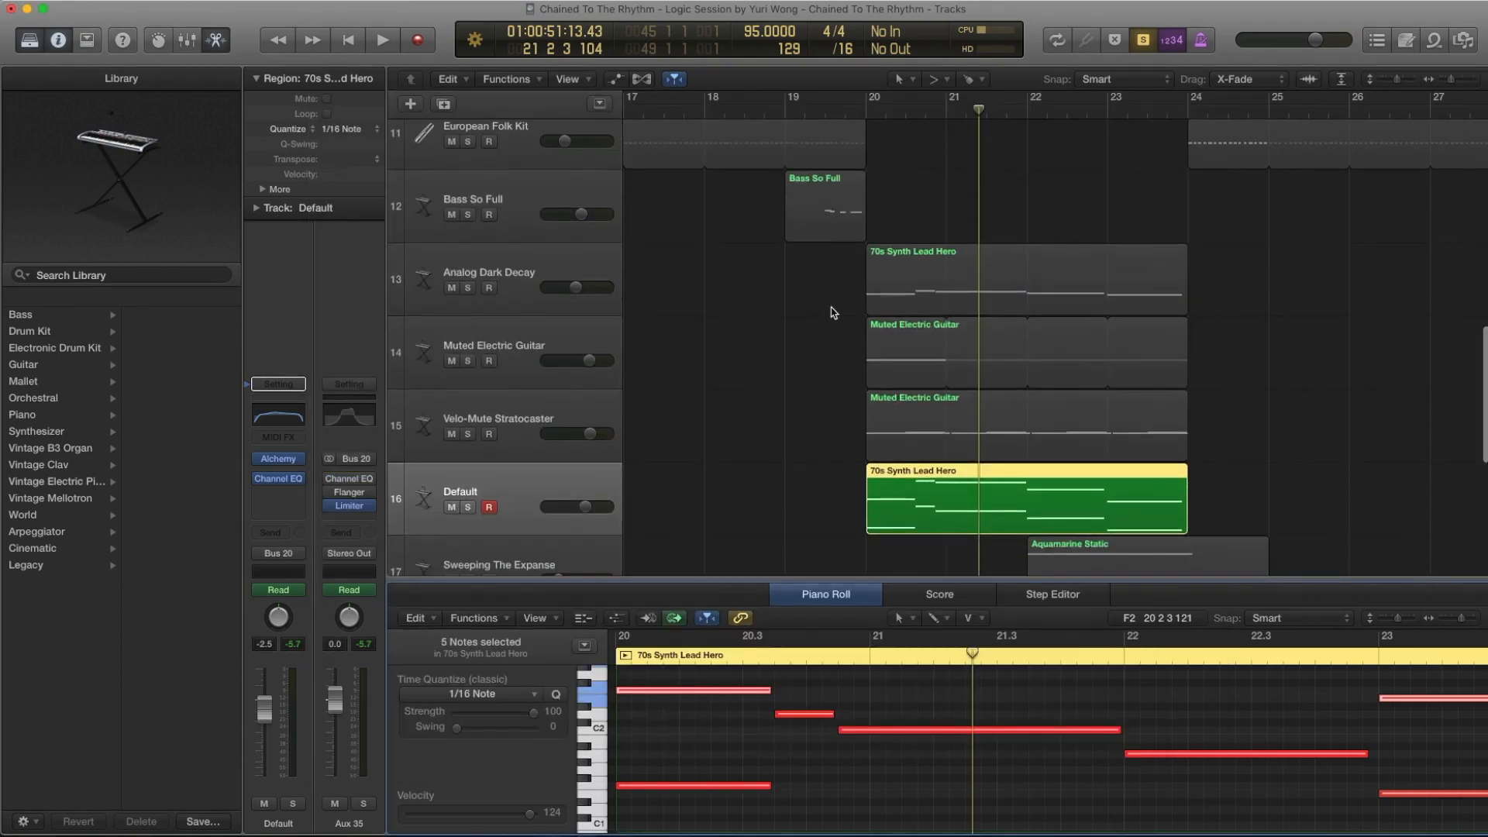
pyautogui.keyDown('shift'); pyautogui.click(913, 291); pyautogui.keyUp('shift')
pyautogui.press('space')
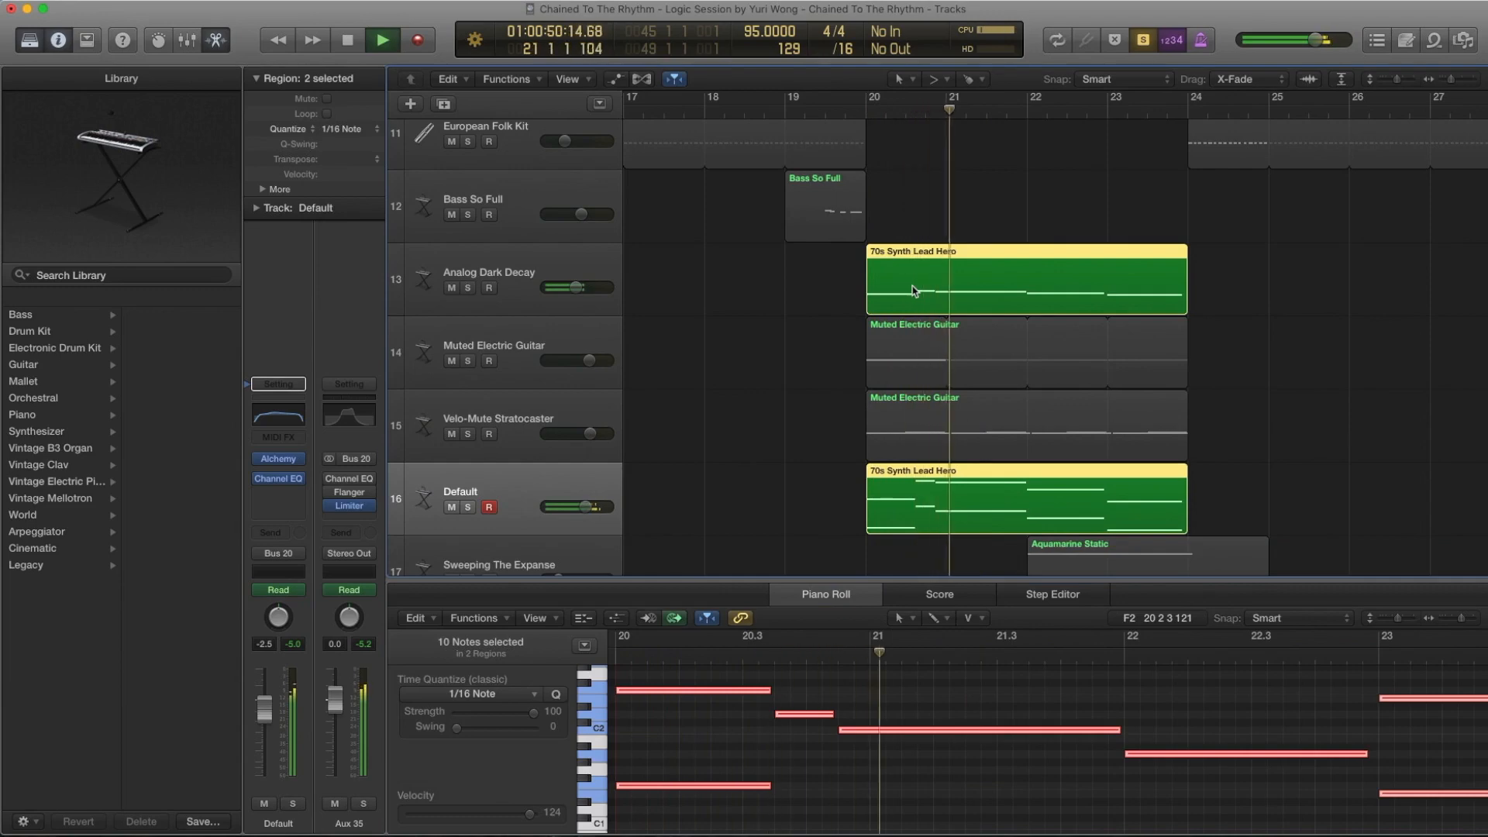
pyautogui.press('space')
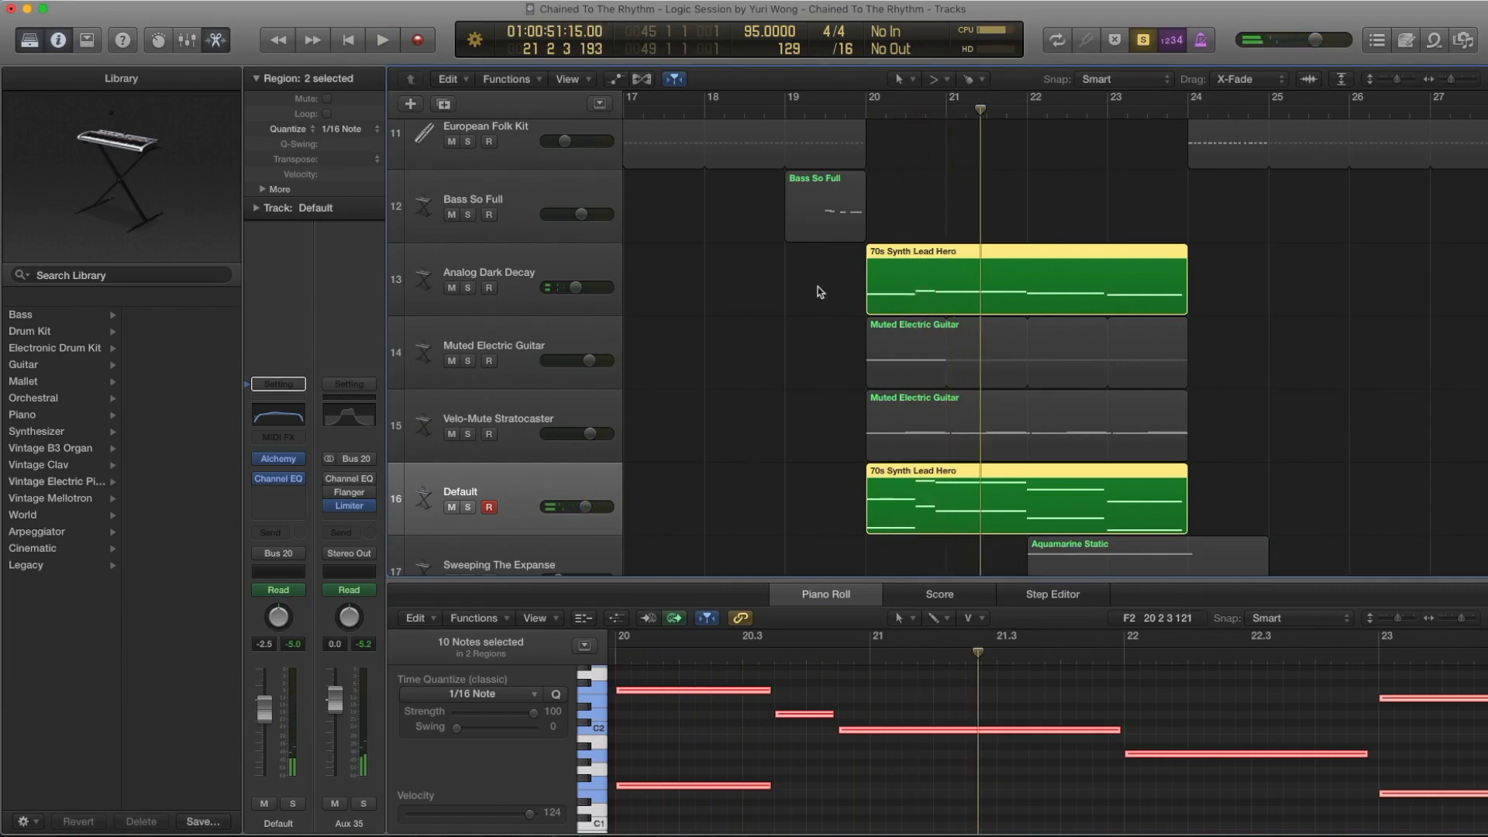
# Turn off solo and select the Muted Electric Guitar track with its region on track 14.
pyautogui.click(801, 289)
pyautogui.click(947, 285)
pyautogui.click(961, 506)
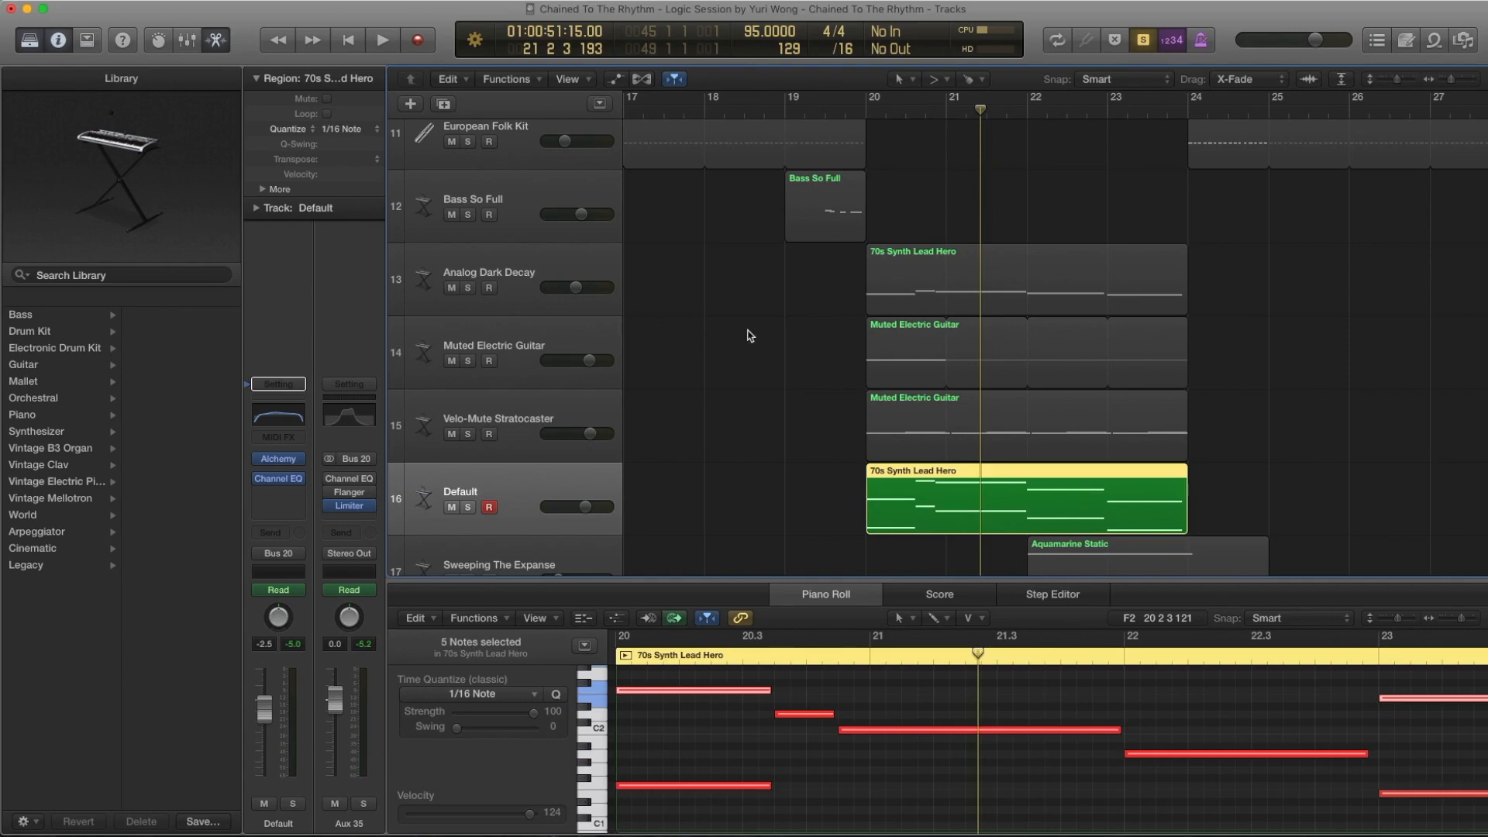
pyautogui.press('super+a')
pyautogui.click(563, 341)
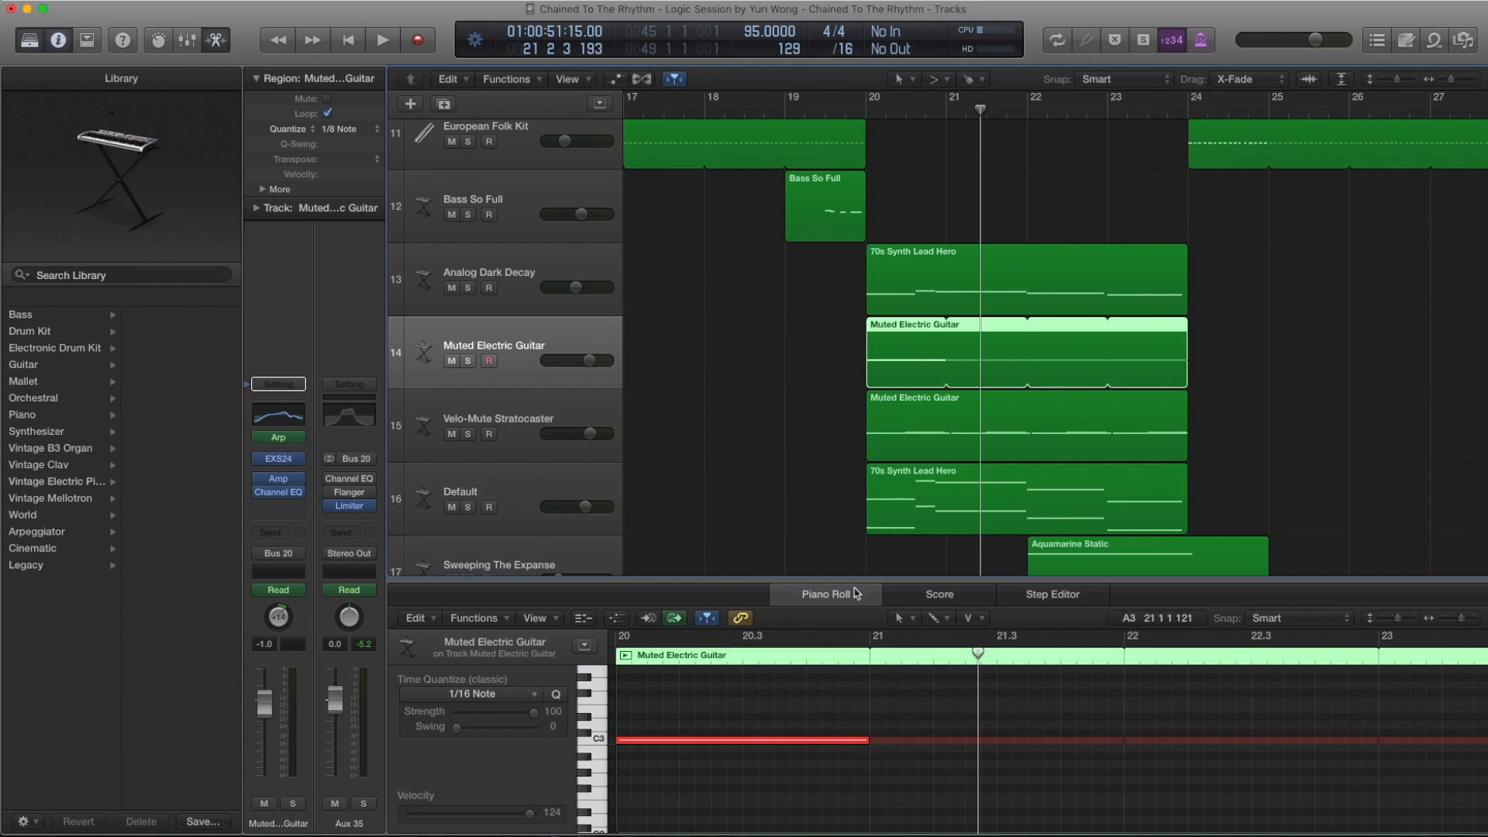
# Close the Piano Roll and zoom the arrangement onto tracks 11 to 20 around bars 19 to 28.
pyautogui.press('e')
pyautogui.scroll(2, 831, 577)
pyautogui.press('z')
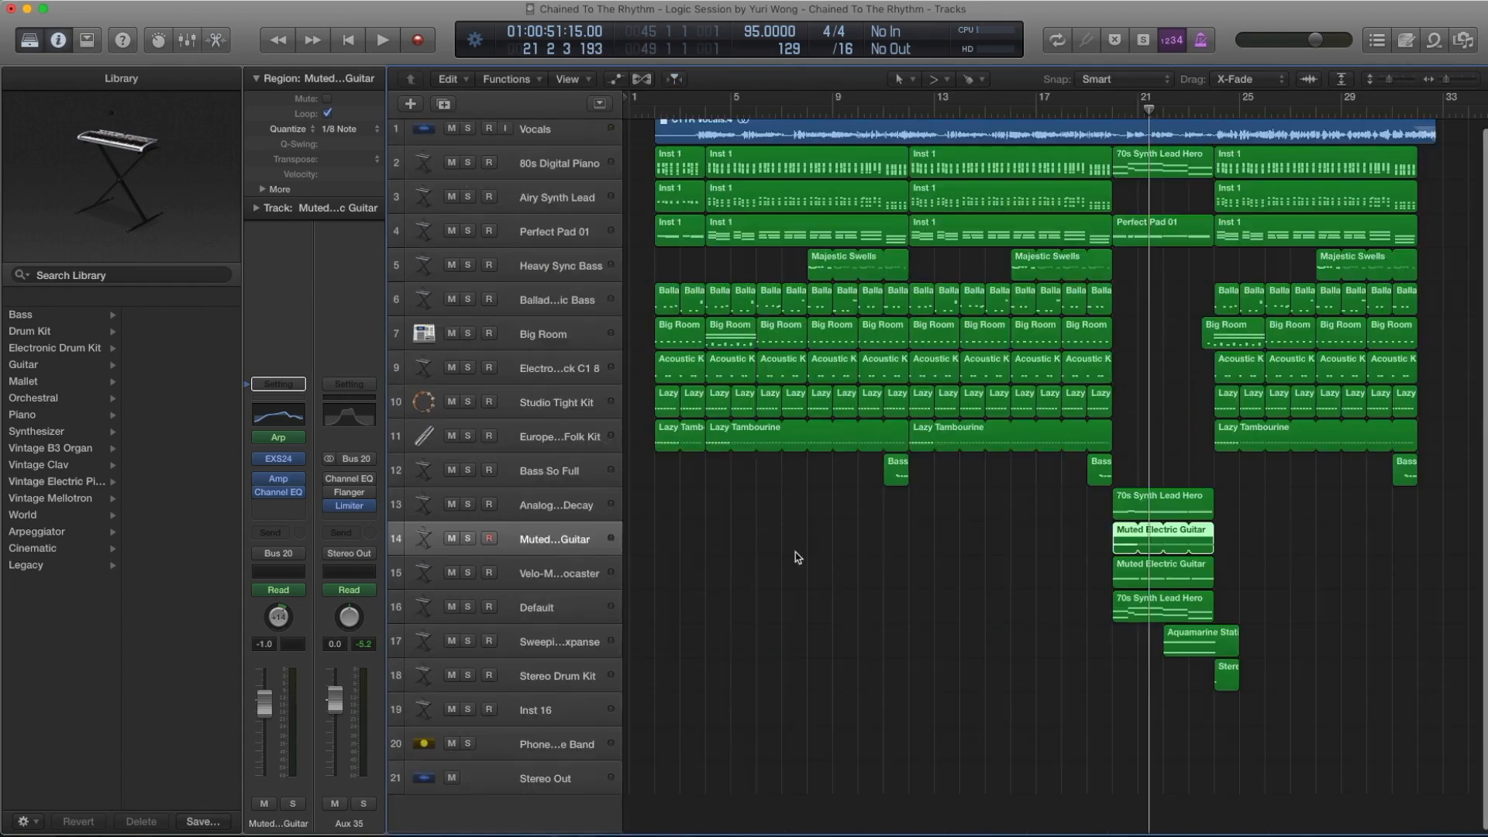
pyautogui.moveTo(1269, 700); pyautogui.dragTo(1007, 416)
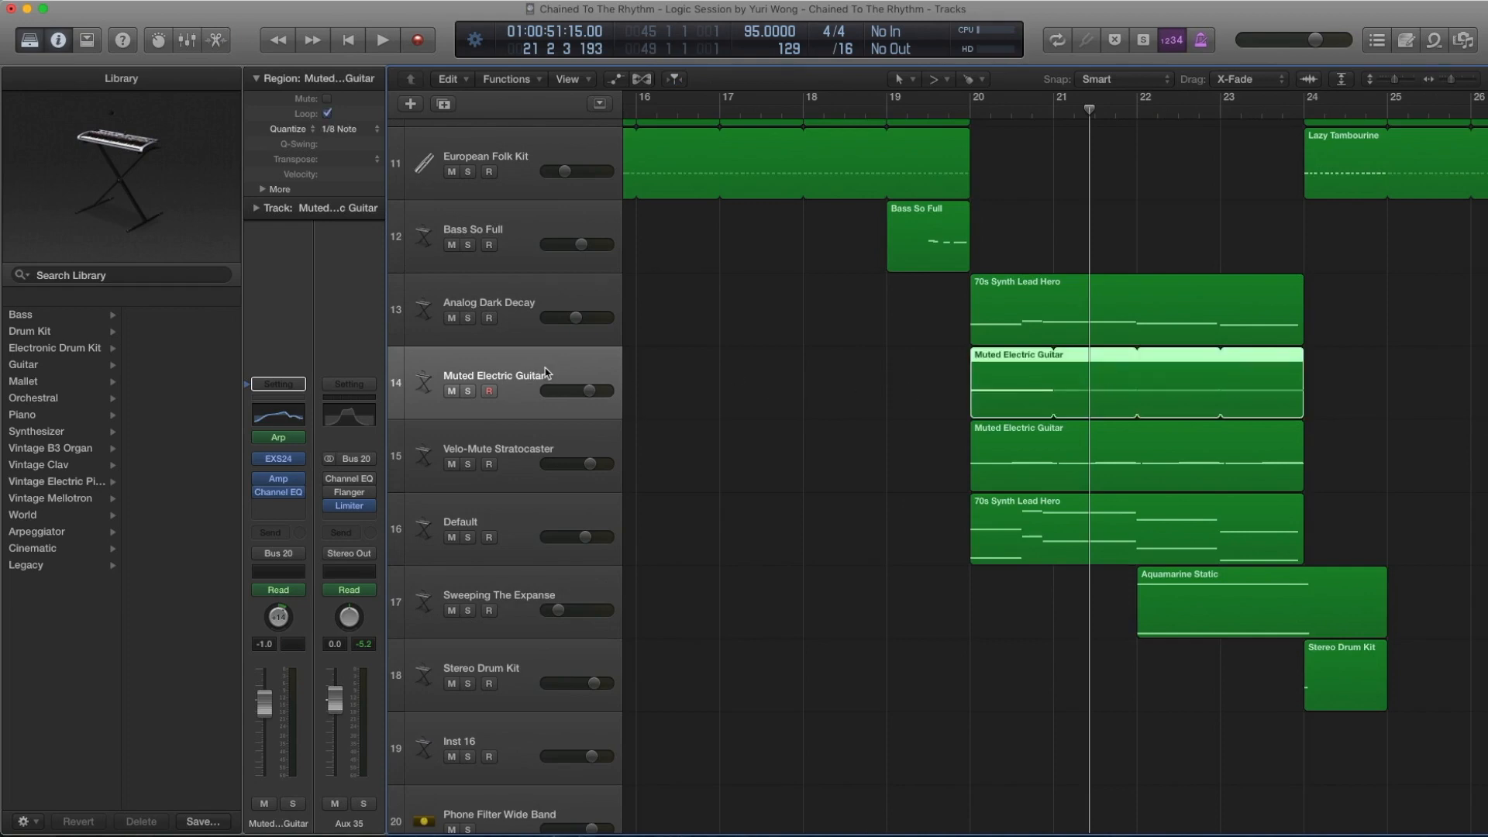
pyautogui.hscroll(5, 930, 372)
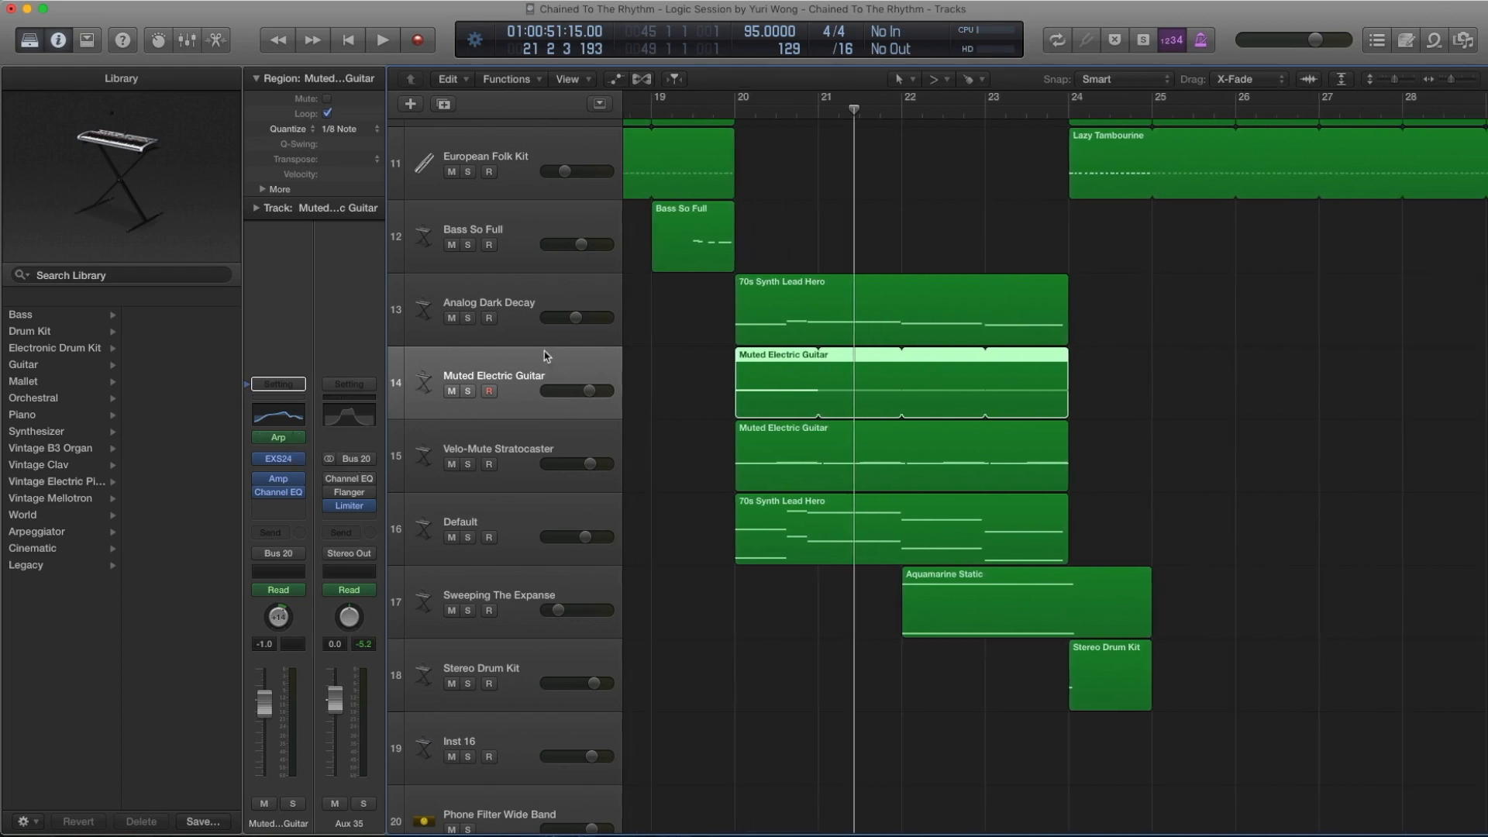
# Open the Arpeggiator on the Muted Electric Guitar track, examine its grid pattern and move its window aside.
pyautogui.click(301, 439)
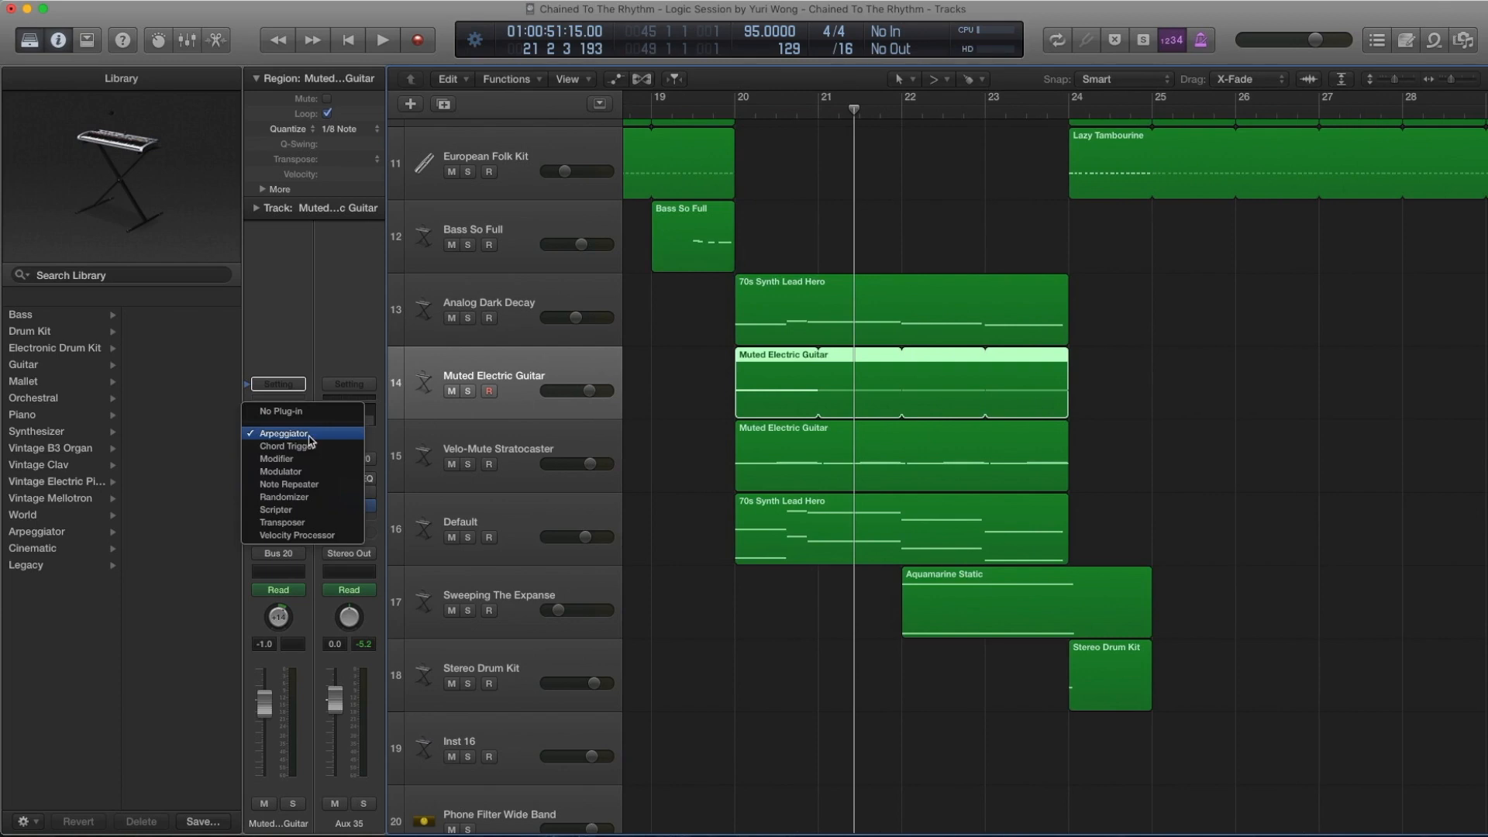
pyautogui.click(310, 437)
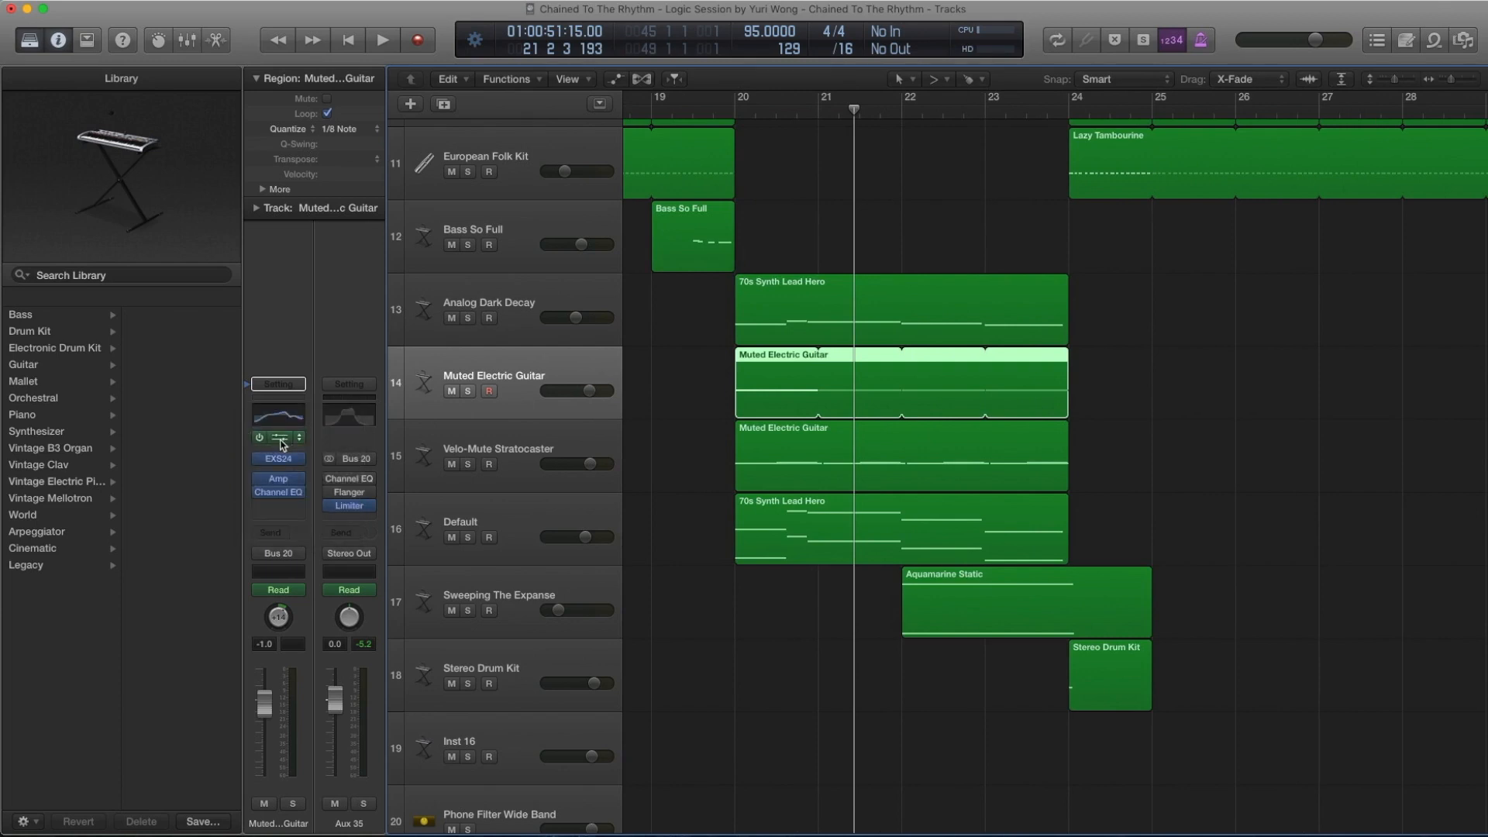
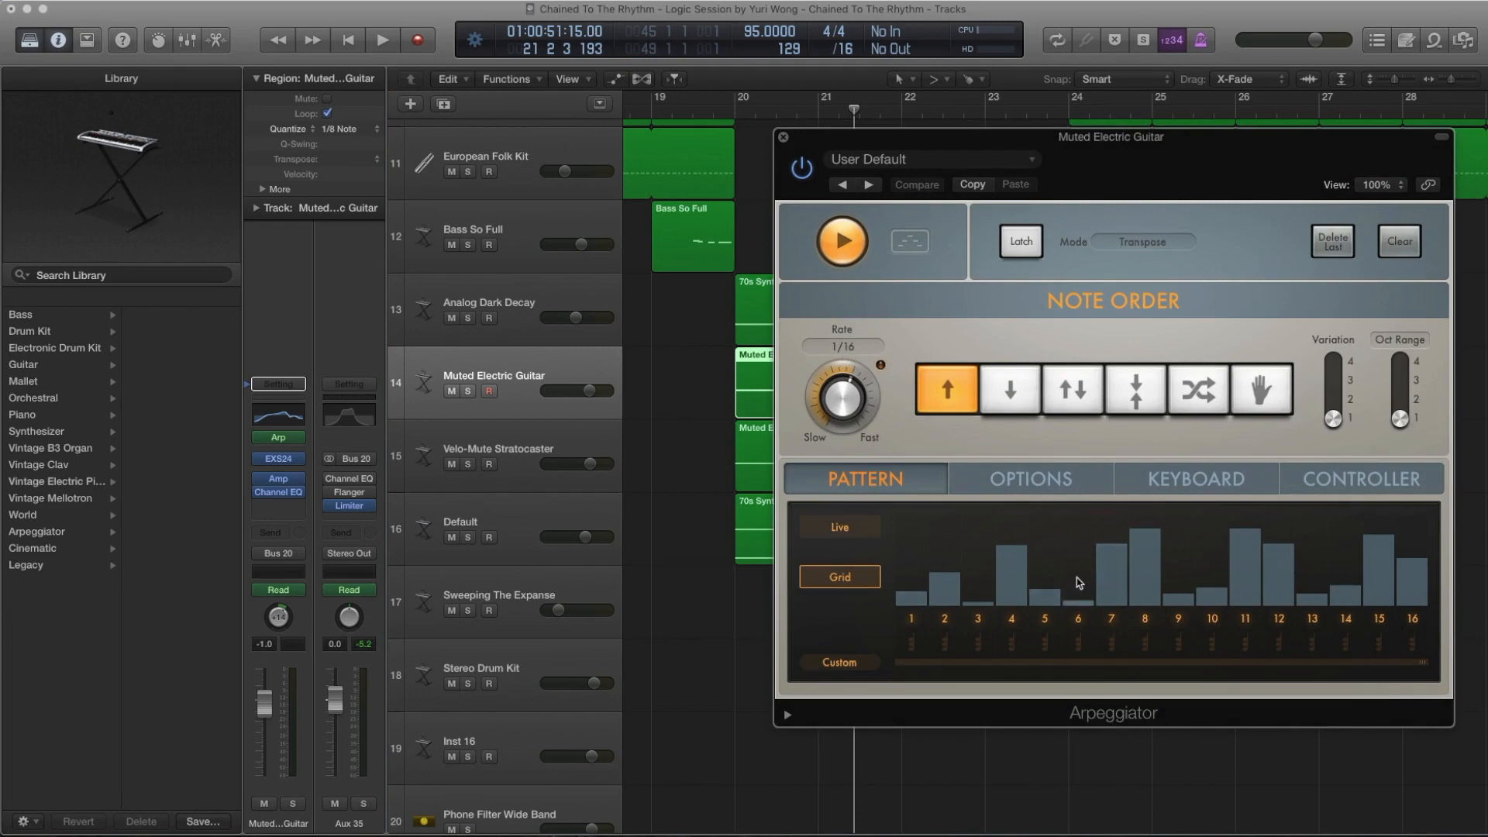
pyautogui.moveTo(1077, 578)
pyautogui.mouseDown()
pyautogui.moveTo(1079, 596)
pyautogui.moveTo(1079, 565)
pyautogui.moveTo(1080, 603)
pyautogui.mouseUp()
pyautogui.moveTo(813, 142); pyautogui.dragTo(749, 213)
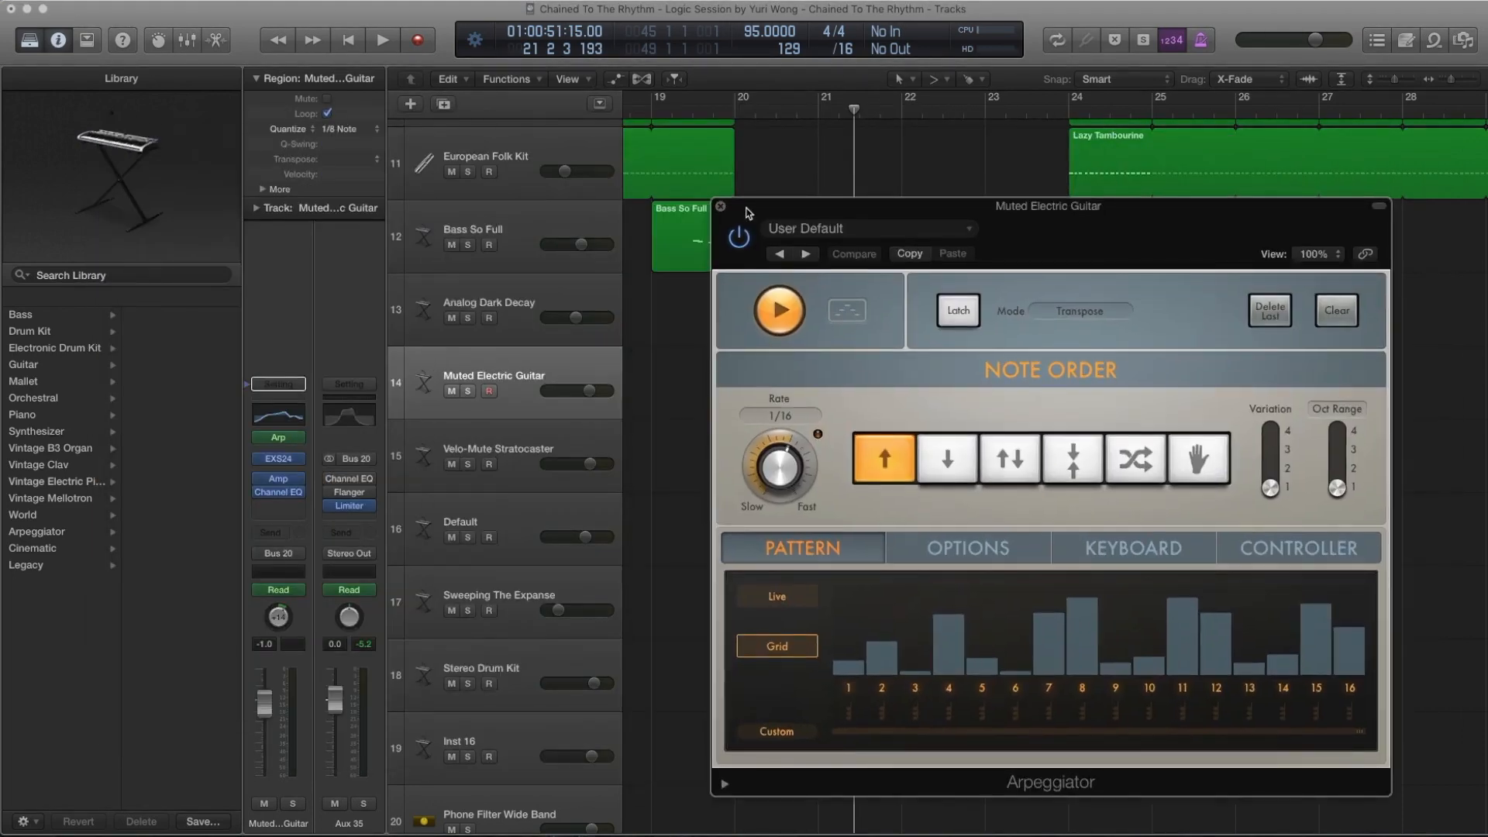
# Solo the Muted Electric Guitar region, play its arpeggiated part and return the playhead to bar 20.
pyautogui.press(',')
pyautogui.press(',')
pyautogui.hotkey('ctrl', 's')
pyautogui.press('space')
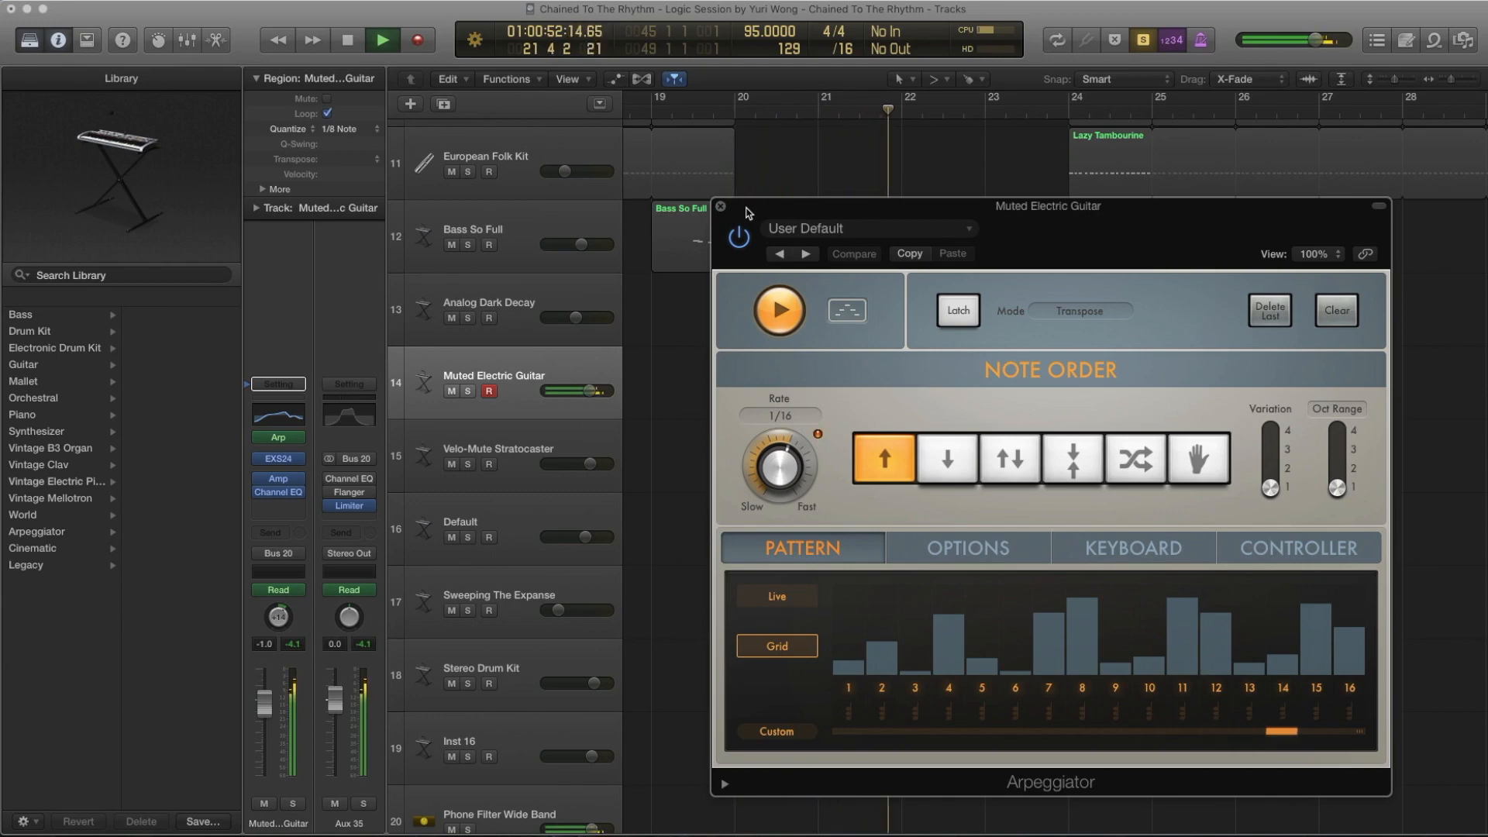
pyautogui.press('space')
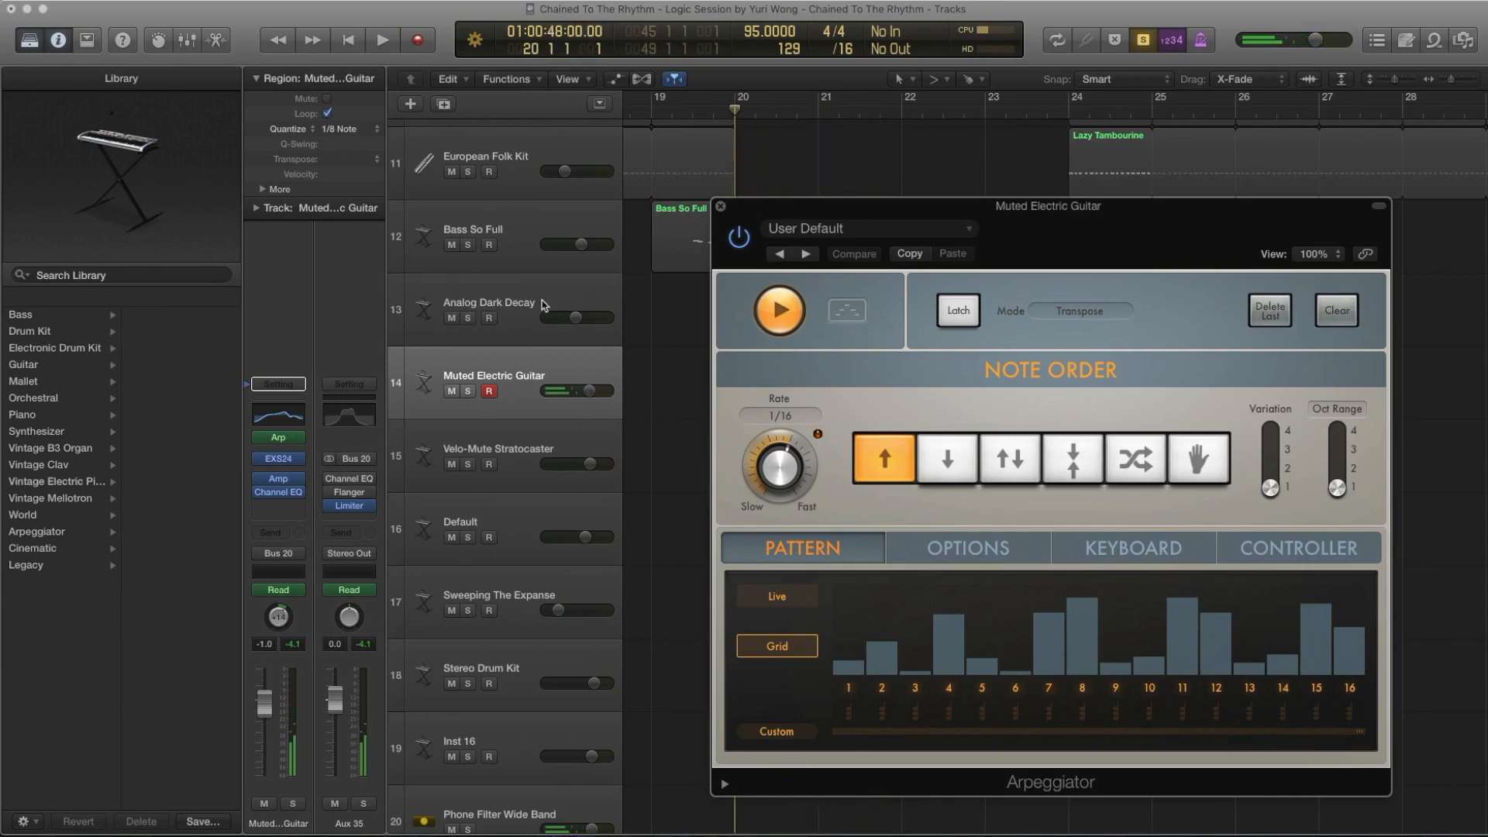
# Locate the EXS24 sampler's Muted Electric Guitar instrument under Electric Guitars in the library.
pyautogui.moveTo(298, 458)
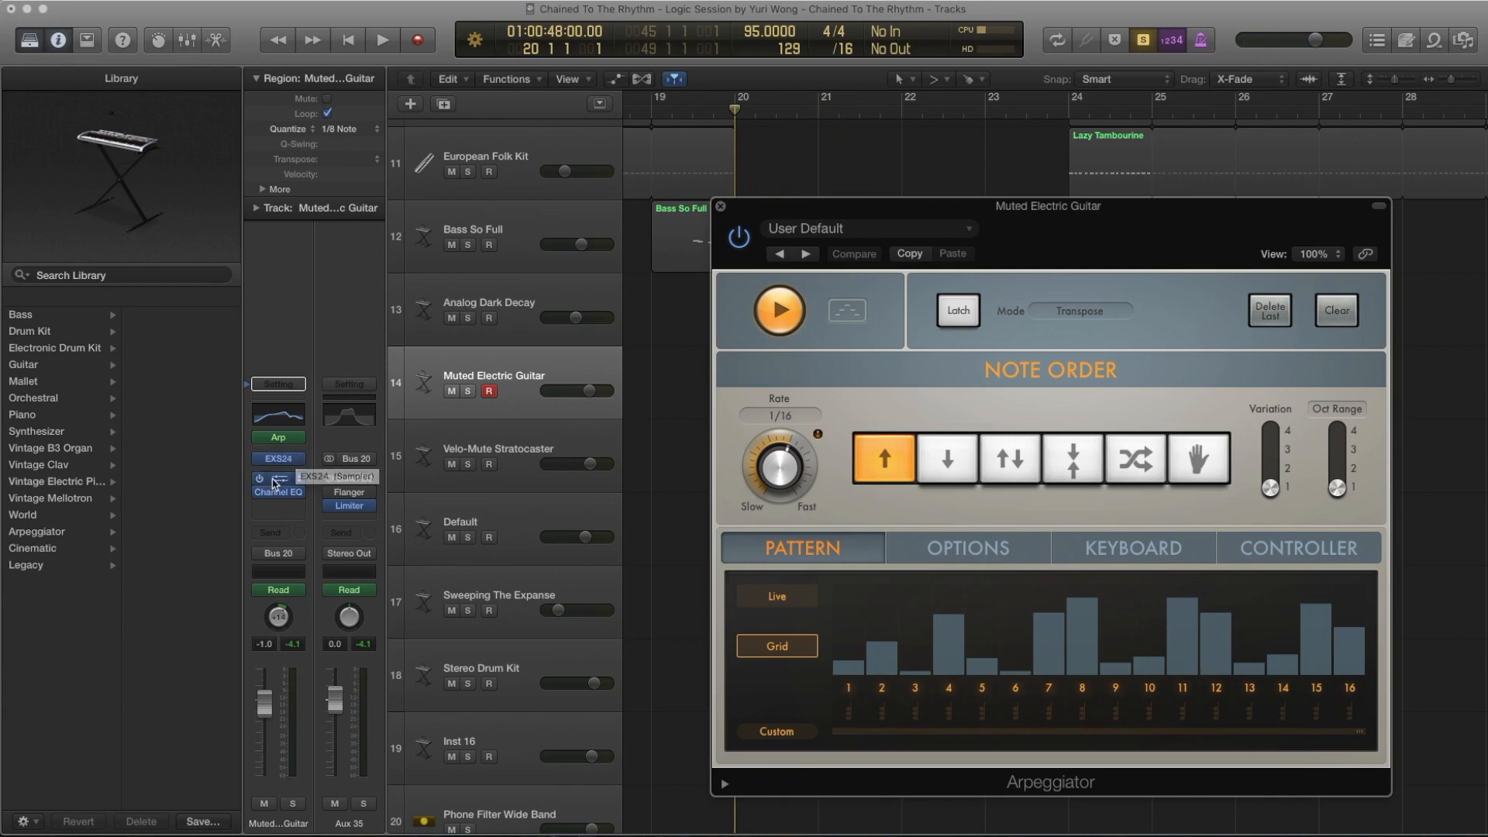
pyautogui.click(248, 459)
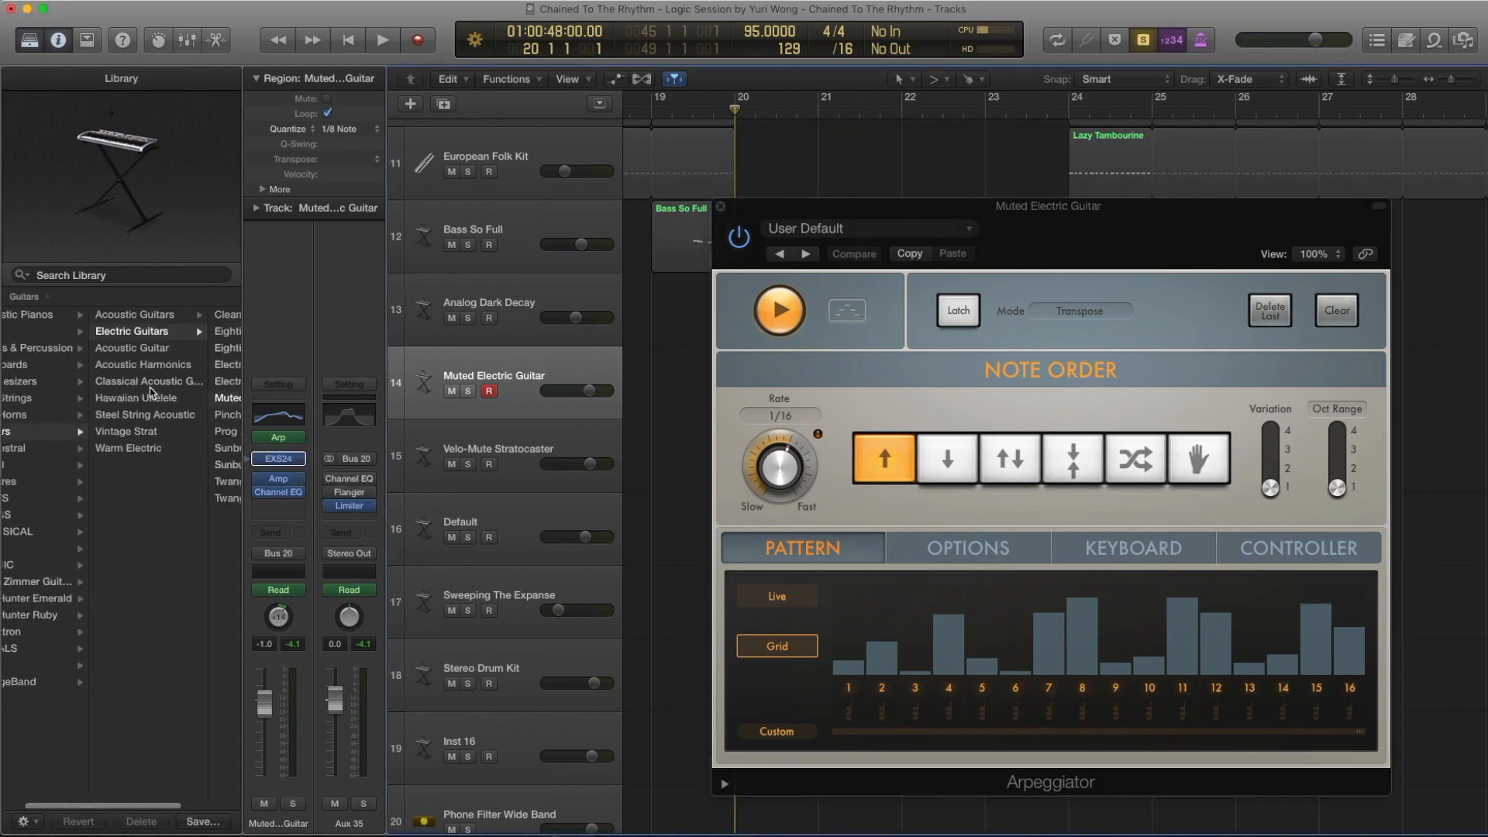
pyautogui.click(156, 331)
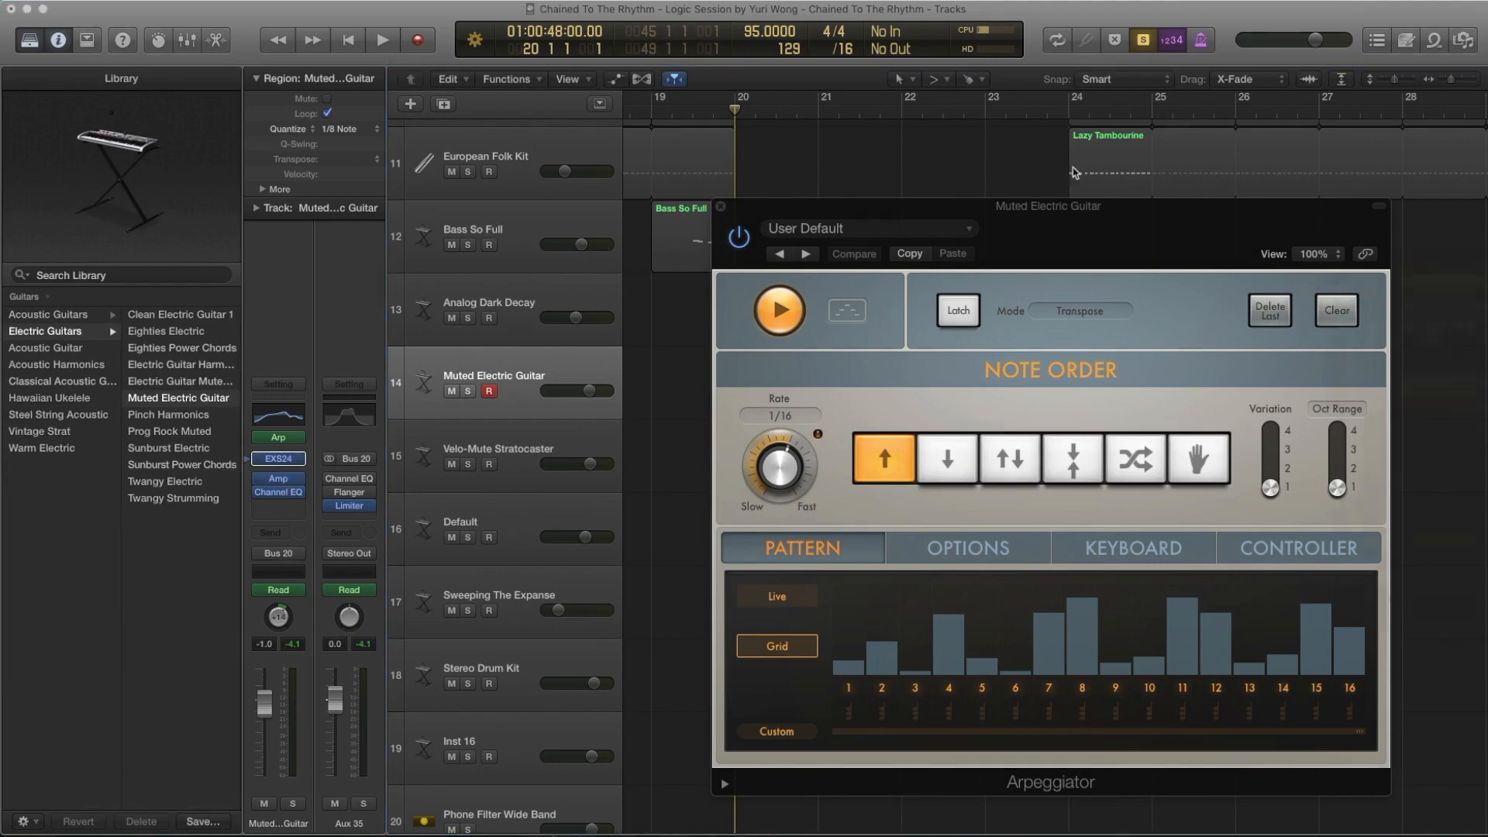
# Review the guitar's Amp Designer and the Crunch presets containing Designer Tweed Crunch, keeping the current setting.
pyautogui.moveTo(367, 102); pyautogui.dragTo(551, 111)
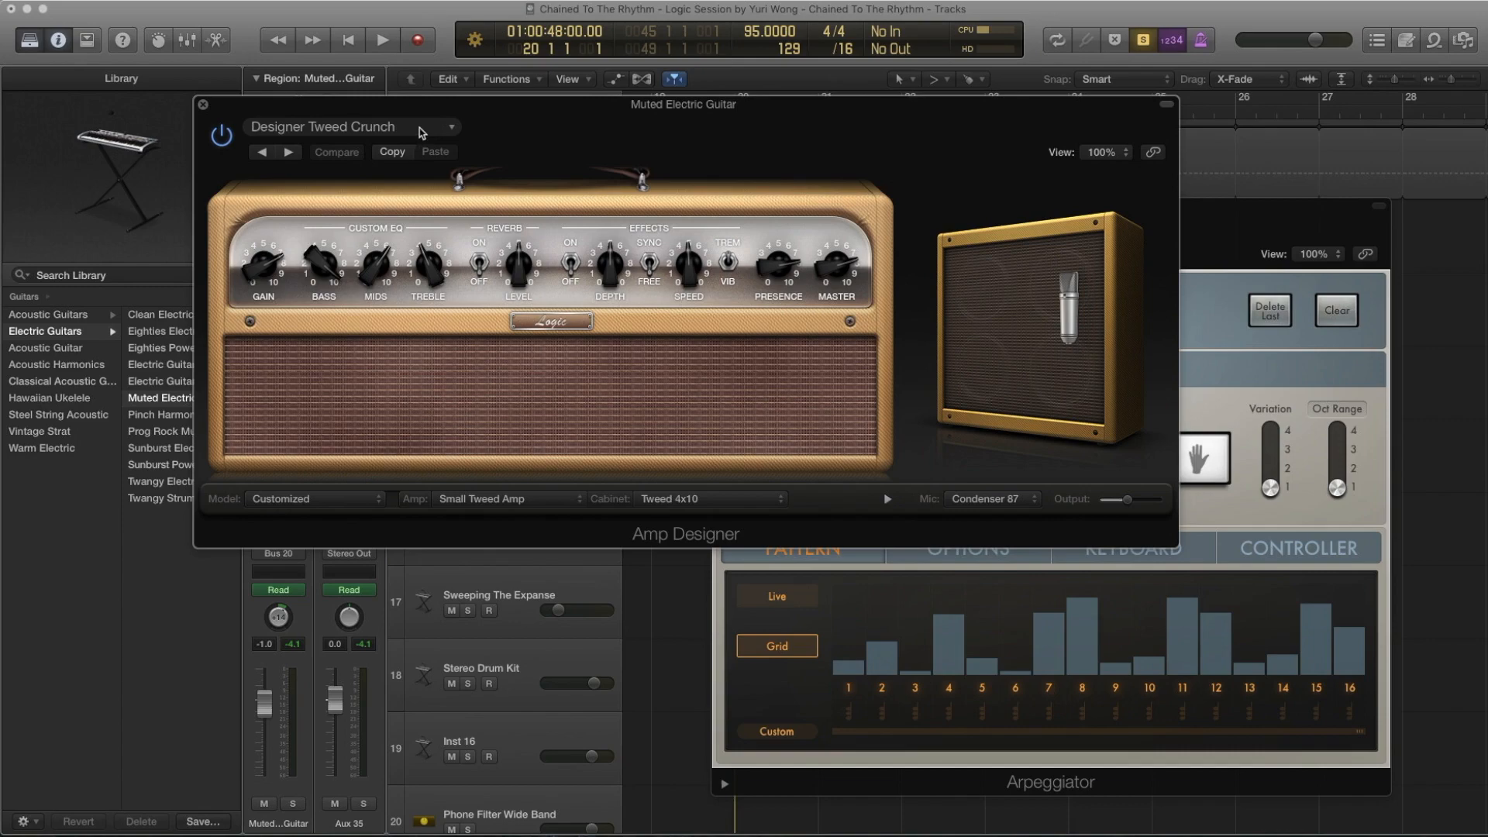
pyautogui.click(421, 129)
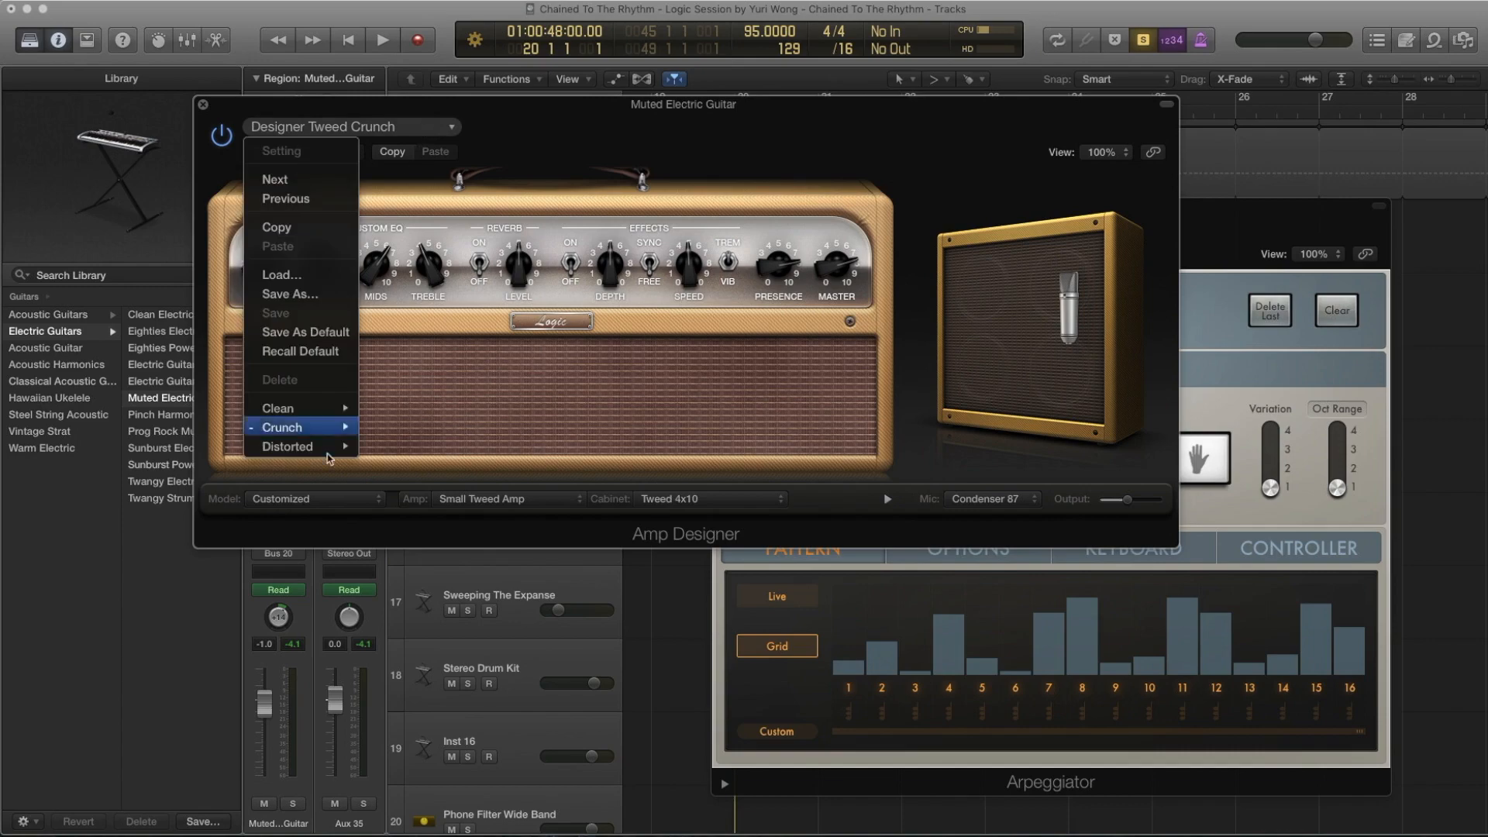
pyautogui.moveTo(330, 438)
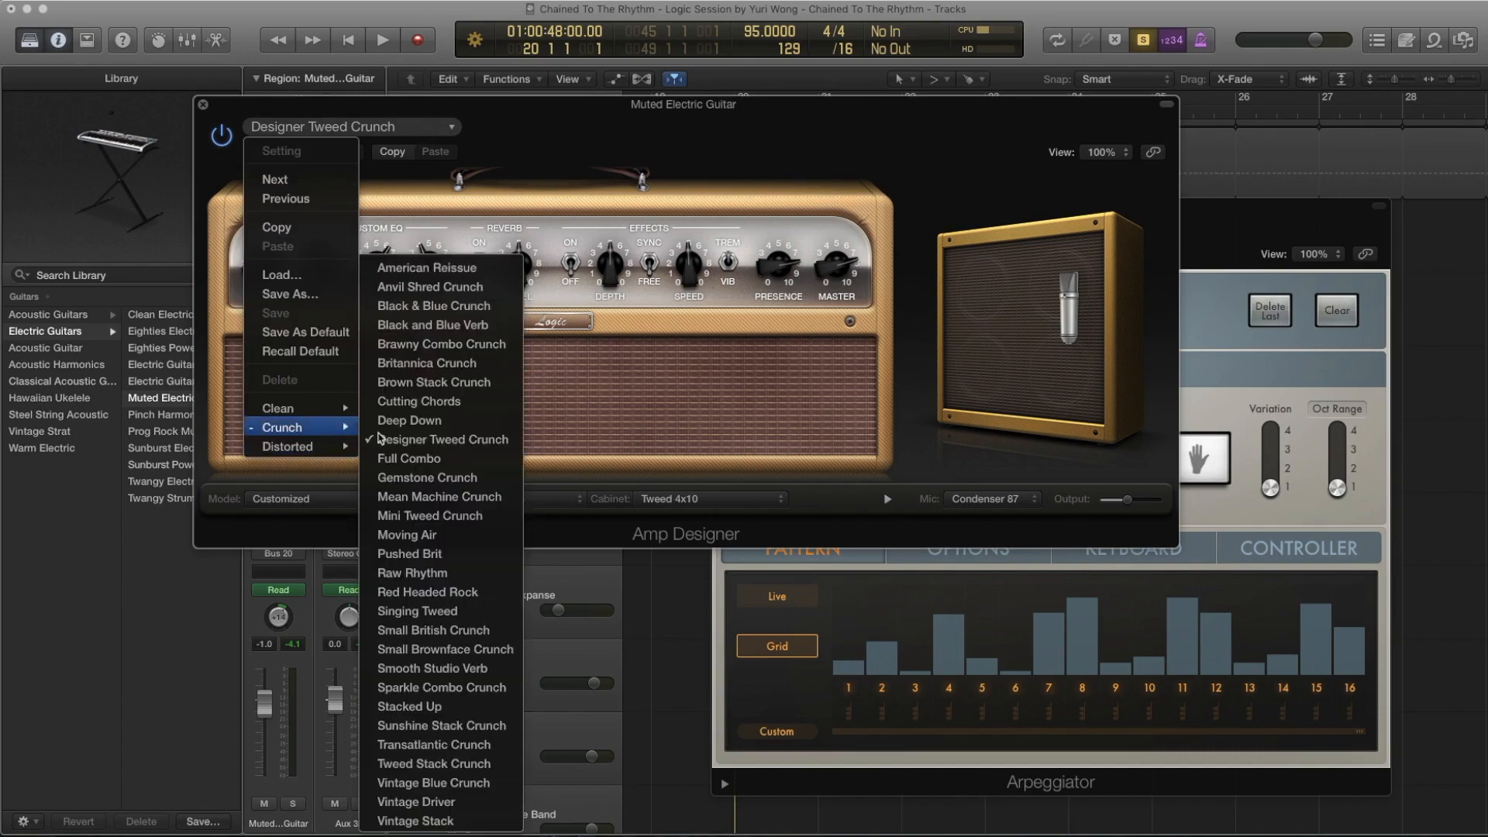
pyautogui.click(599, 149)
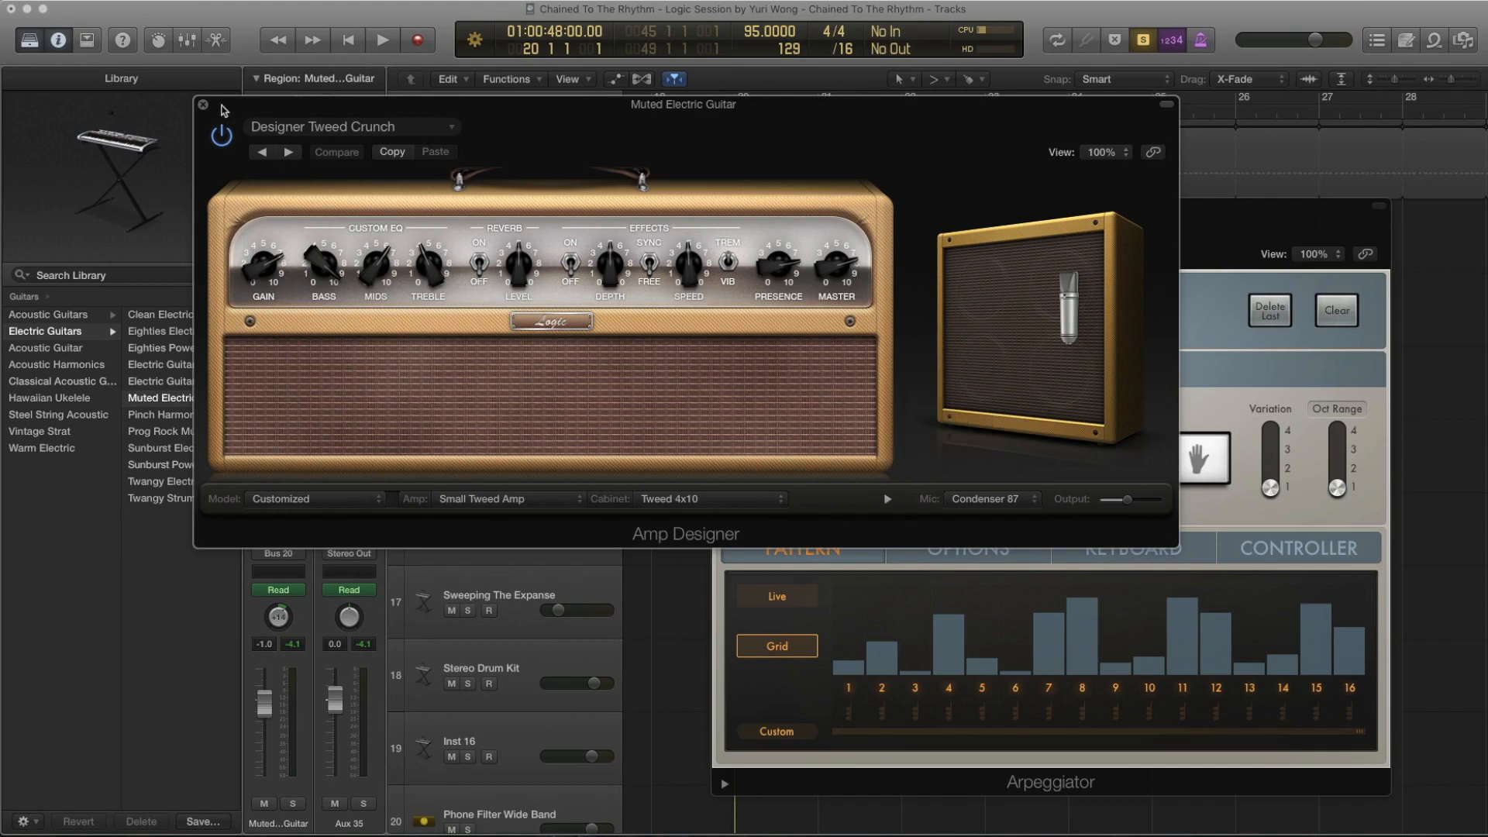
pyautogui.moveTo(963, 436)
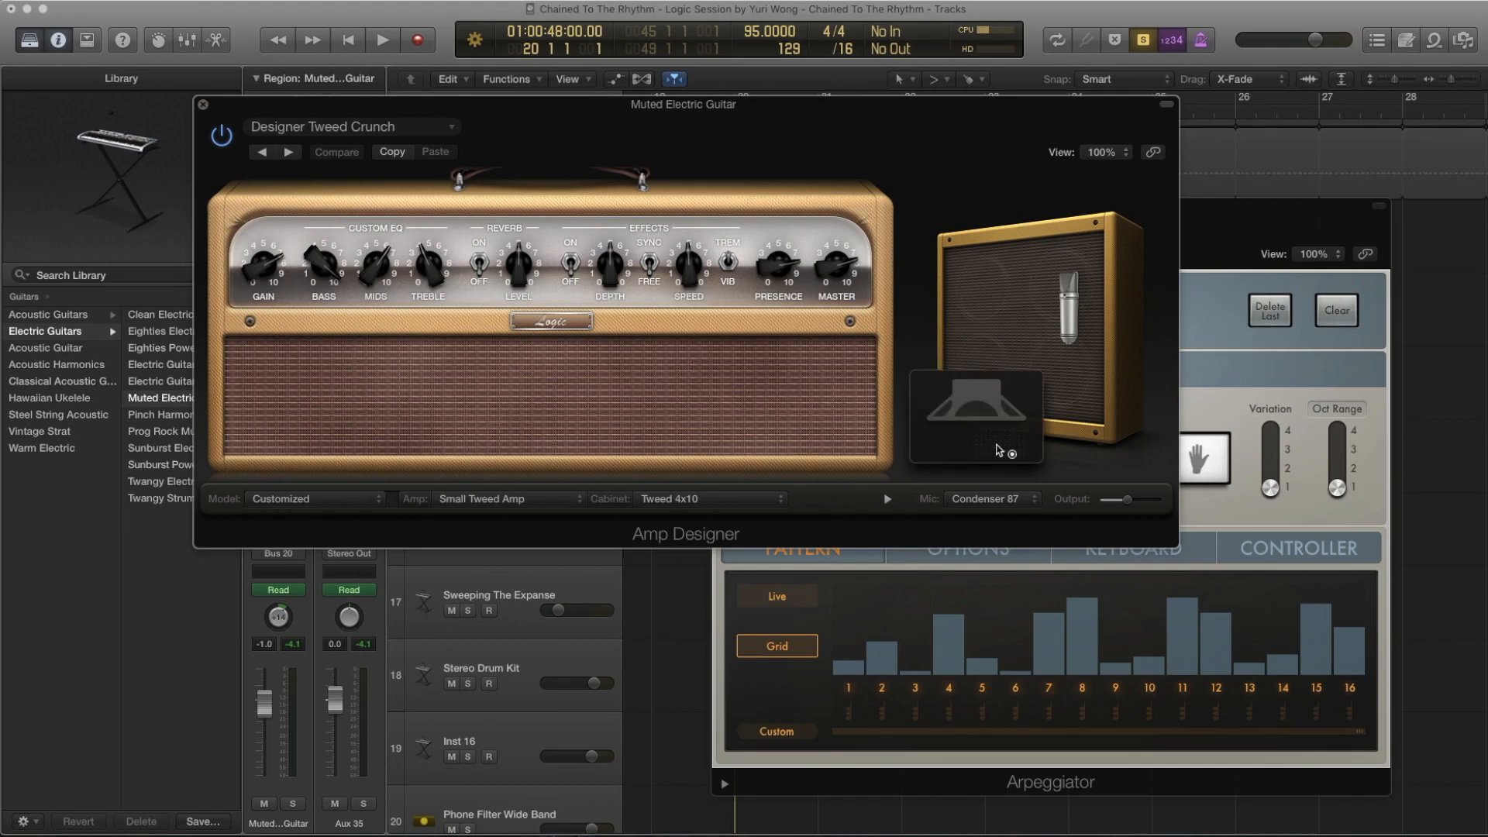
pyautogui.click(203, 104)
# Review the guitar's Channel EQ curve, close the open plug-in windows and replay the soloed Muted Electric Guitar region from bar 20.
pyautogui.moveTo(280, 496)
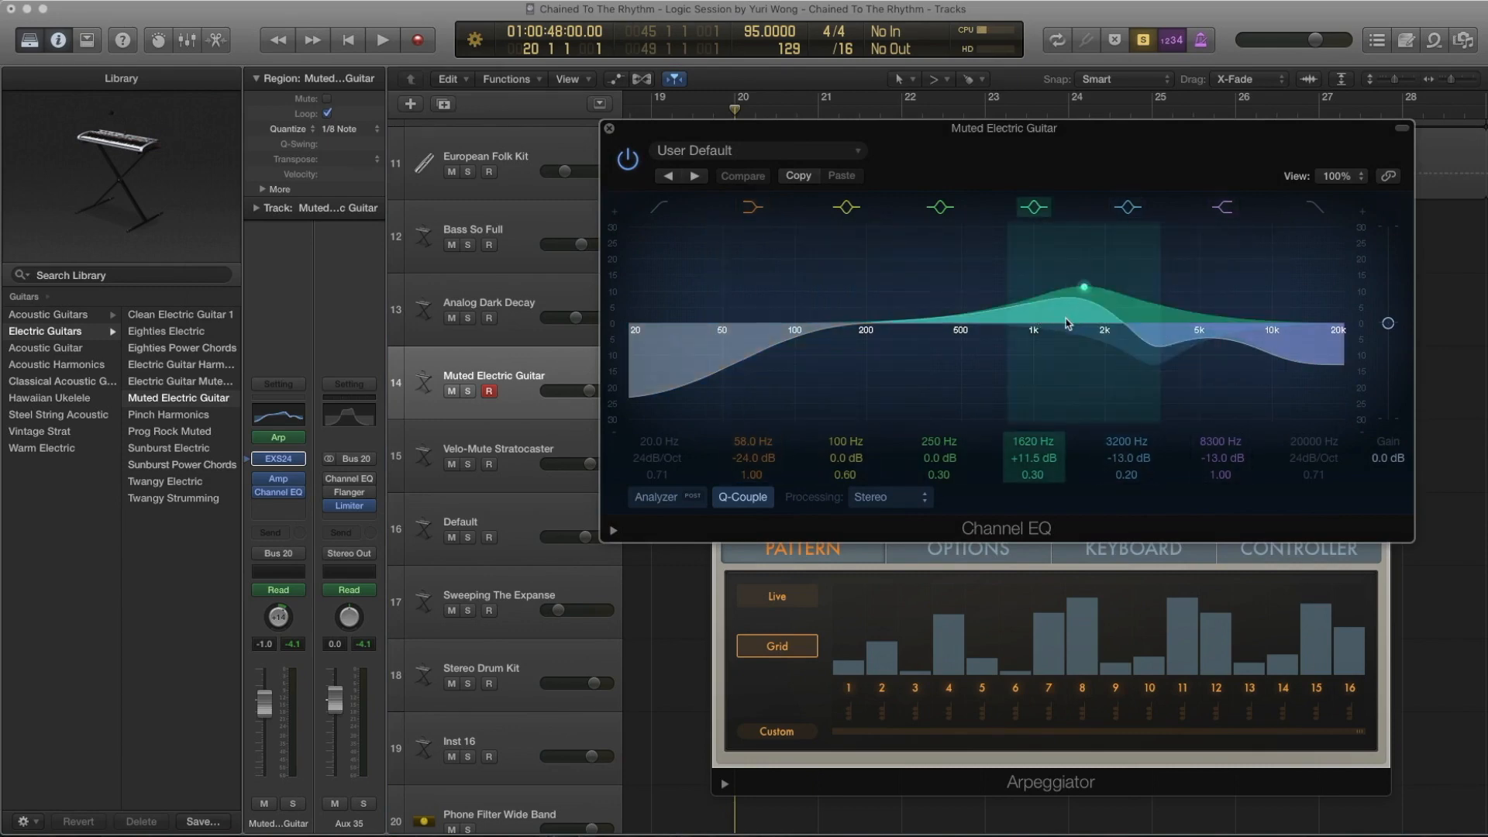
pyautogui.click(610, 128)
pyautogui.click(720, 207)
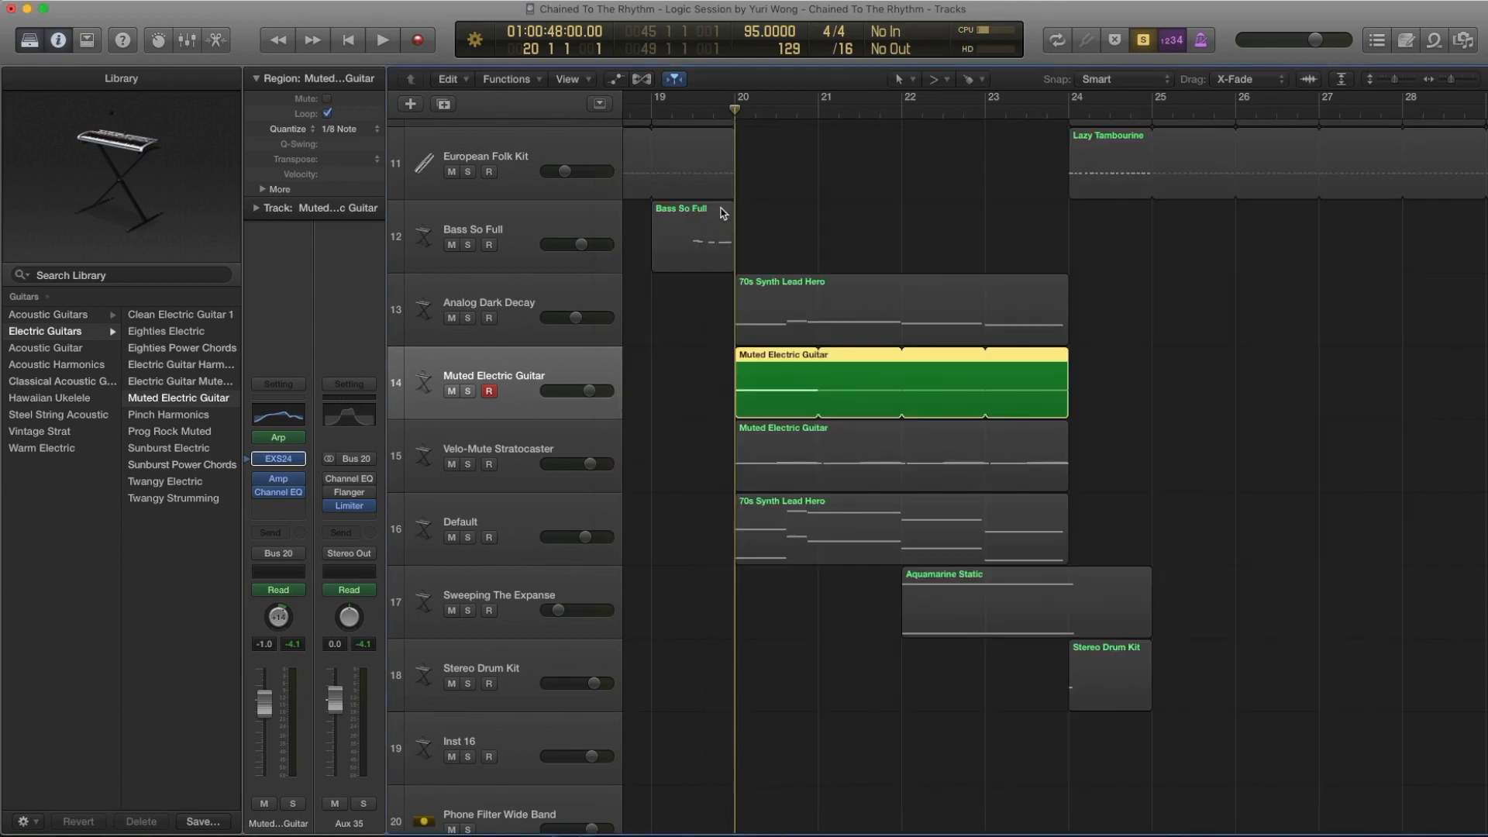
pyautogui.press('space')
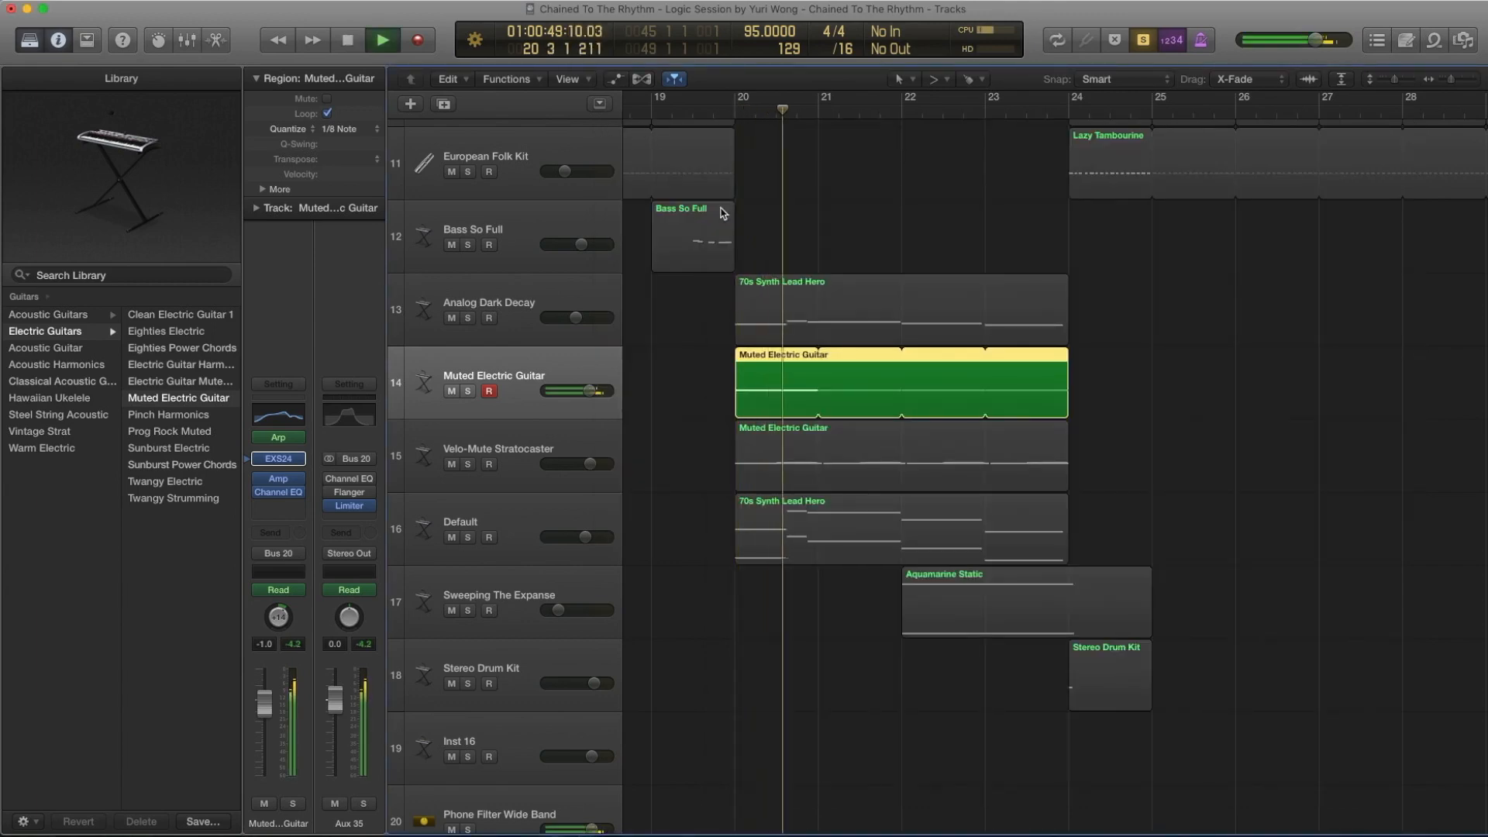
pyautogui.press('space')
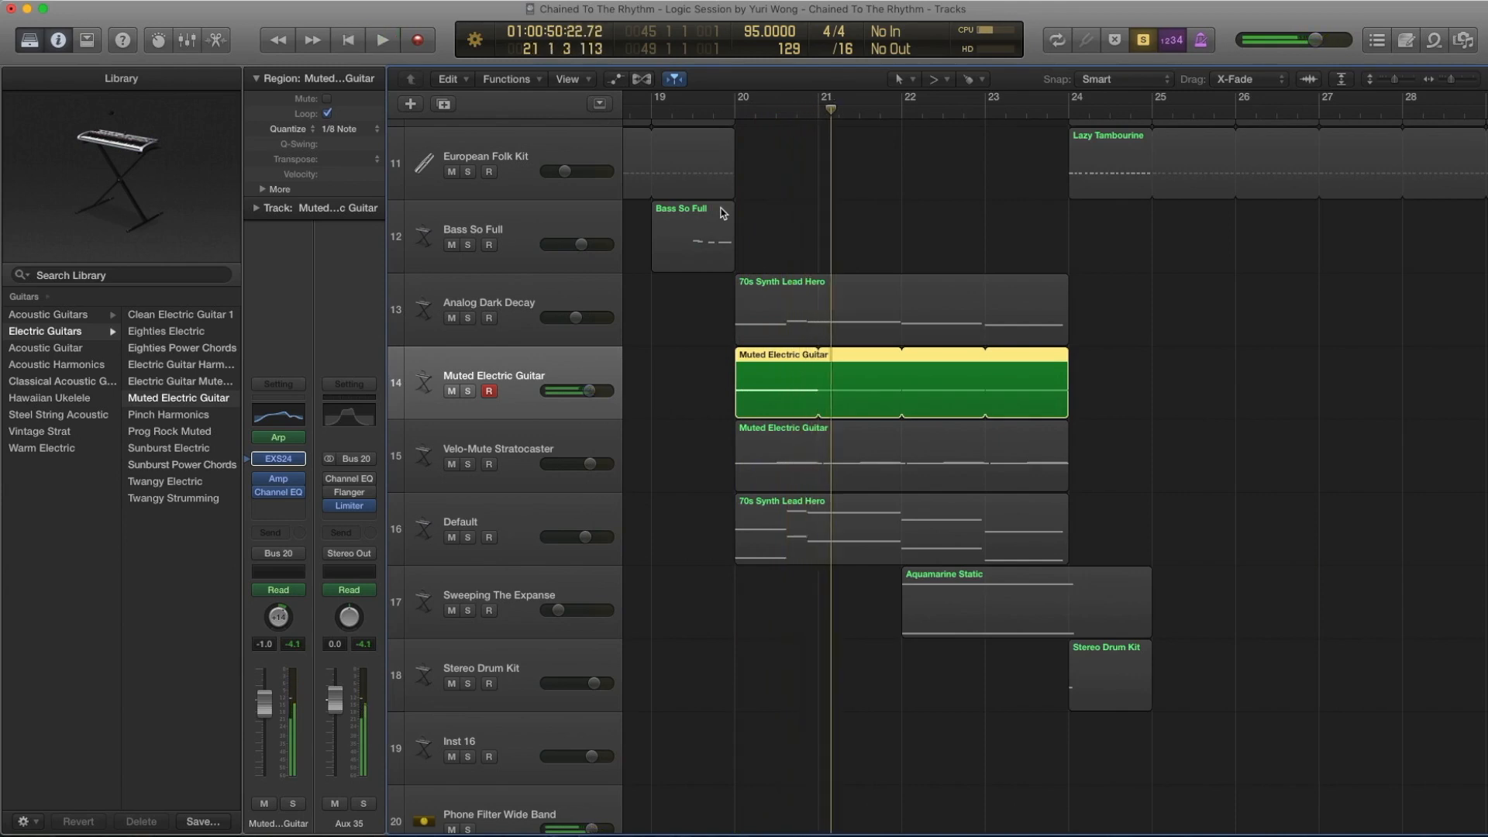
# Review the Arpeggiator's 16-step grid pattern on the Velo-Mute Stratocaster track and place the playhead at bar 20.
pyautogui.click(501, 455)
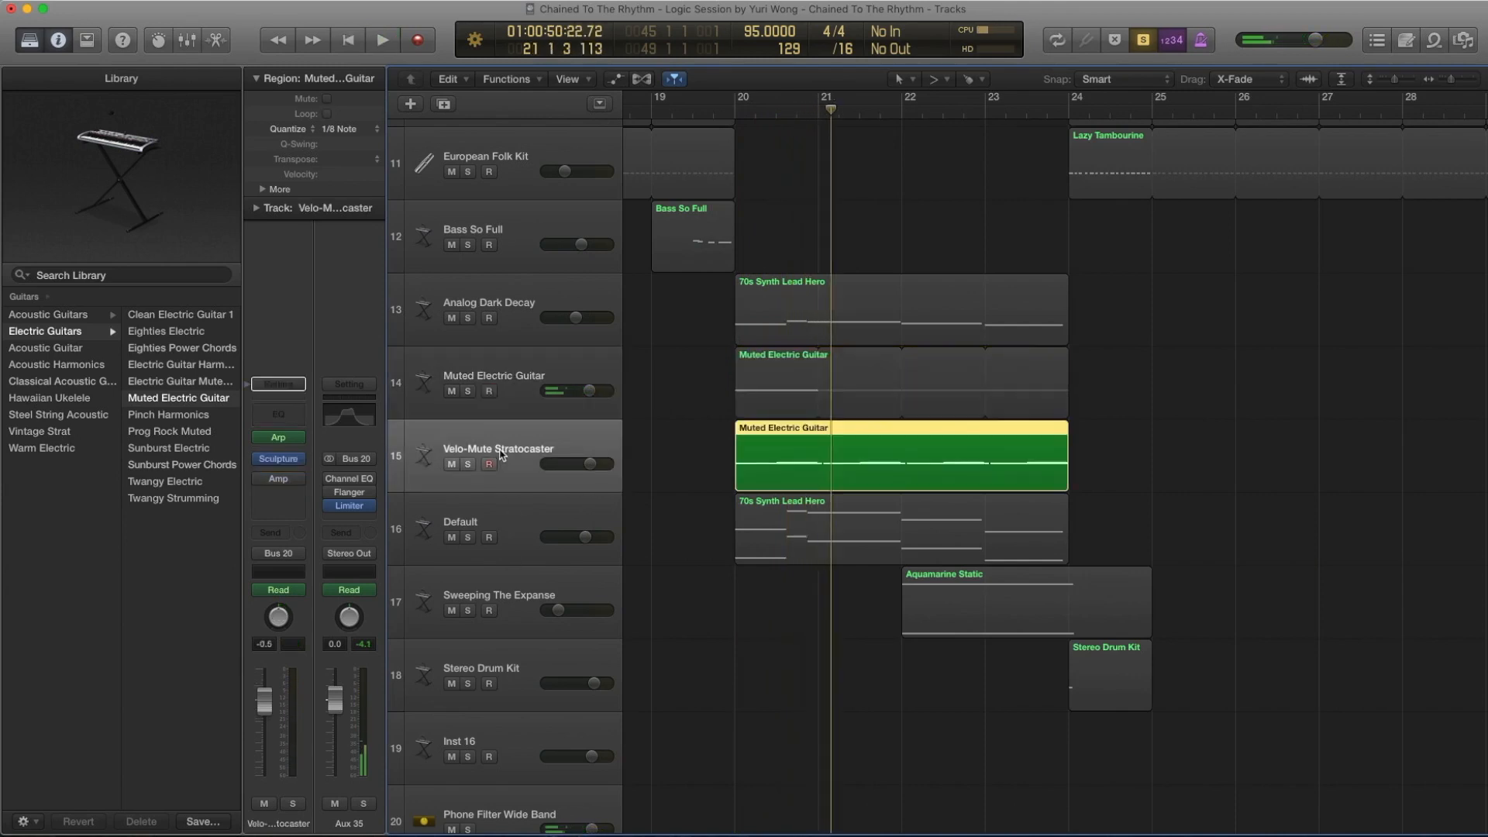
pyautogui.press(',')
pyautogui.press(',')
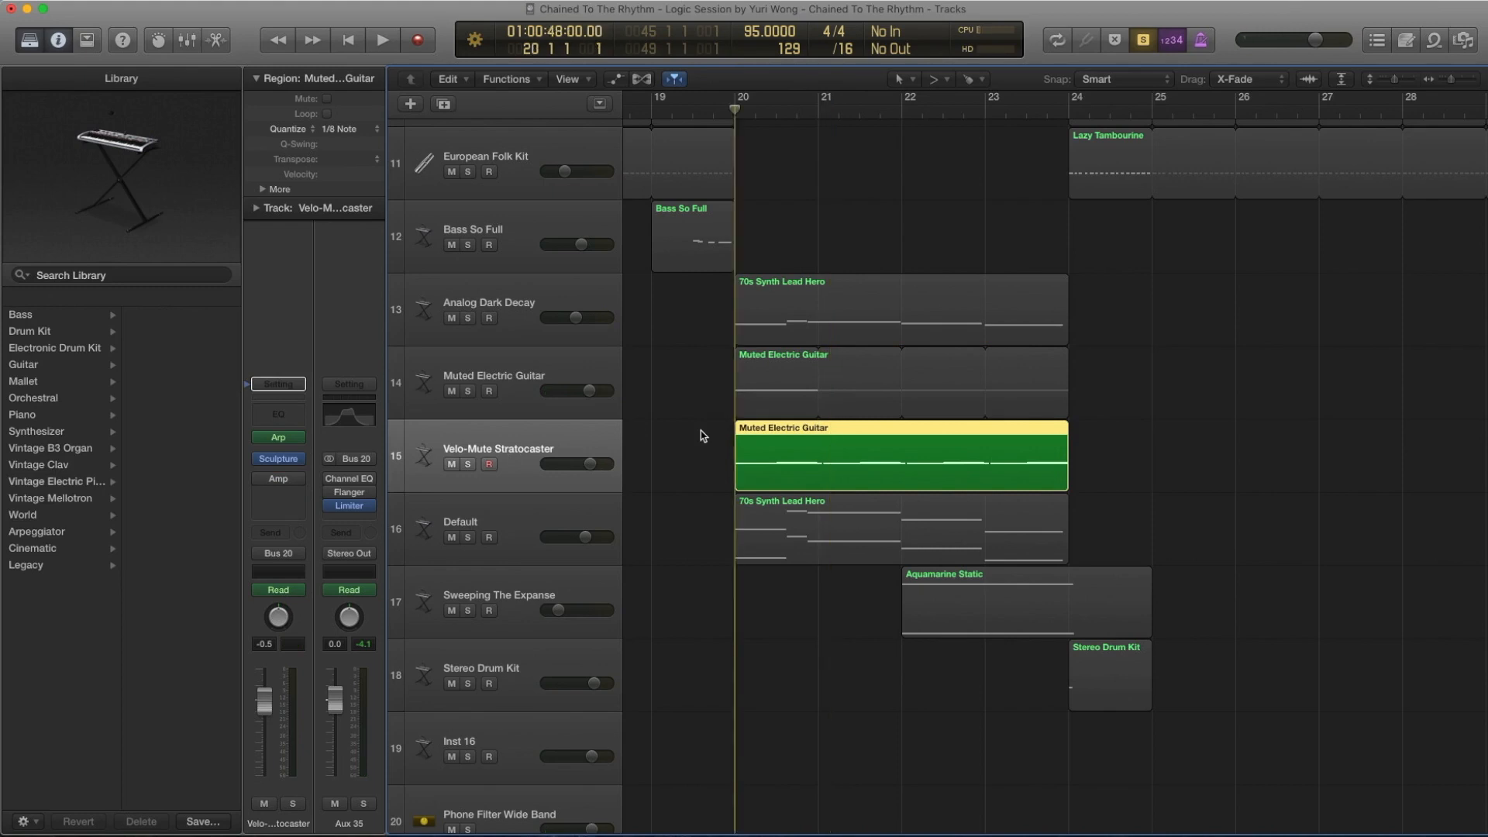
pyautogui.moveTo(279, 438)
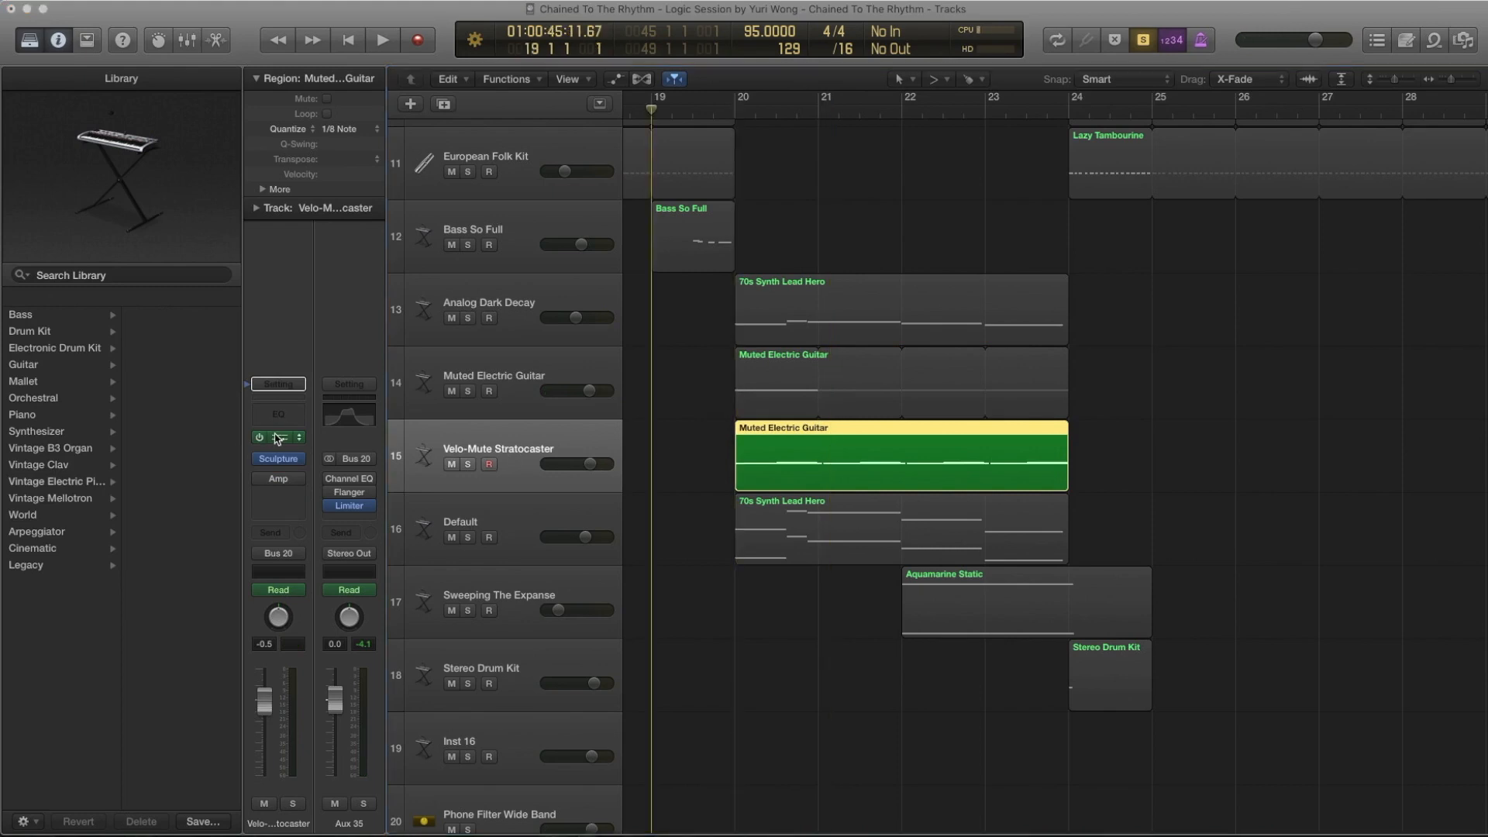
pyautogui.moveTo(1220, 181); pyautogui.dragTo(660, 139)
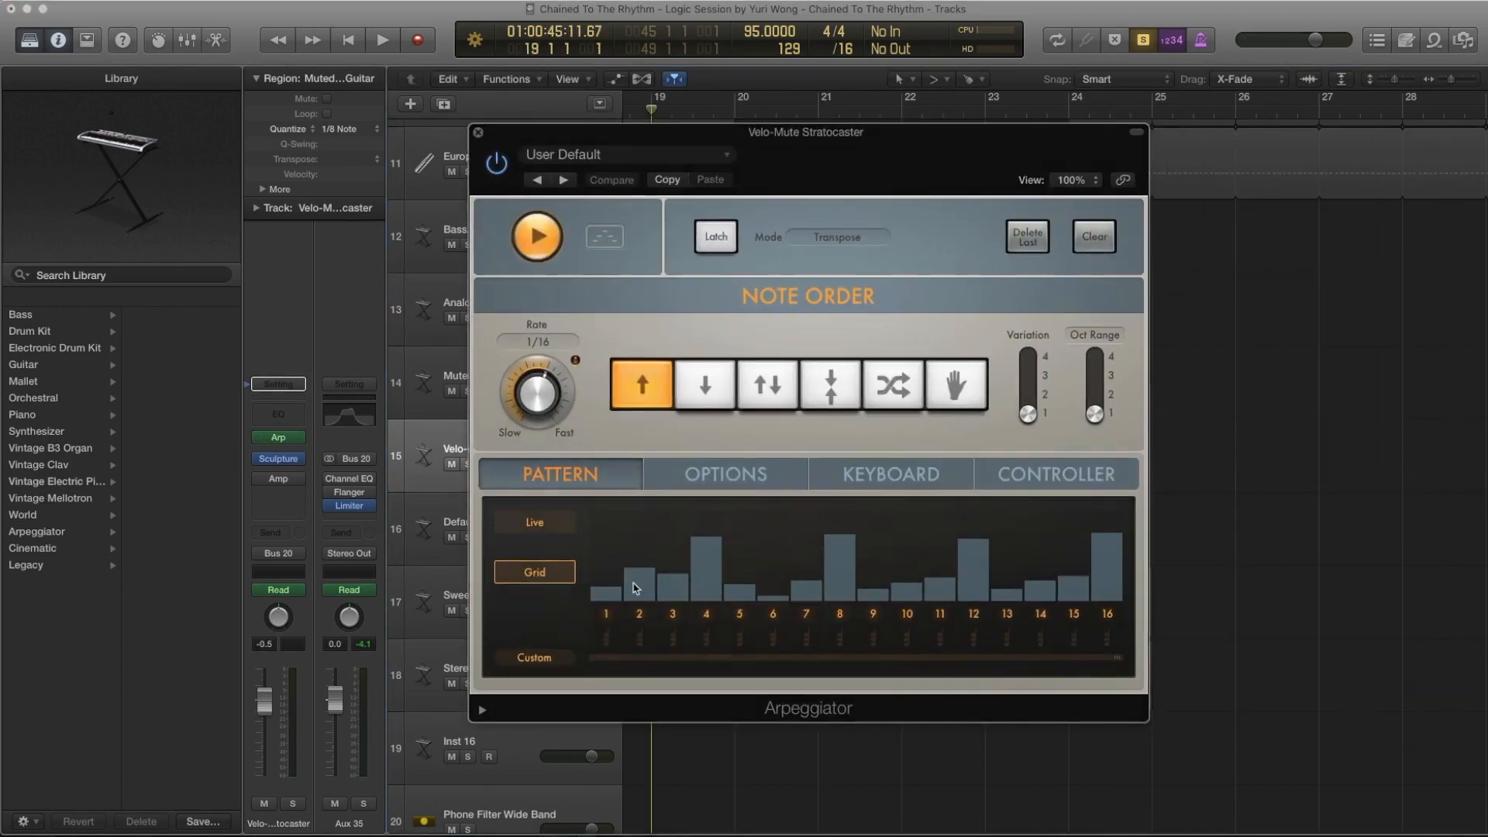
pyautogui.click(478, 134)
pyautogui.press('.')
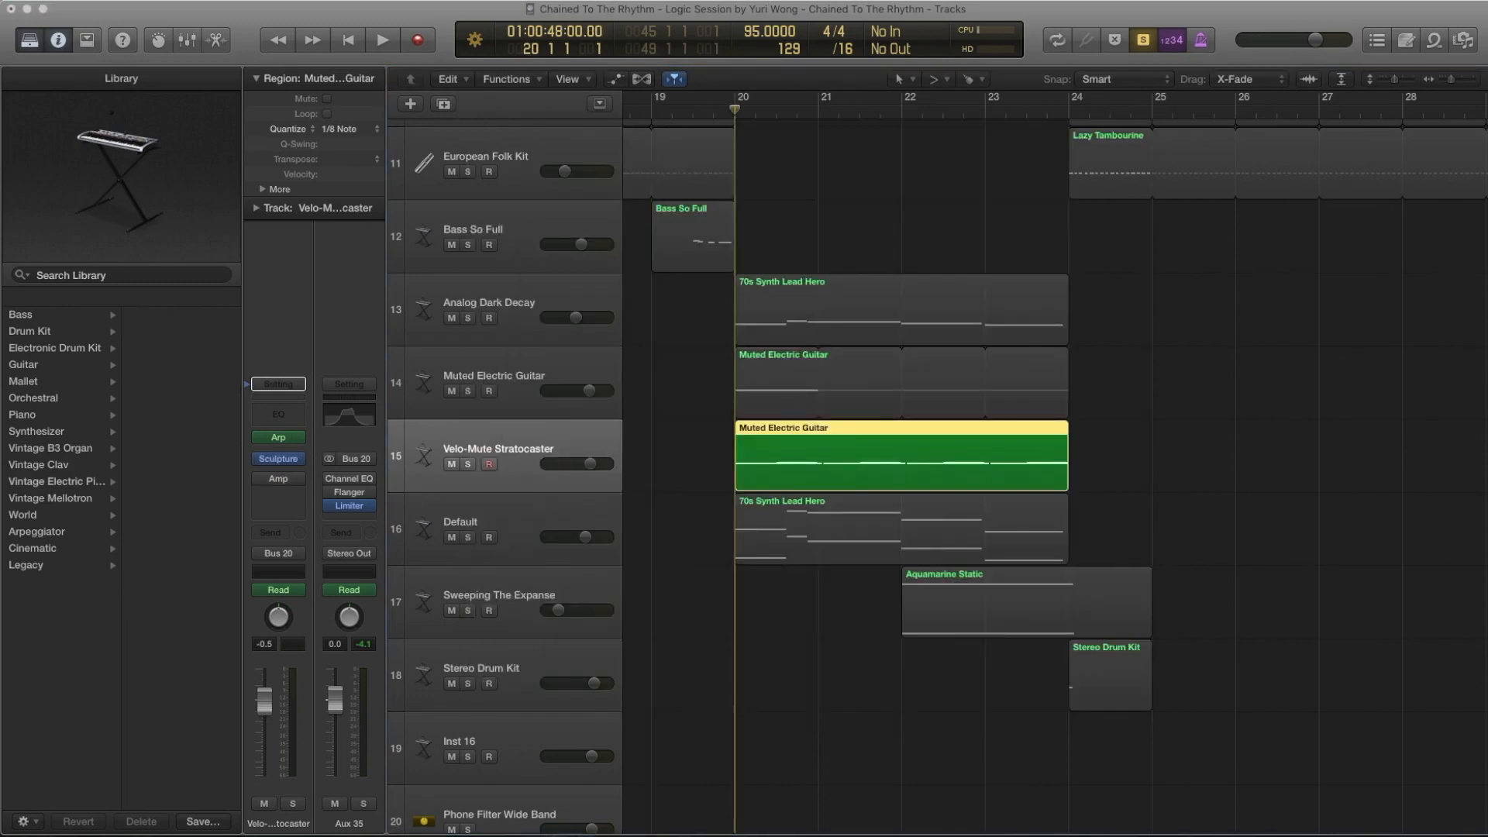
# Locate Sculpture's Velo-Mute Stratocaster preset under Plucked Instruments, keep it selected and close the plug-in window.
pyautogui.press('v')
pyautogui.click(725, 155)
pyautogui.moveTo(742, 582)
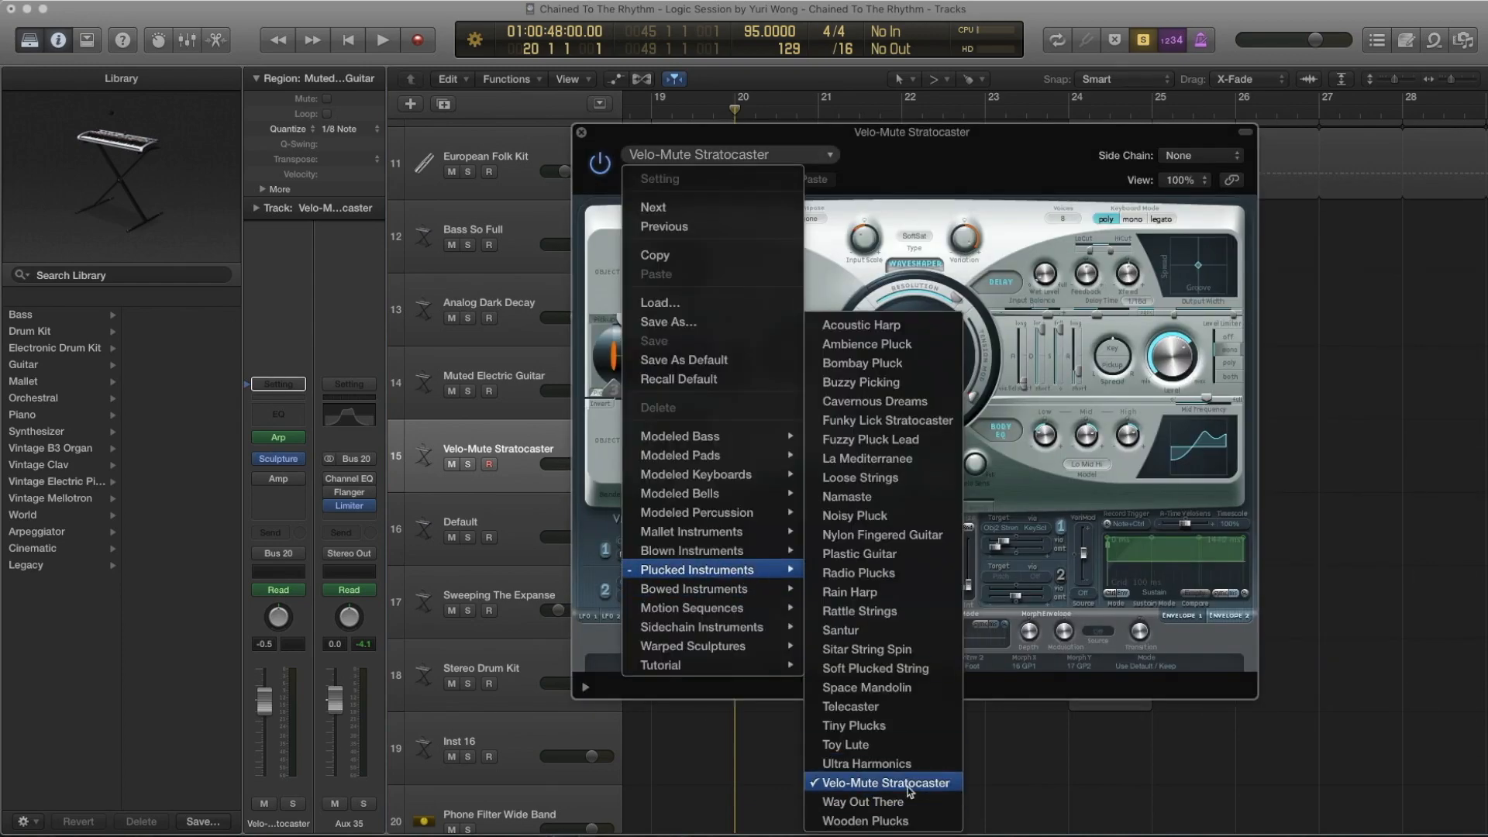
pyautogui.click(911, 784)
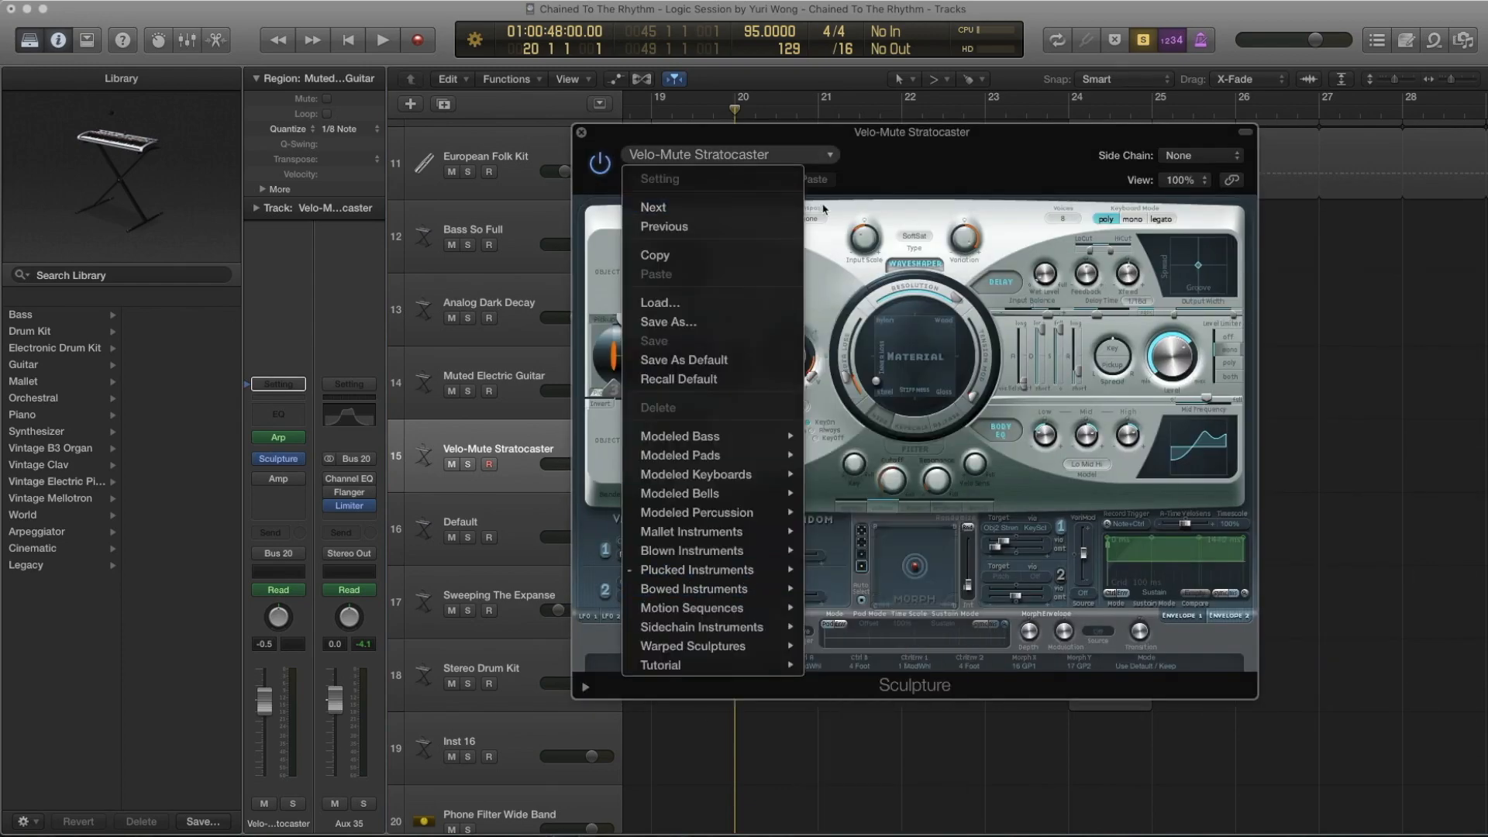
pyautogui.click(582, 133)
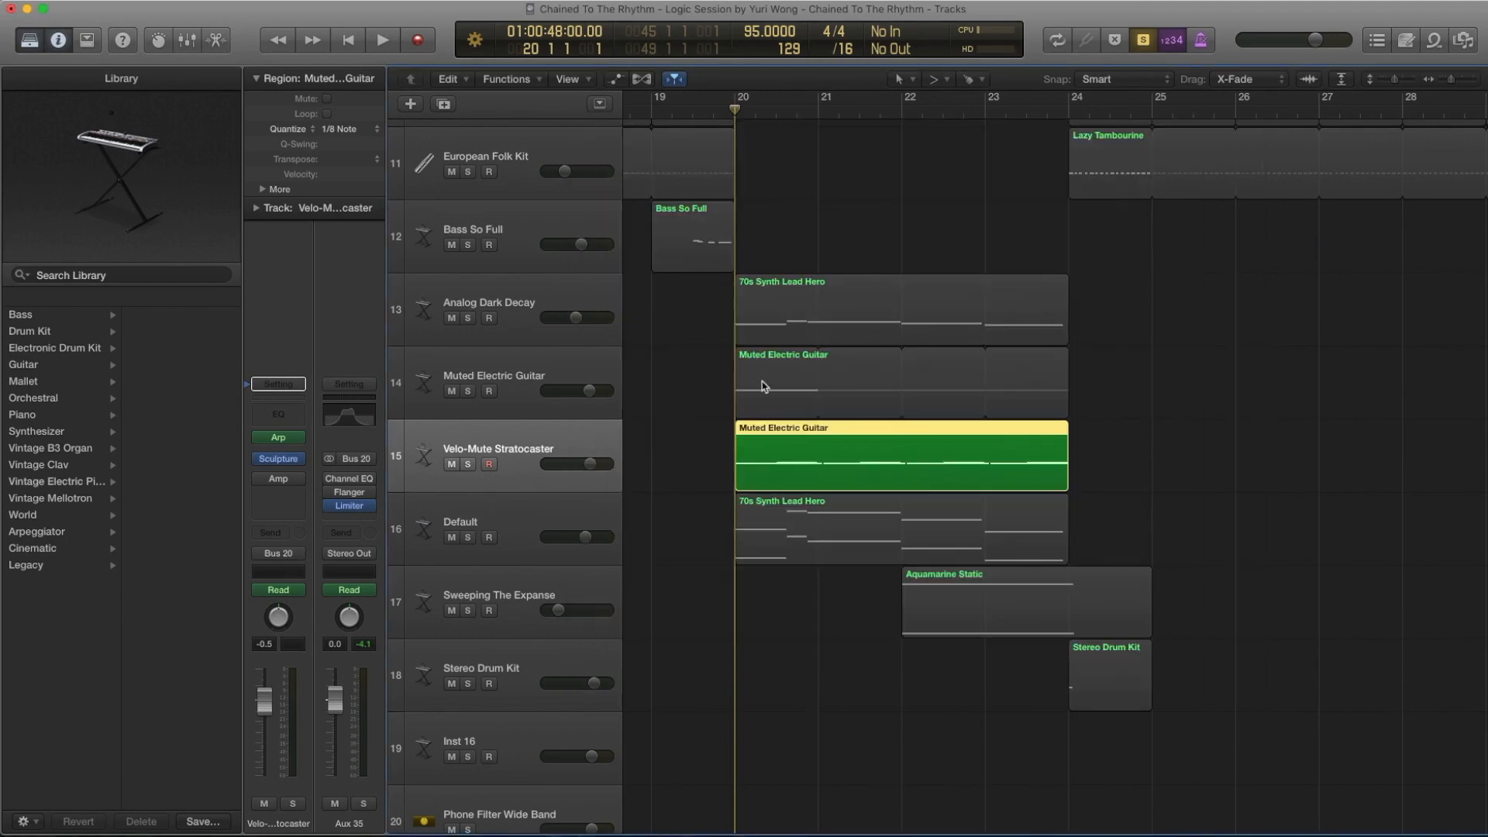
# Open the Velo-Mute Stratocaster track's region in the Piano Roll and play it soloed from bar 20 to about bar 22.
pyautogui.doubleClick(765, 454)
pyautogui.press('space')
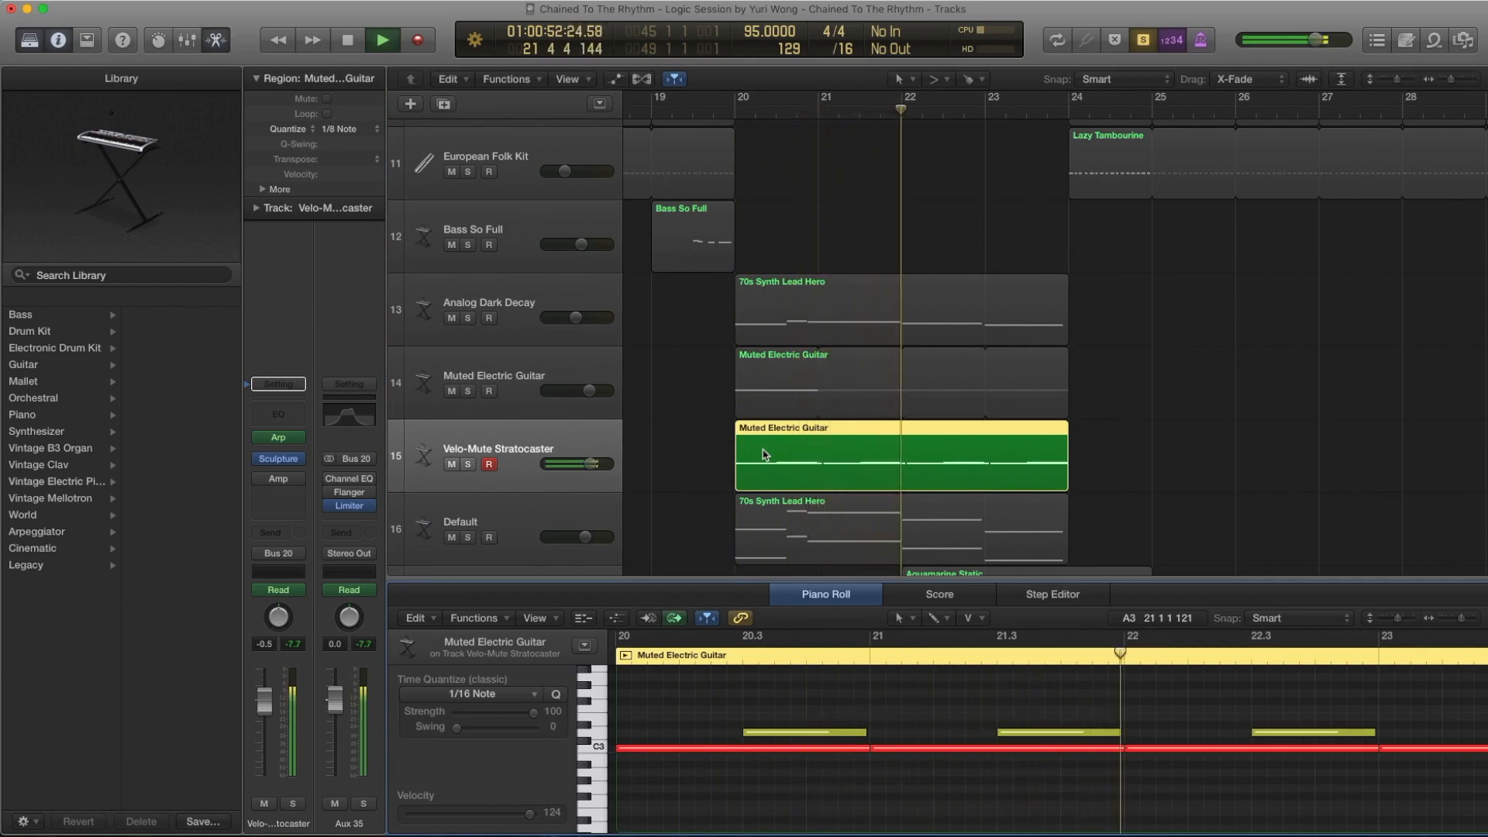
pyautogui.press('space')
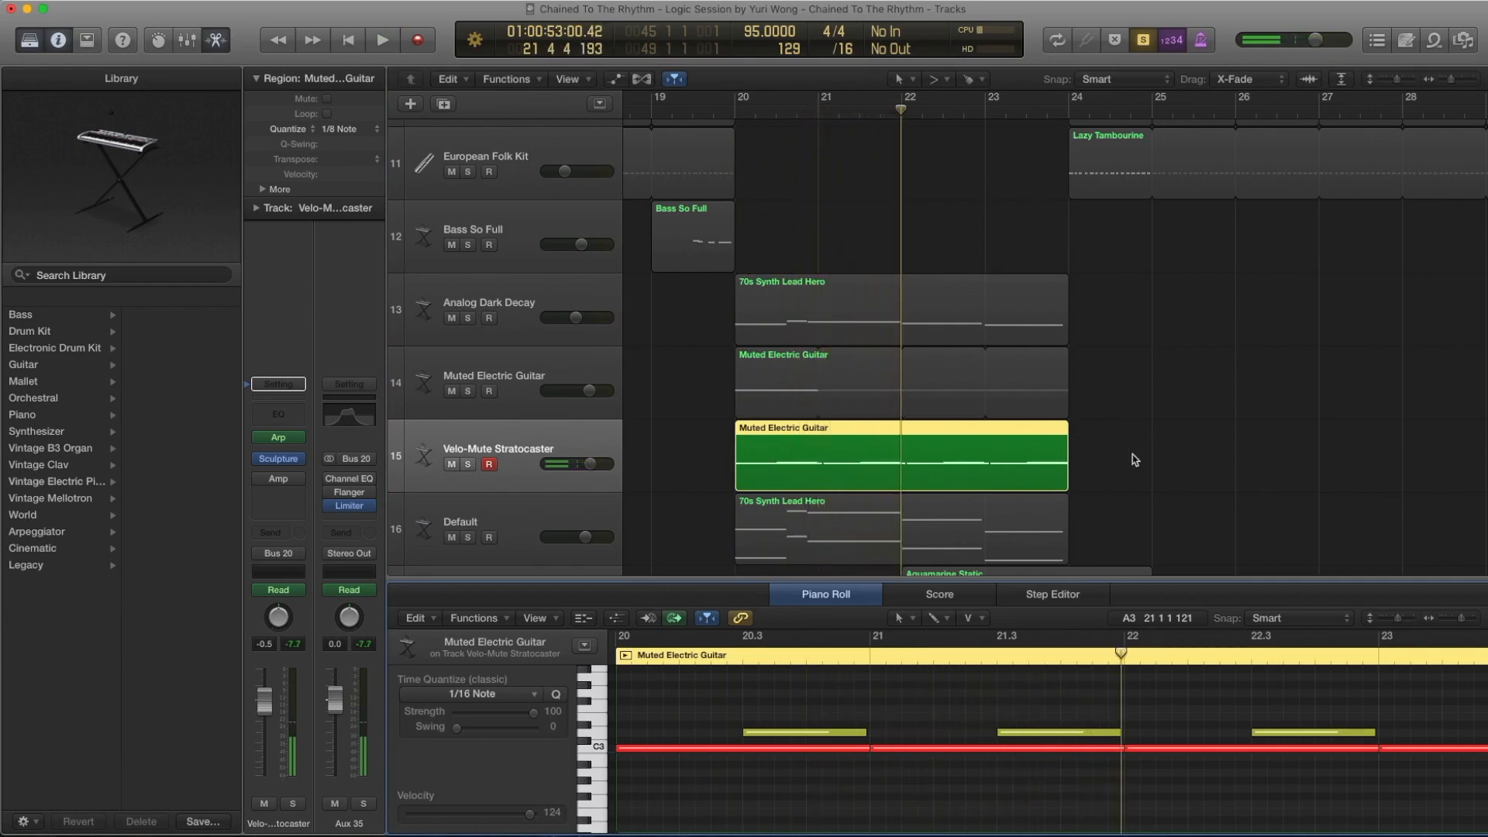
# Select the four bar 20 regions on tracks 13 to 16, turn solo mode off and play the section from just before bar 20.
pyautogui.scroll(-1, 1135, 459)
pyautogui.moveTo(1138, 471); pyautogui.dragTo(743, 172)
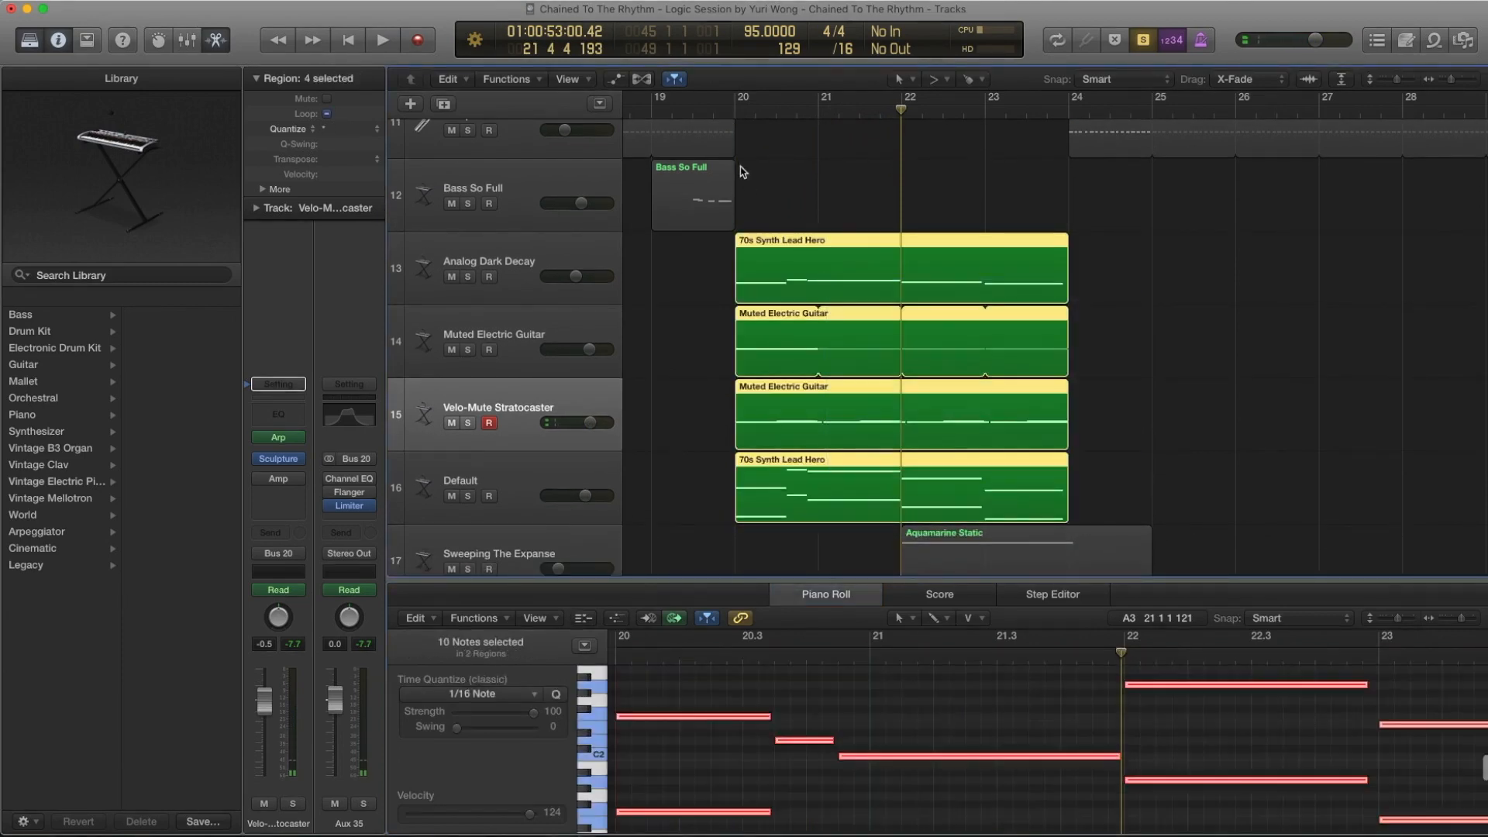
pyautogui.hotkey('ctrl', 's')
pyautogui.click(730, 114)
pyautogui.press('space')
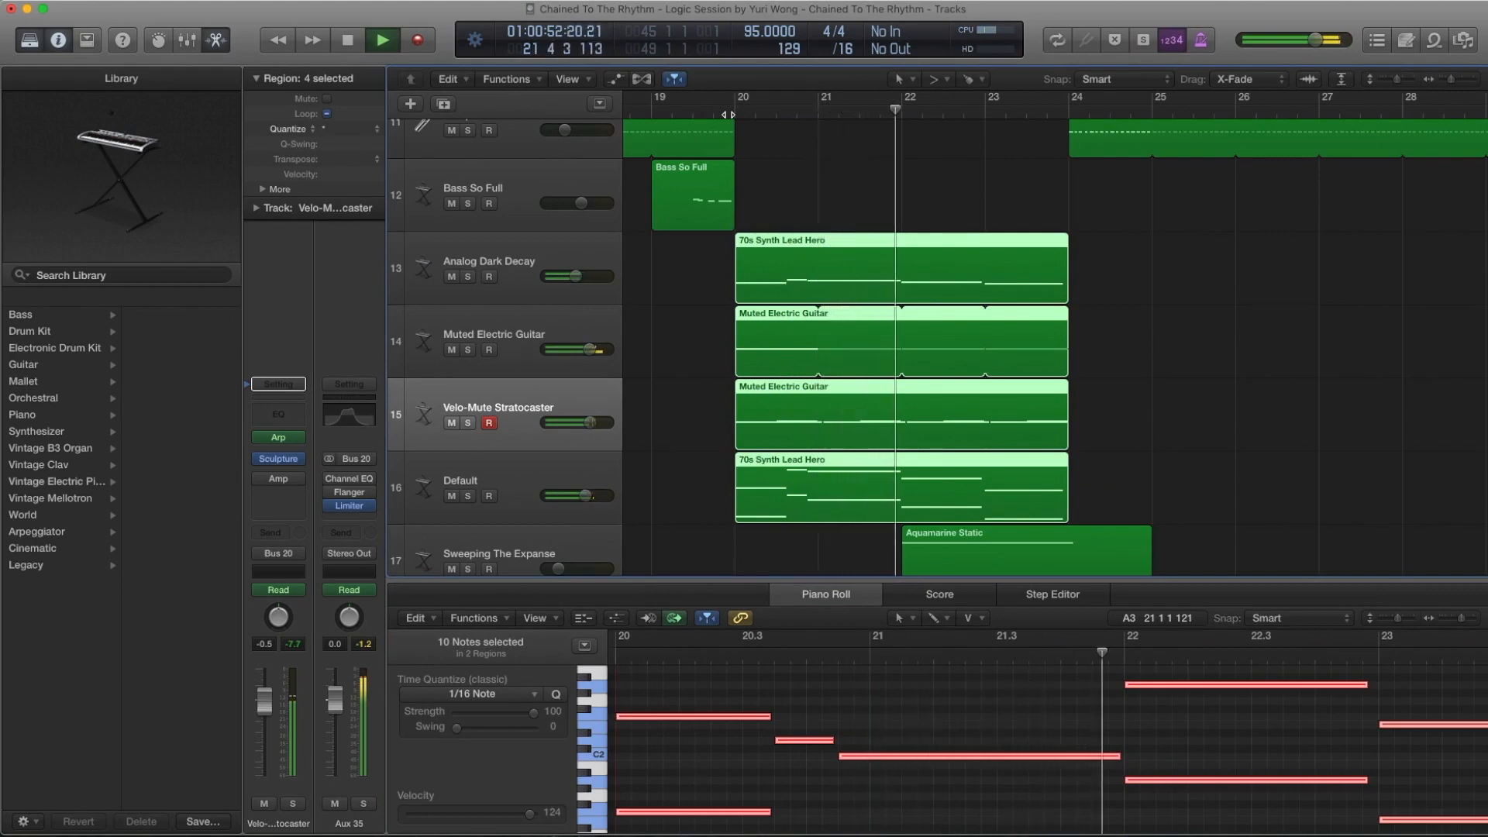
pyautogui.press('space')
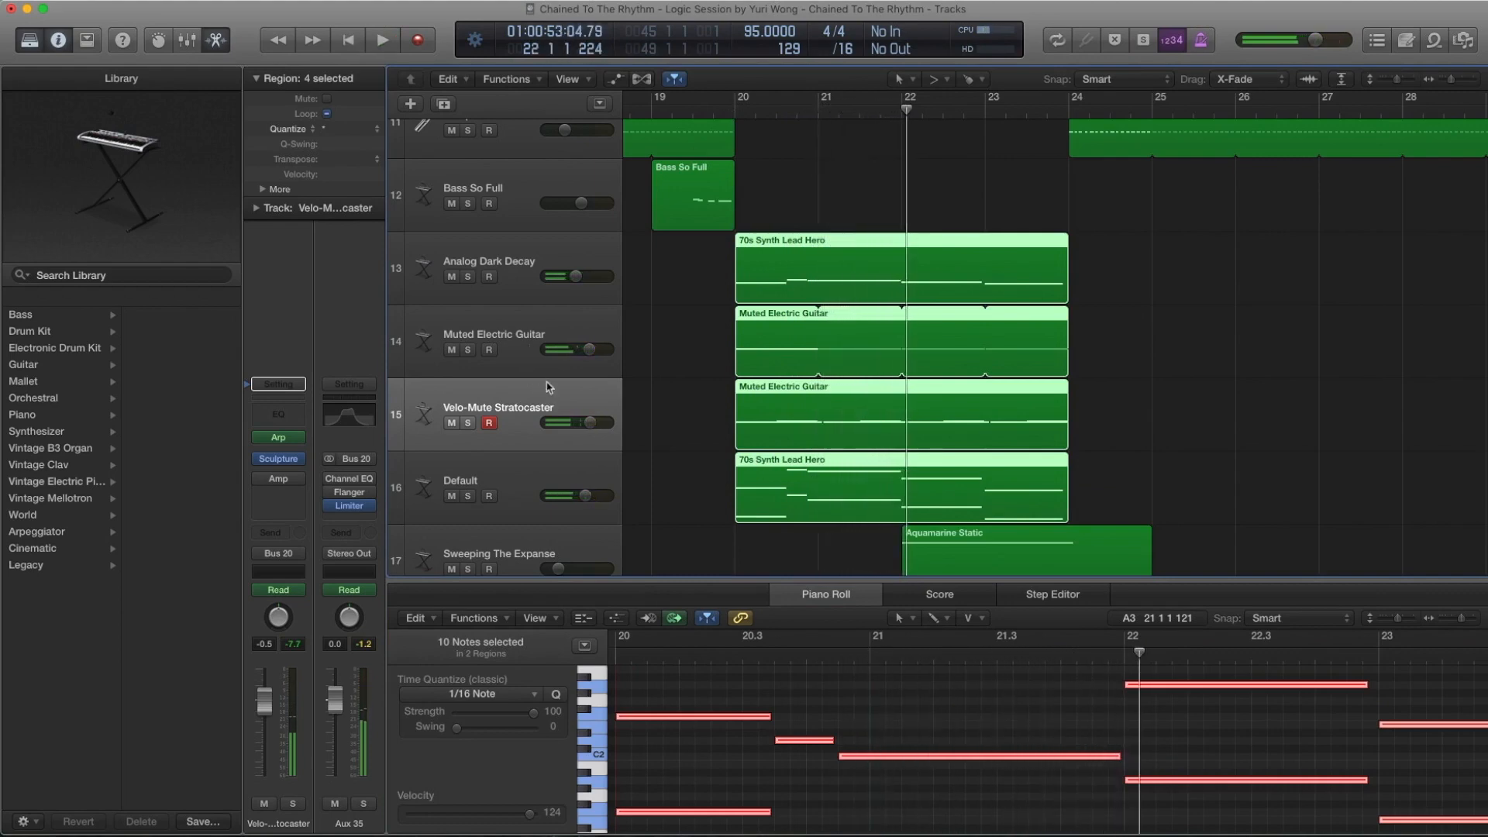
# Compare the pan settings of the Muted Electric Guitar and Velo-Mute Stratocaster tracks.
pyautogui.click(529, 324)
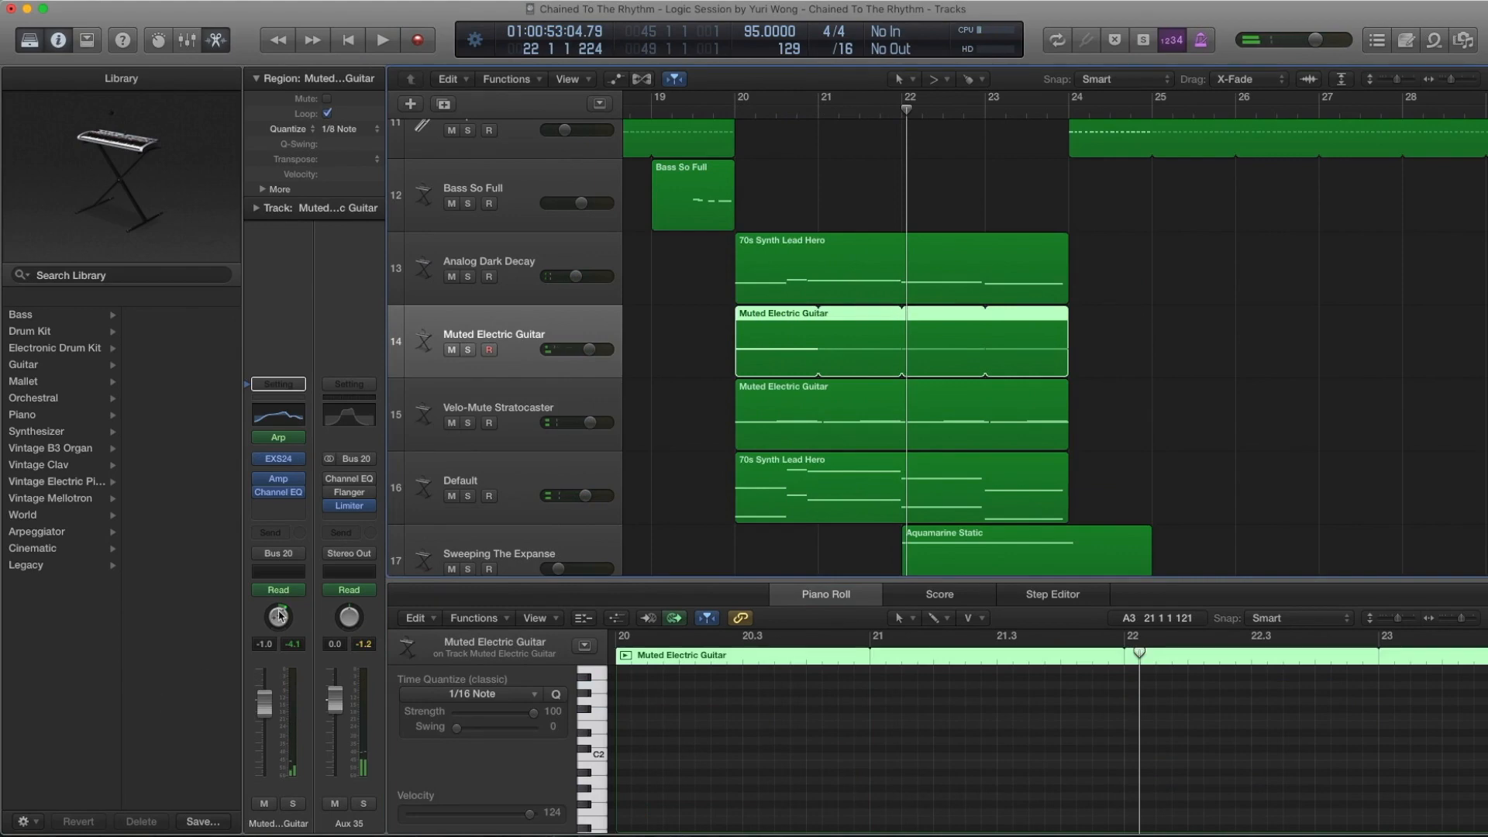
pyautogui.click(496, 406)
pyautogui.scroll(-2, 735, 409)
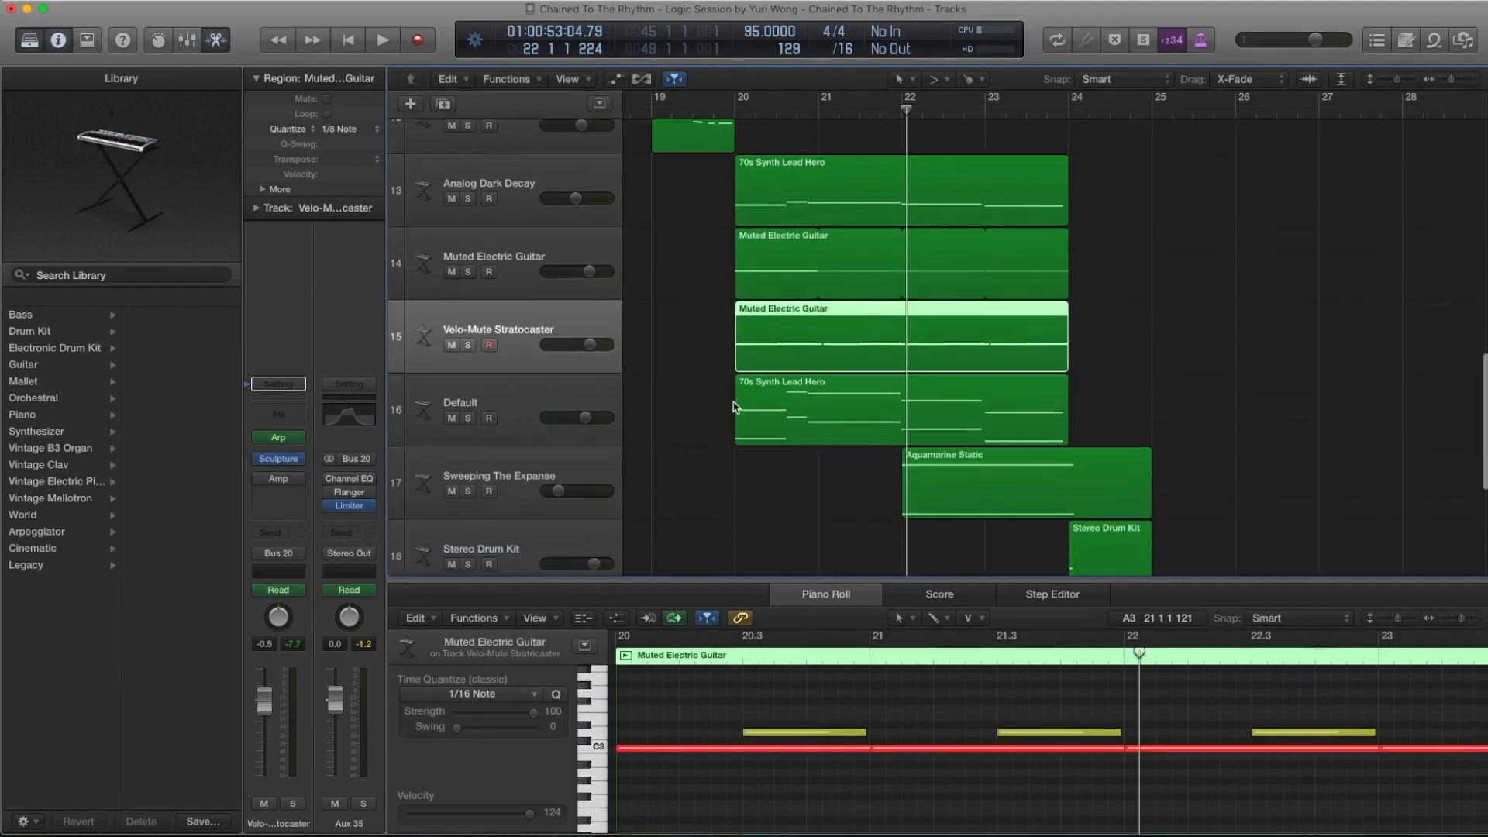
pyautogui.scroll(4, 735, 408)
# Solo the 80s Digital Piano track's 70s Synth Lead Hero region, play it from bar 20 and turn solo mode off.
pyautogui.keyDown('ctrl'); pyautogui.keyDown('alt'); pyautogui.click(868, 259); pyautogui.keyUp('alt'); pyautogui.keyUp('ctrl')
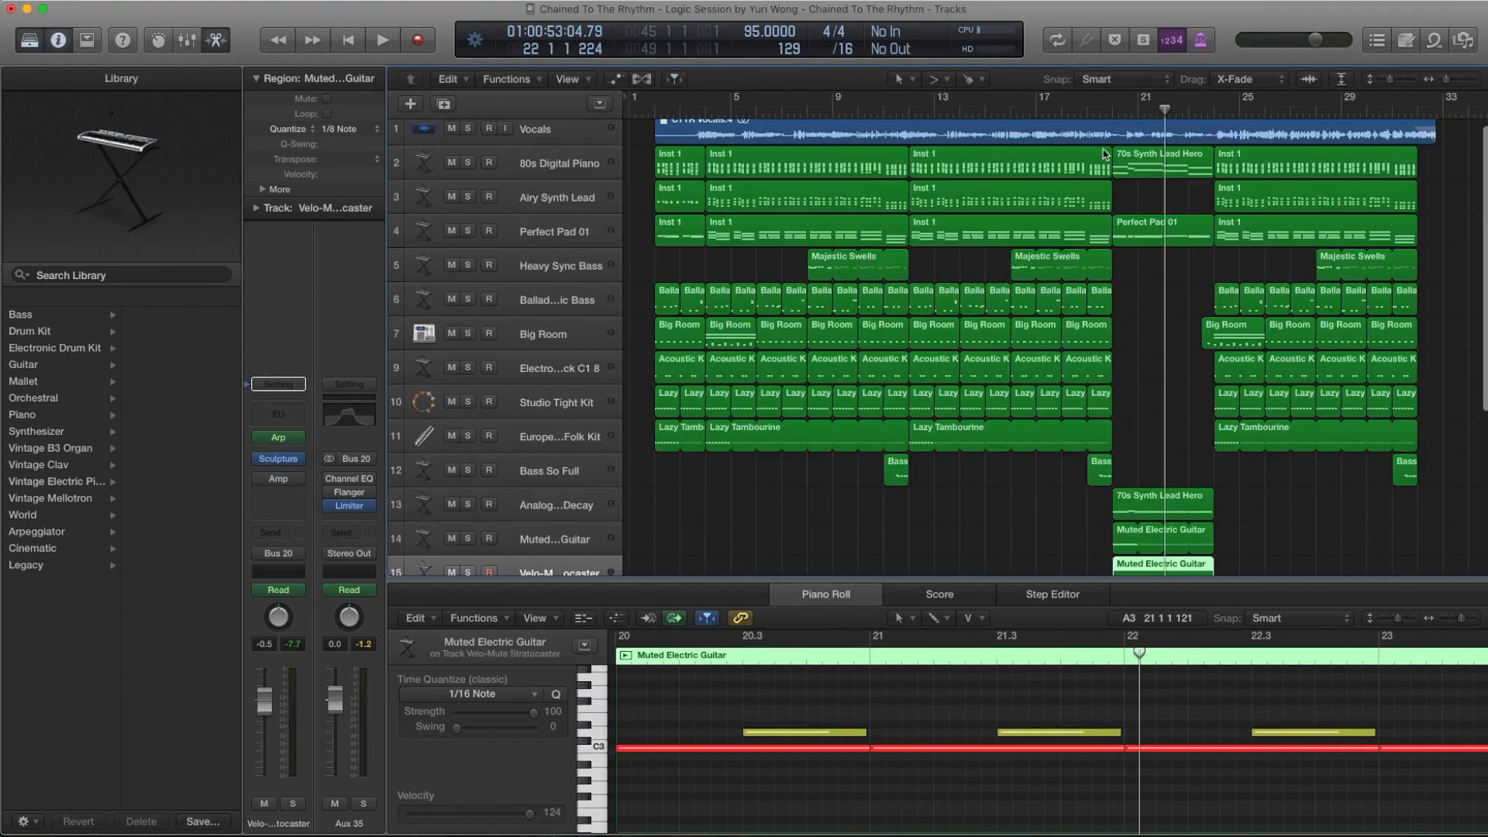
pyautogui.click(1131, 164)
pyautogui.hotkey('ctrl', 's')
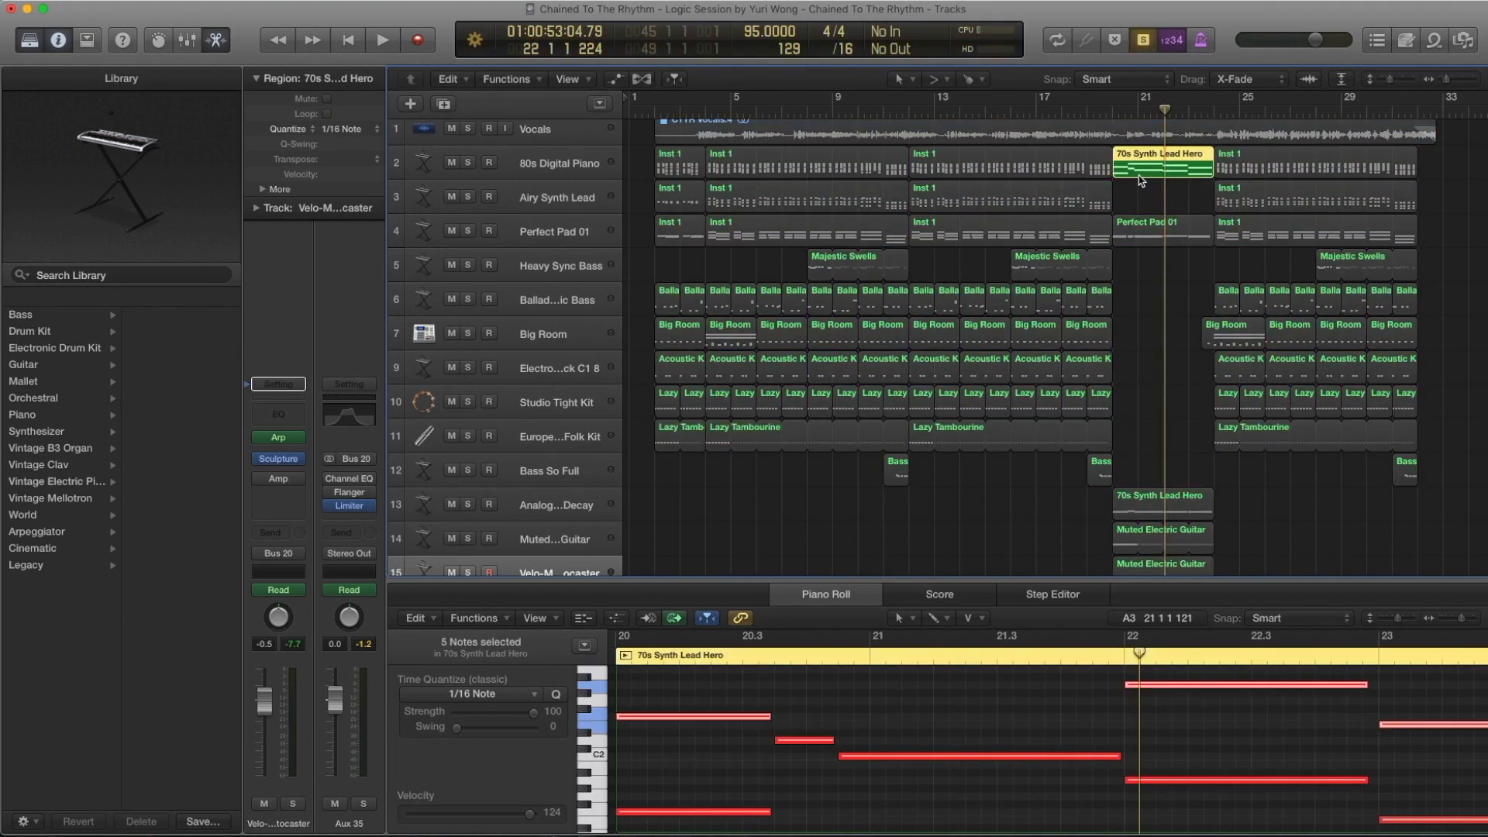
pyautogui.press(',')
pyautogui.press(',')
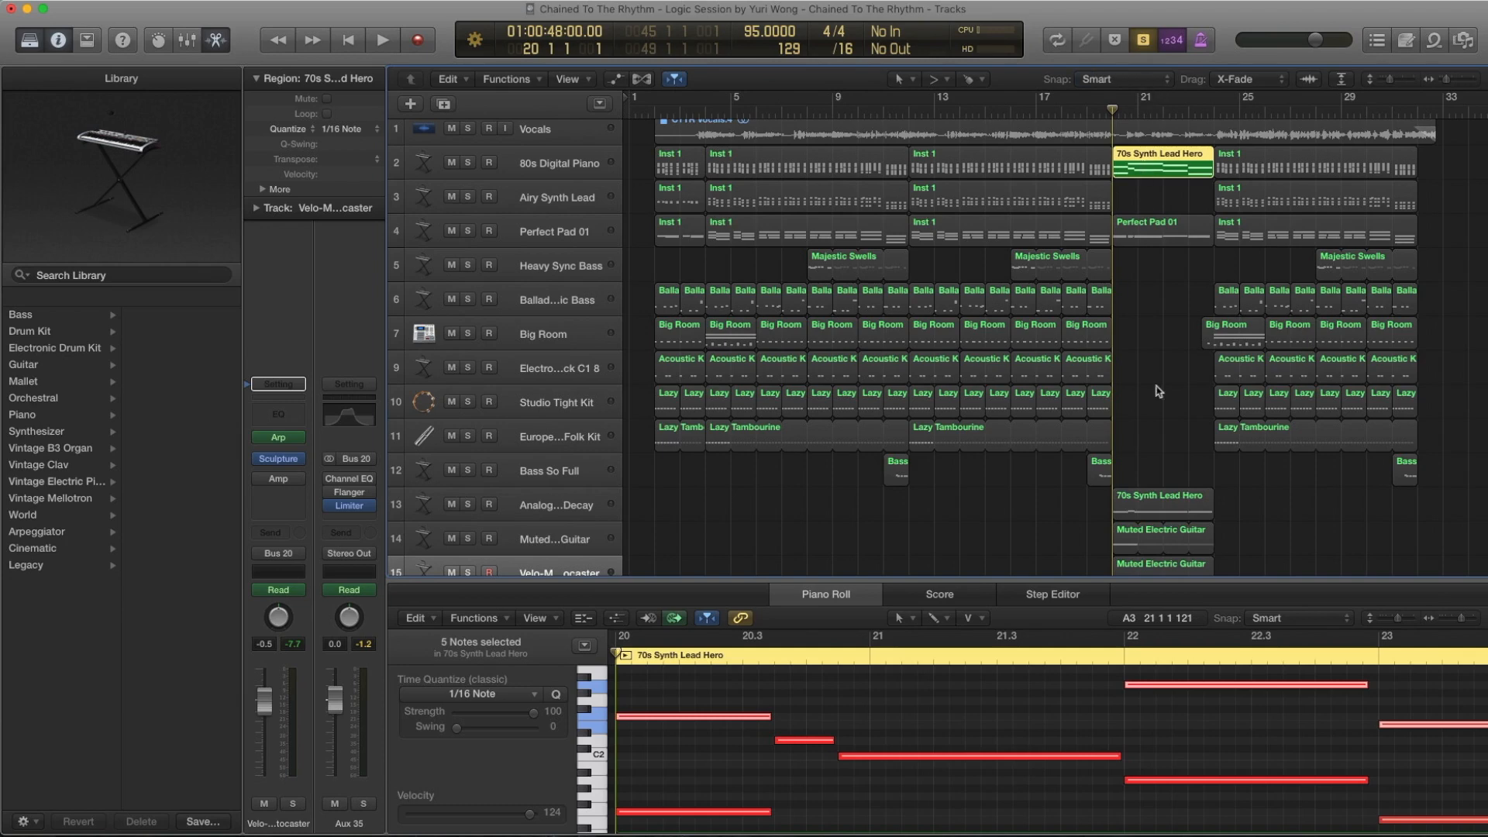
pyautogui.scroll(-1, 956, 524)
pyautogui.hscroll(1, 1164, 193)
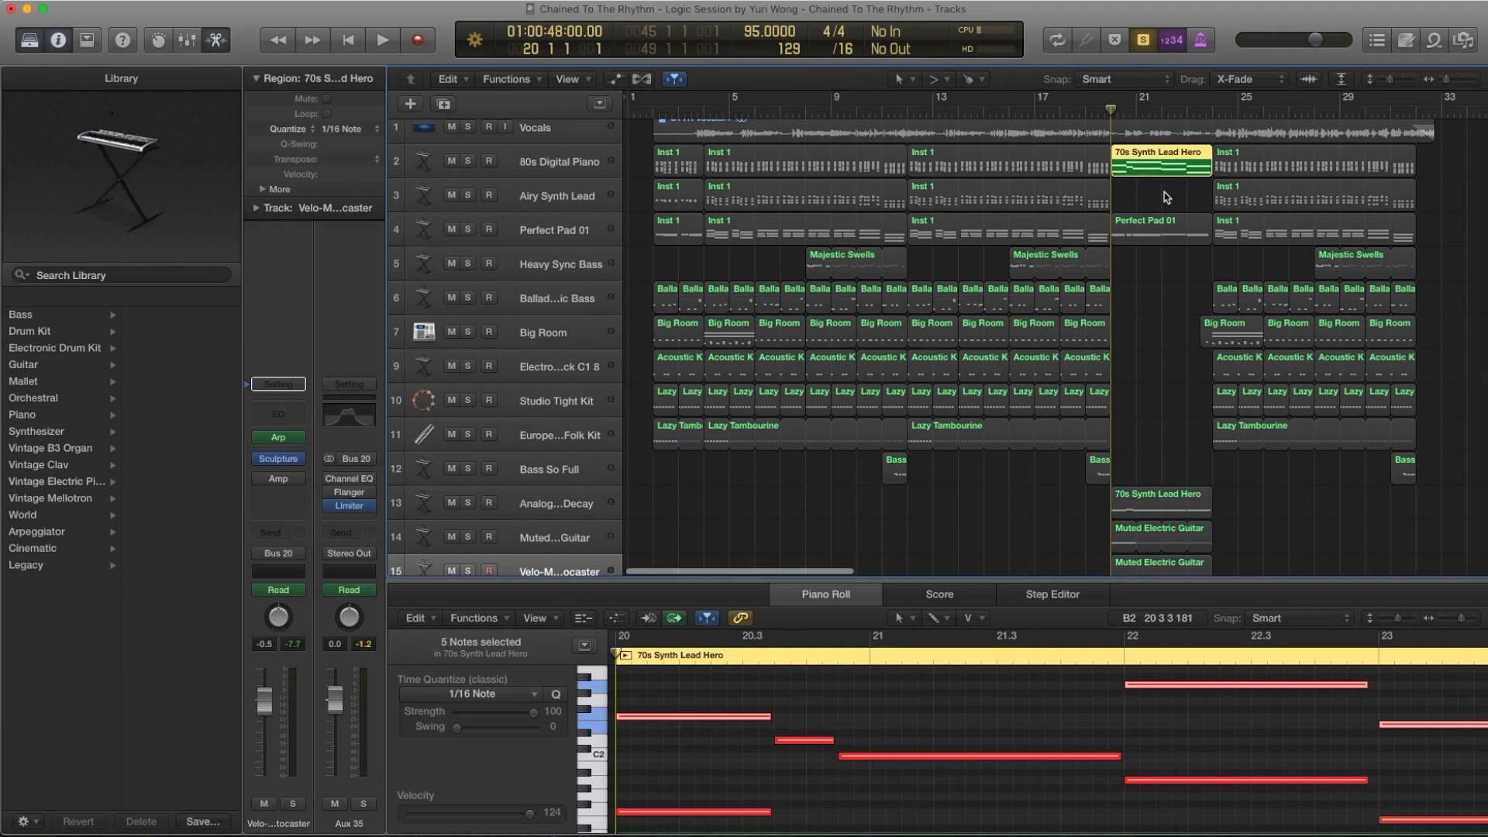
pyautogui.press('space')
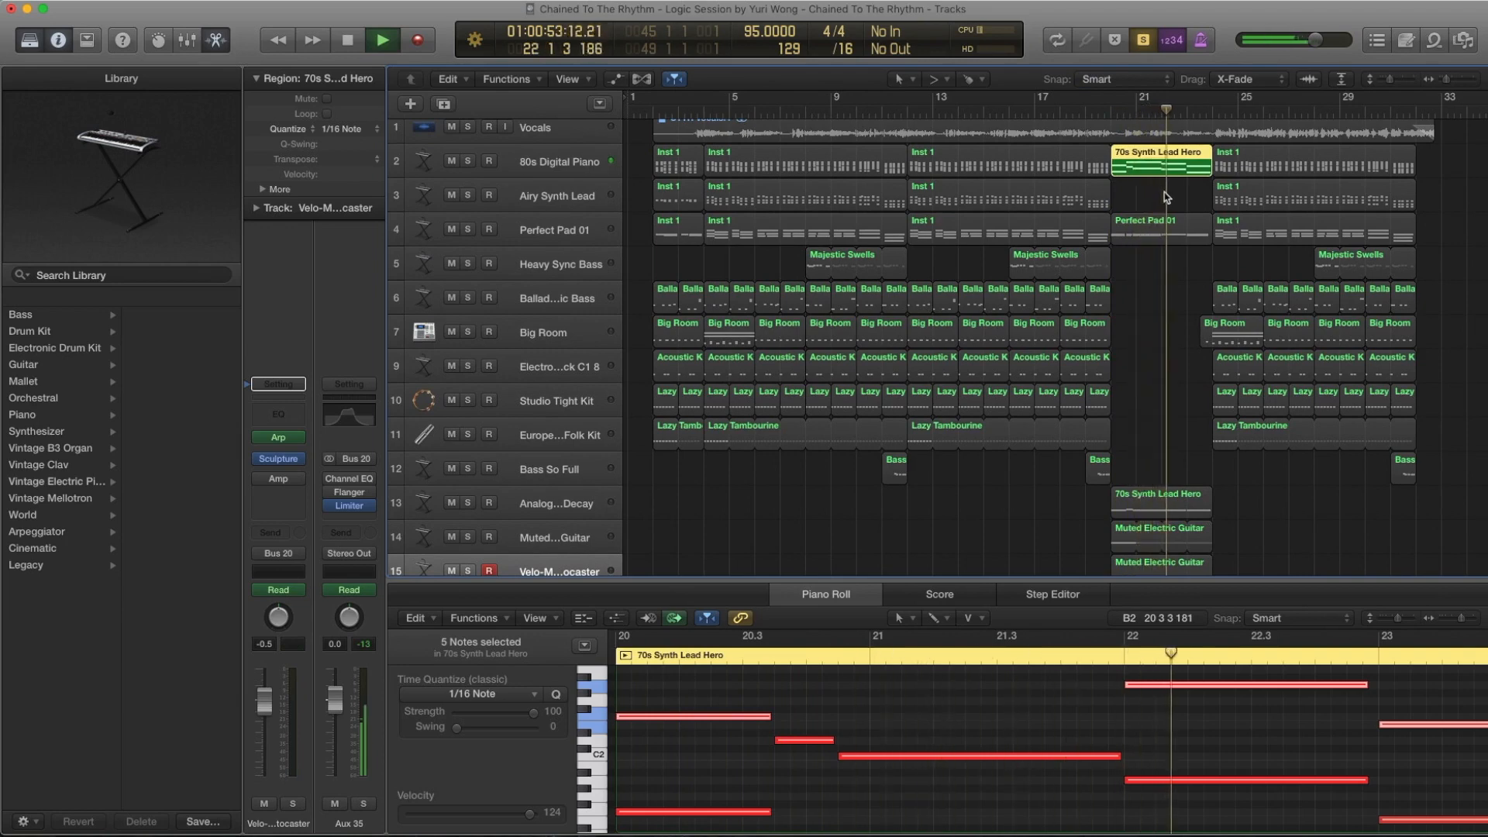
pyautogui.press('space')
pyautogui.hotkey('ctrl', 's')
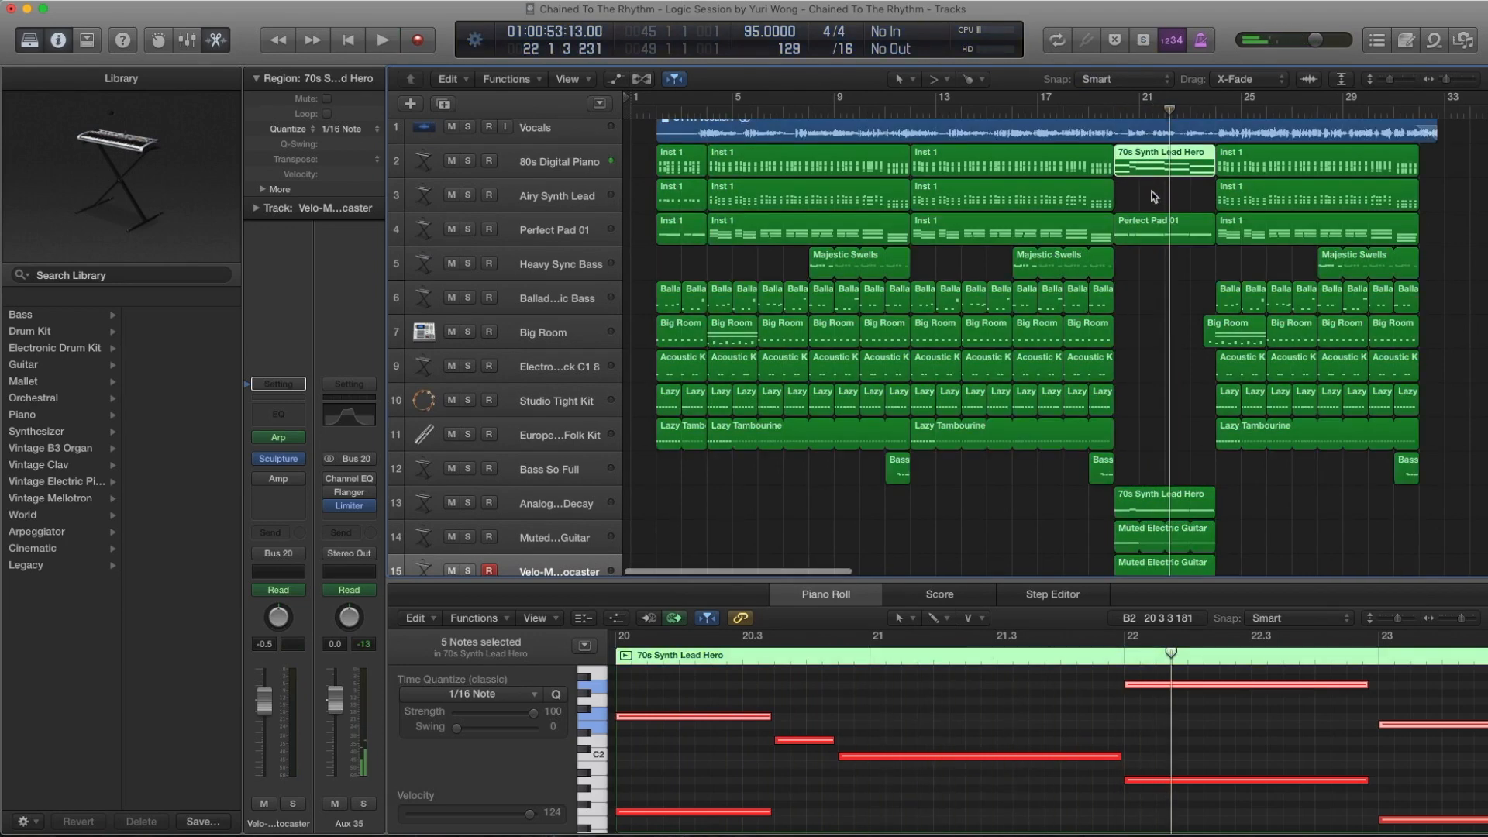
# Solo the Perfect Pad 01 region at bar 20, play its chords, turn solo mode off and return the playhead to bar 20.
pyautogui.click(1153, 233)
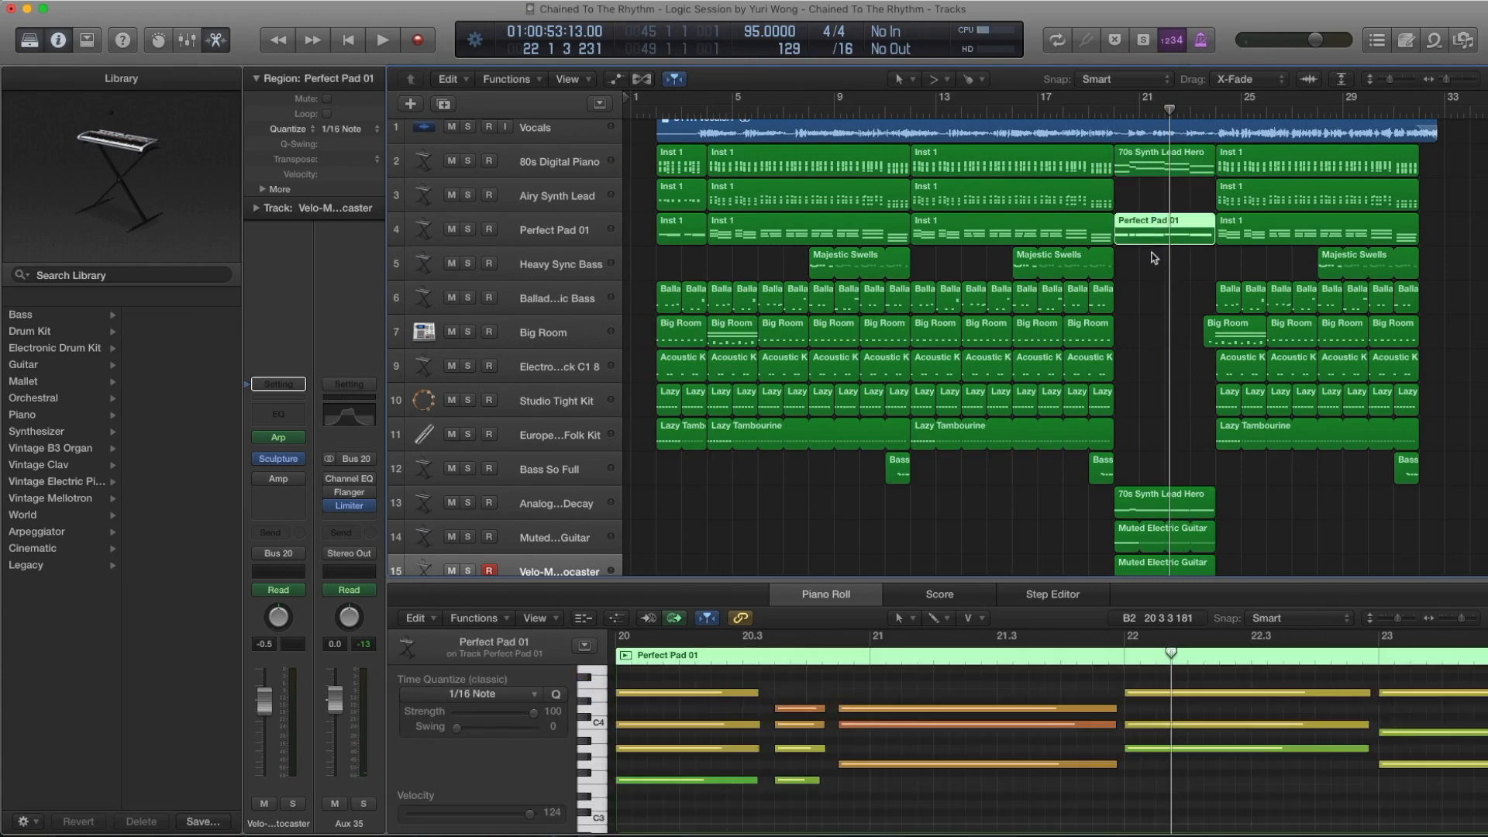
pyautogui.press(',')
pyautogui.press(',')
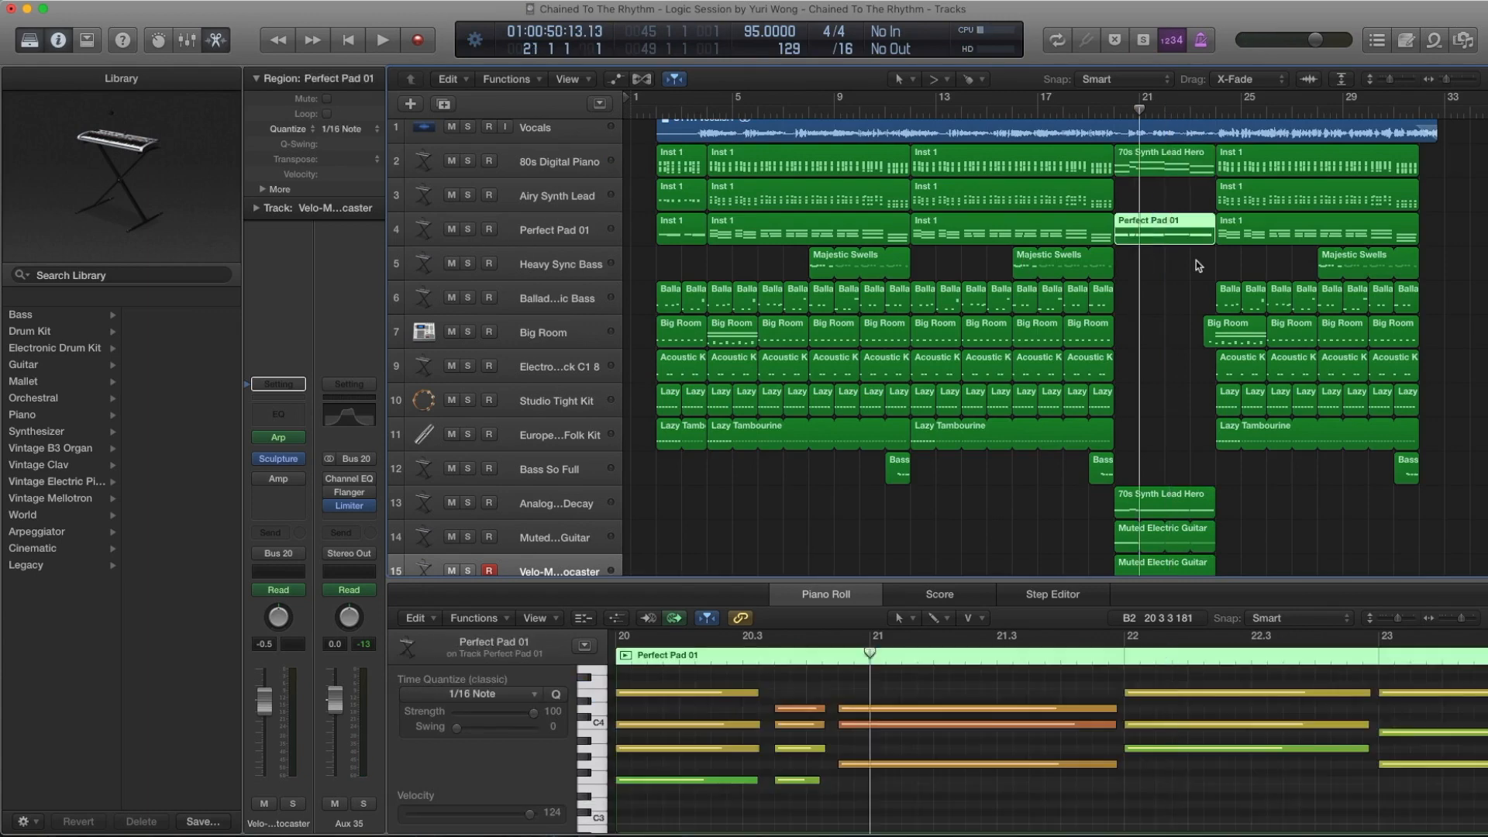
pyautogui.hotkey('ctrl', 's')
pyautogui.press('space')
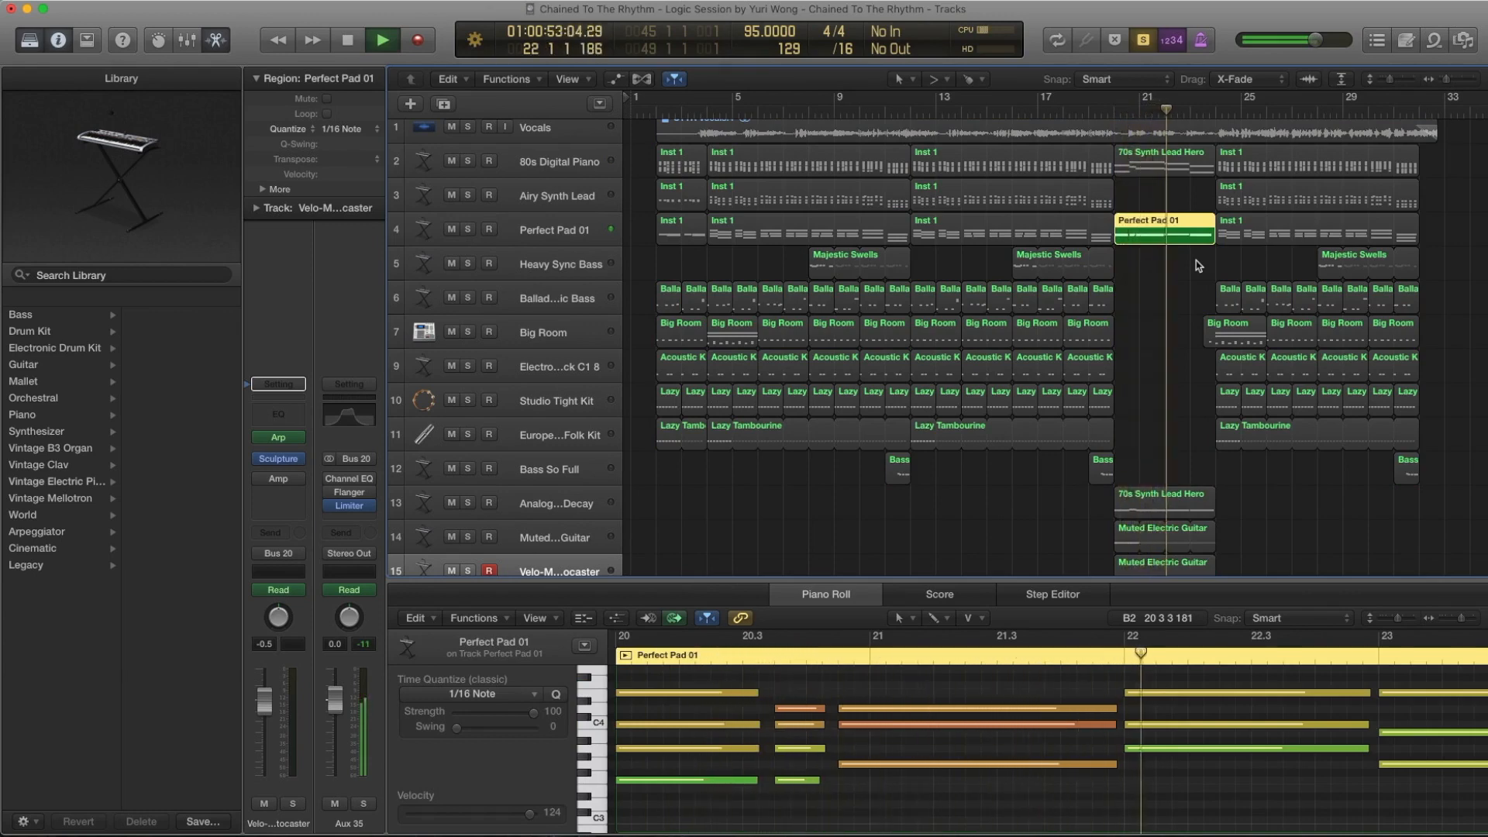
pyautogui.press('space')
pyautogui.hotkey('ctrl', 's')
pyautogui.press(',')
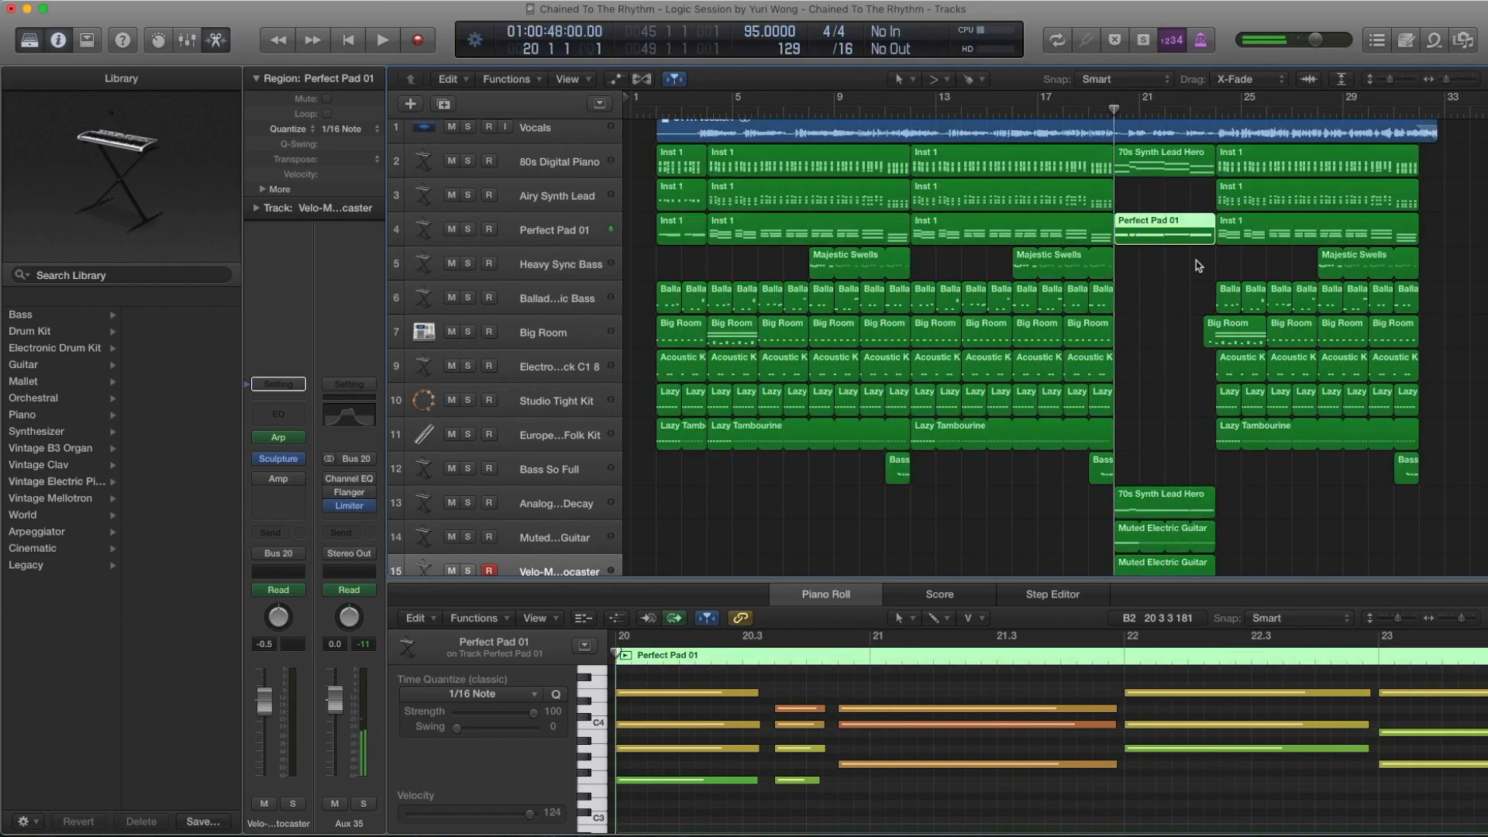
# Look over the parts arranged from bar 20 and select the Aquamarine Static region on the Sweeping The Expanse track.
pyautogui.scroll(-3, 1197, 261)
pyautogui.scroll(-3, 1175, 258)
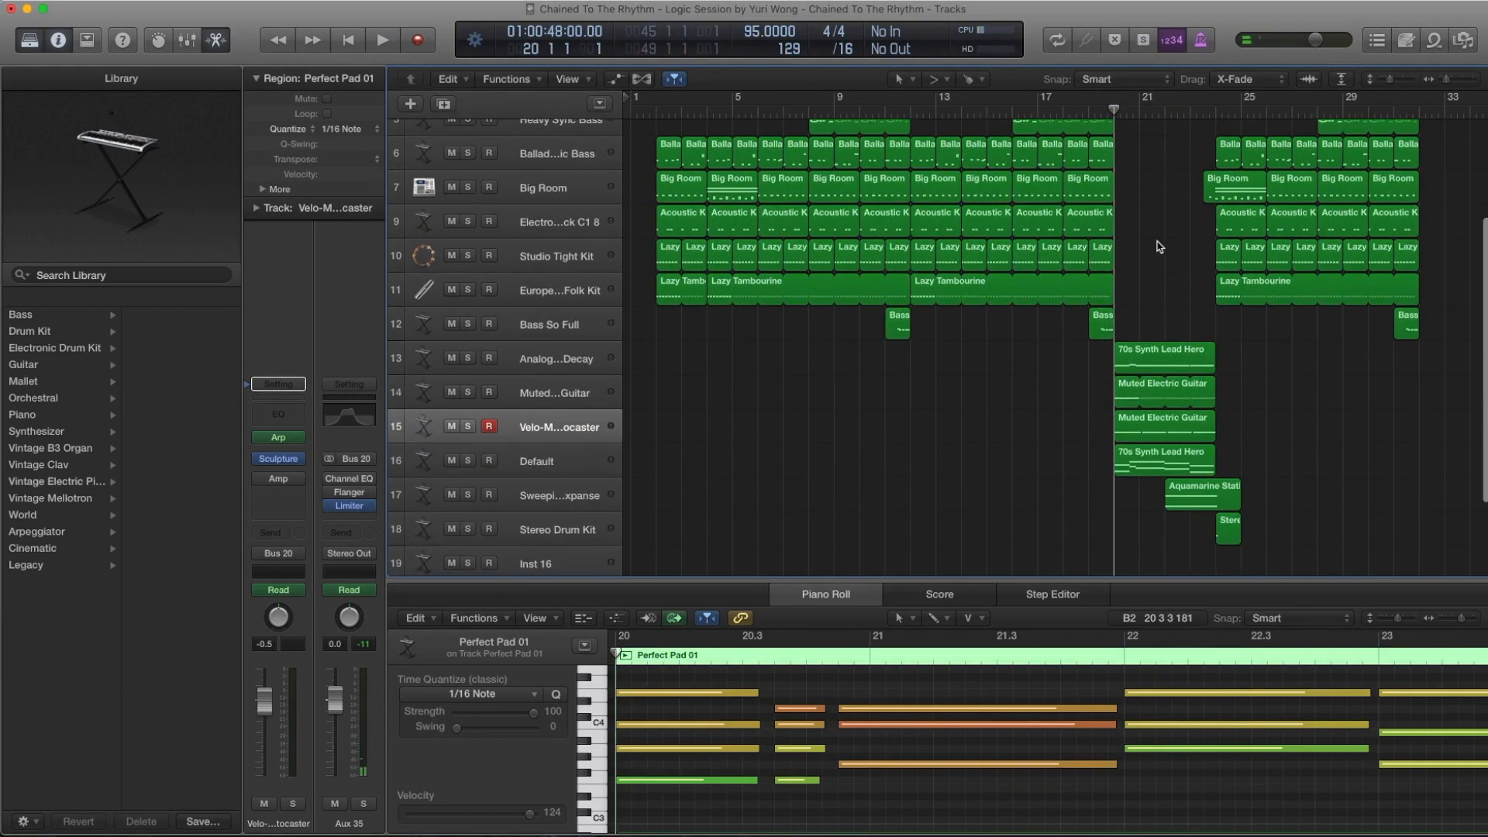
pyautogui.scroll(3, 1163, 240)
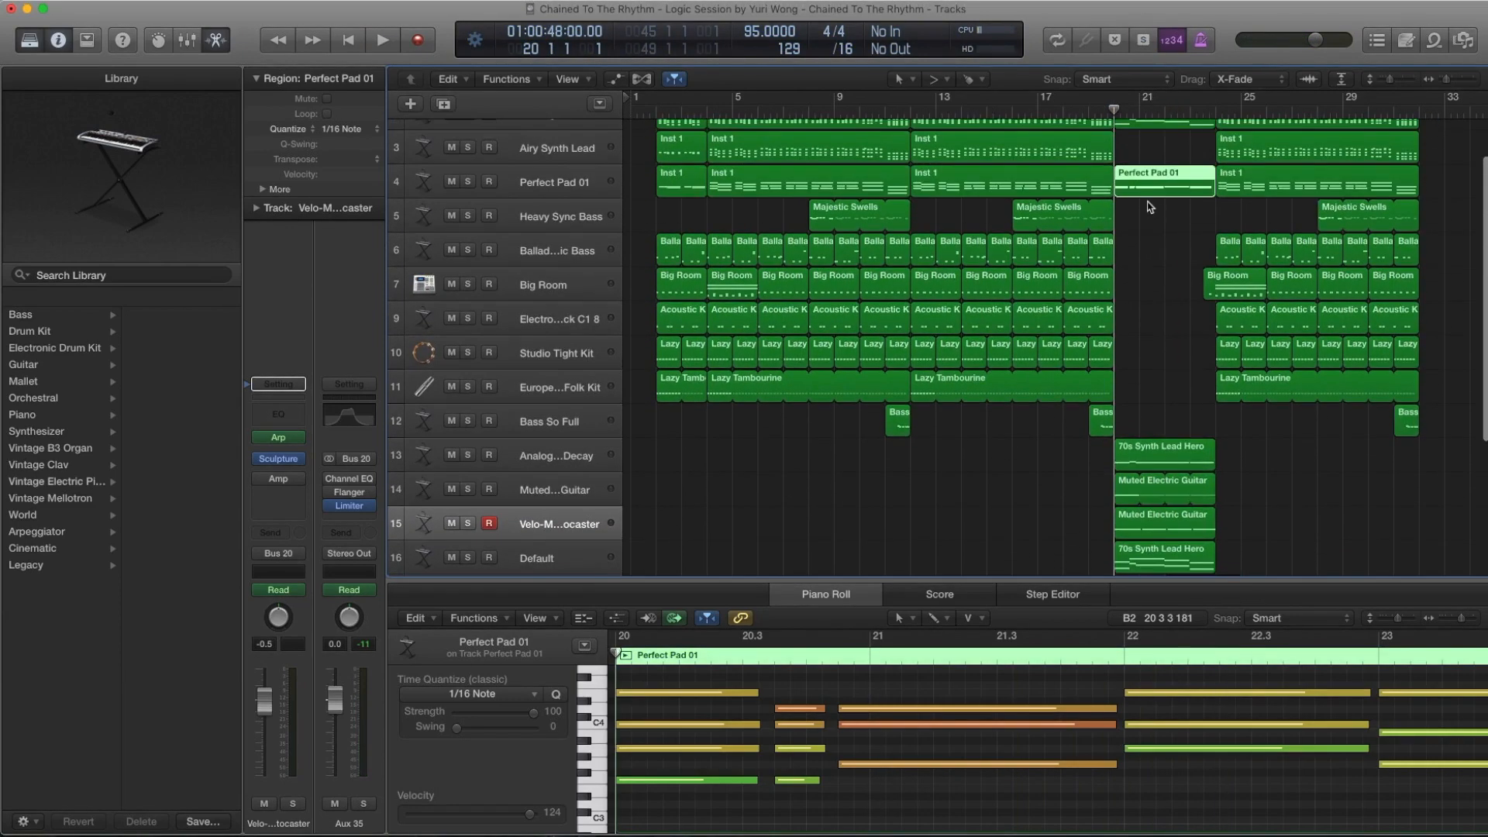
pyautogui.scroll(-5, 1186, 473)
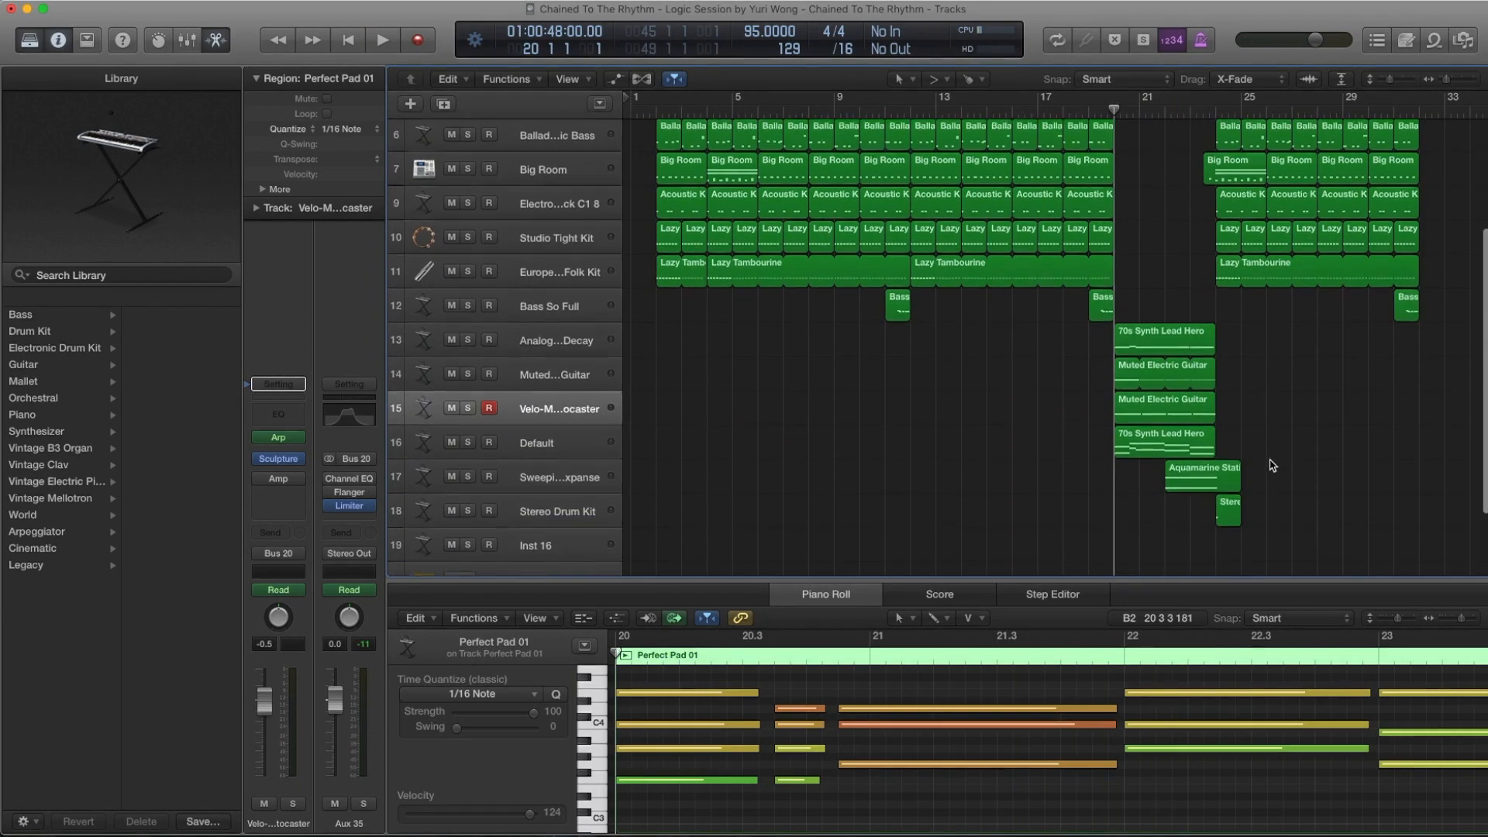
pyautogui.click(1186, 471)
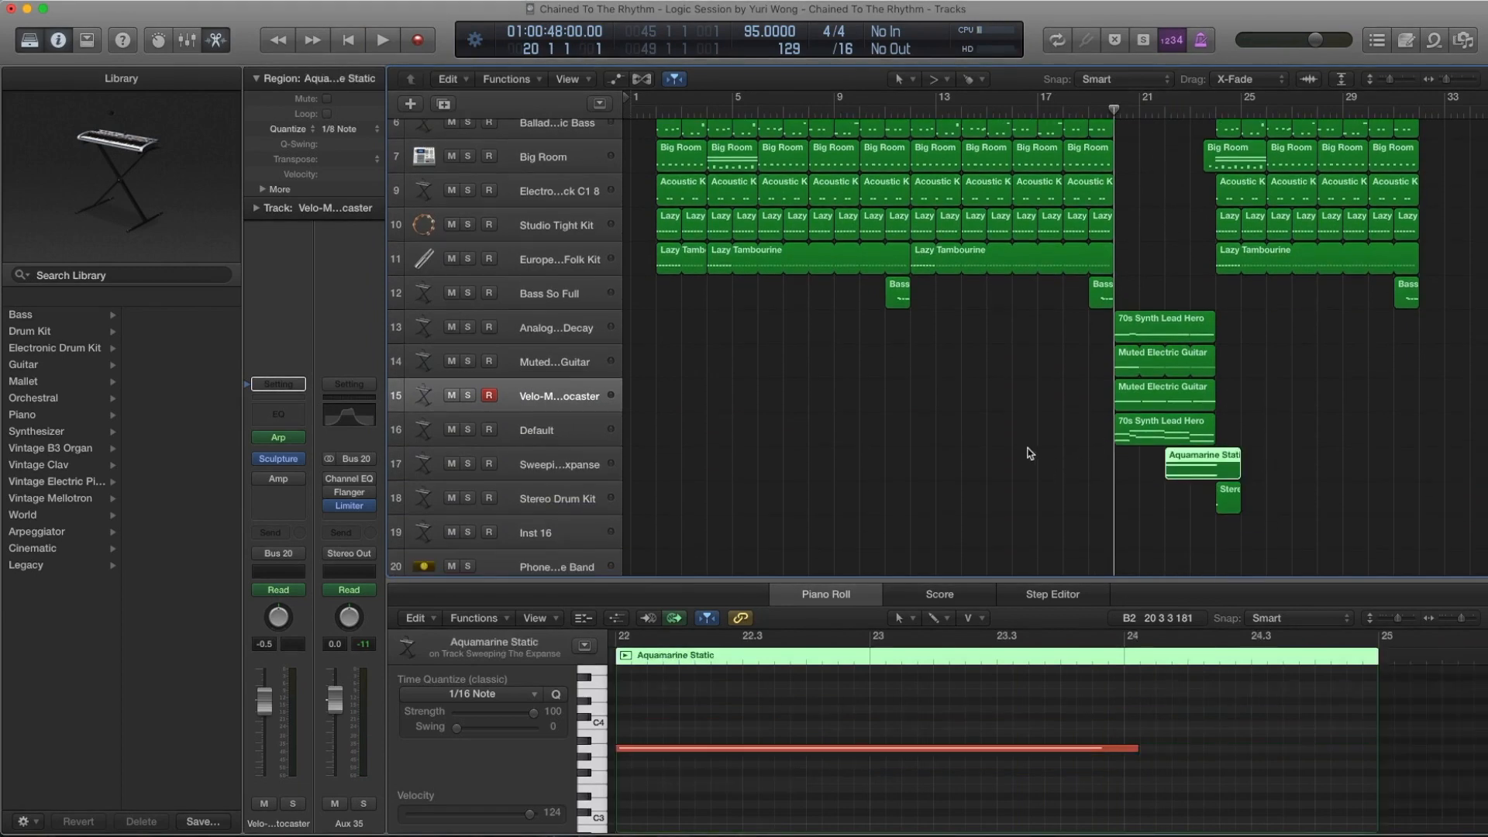
pyautogui.hscroll(5, 1030, 453)
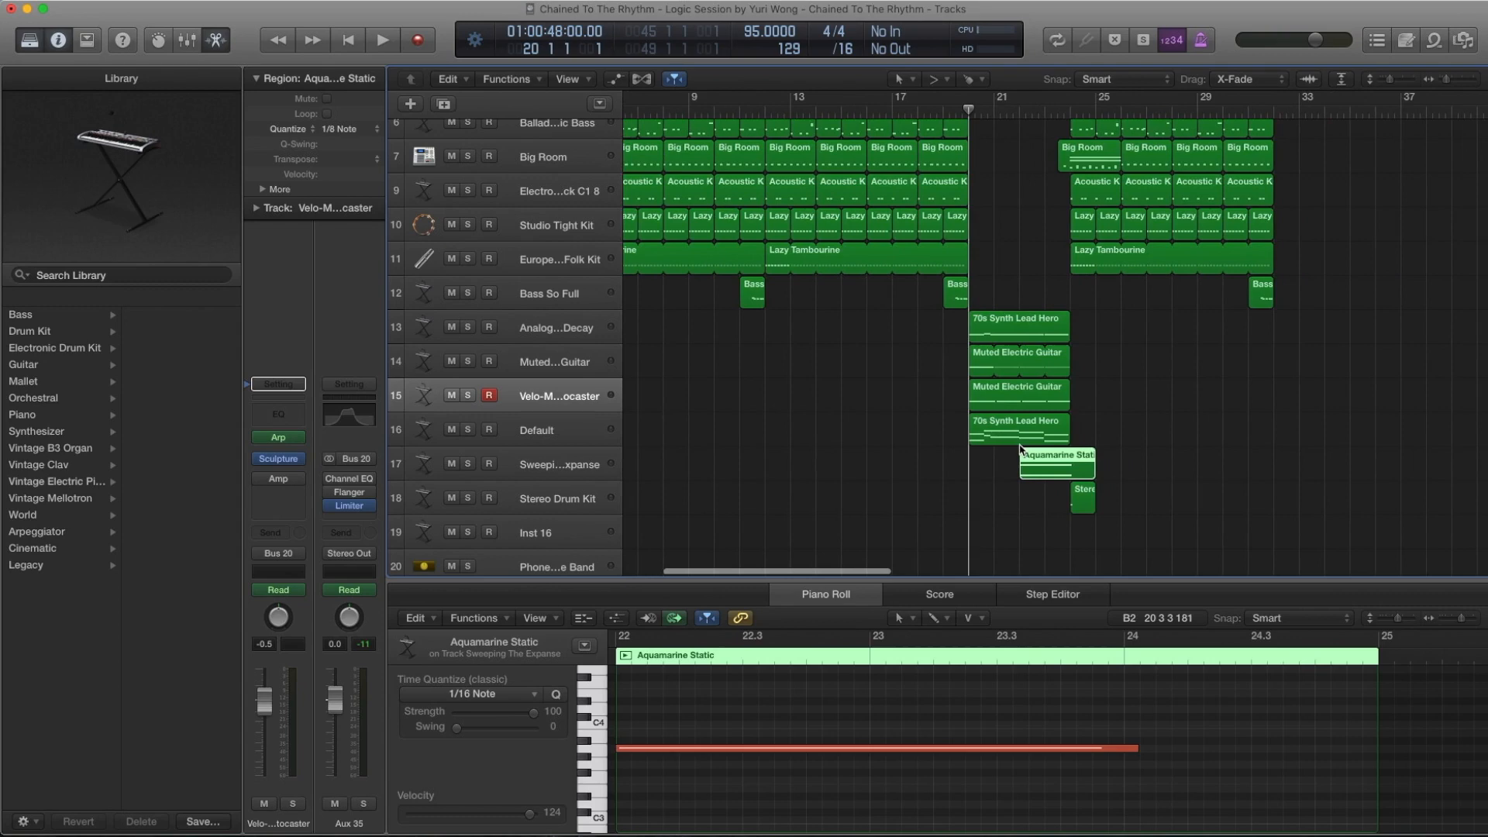
# Review the Sweeping The Expanse preset in the track's Alchemy synth, filed under evolving pads, and close the plug-in window.
pyautogui.click(545, 473)
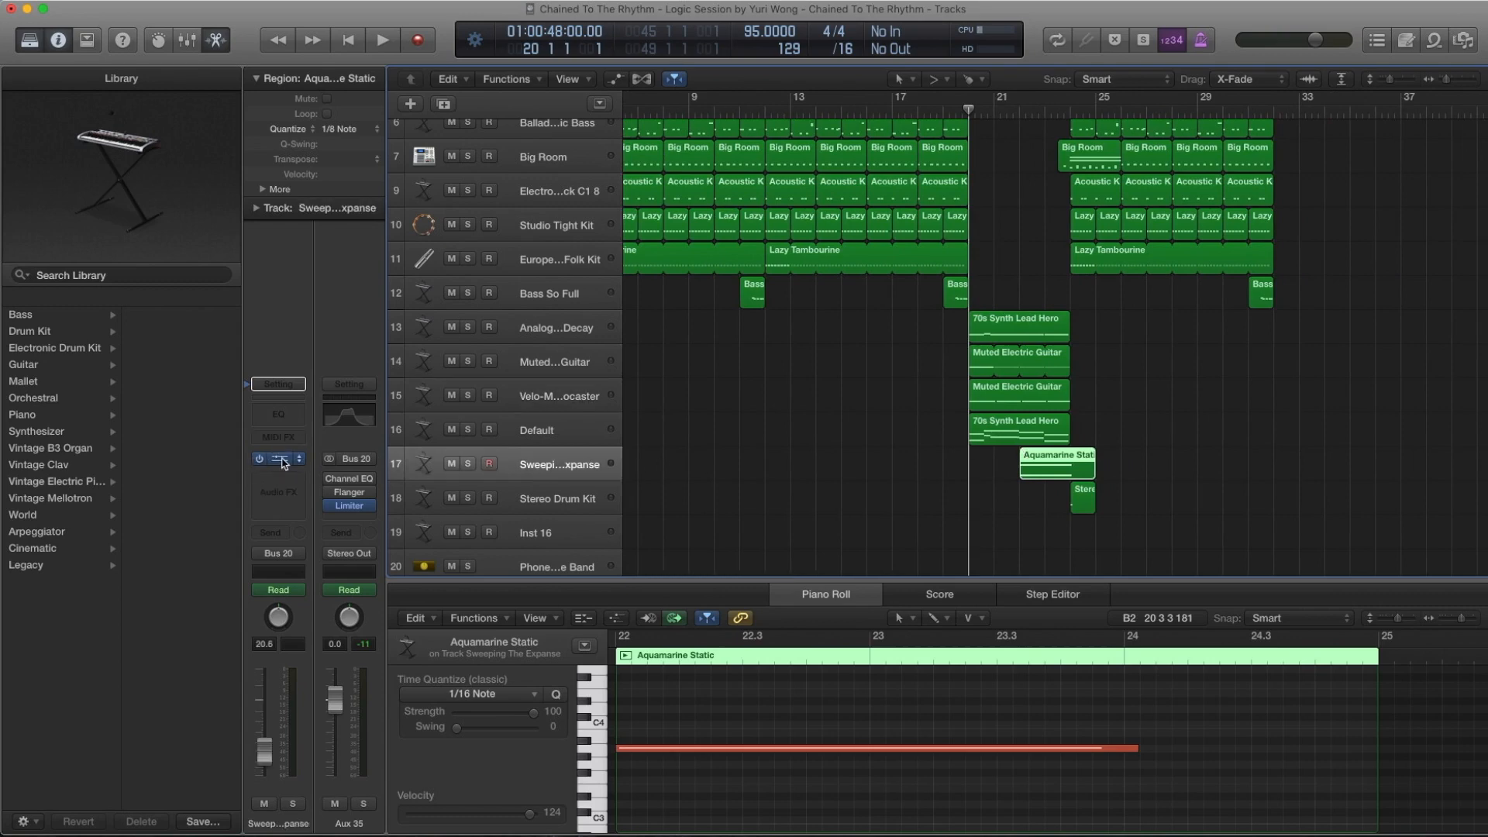
pyautogui.click(278, 458)
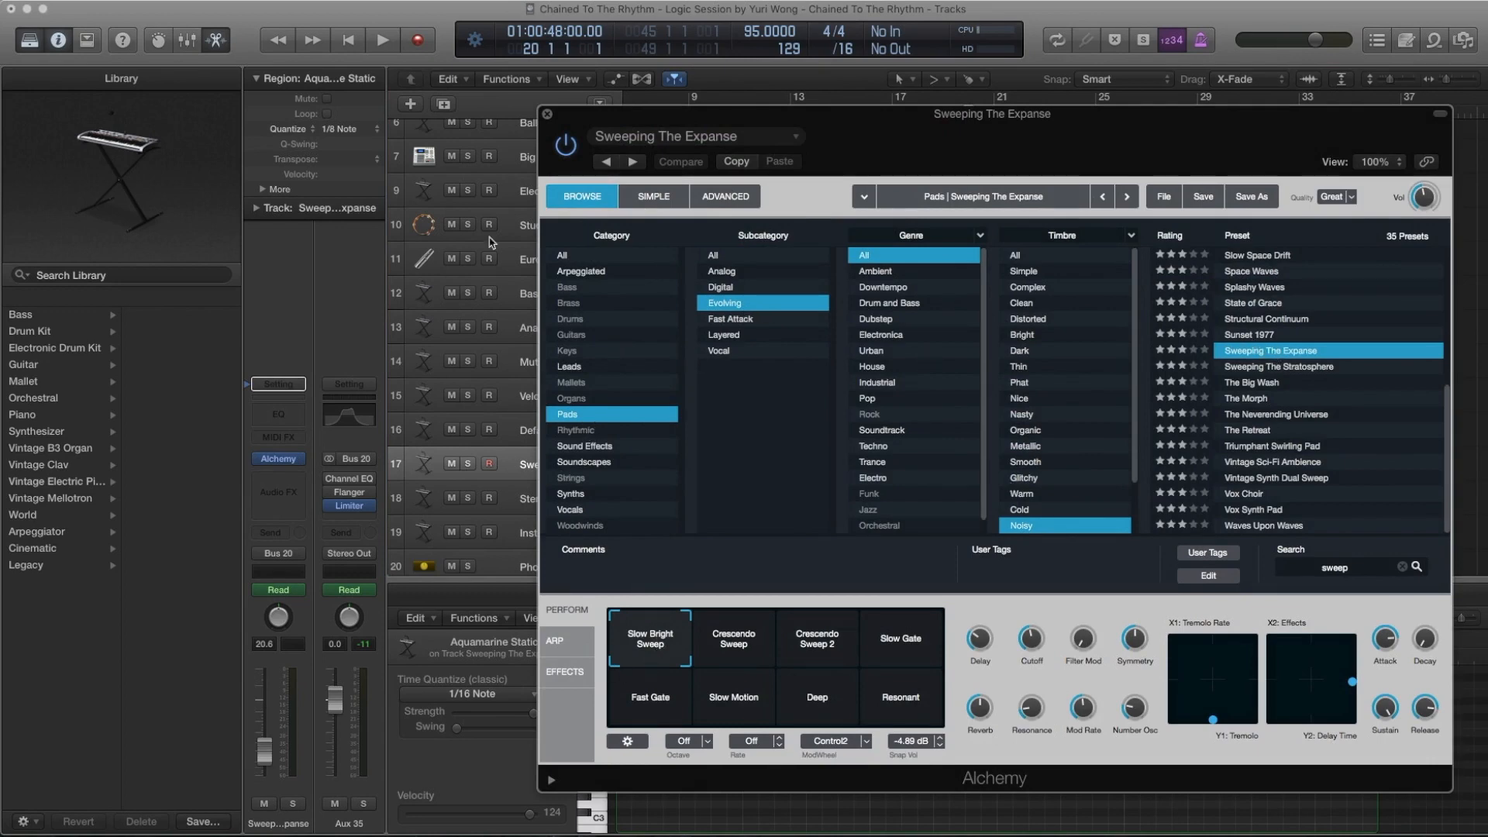
pyautogui.scroll(-1, 489, 243)
pyautogui.click(547, 115)
# Examine the notes of the Aquamarine Static region on the Sweeping The Expanse track in the Piano Roll.
pyautogui.scroll(-3, 1072, 404)
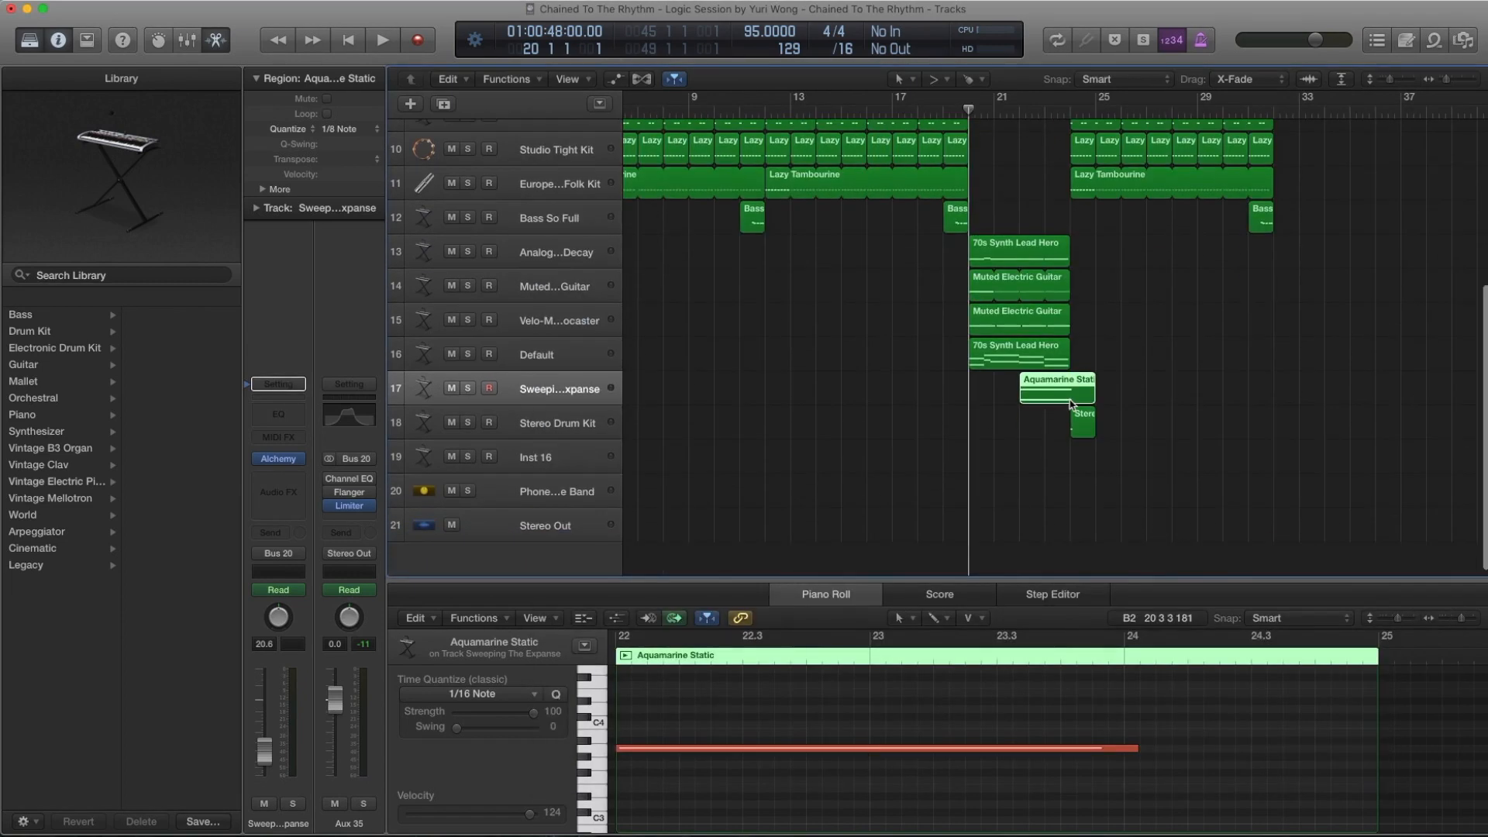
pyautogui.moveTo(1201, 541); pyautogui.dragTo(878, 293)
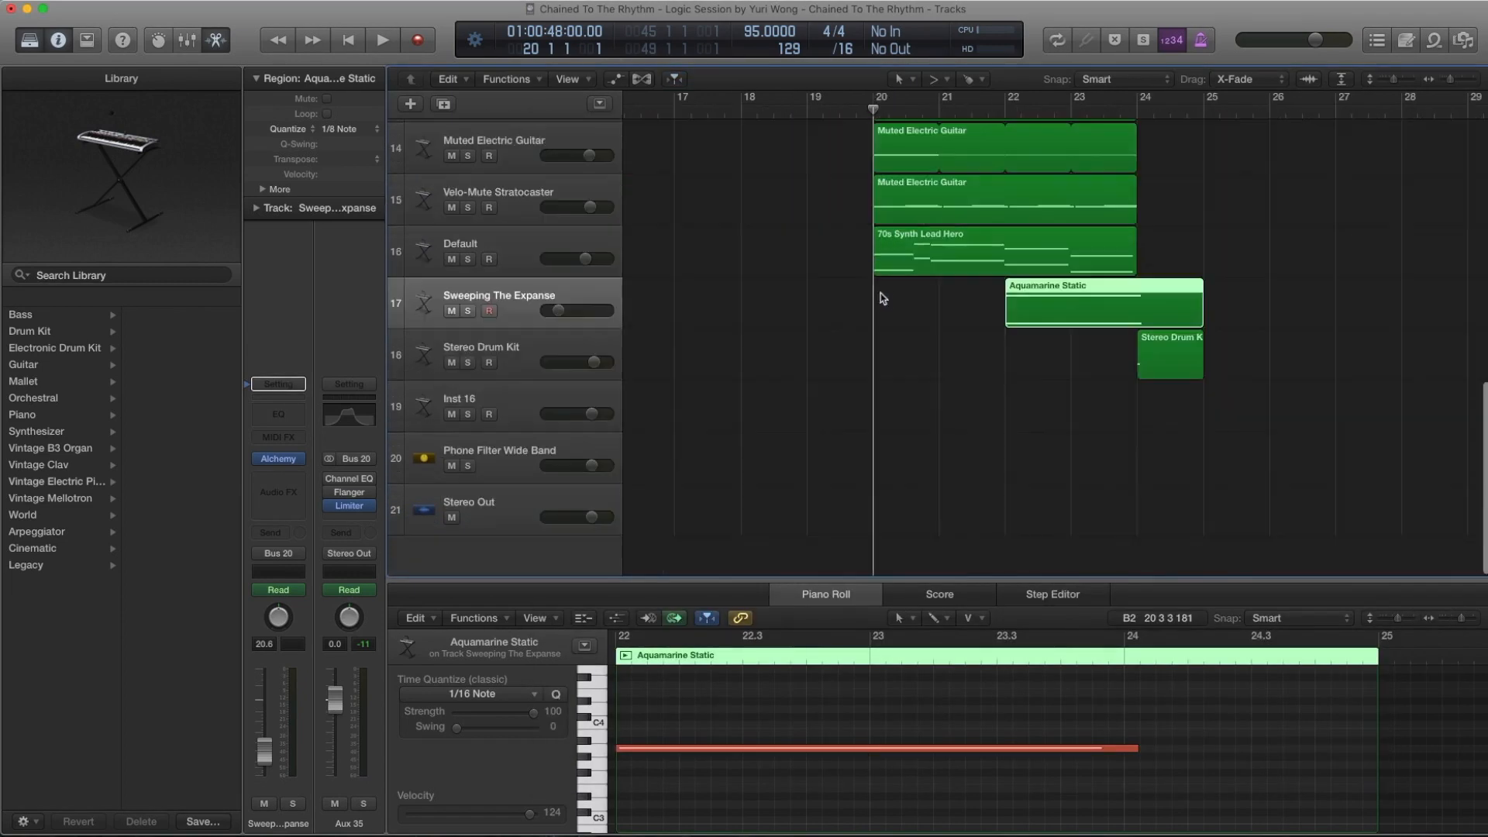
pyautogui.scroll(-5, 897, 721)
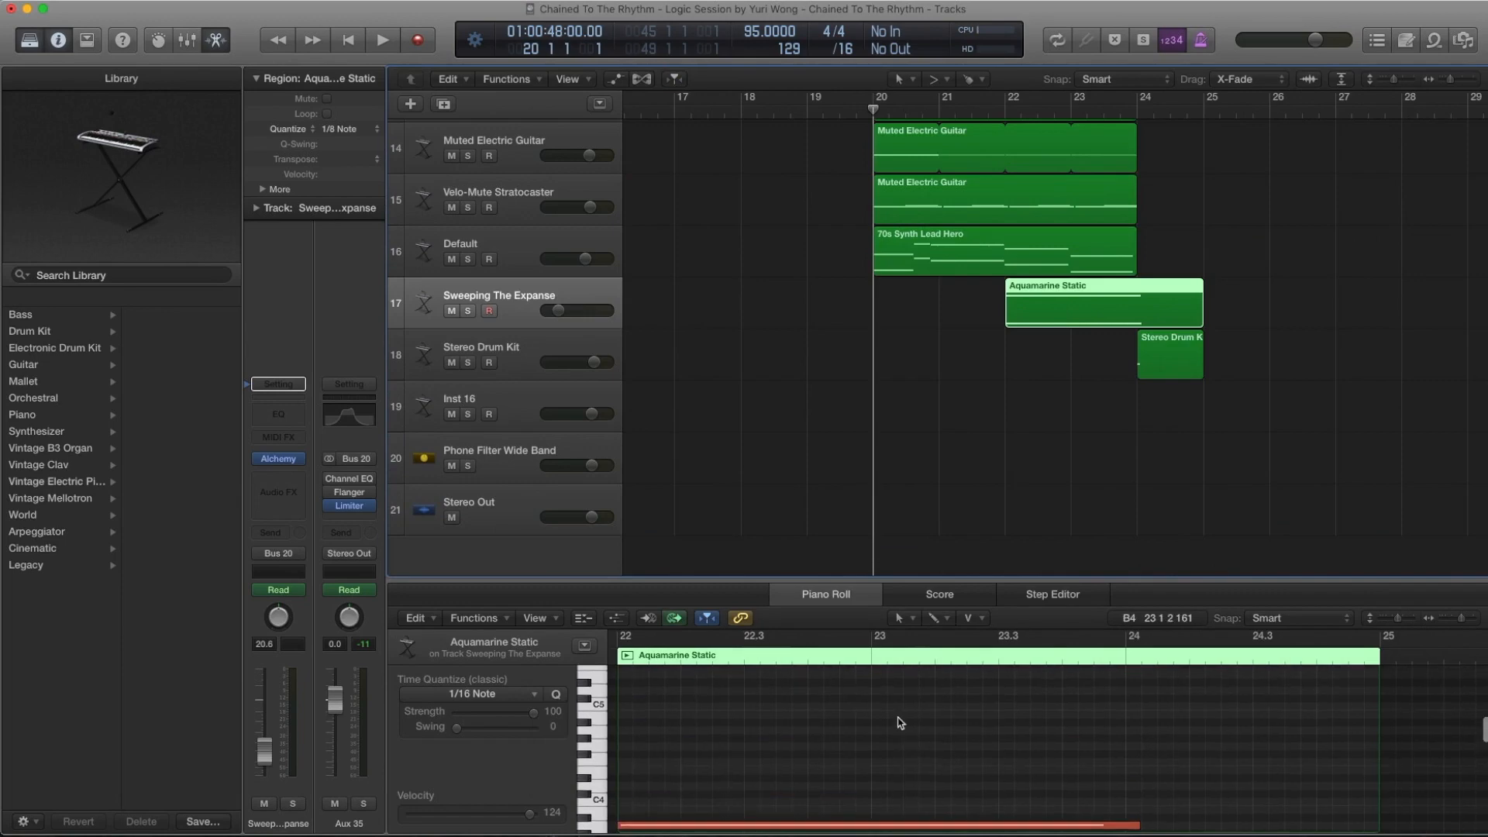
pyautogui.scroll(4, 853, 711)
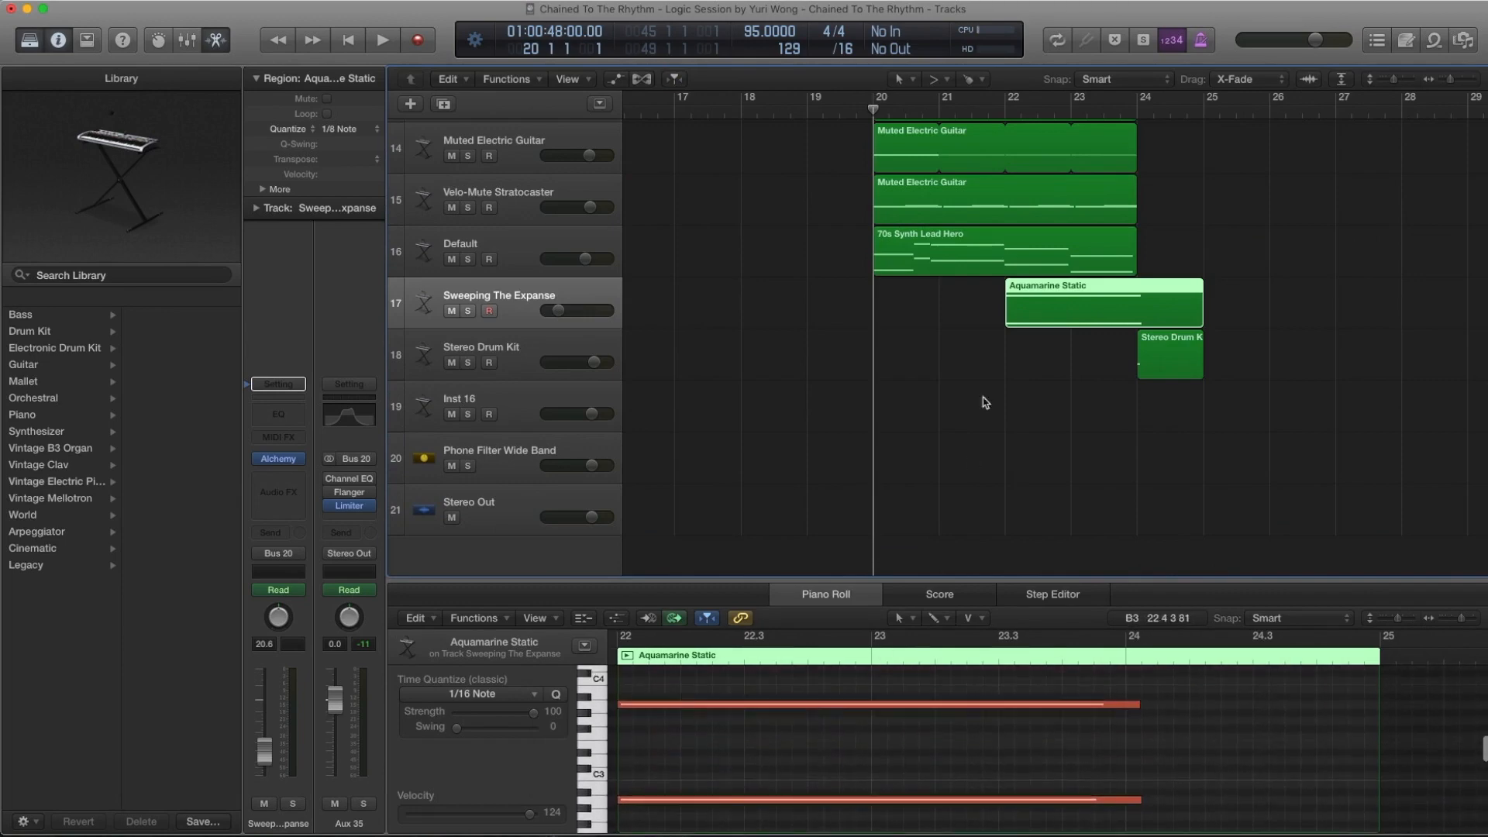
# Show the track automation, solo the Aquamarine Static region and play it through its volume rise and fade into bar 24.
pyautogui.press('a')
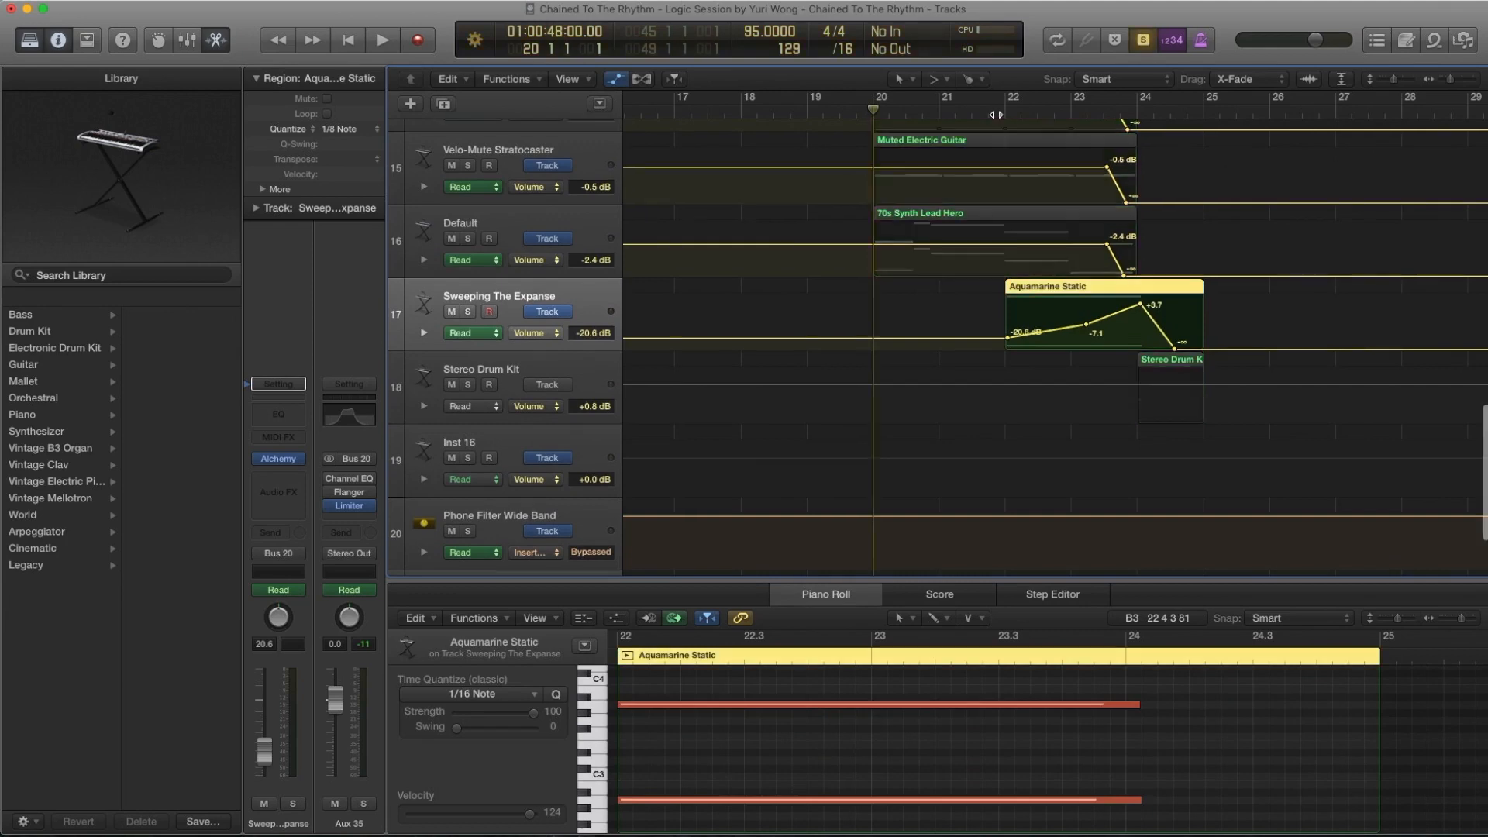
pyautogui.press('space')
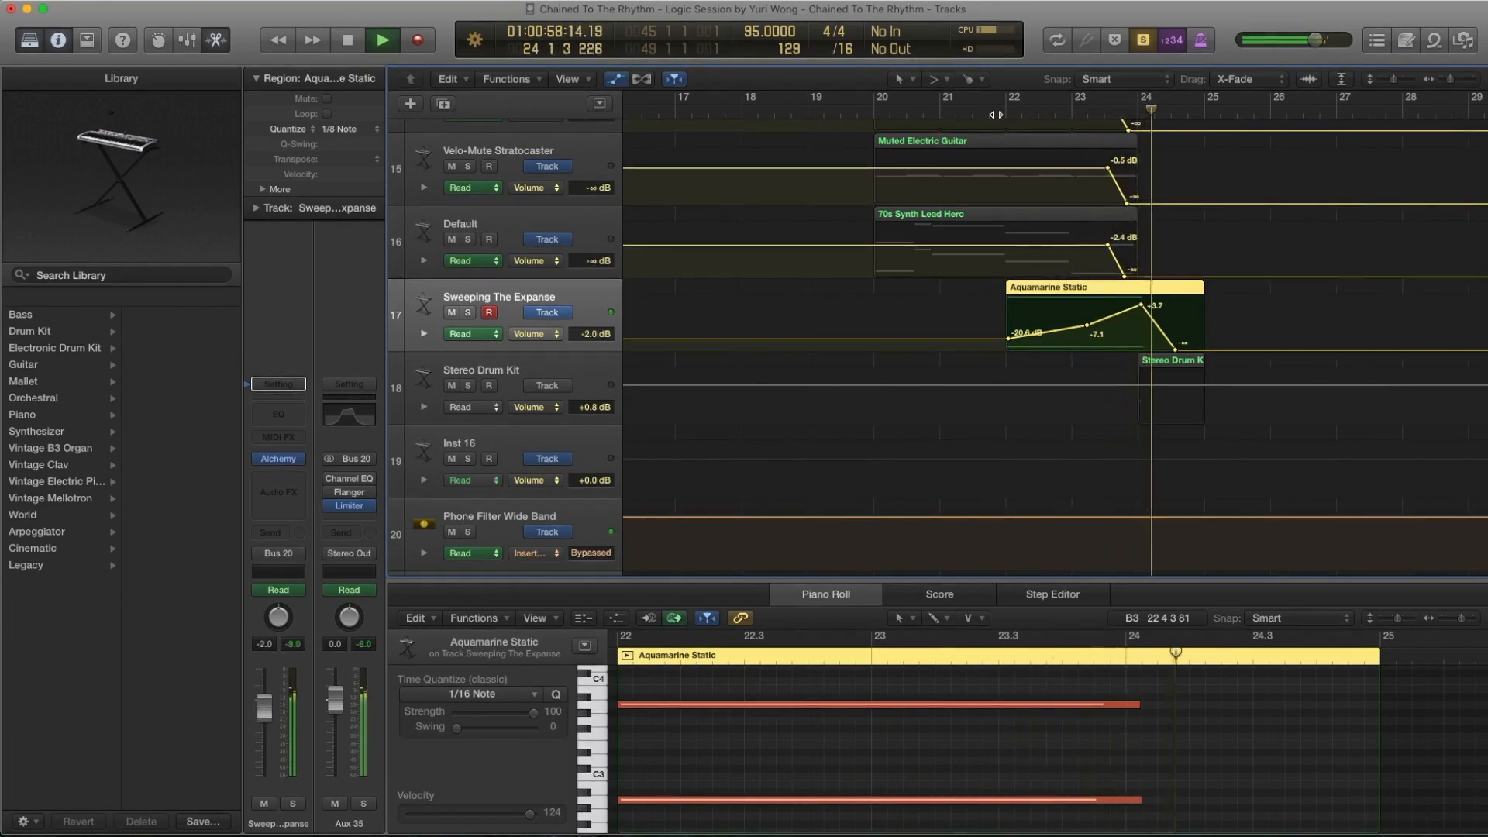
pyautogui.press('space')
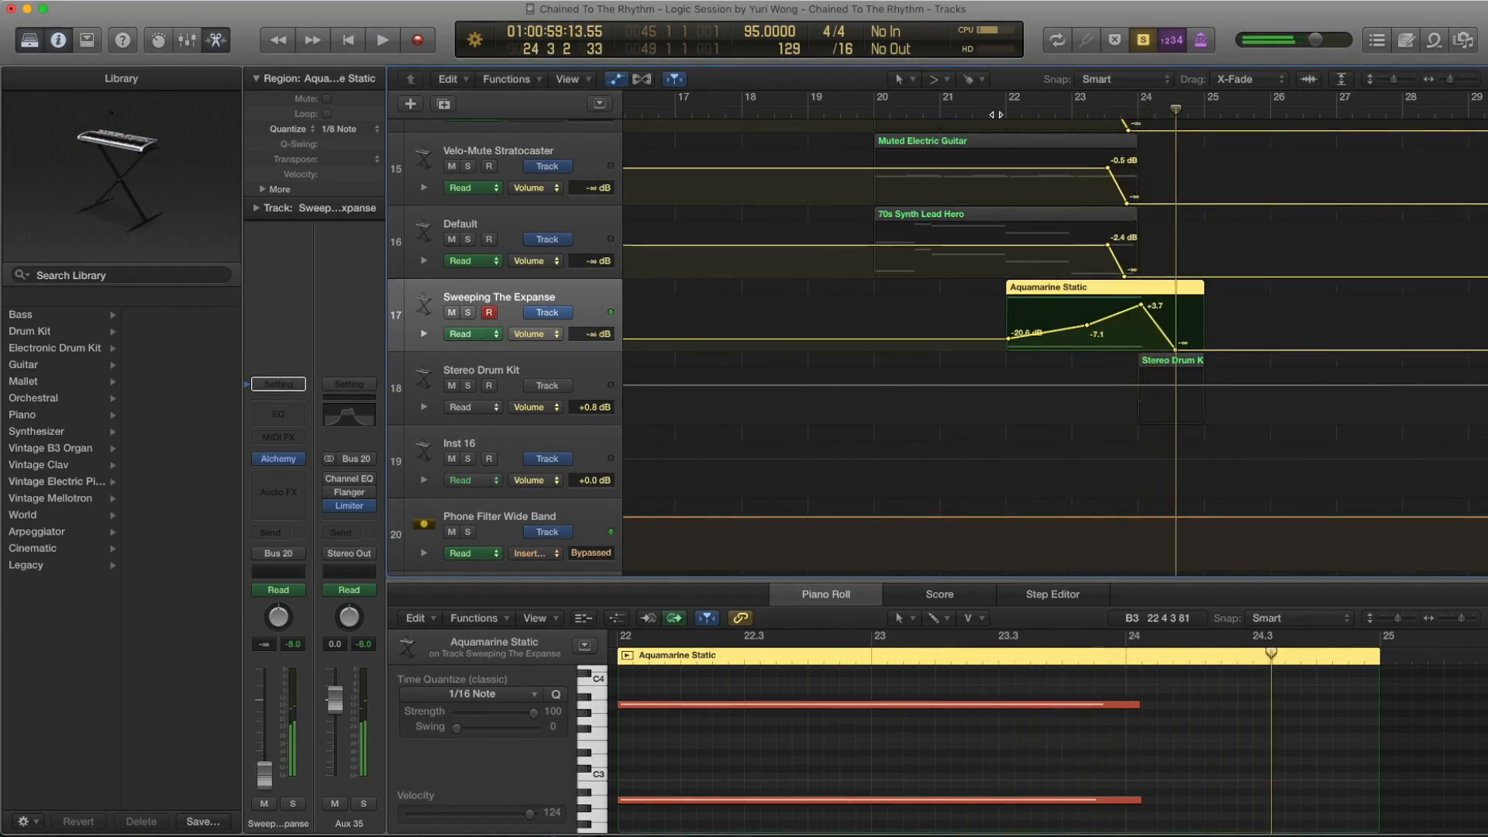
# Compare the tracks' volume fades before bar 24 from the playhead at bar 23 beat 3, and turn automation display and solo off.
pyautogui.click(1133, 116)
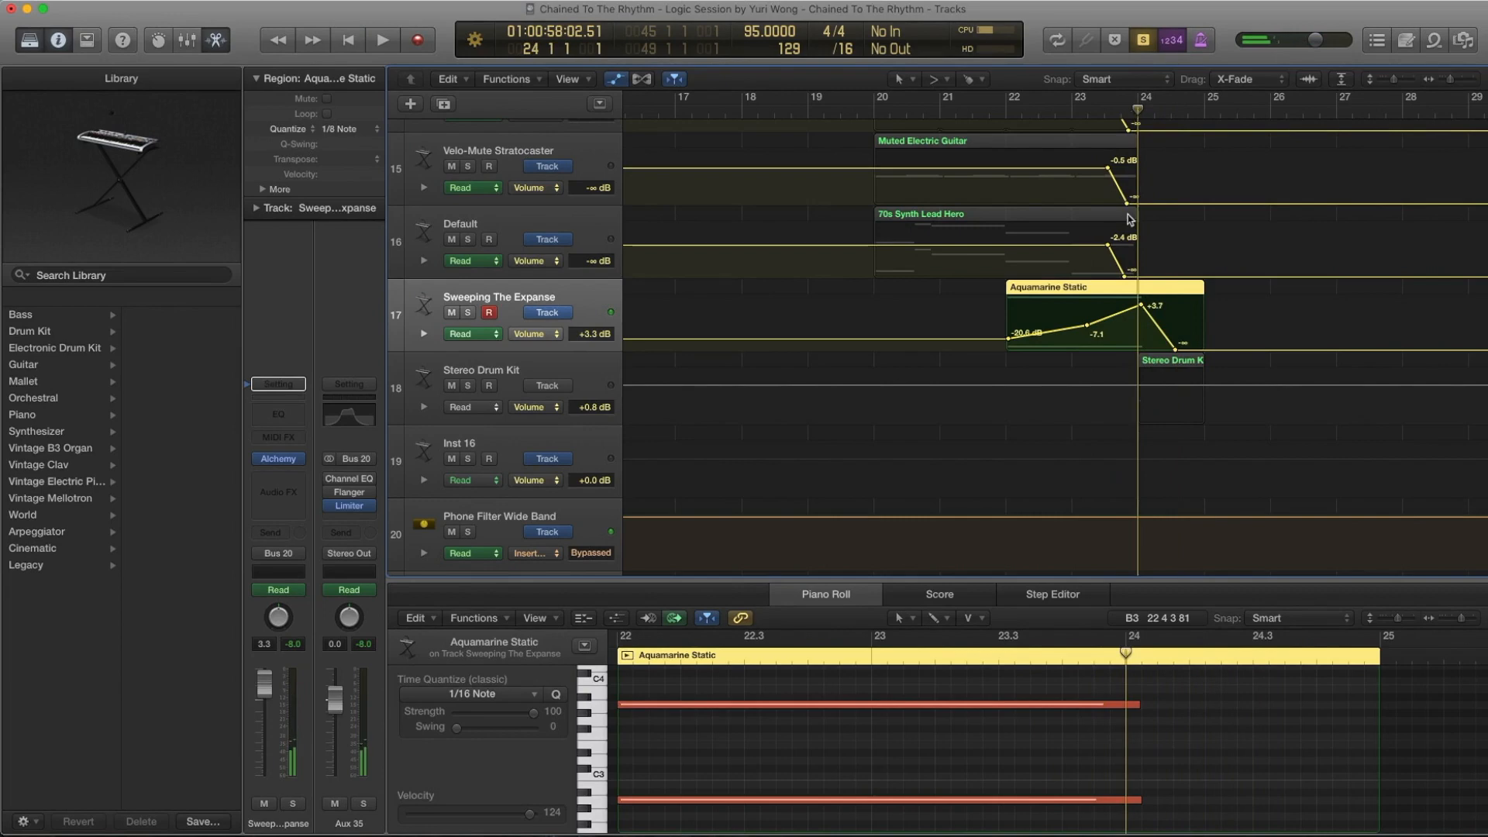
pyautogui.scroll(5, 1129, 219)
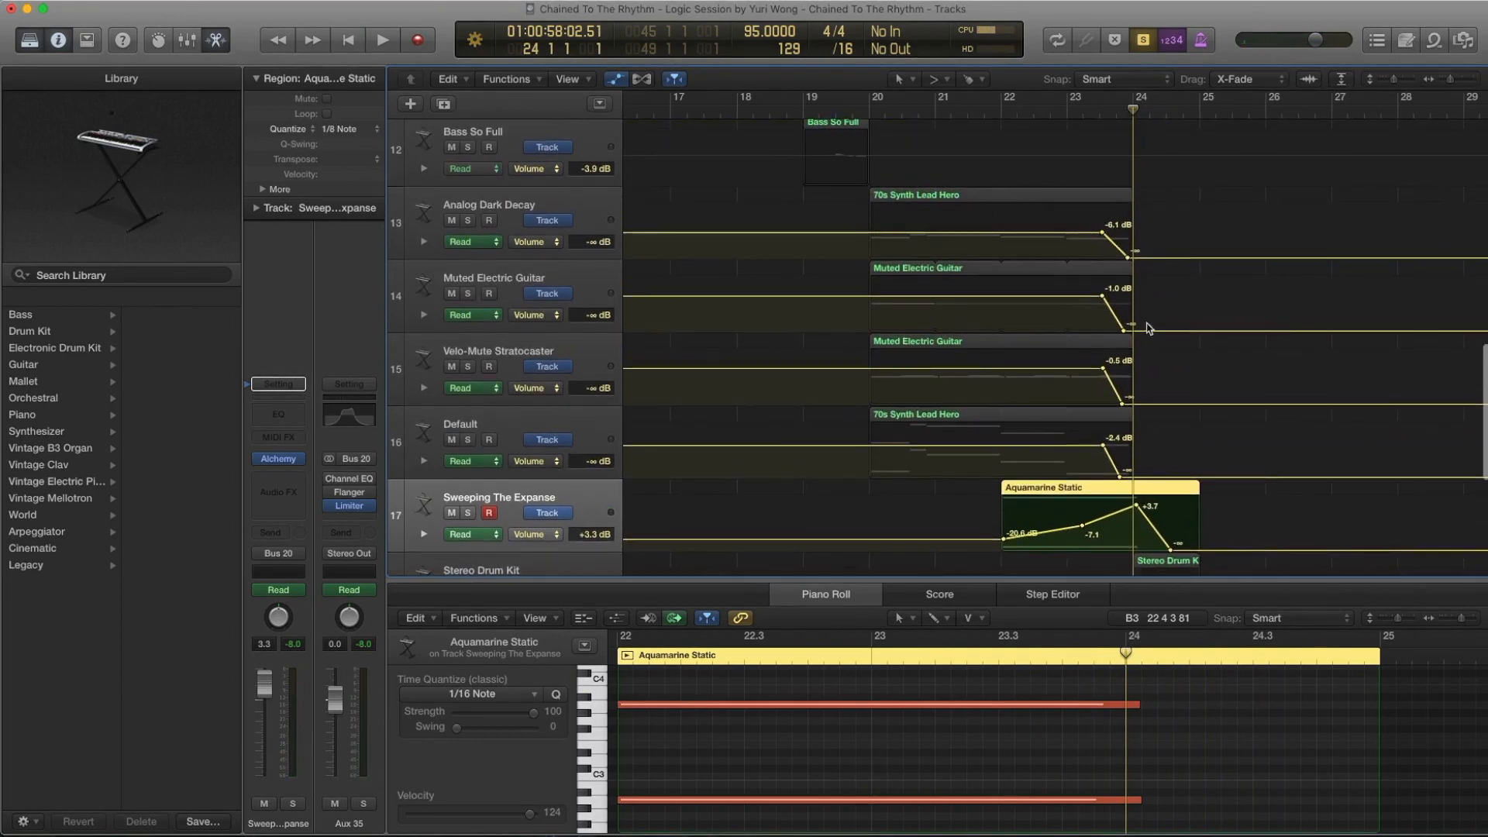
pyautogui.click(1101, 111)
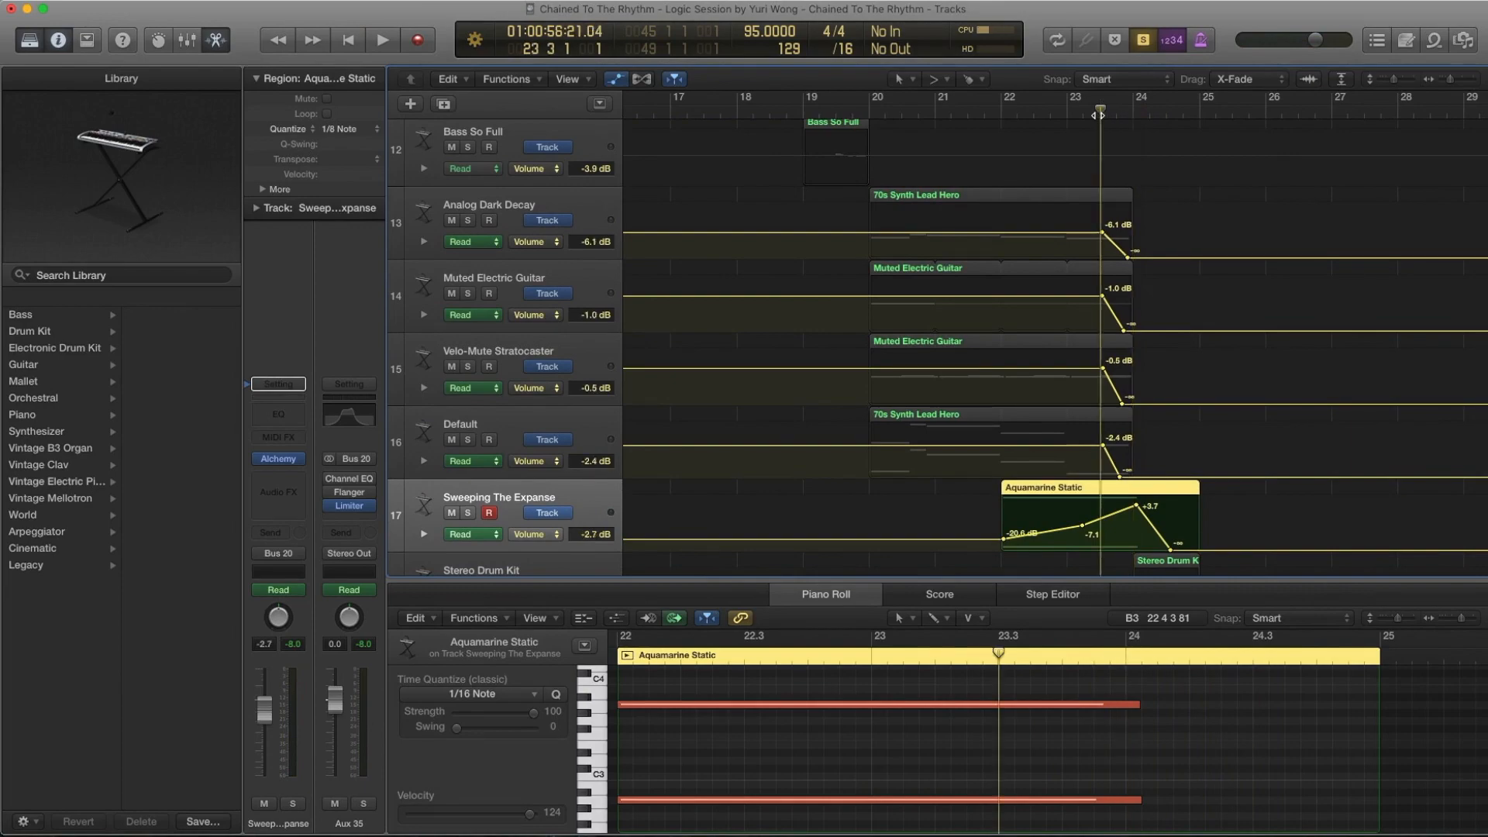
pyautogui.scroll(7, 1108, 164)
pyautogui.scroll(3, 1109, 164)
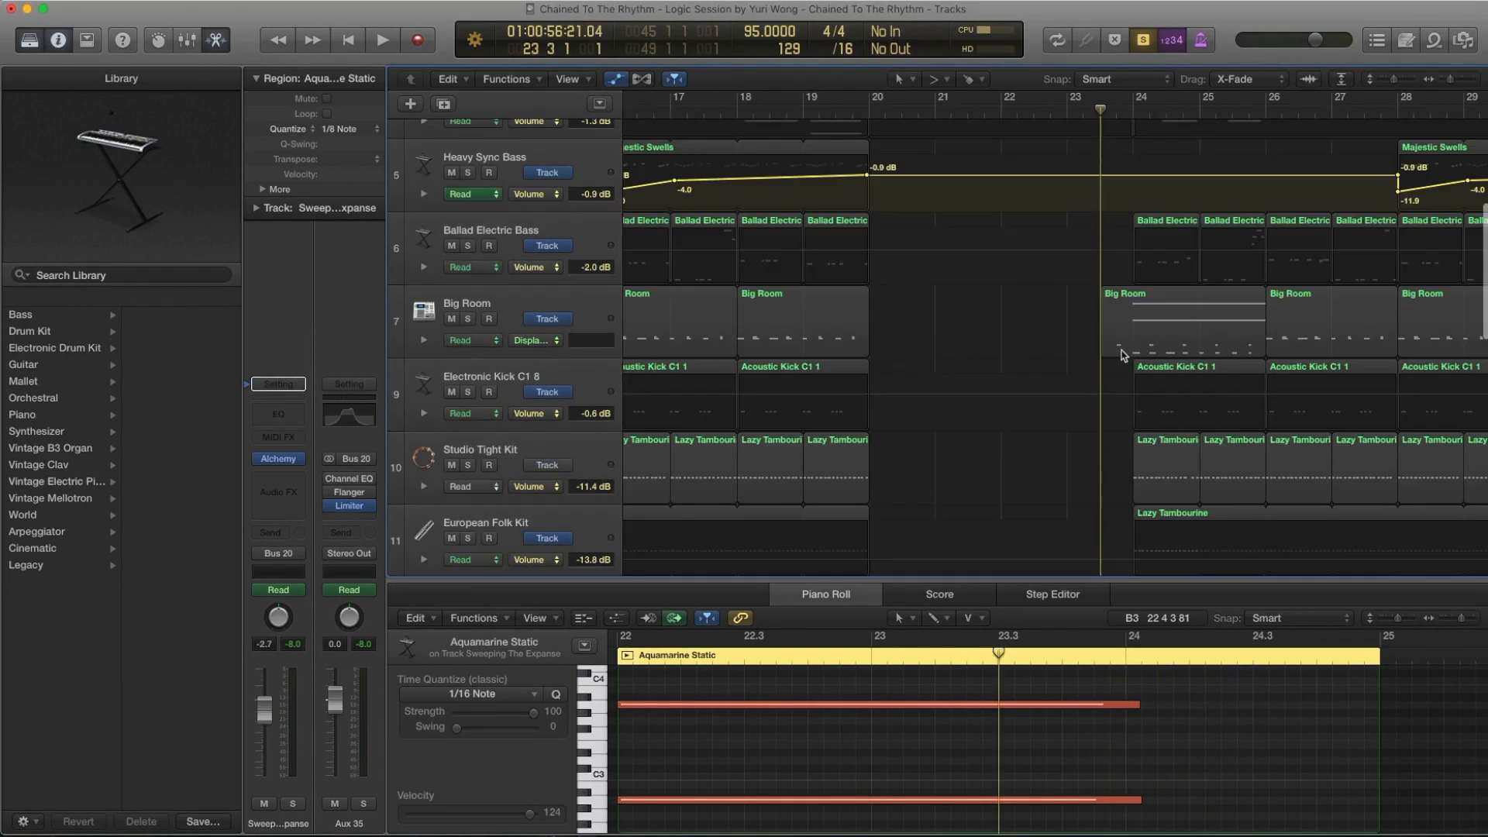
pyautogui.scroll(-10, 1122, 354)
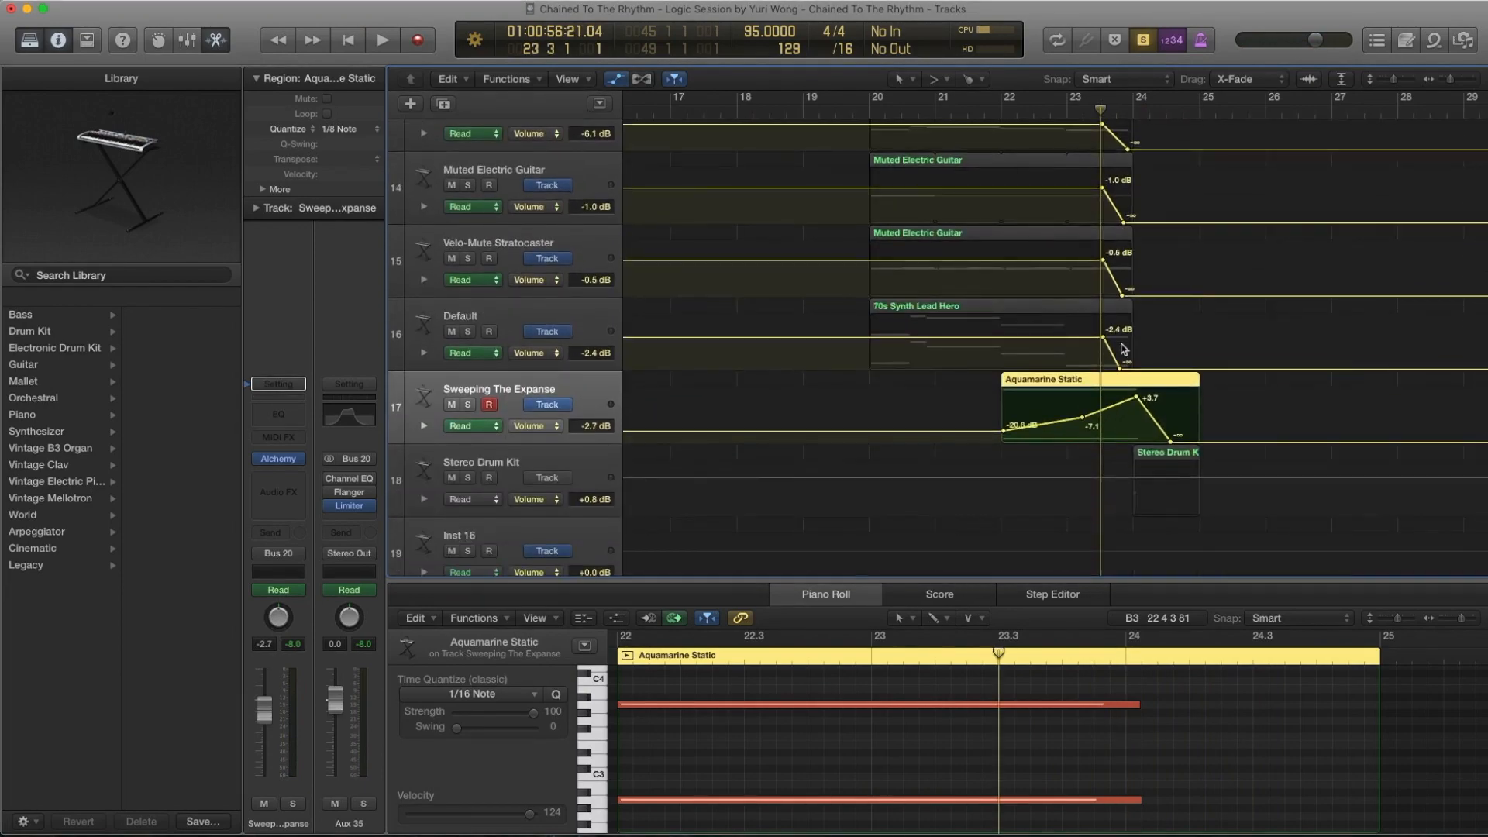
pyautogui.press('a')
pyautogui.hotkey('ctrl', 's')
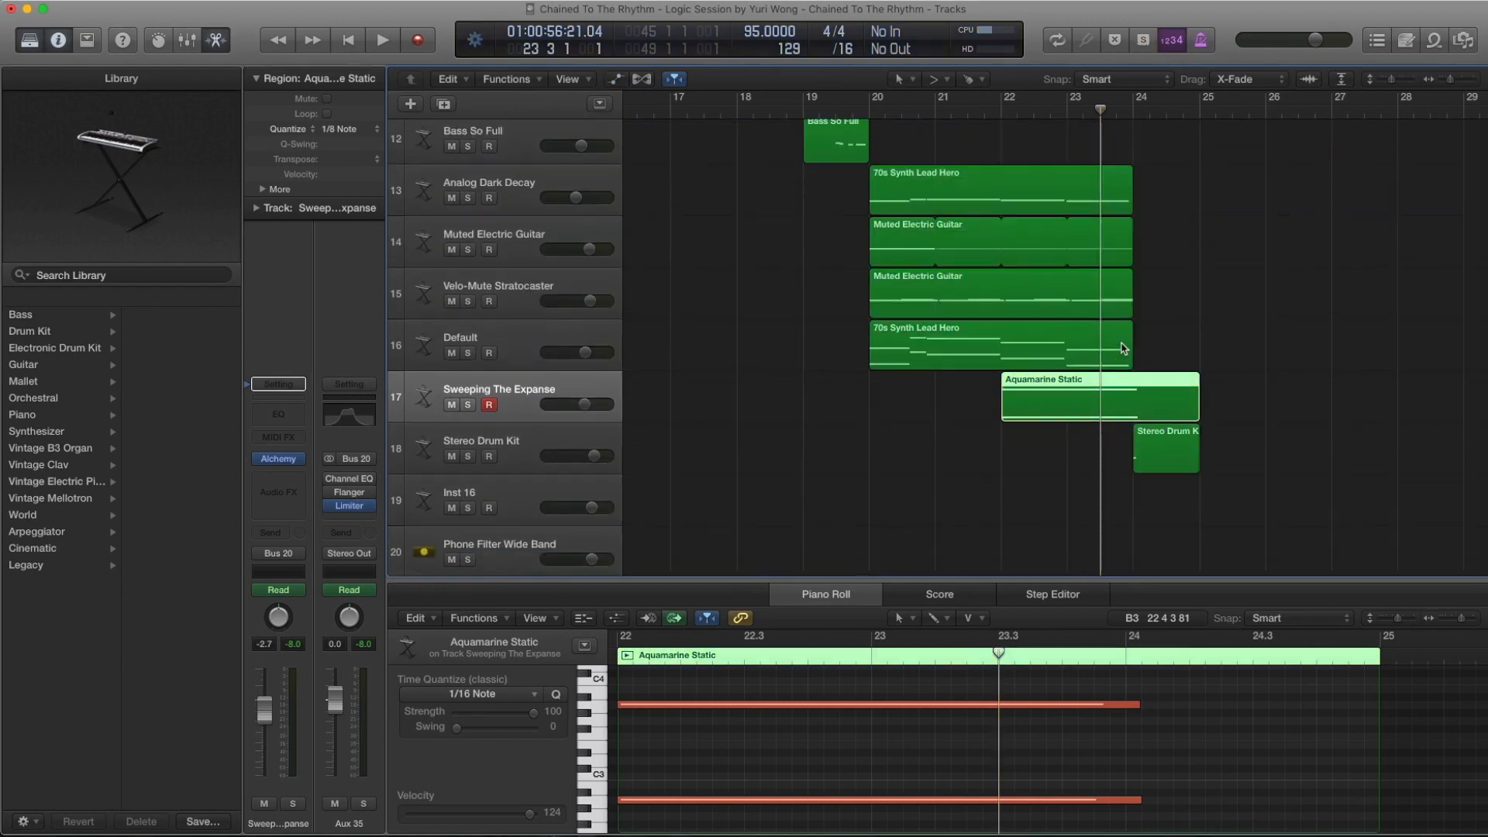
# Select the Stereo Drum Kit track, close the Piano Roll to view all tracks and place the playhead at bar 24.
pyautogui.click(547, 443)
pyautogui.scroll(-5, 824, 455)
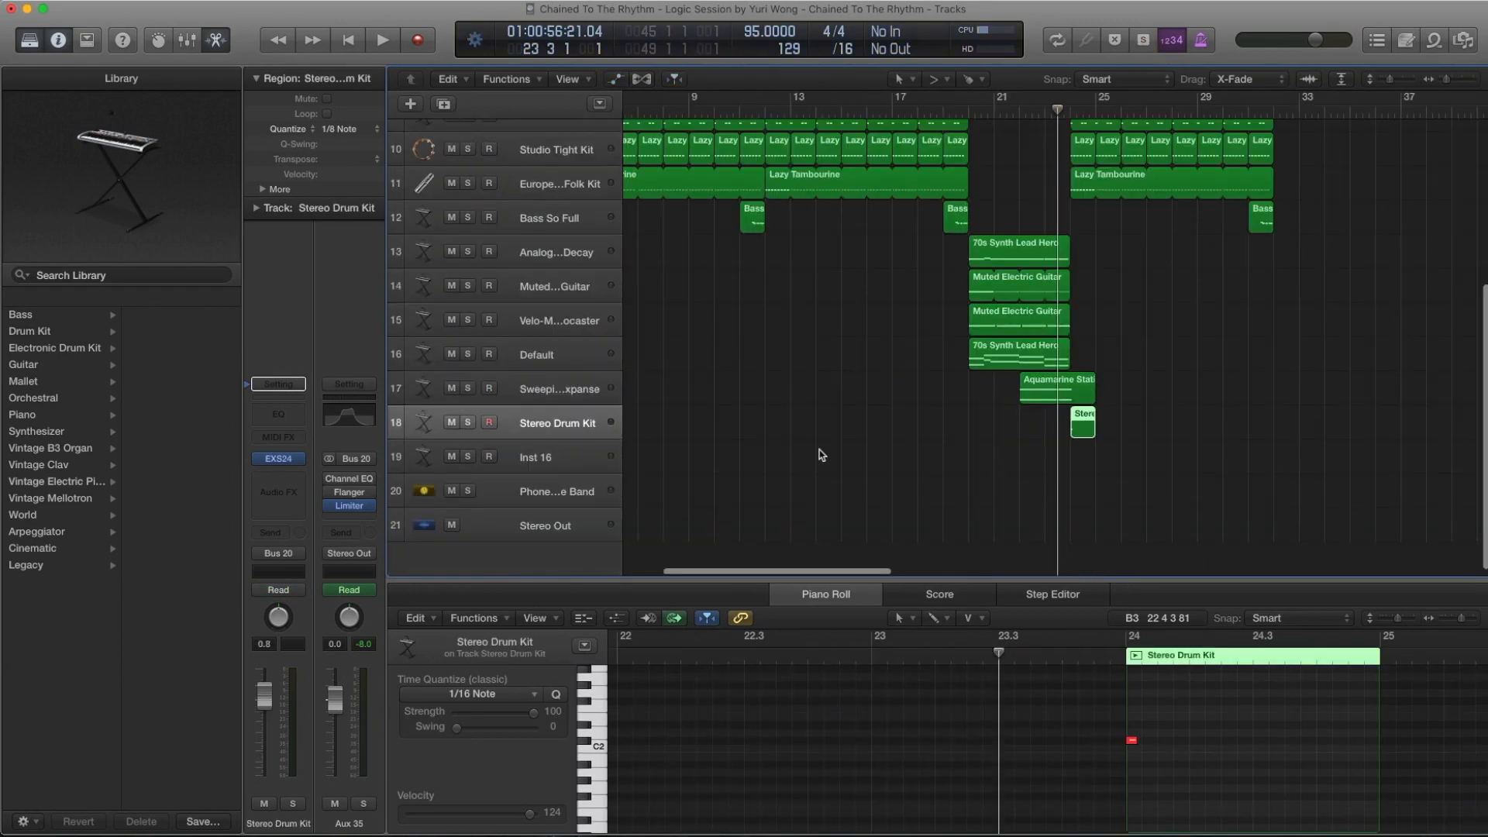
pyautogui.scroll(3, 1020, 227)
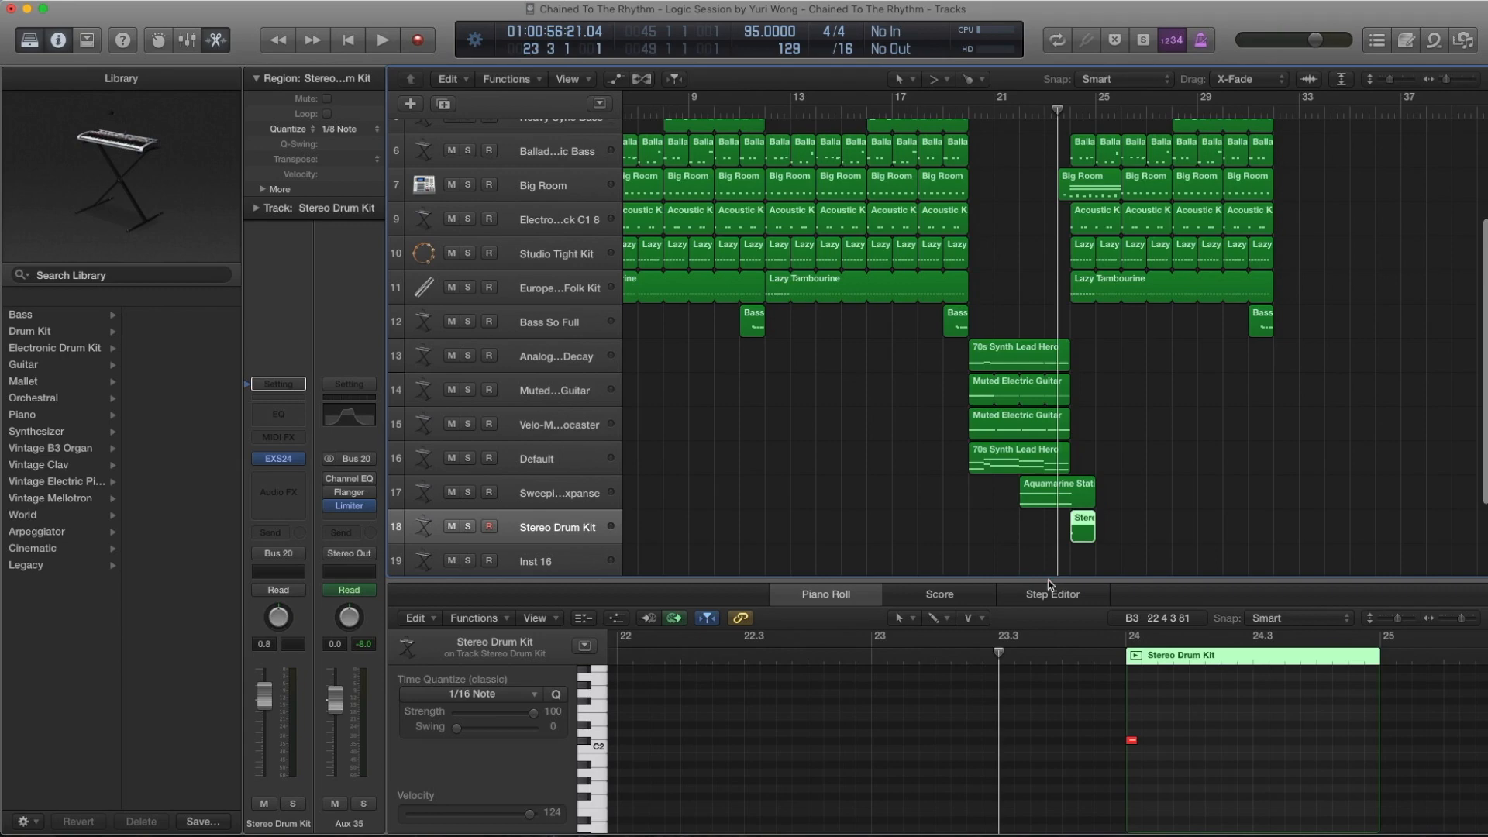
pyautogui.press('e')
pyautogui.press('.')
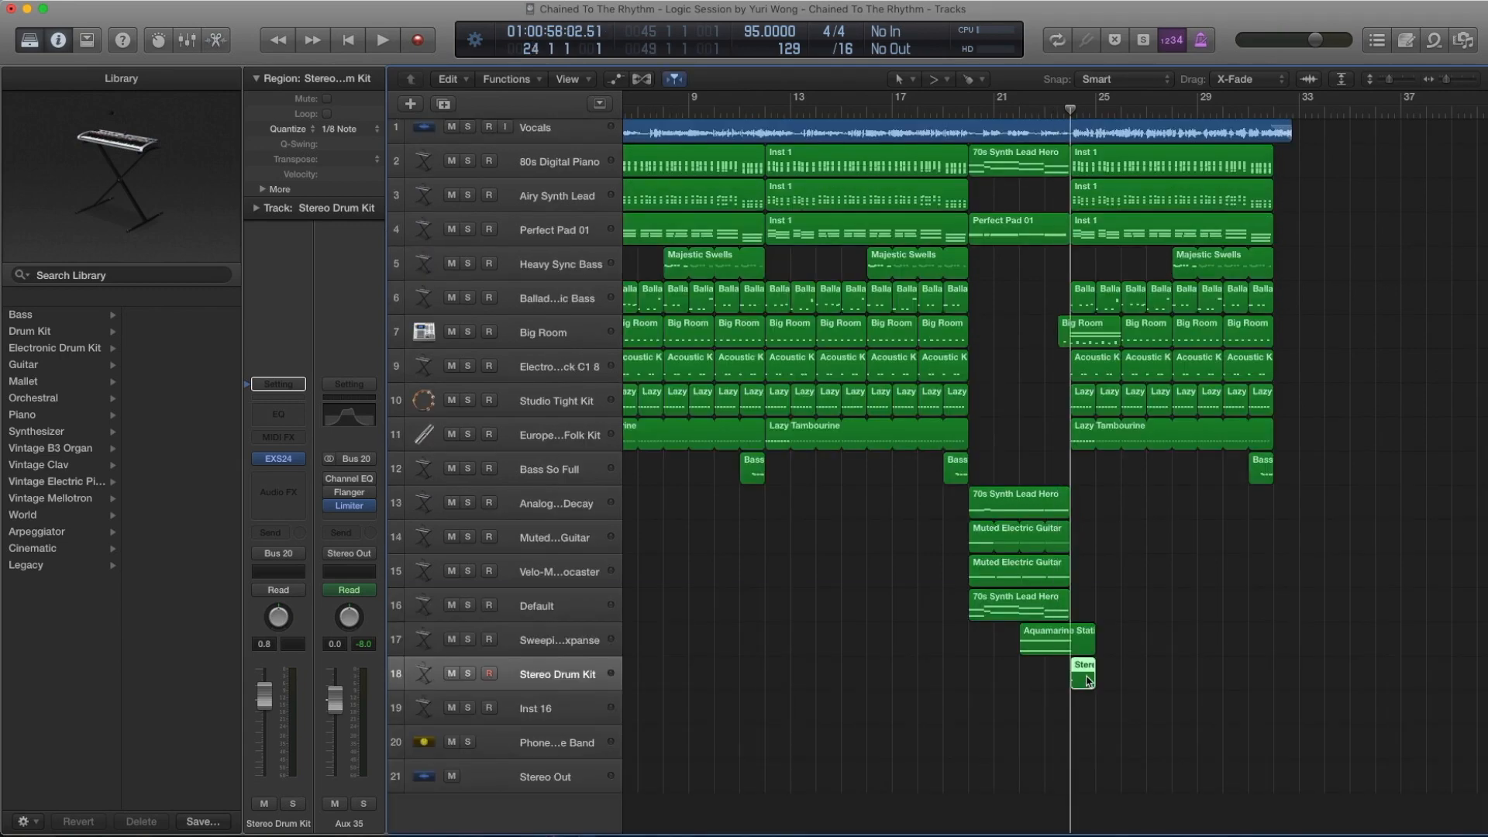
# Look up the Stereo Drum Kit preset under Acoustic Drum Kits and audition the single note in its region at bar 24.
pyautogui.click(256, 459)
pyautogui.hscroll(-2, 49, 353)
pyautogui.hscroll(5, 51, 352)
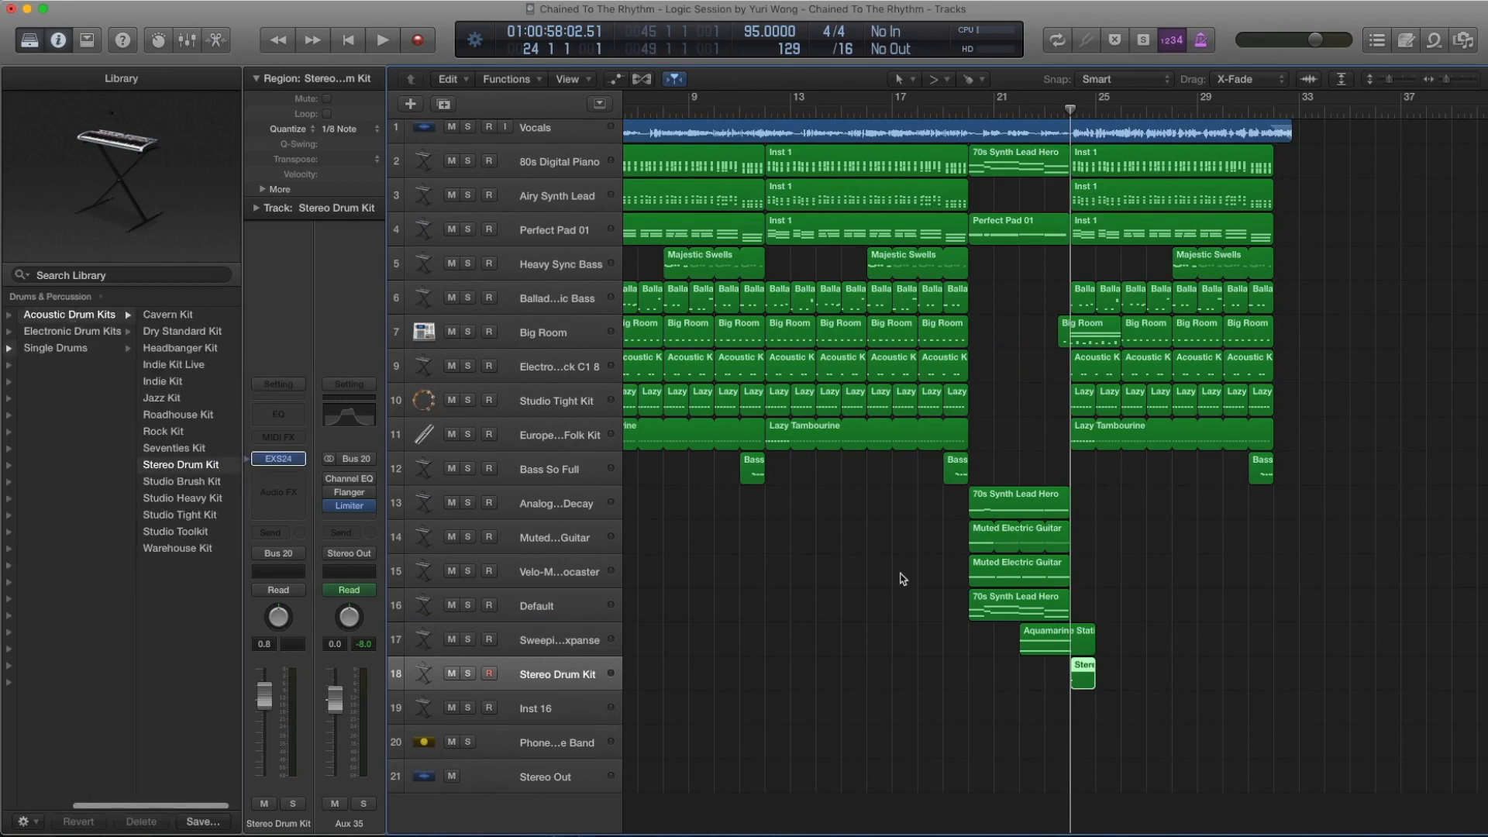
pyautogui.doubleClick(1088, 687)
pyautogui.click(1131, 740)
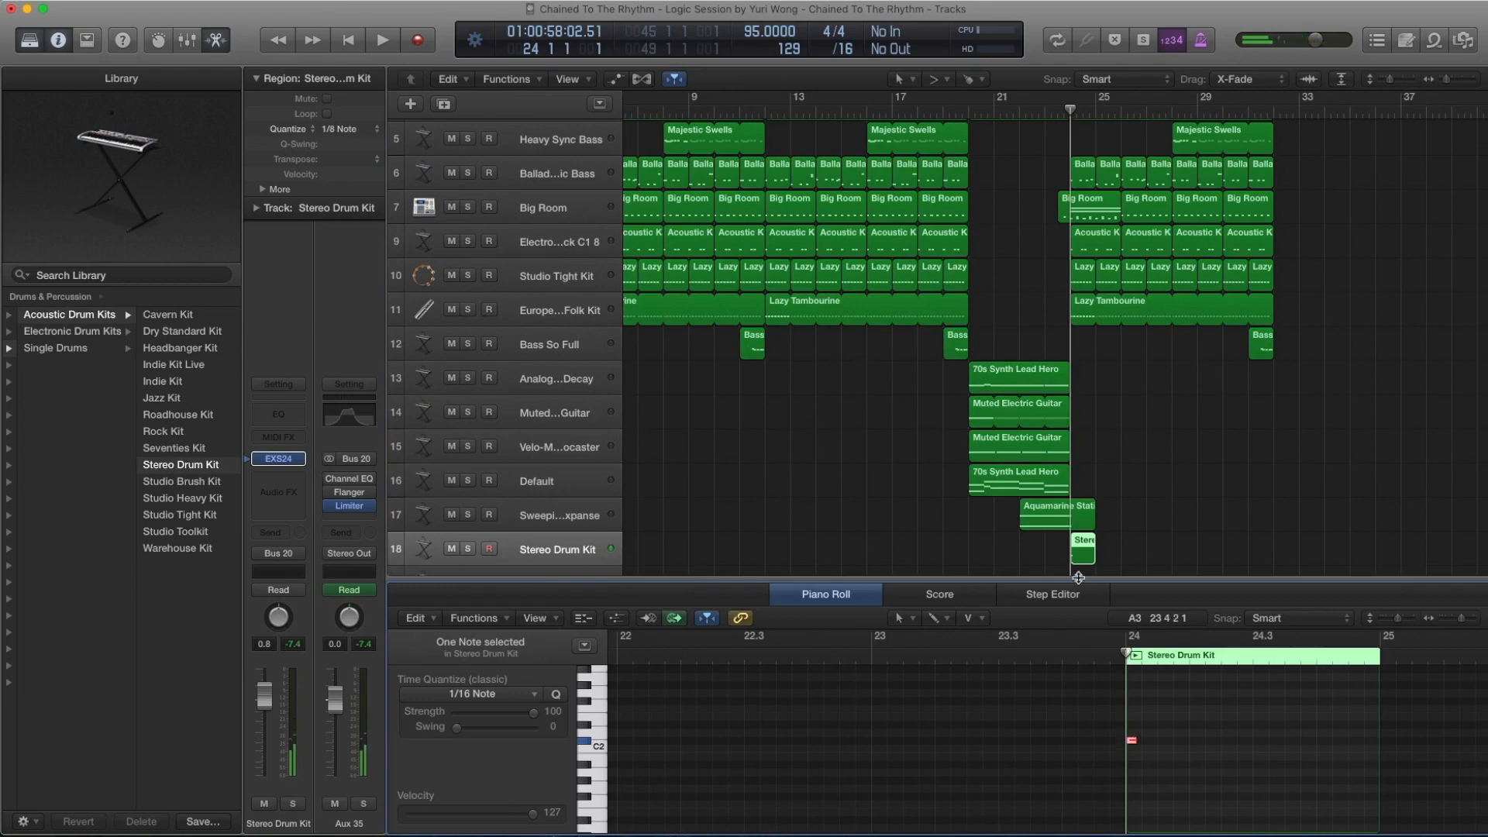
# Close the Piano Roll, move the playhead back and play the full mix across the bar 24 transition into bar 25.
pyautogui.press('e')
pyautogui.press(',')
pyautogui.press('space')
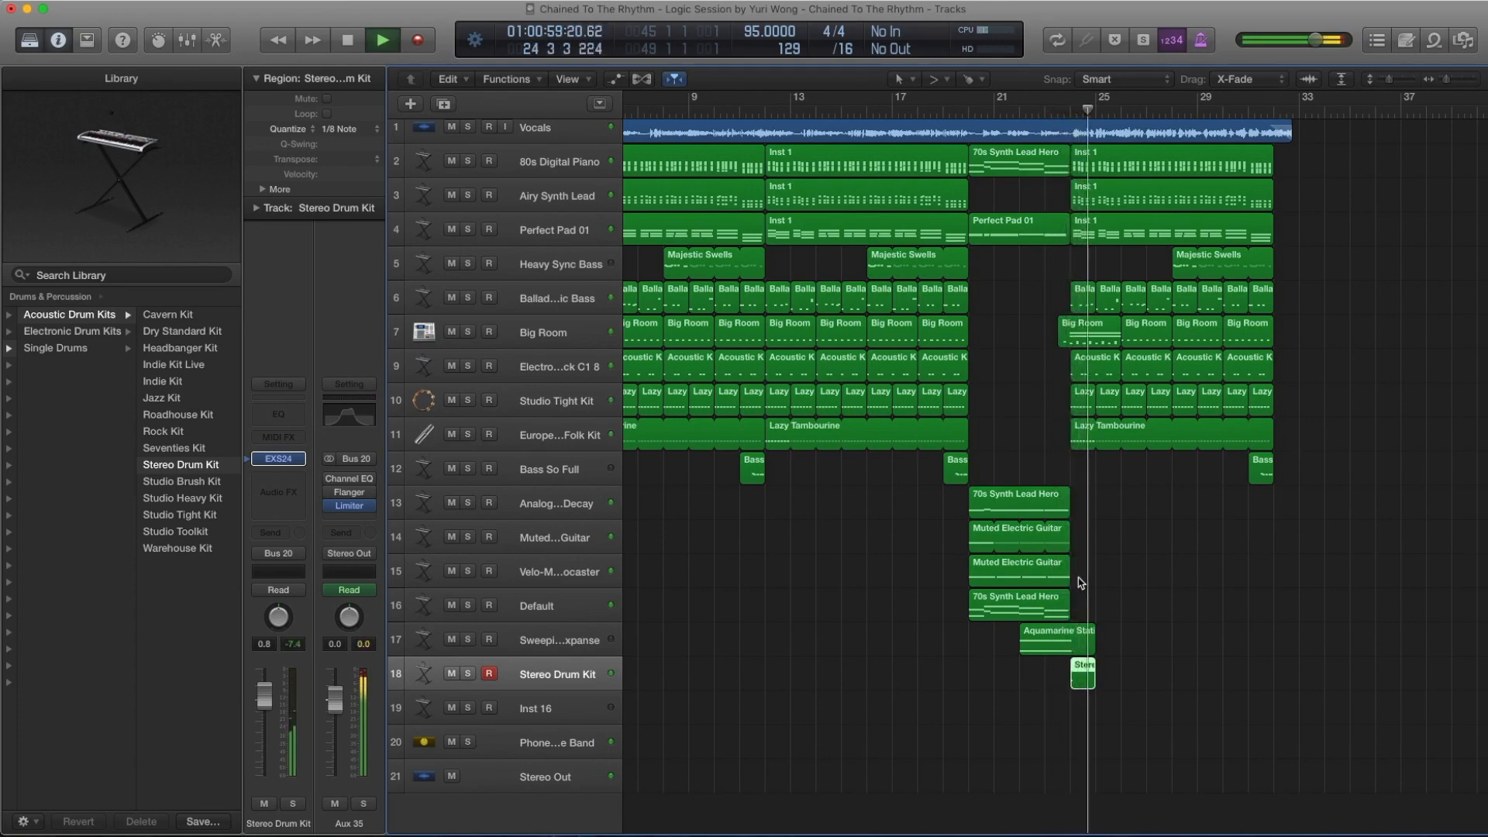
pyautogui.press('space')
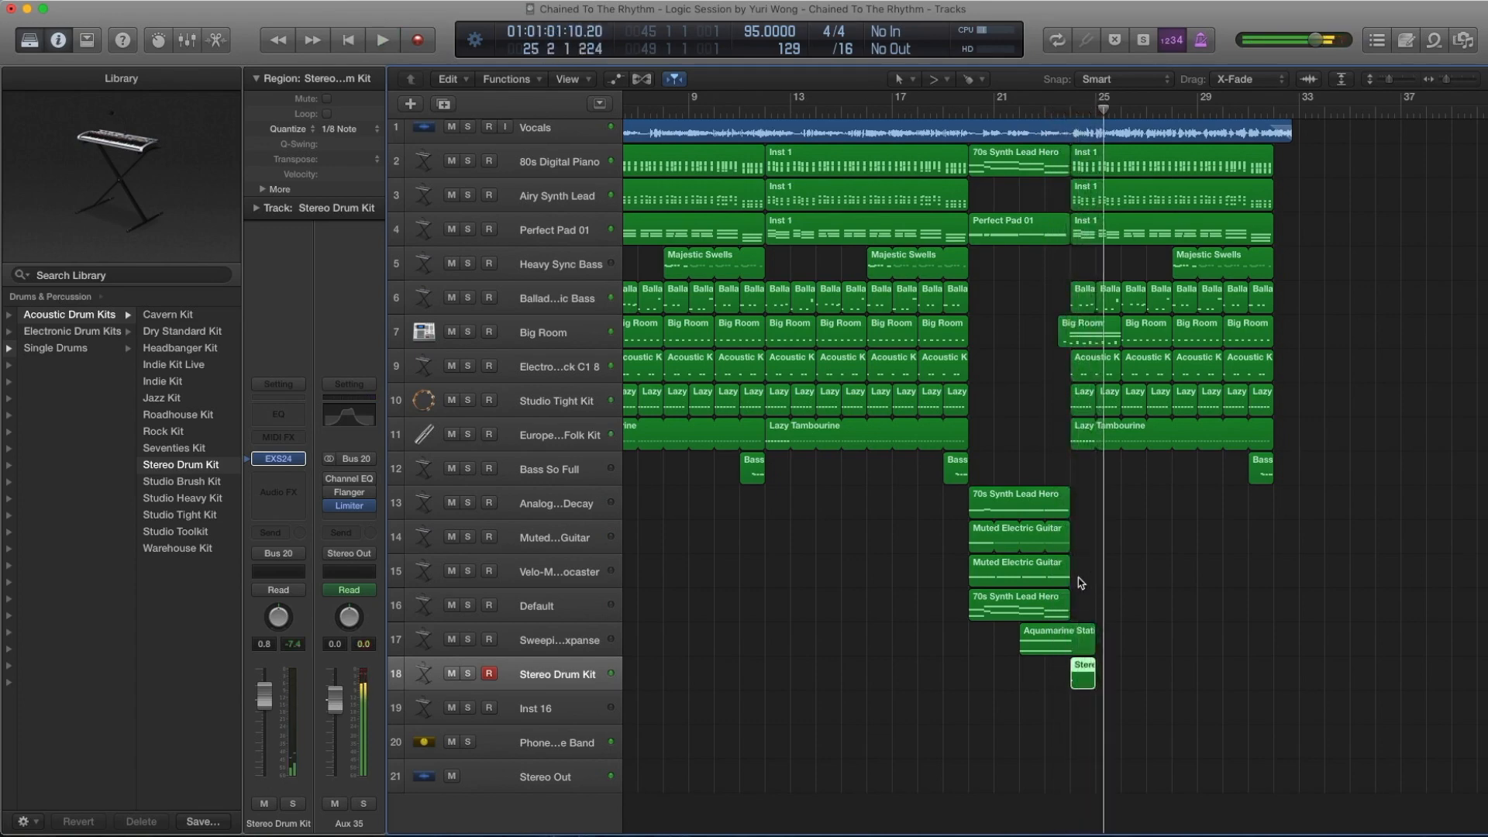
# Compare the arrangement sections by selecting the regions from bar 24 and those in bars 12 to 20, and clear the selection.
pyautogui.click(1081, 605)
pyautogui.click(1079, 669)
pyautogui.hscroll(-5, 1043, 565)
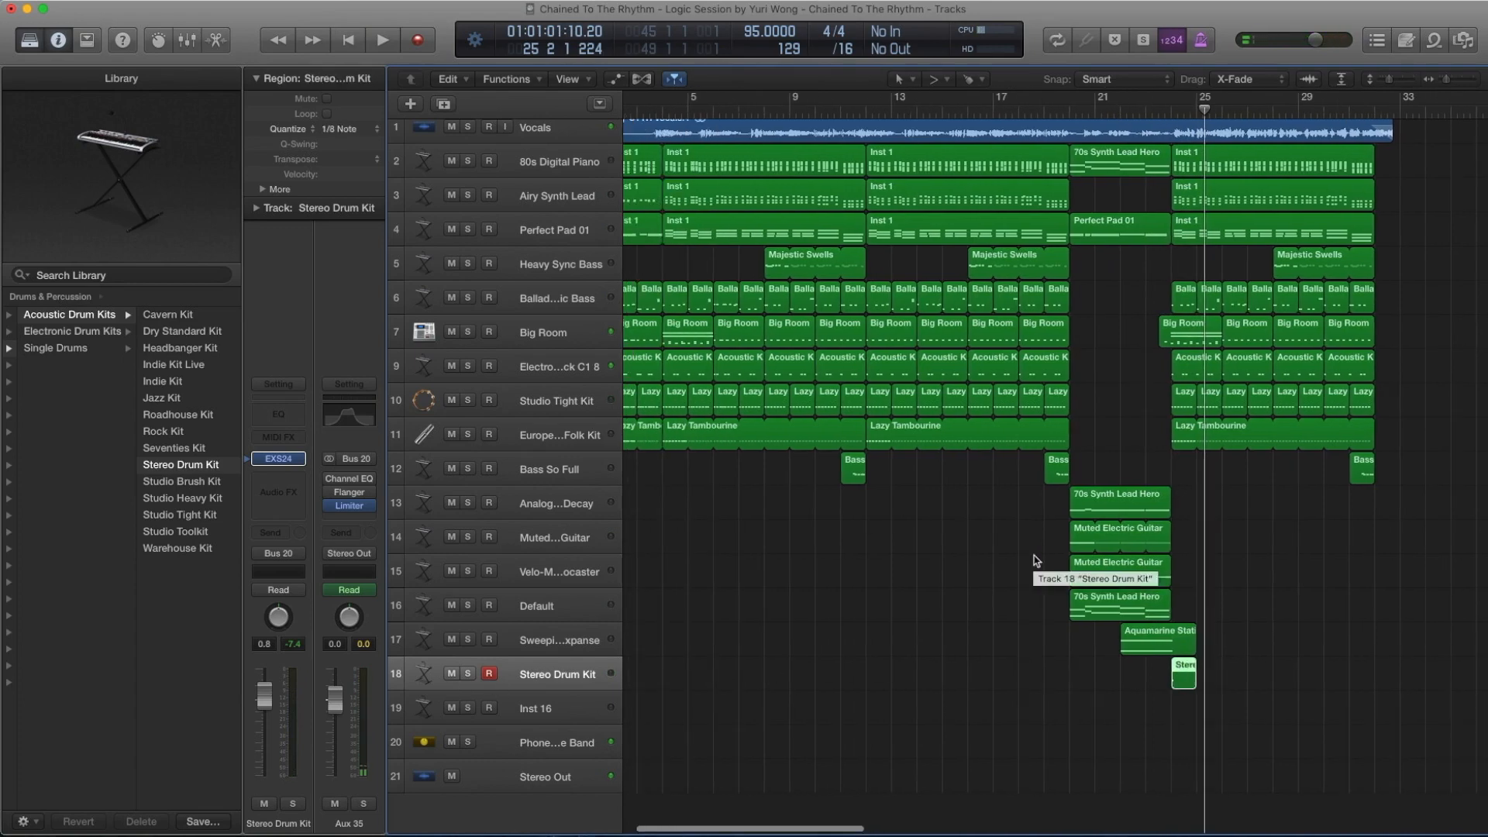
pyautogui.scroll(1, 1036, 560)
pyautogui.moveTo(1393, 514); pyautogui.dragTo(1185, 171)
pyautogui.hscroll(-2, 1062, 491)
pyautogui.moveTo(1100, 515); pyautogui.dragTo(927, 190)
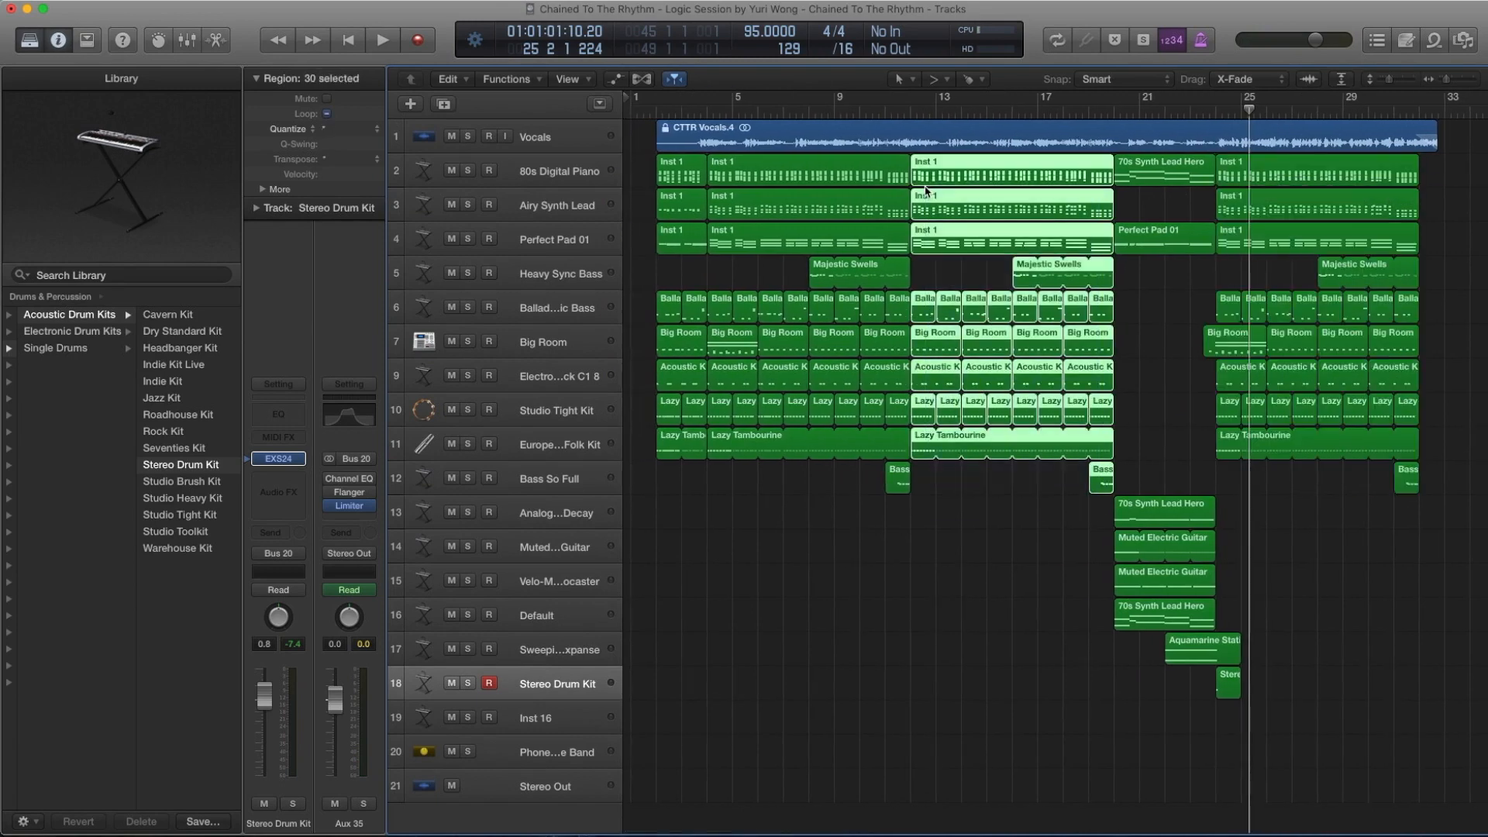
pyautogui.click(1140, 285)
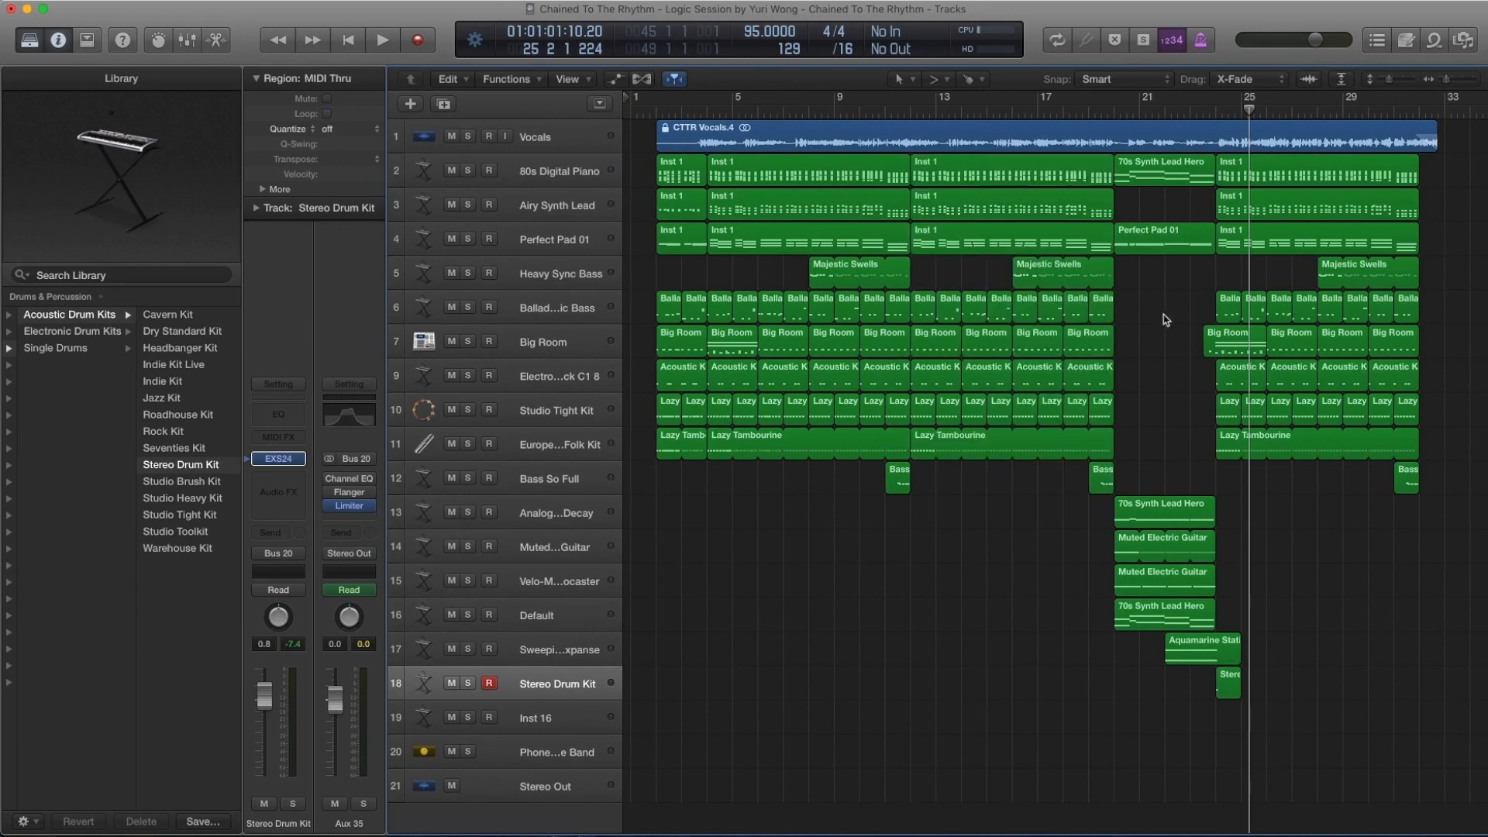